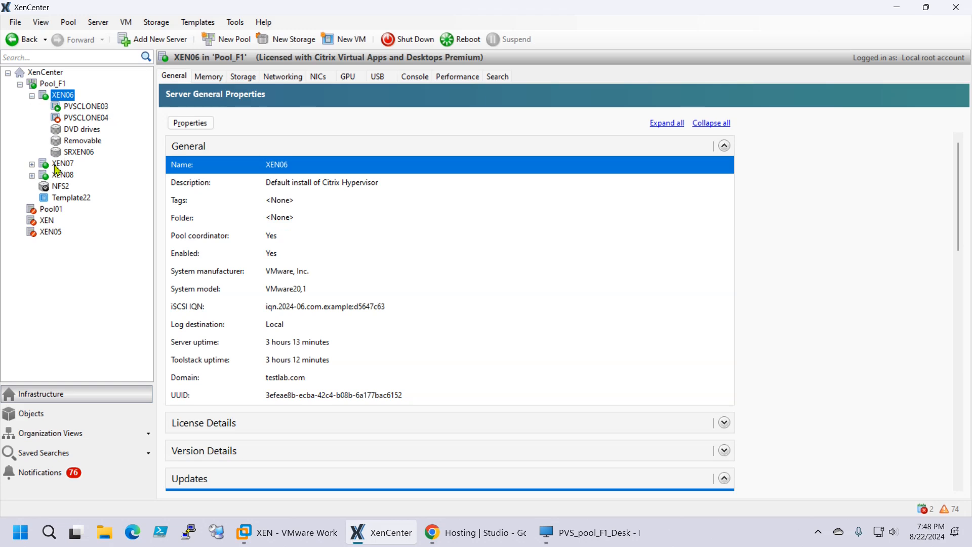
Expand XEN07 and XEN08 and browse their consoles, properties and the PVSCLONE05 console
click(32, 165)
click(32, 233)
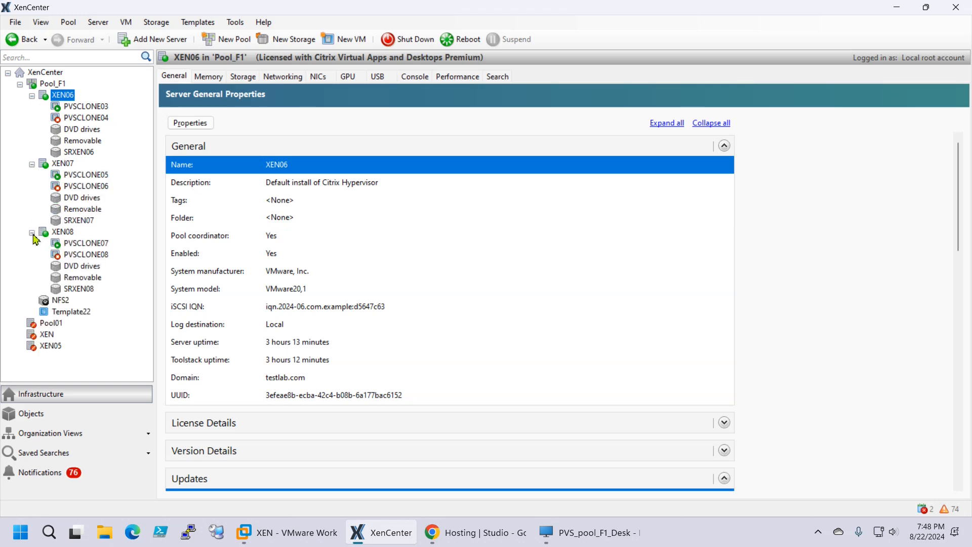
click(56, 164)
click(67, 233)
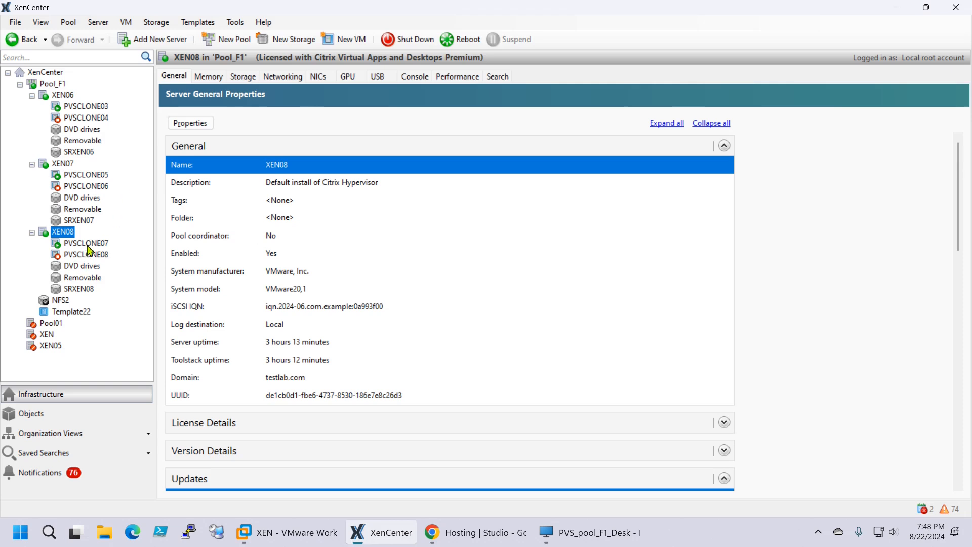
click(103, 177)
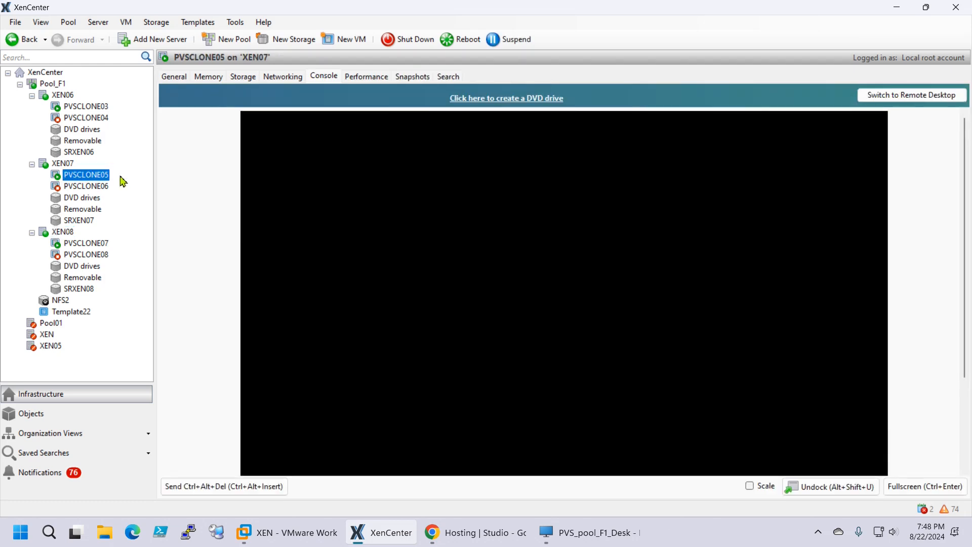
Open PVSCLONE03's Properties dialog to review its name and description, then cancel without changes
click(80, 108)
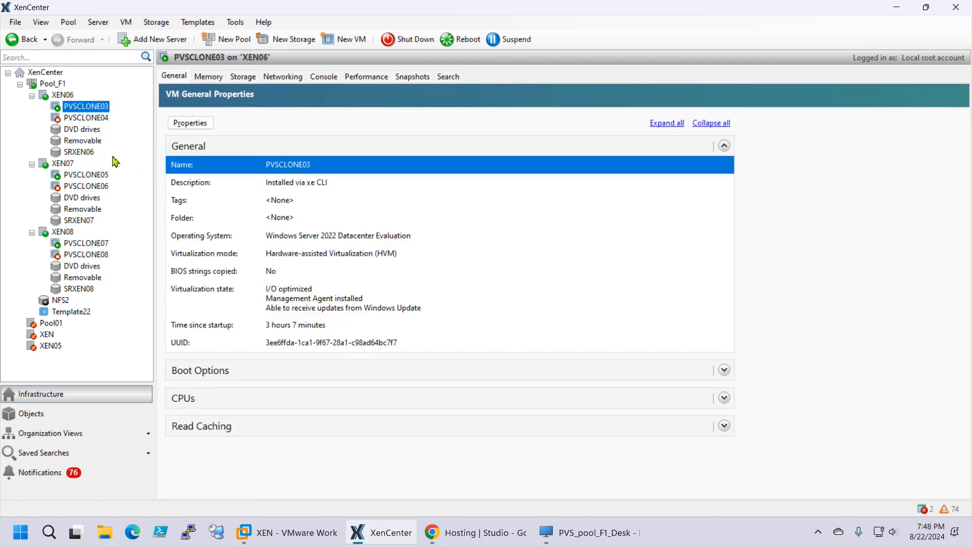
right_click(72, 109)
click(96, 254)
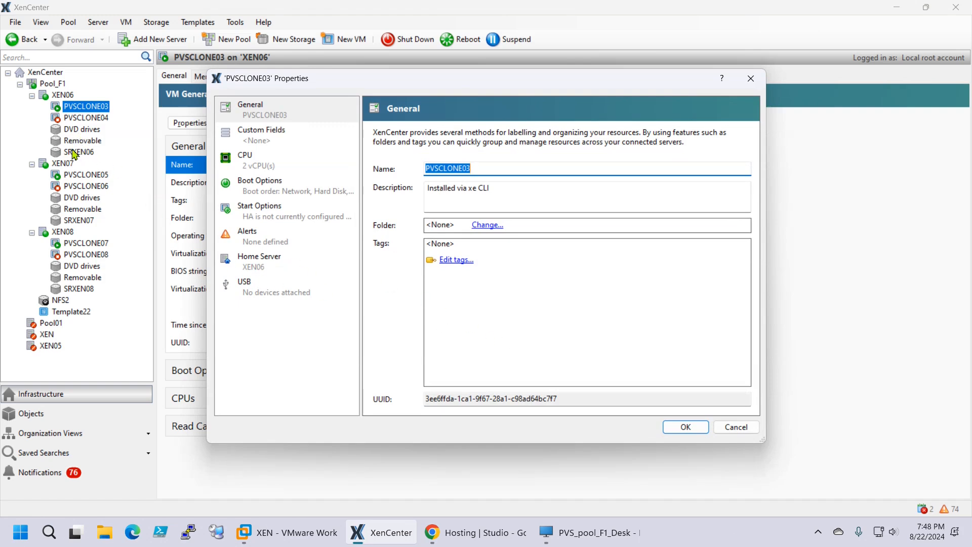
click(737, 427)
Review NFS2's virtual disks, the PVSCLONE05–08 VMs and XEN07's console, ending on XEN06's General page
click(57, 301)
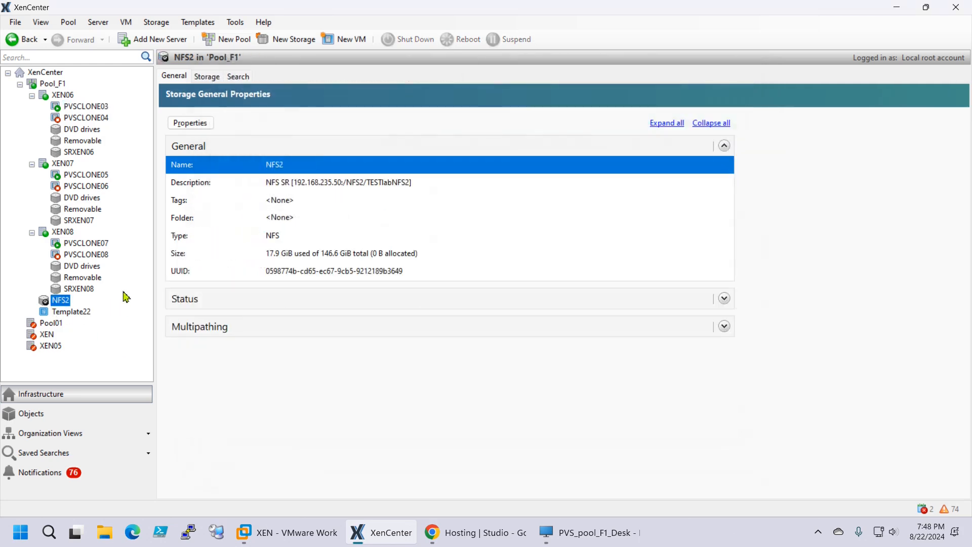
click(211, 76)
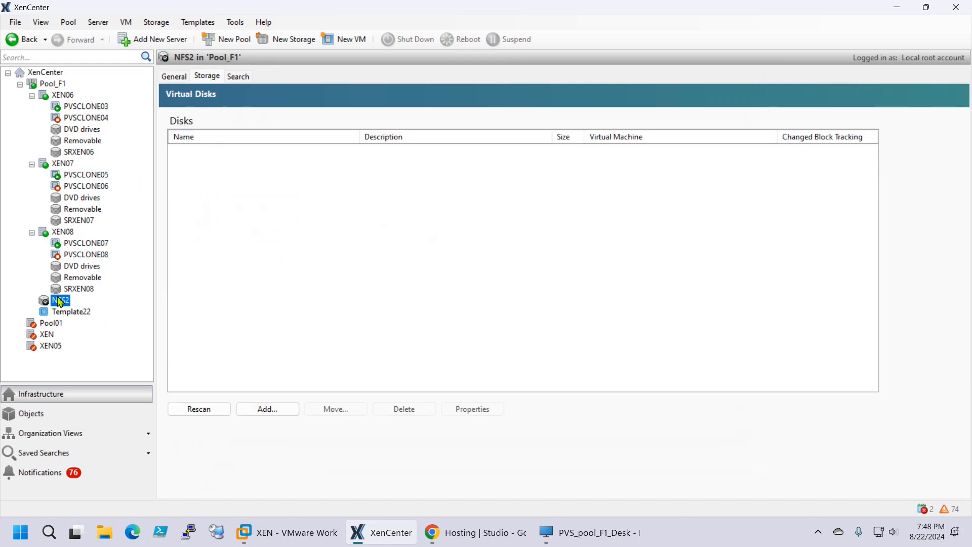
click(72, 255)
click(73, 244)
click(72, 187)
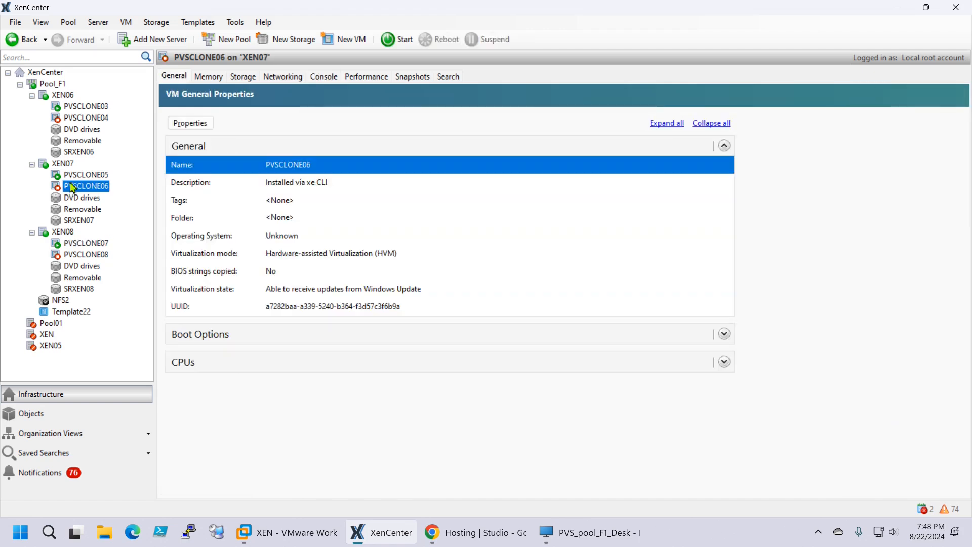
click(82, 175)
click(70, 161)
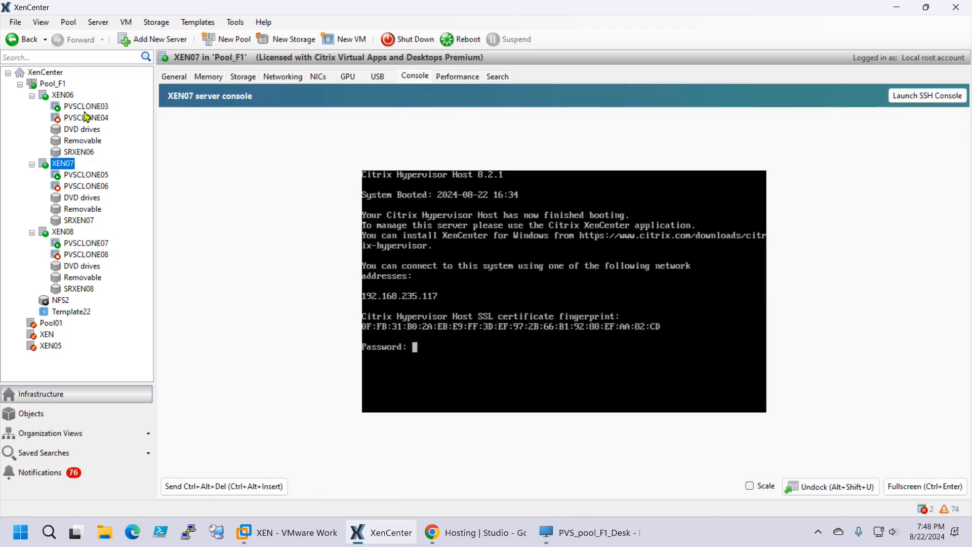
click(66, 96)
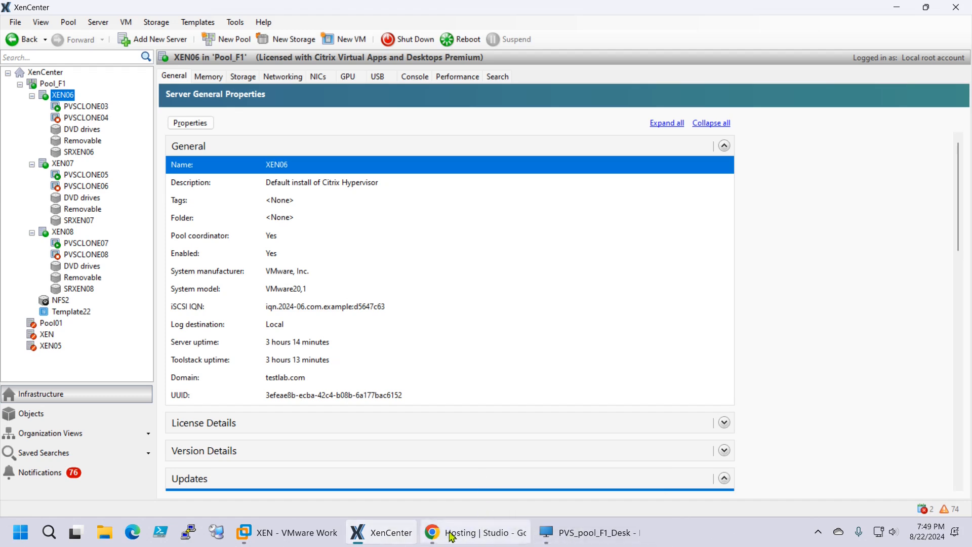
click(242, 541)
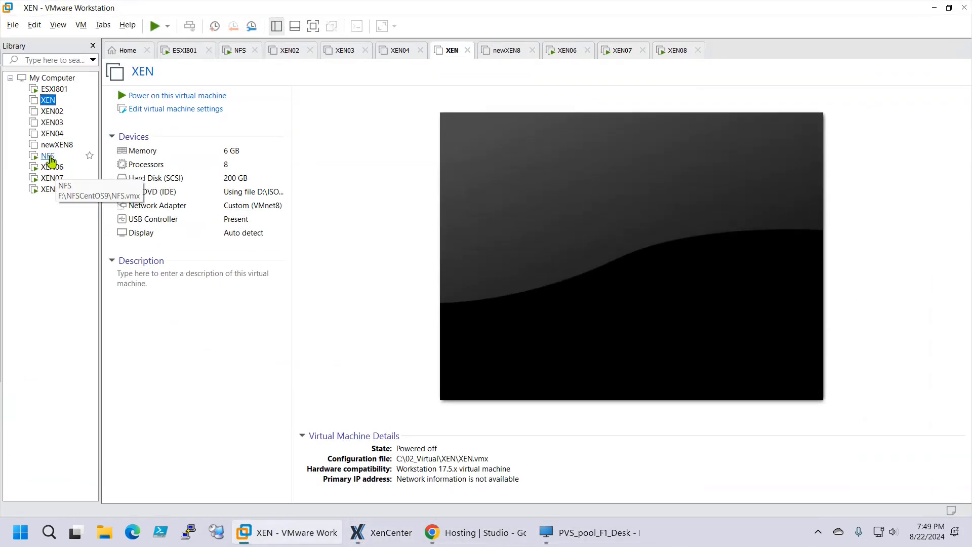
click(47, 168)
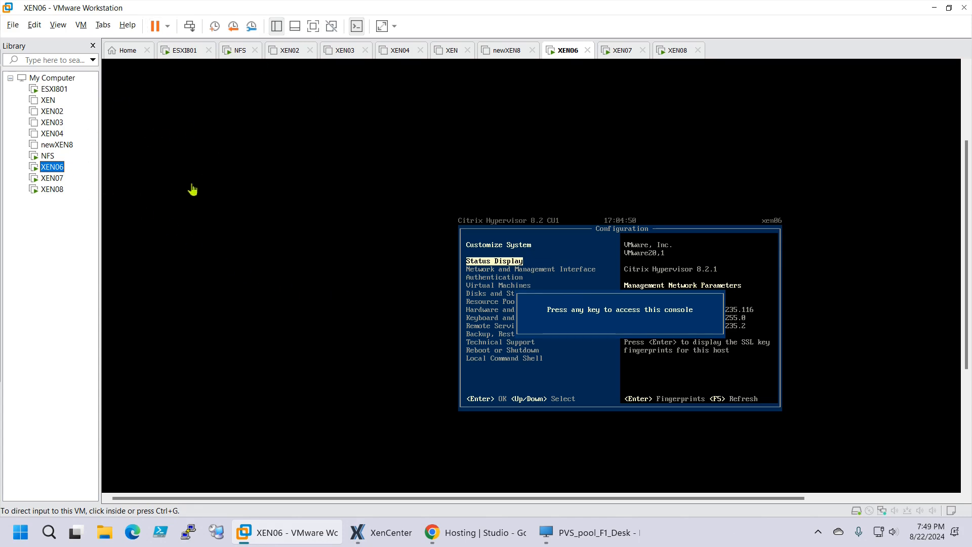
click(934, 8)
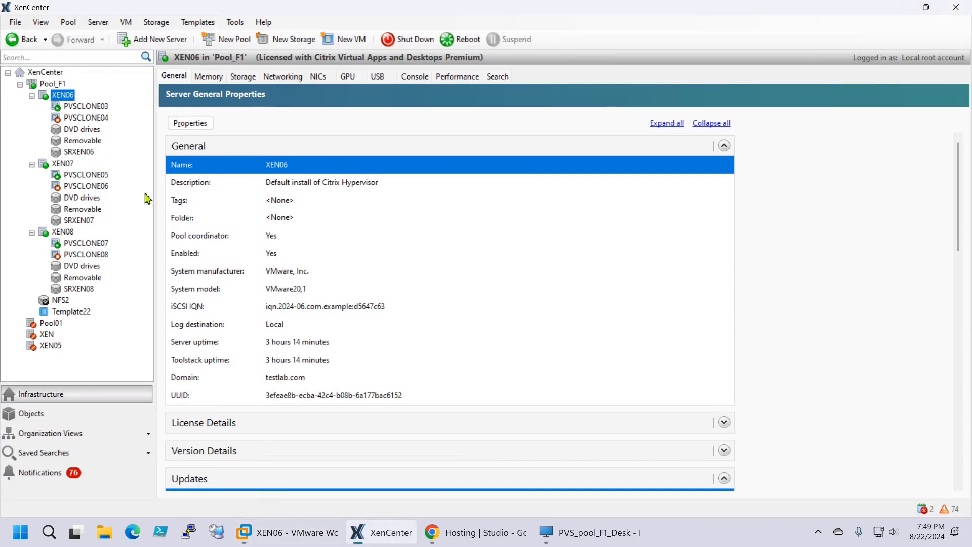
Open Pool_F1's Configure HA wizard from its context menu and cancel it unchanged
click(53, 85)
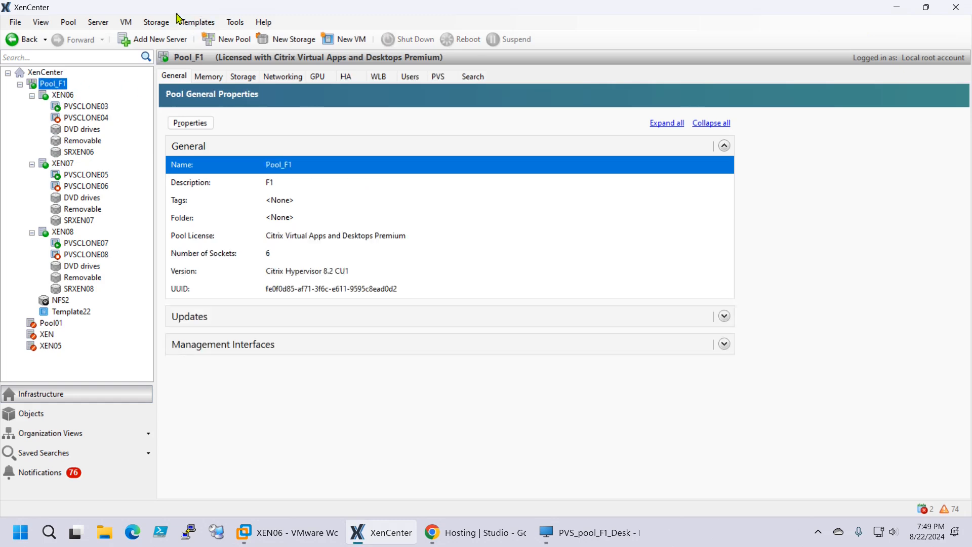
right_click(44, 90)
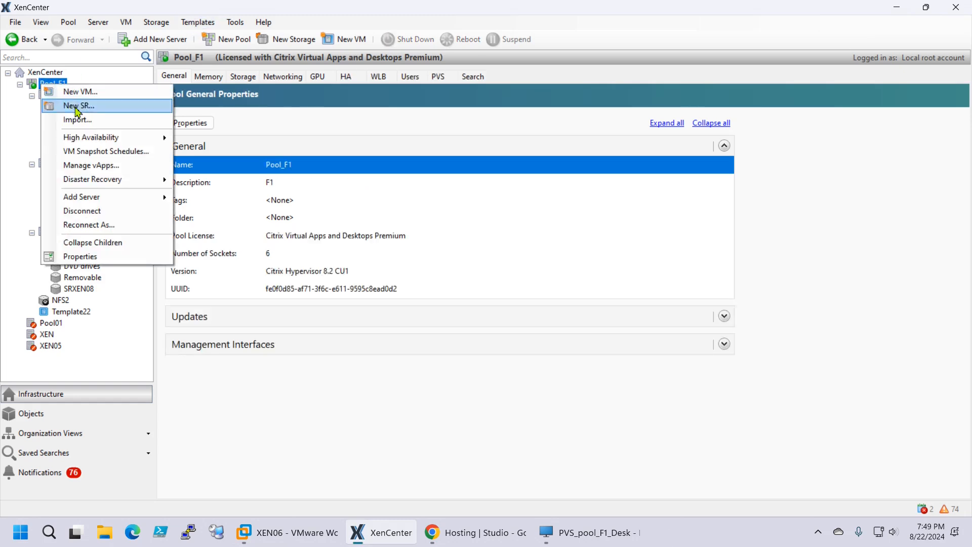
mouse_move(118, 137)
click(227, 140)
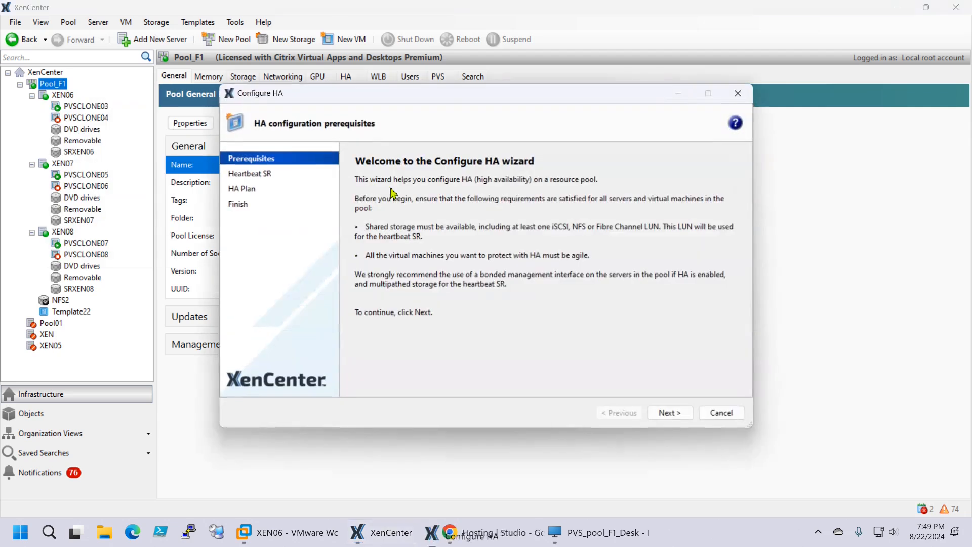
click(730, 409)
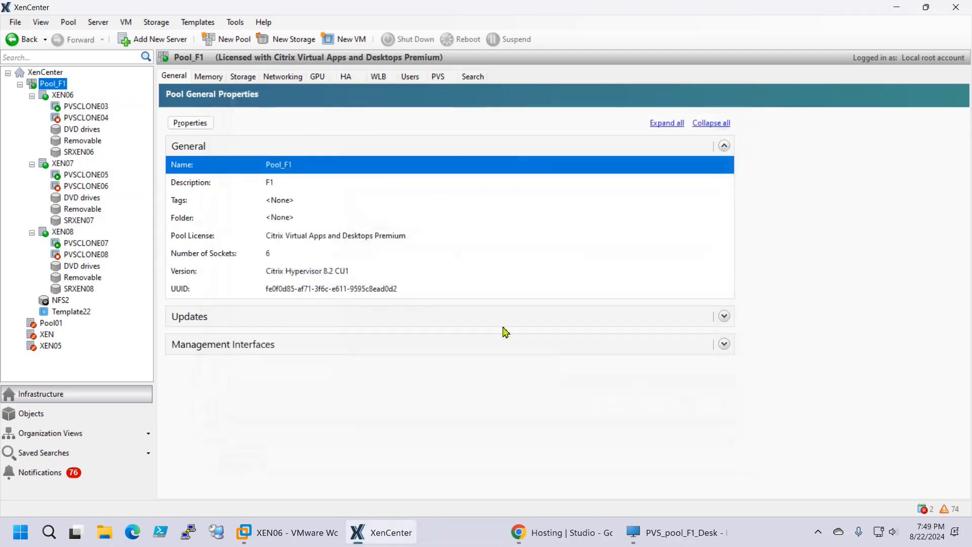
Look through the Pool menu options and close it without choosing anything
click(61, 24)
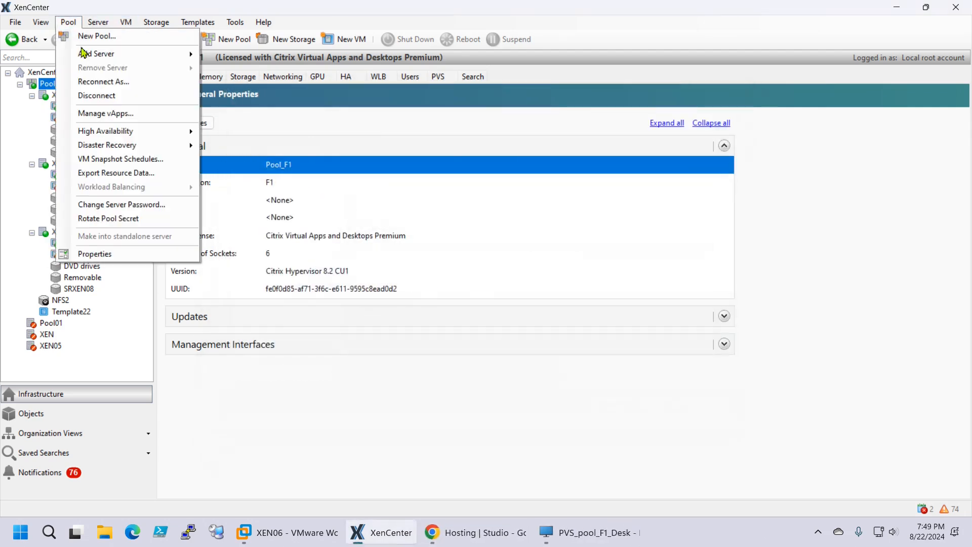
mouse_move(118, 53)
click(853, 250)
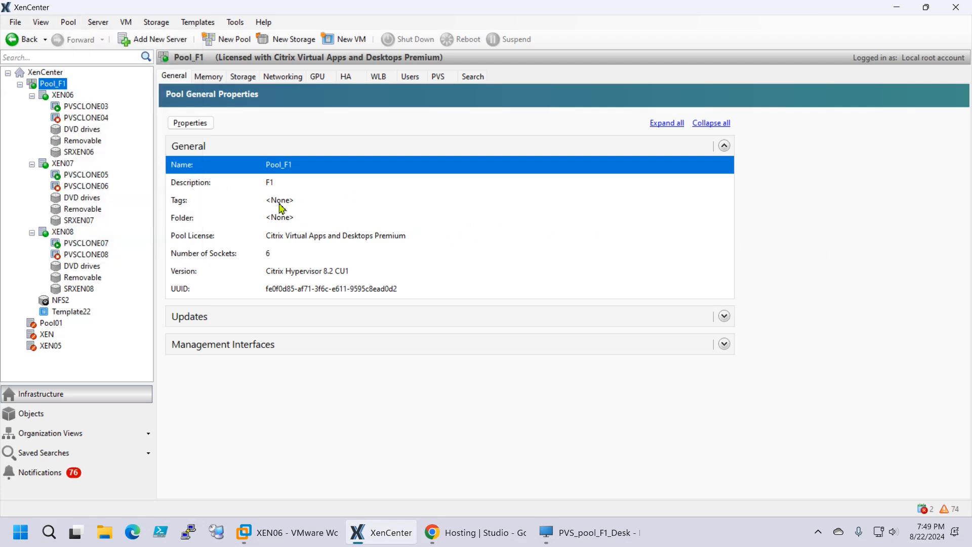
Review the vCenter and XenPool_F1 hosting connections in Citrix Studio and open XenPool_F1's More actions
click(501, 532)
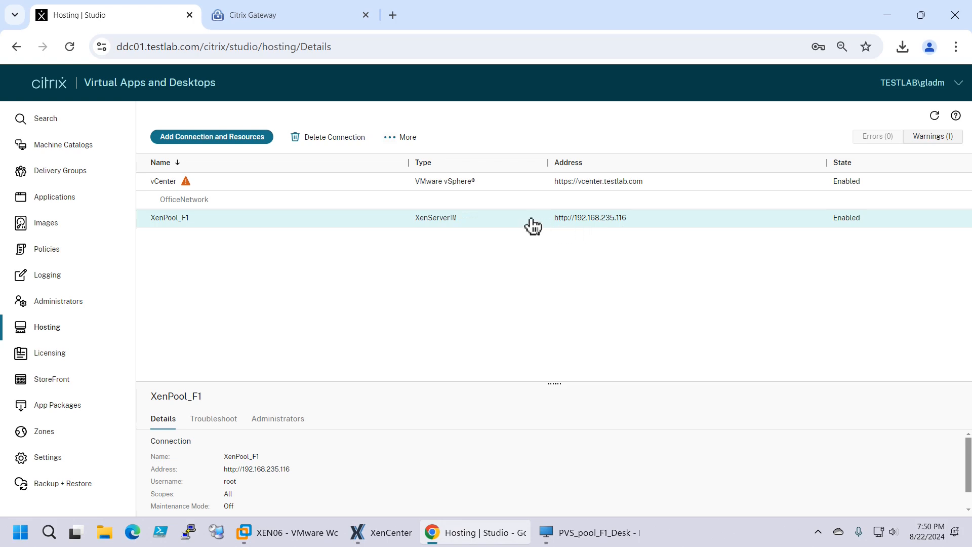
click(162, 188)
click(182, 202)
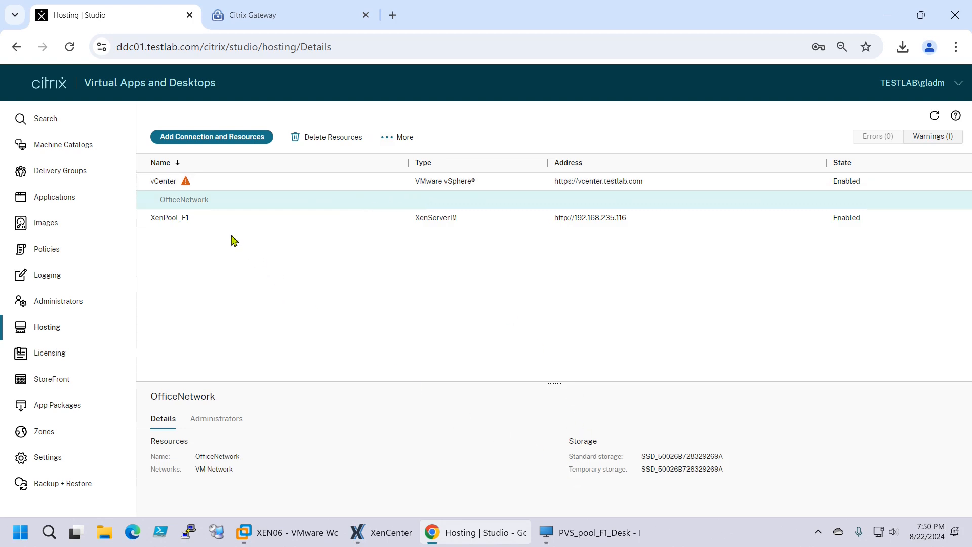
click(314, 223)
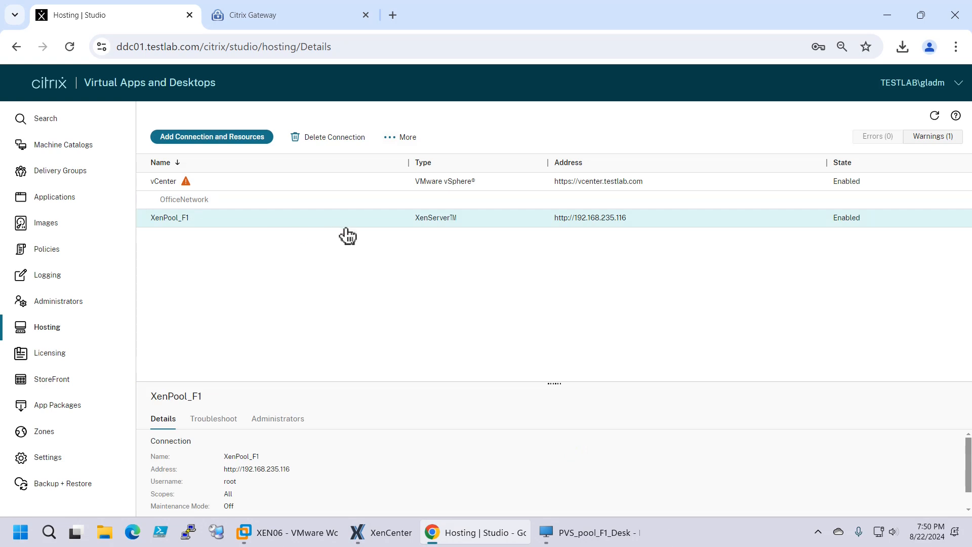
right_click(308, 220)
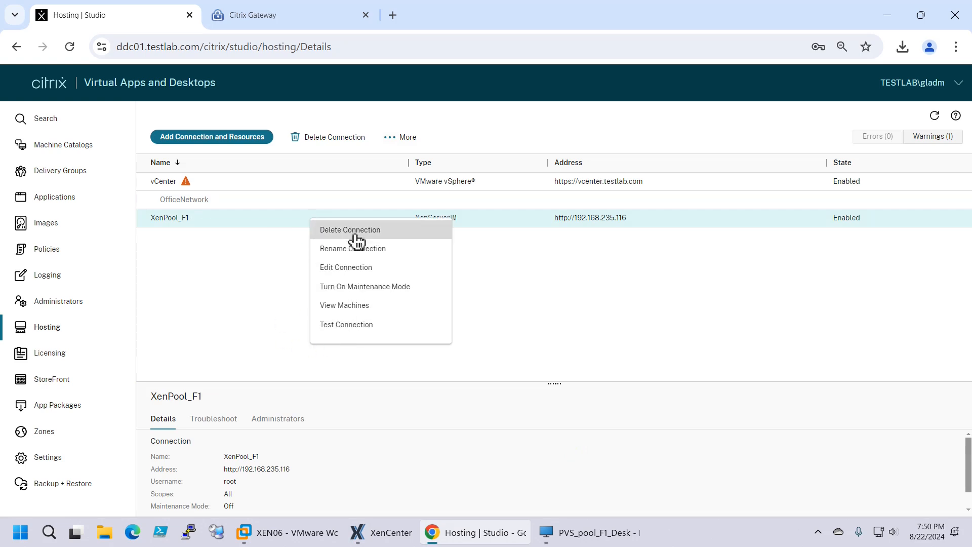
click(214, 279)
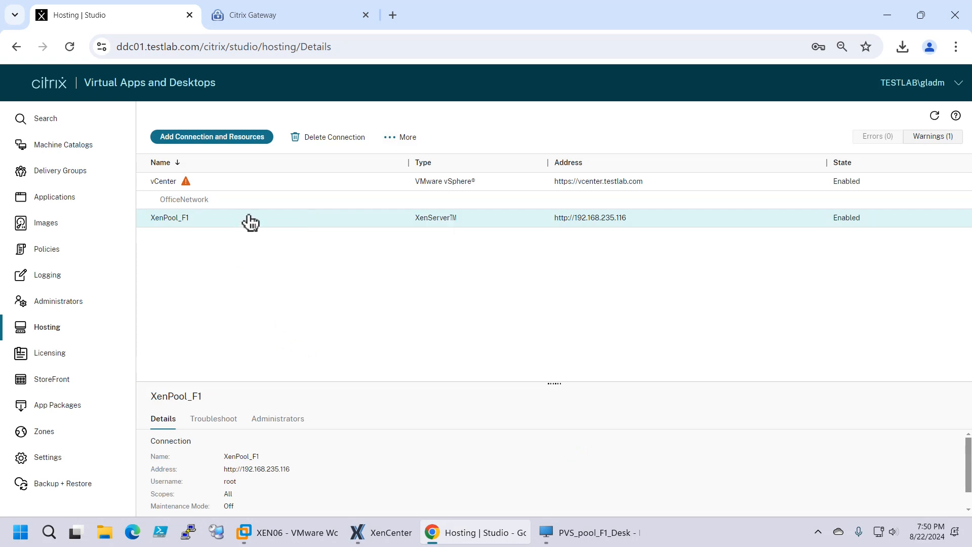
click(408, 138)
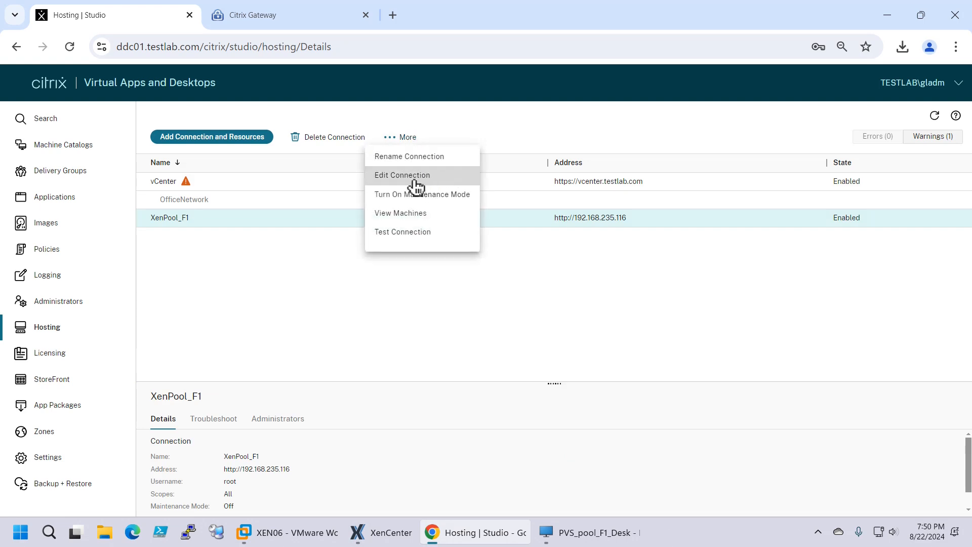
click(411, 177)
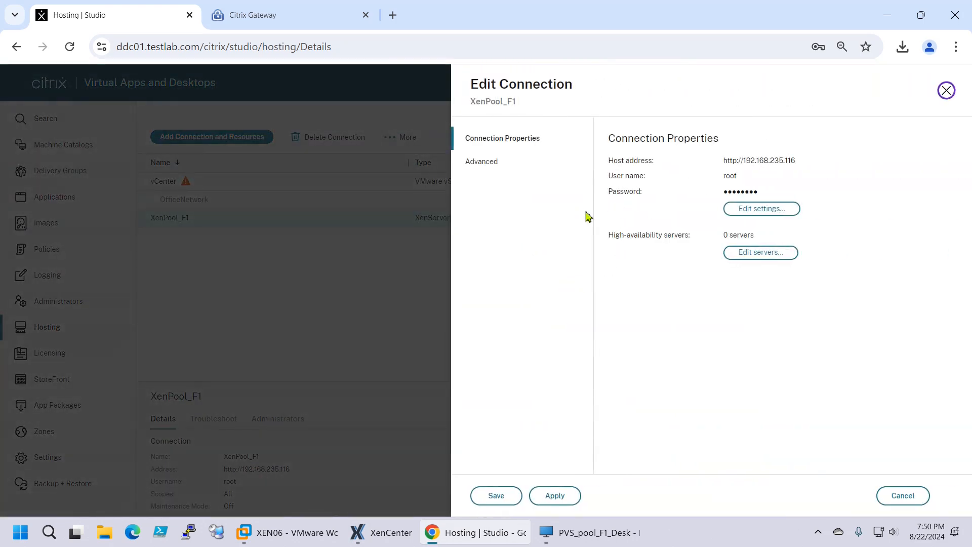
click(759, 255)
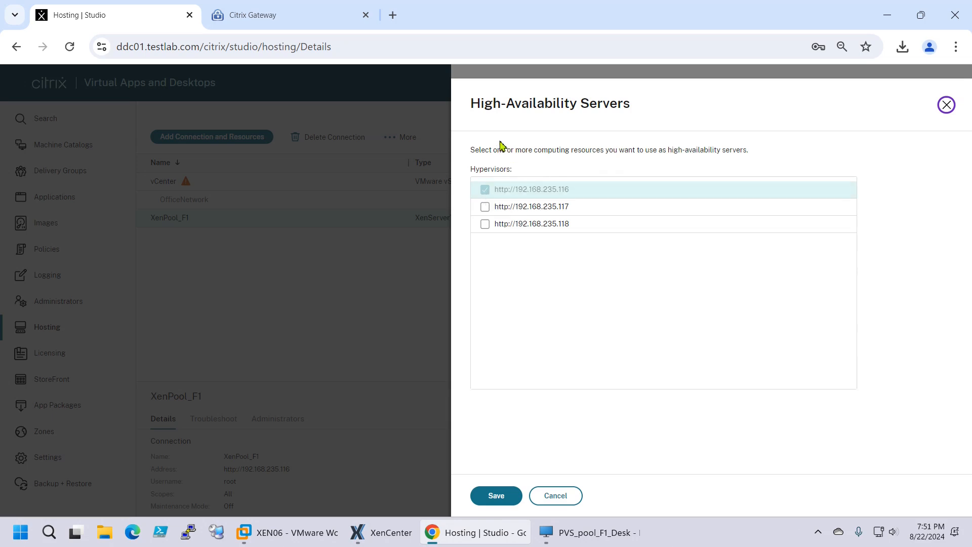
click(486, 207)
click(485, 224)
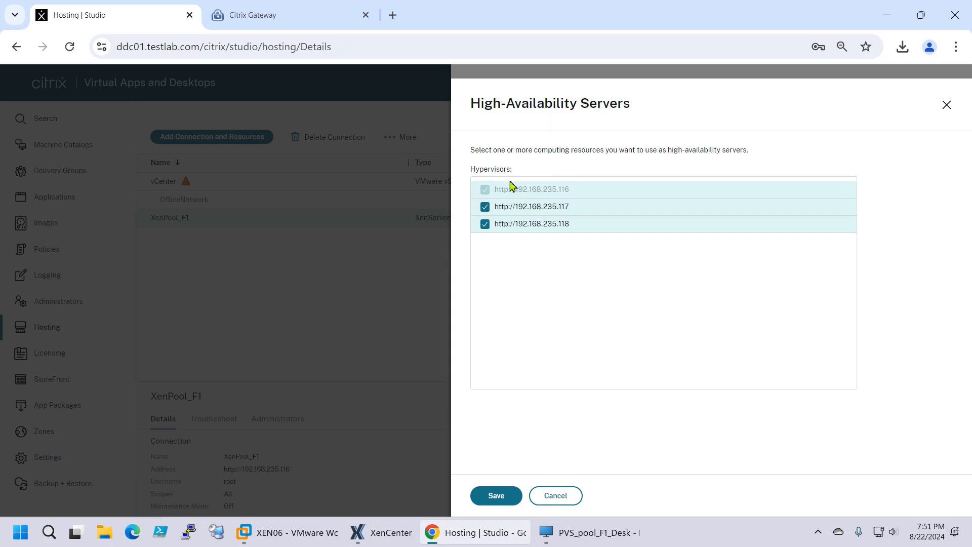
click(490, 208)
click(486, 224)
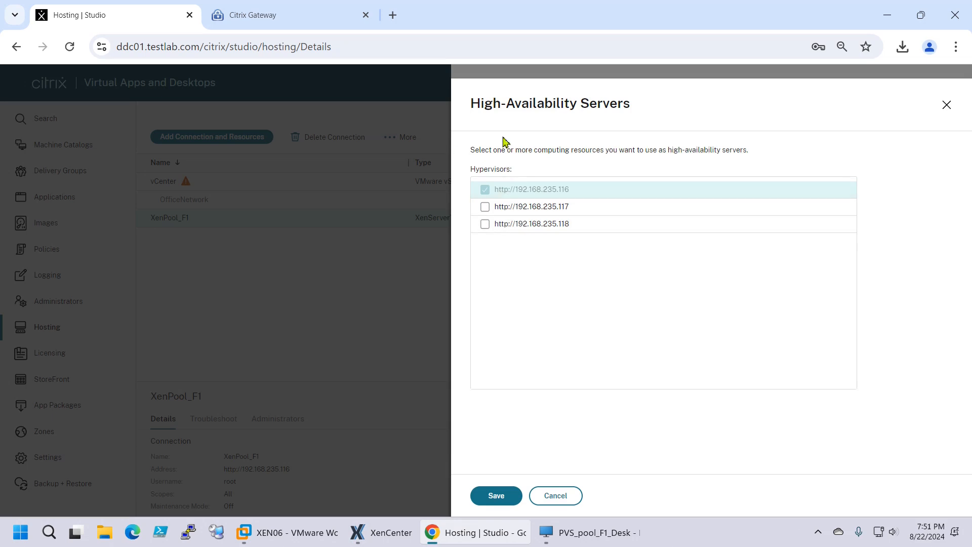
click(563, 498)
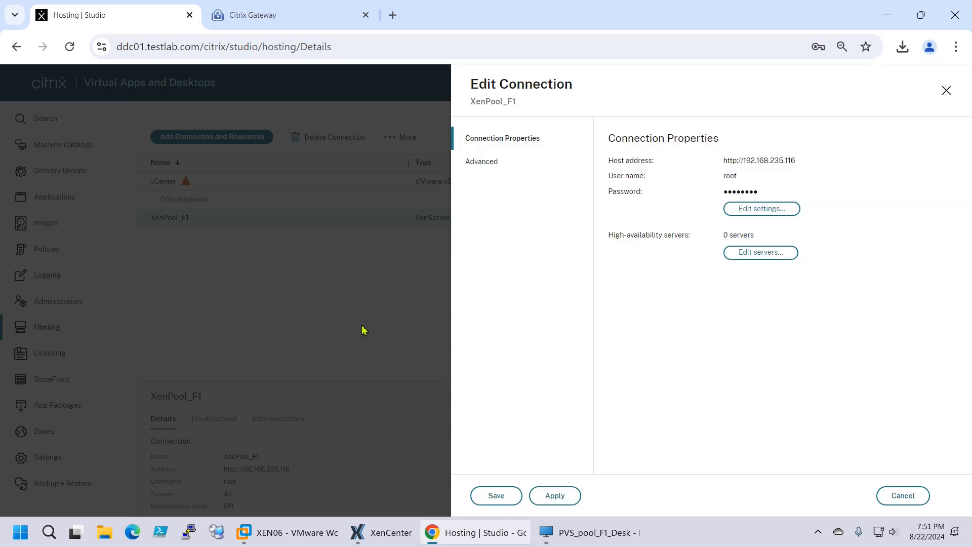
click(892, 499)
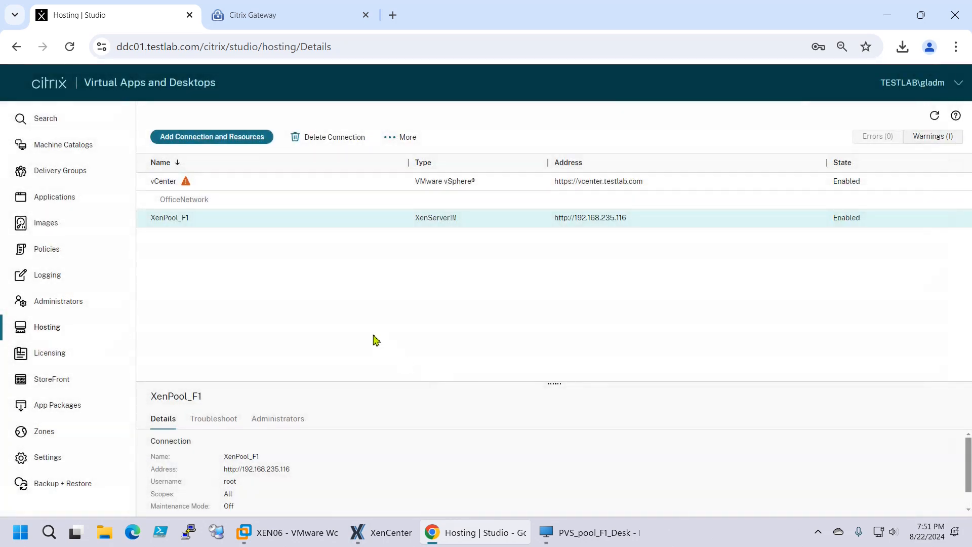
mouse_move(582, 537)
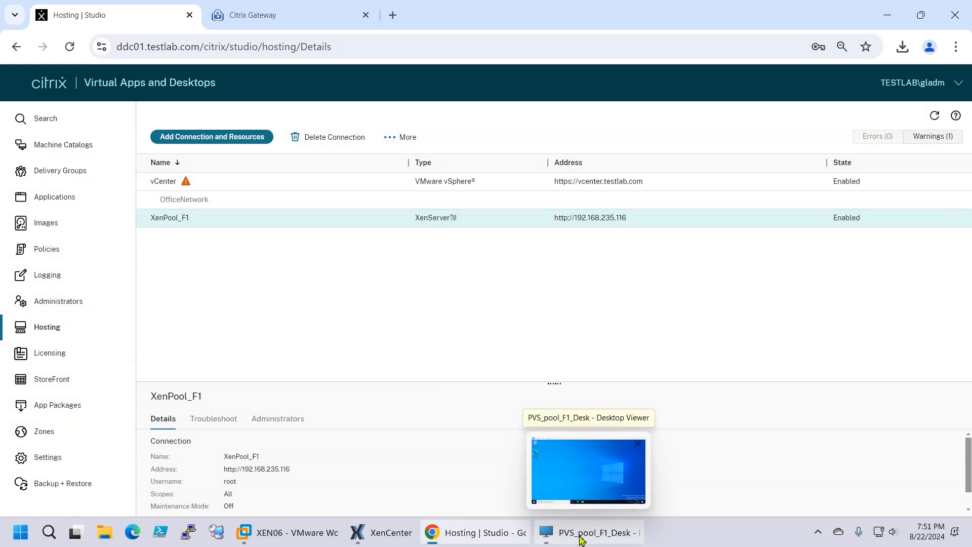
Launch Command Prompt on the published desktop by searching for cmd
click(581, 537)
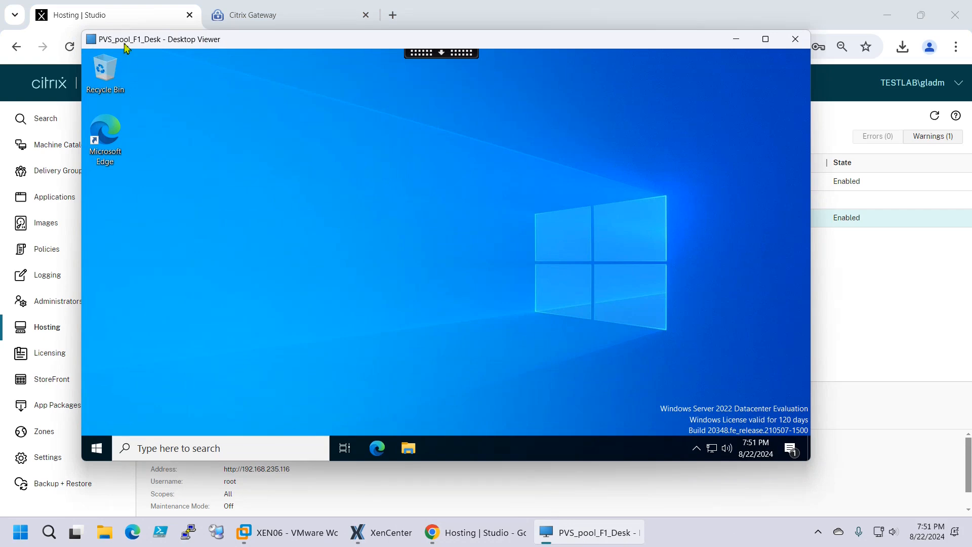
click(203, 447)
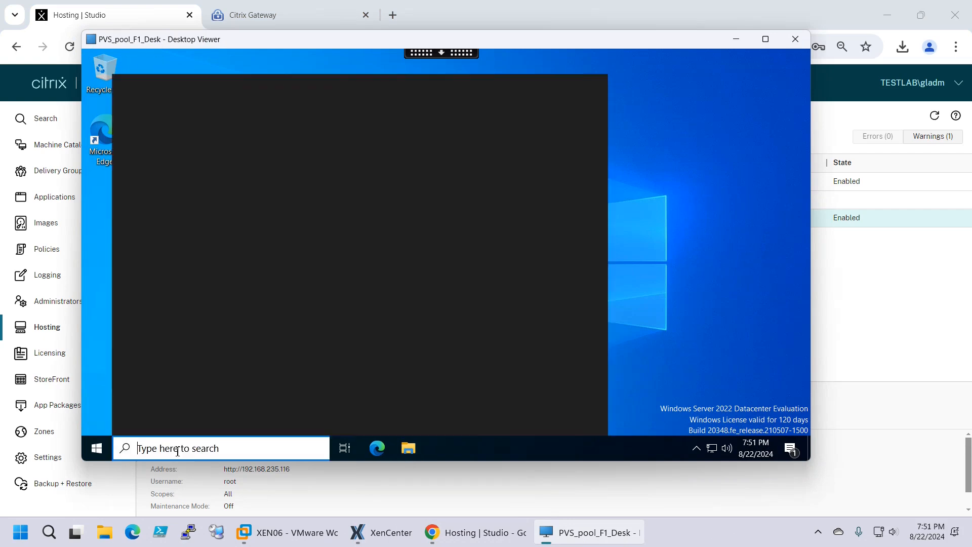
text(cmd)
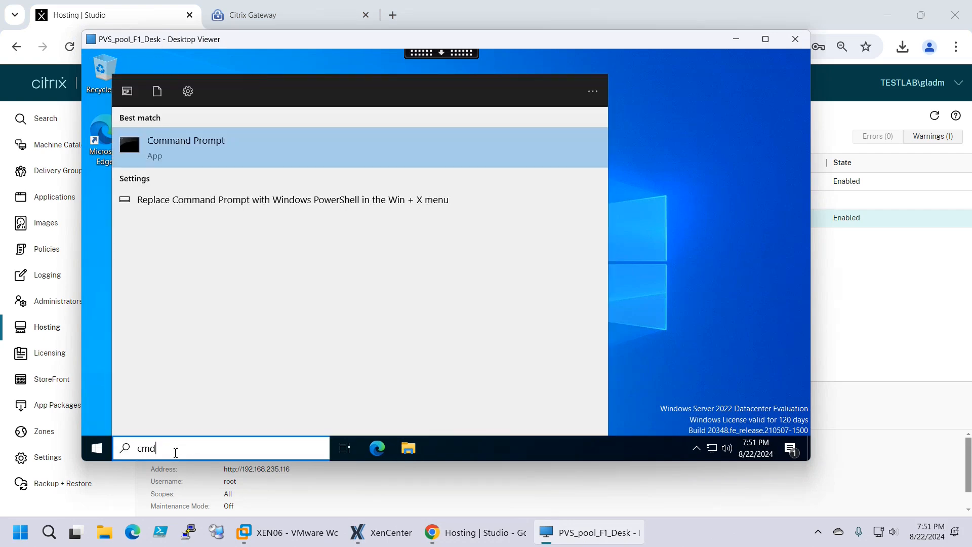
key(Return)
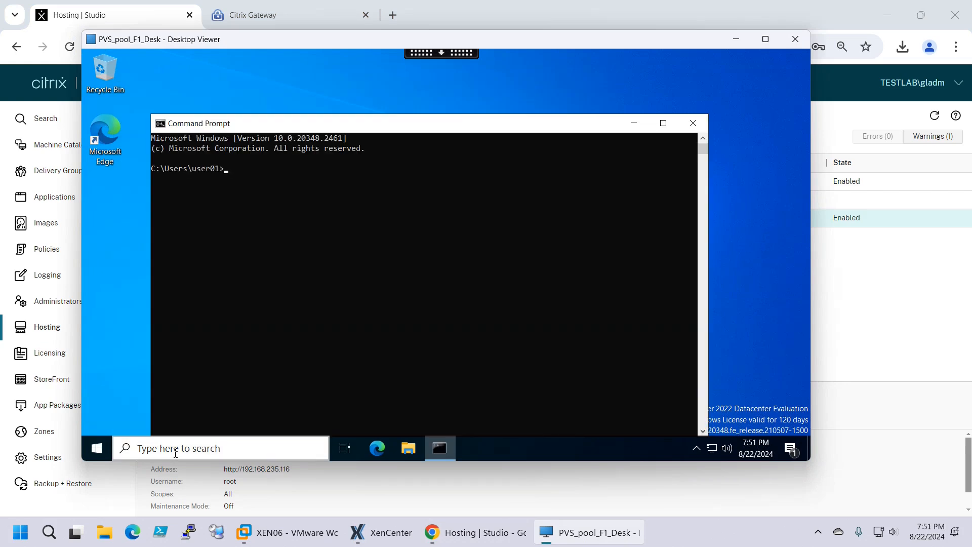
Run hostname and confirm the machine name is pvsclone05
text(hostname)
key(Return)
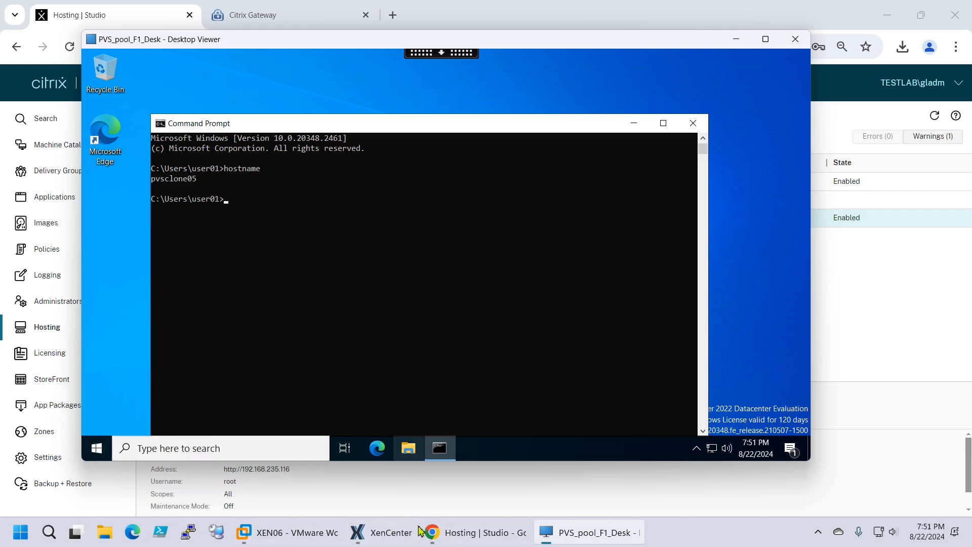
mouse_move(278, 534)
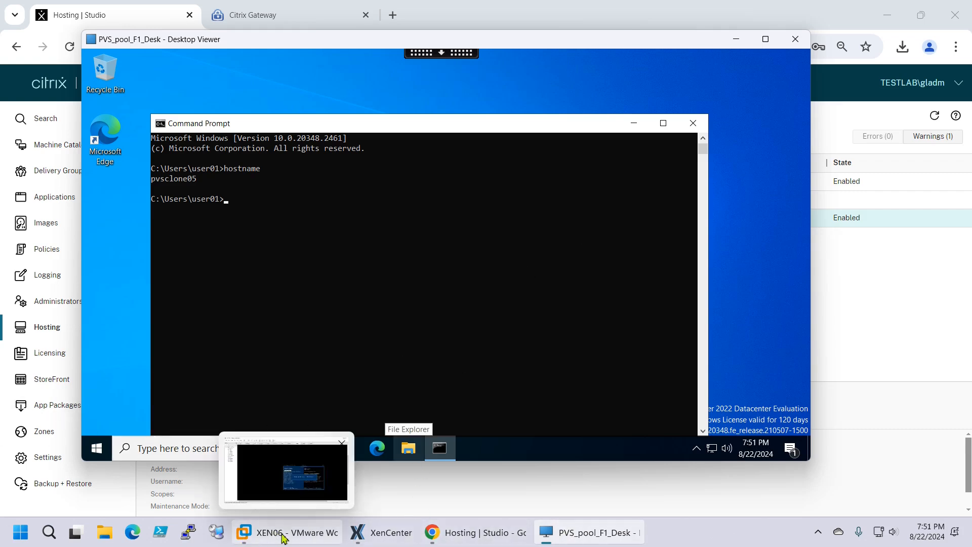
click(370, 531)
Check PVSCLONE05 and PVSCLONE03, then XEN06's General page showing it as pool coordinator
click(79, 176)
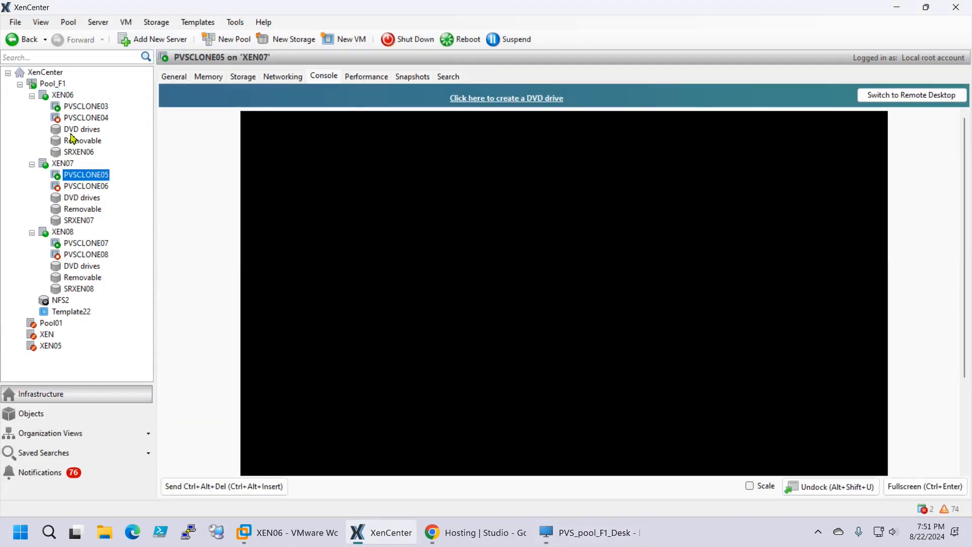
click(94, 107)
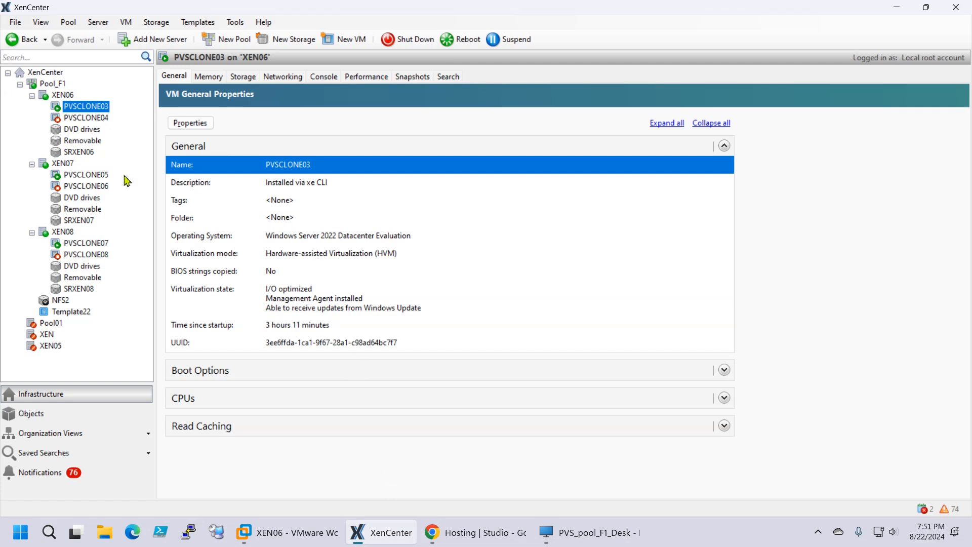
click(63, 96)
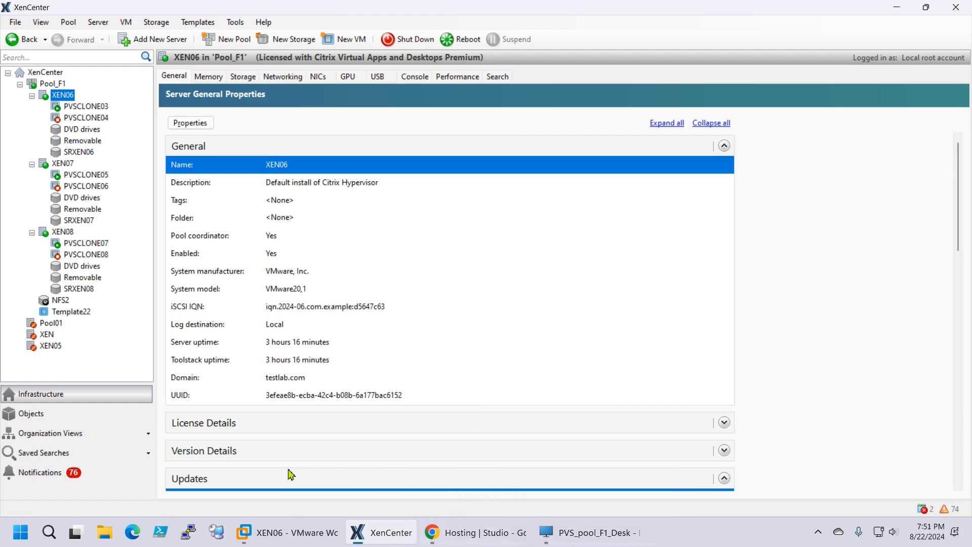
Minimize Desktop Viewer and bring VMware Workstation forward to the hypervisor VM consoles
mouse_move(307, 540)
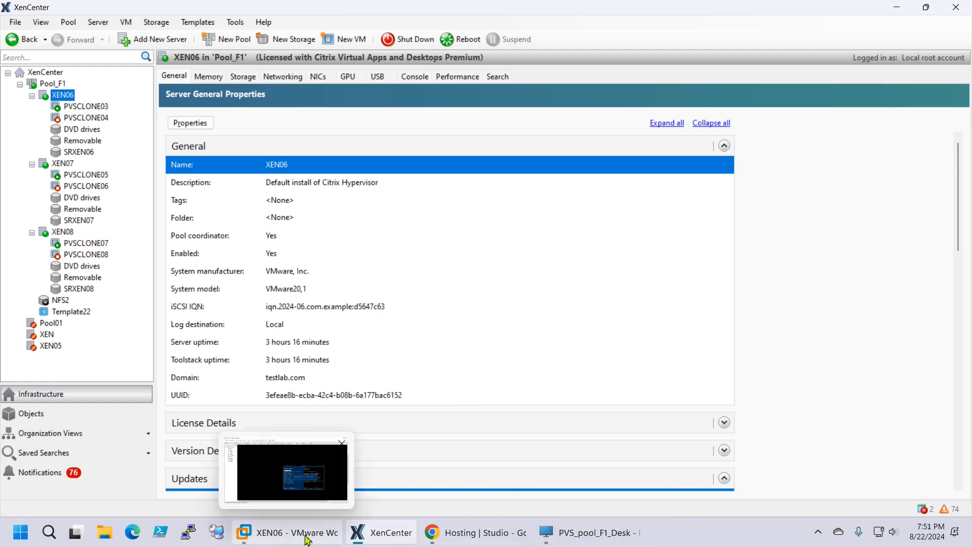
mouse_move(611, 540)
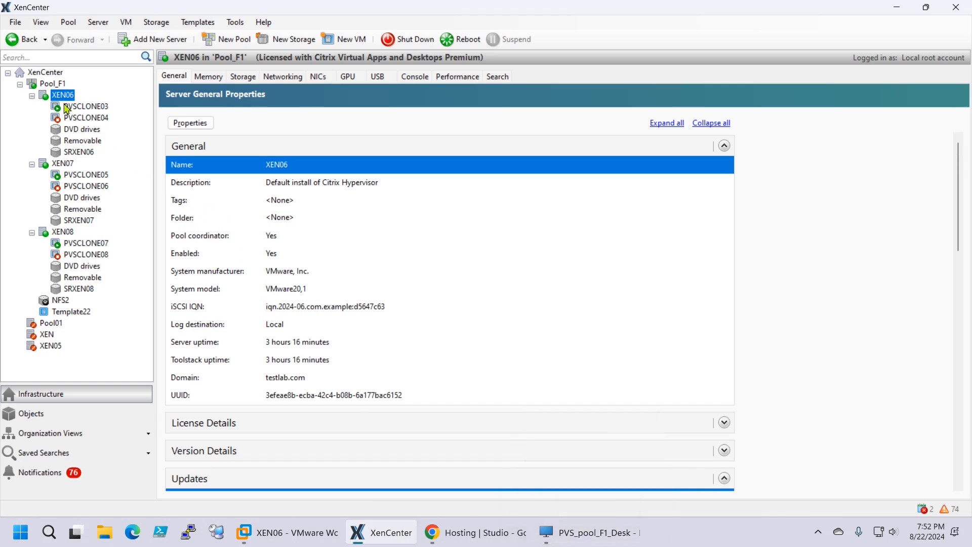
click(578, 542)
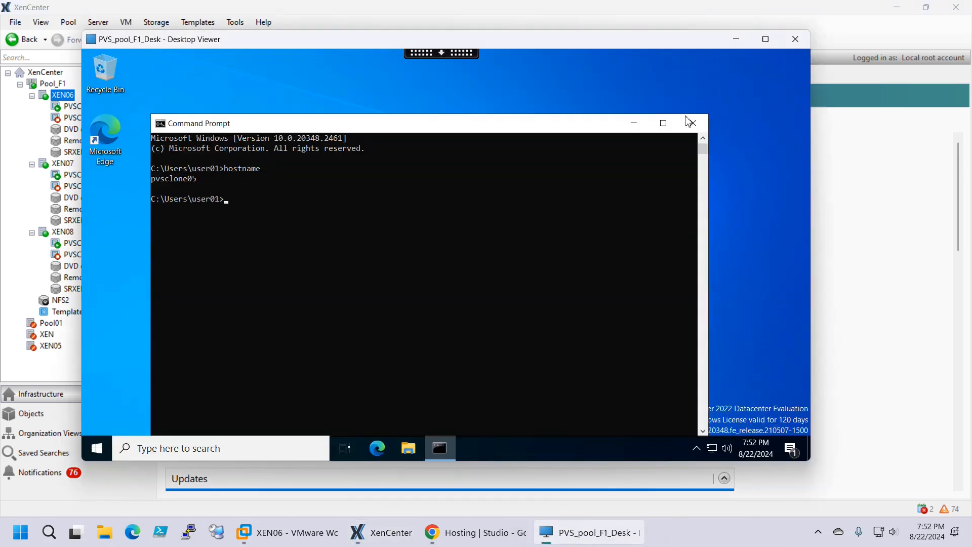
click(736, 39)
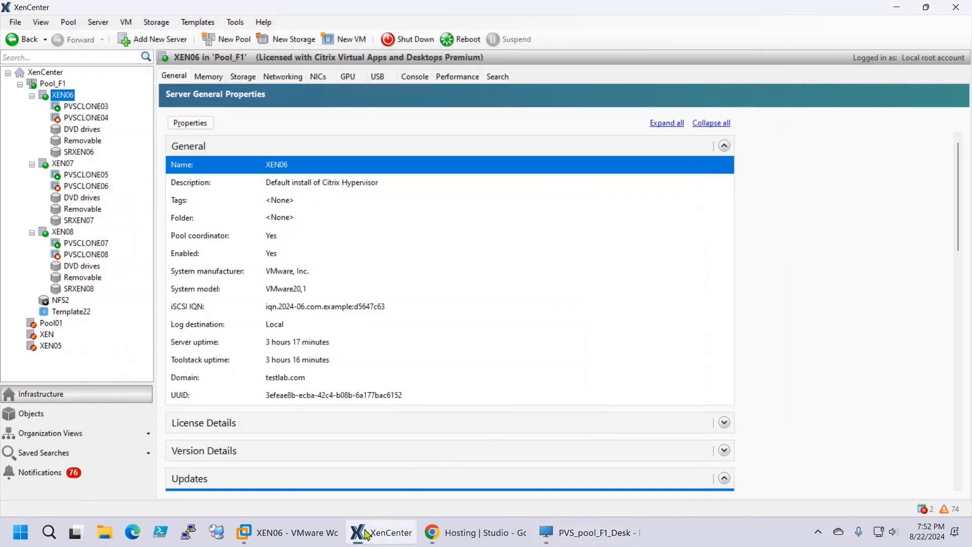
click(246, 533)
click(52, 178)
Power off the XEN06 virtual machine in VMware Workstation via Power > Power Off, confirming it
click(50, 167)
right_click(50, 166)
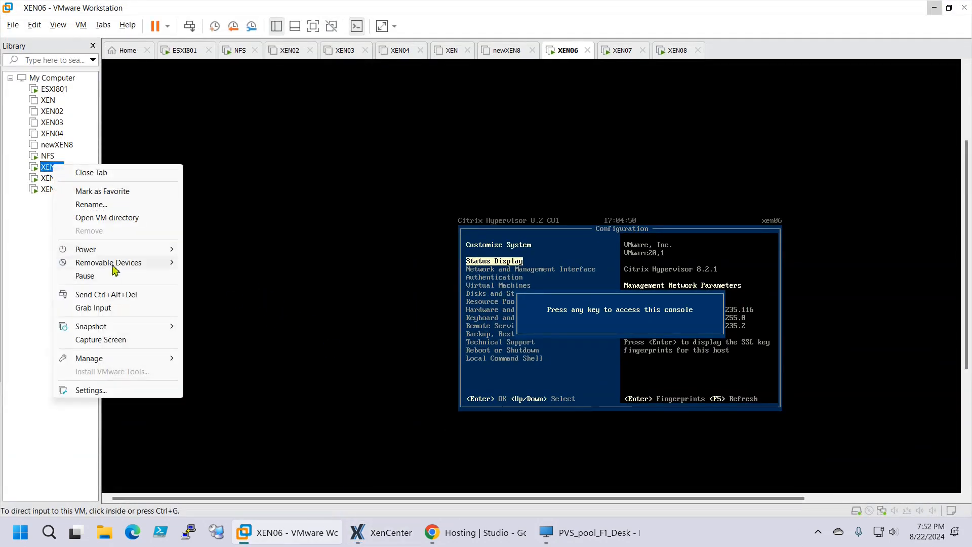
mouse_move(125, 254)
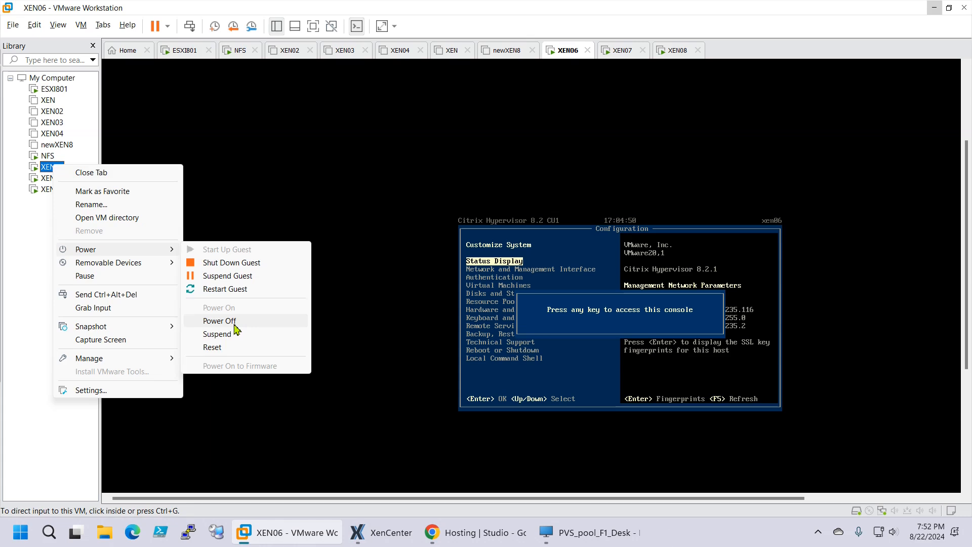
click(220, 322)
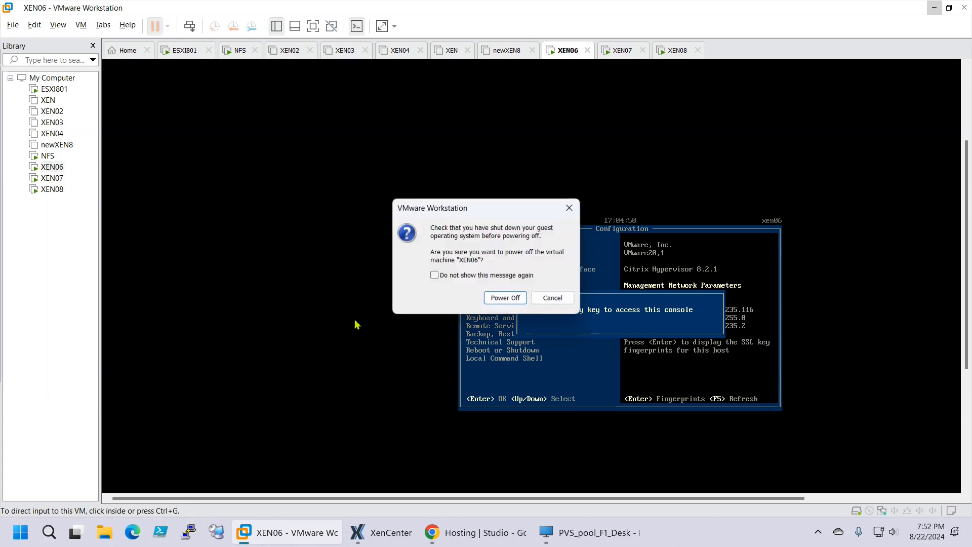
click(505, 299)
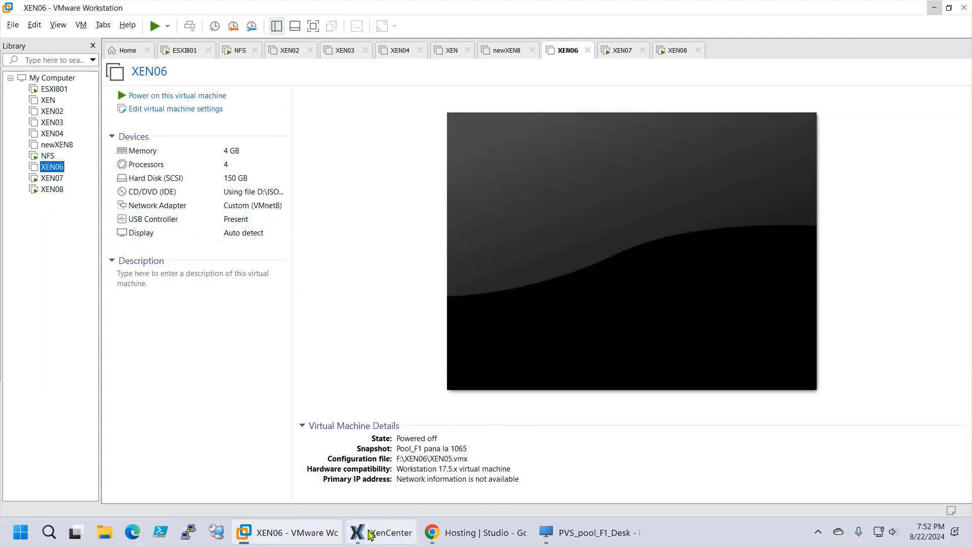
click(373, 532)
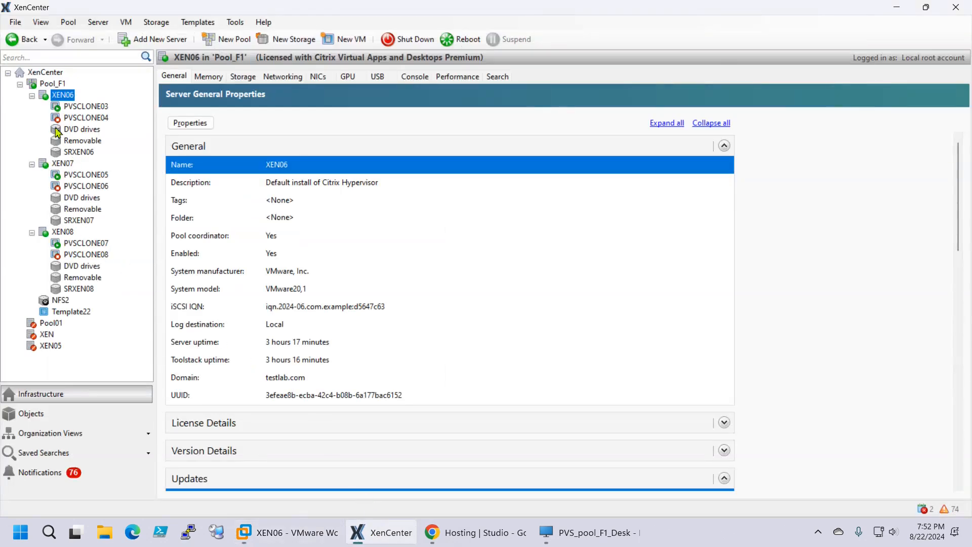
Collapse the server nodes and launch an SSH console to XEN07 (192.168.235.117), centring the PuTTY window
click(31, 95)
click(31, 106)
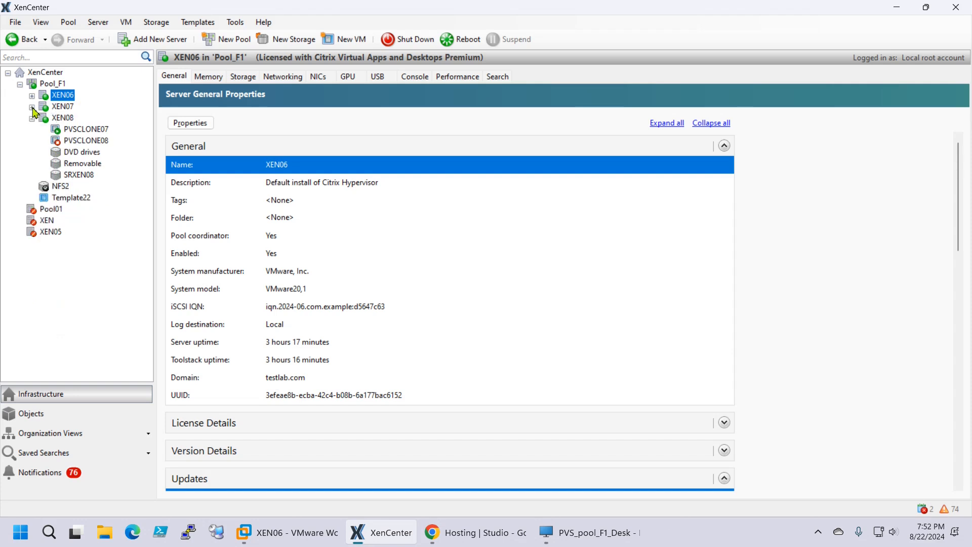
click(32, 118)
click(62, 107)
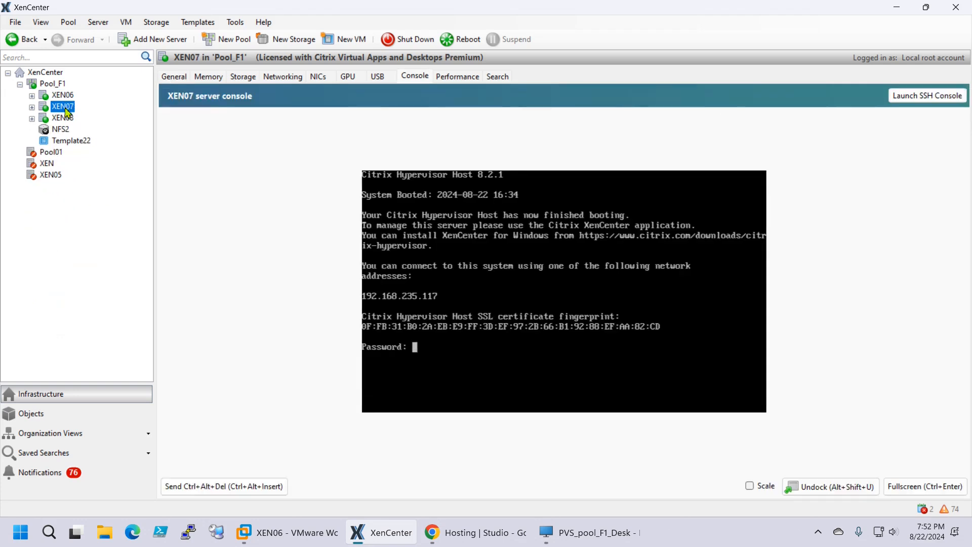
click(51, 86)
click(59, 96)
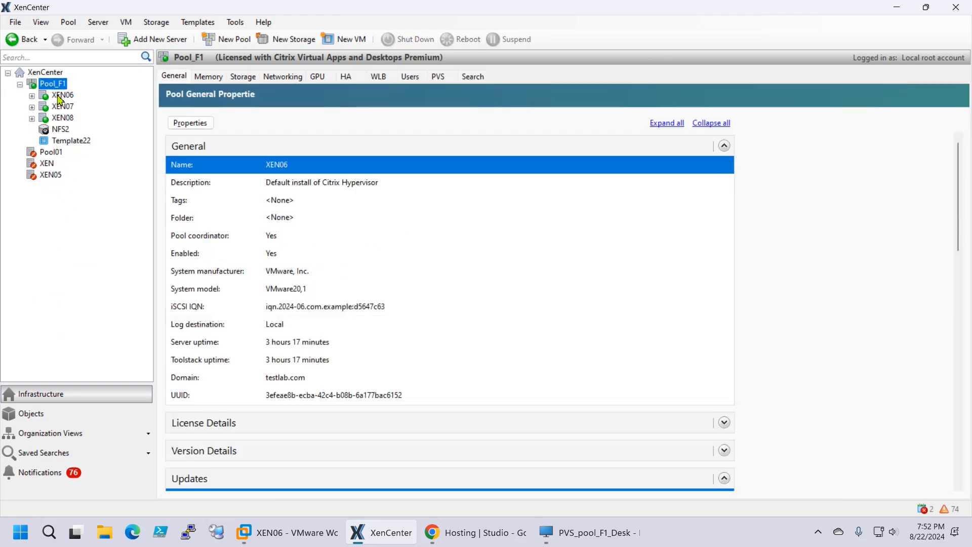
click(63, 107)
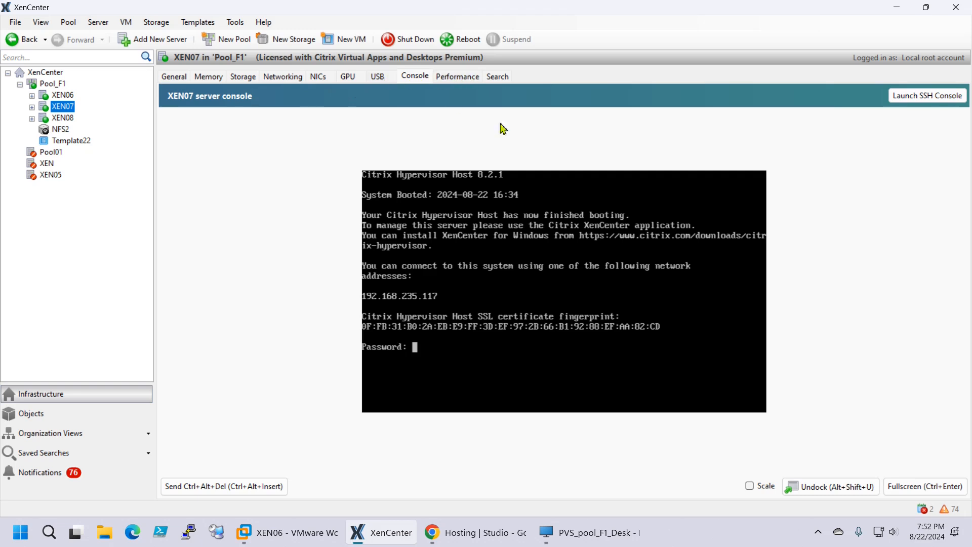
click(919, 102)
drag(276, 52, 440, 160)
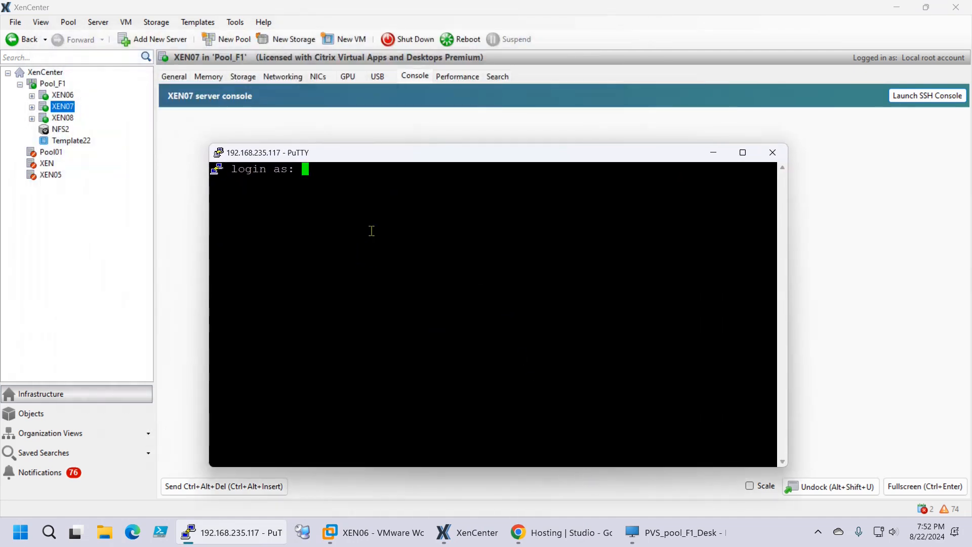
In Citrix Studio, open the machine list of the PVS_Pool_F1 catalog
click(562, 532)
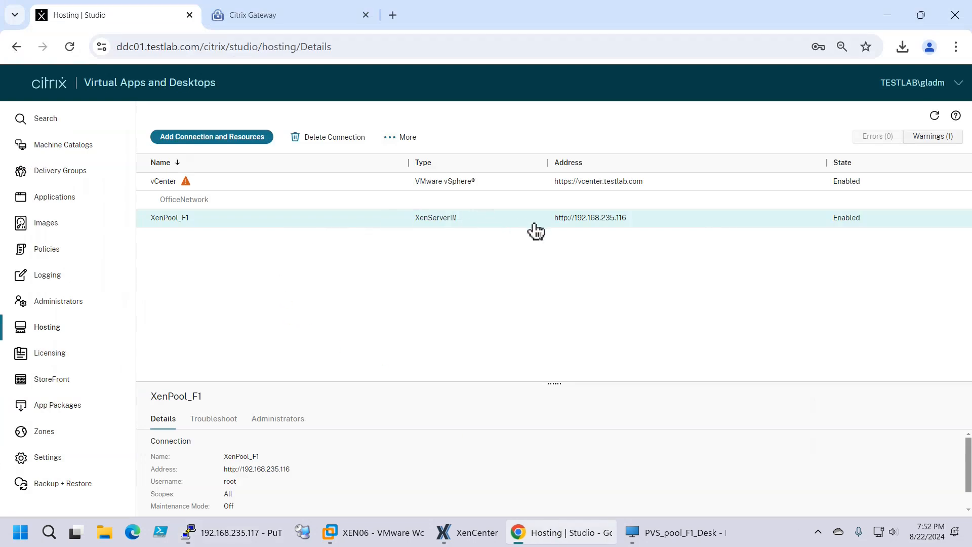
click(938, 118)
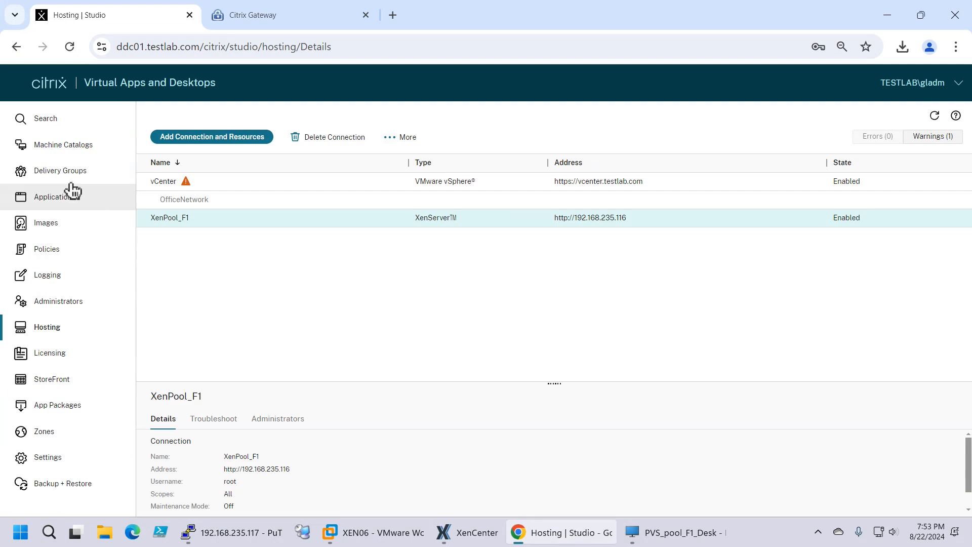
click(55, 152)
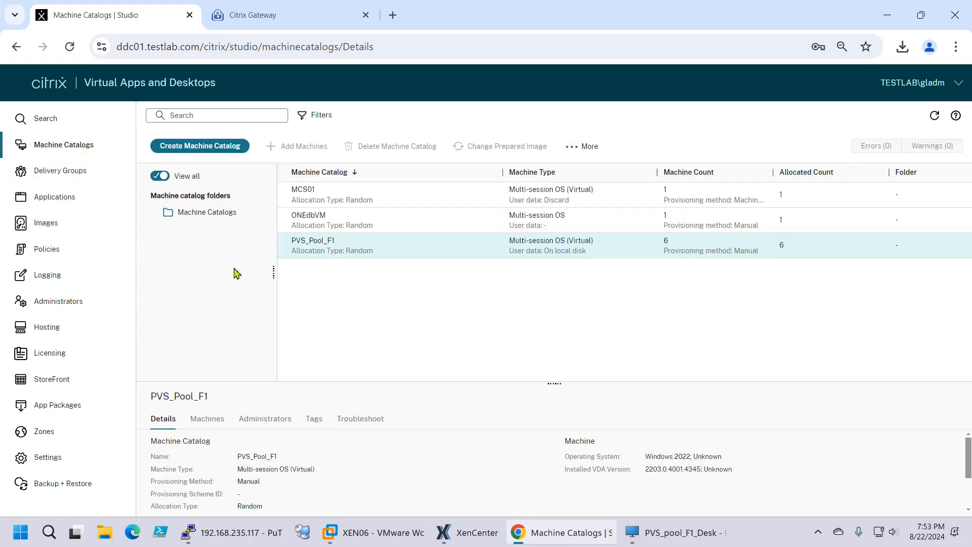
right_click(397, 248)
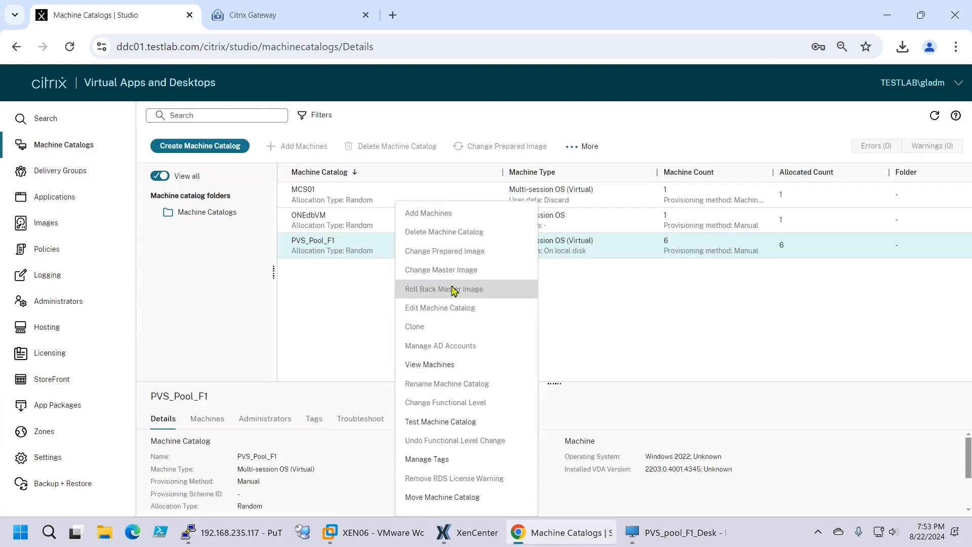
click(743, 301)
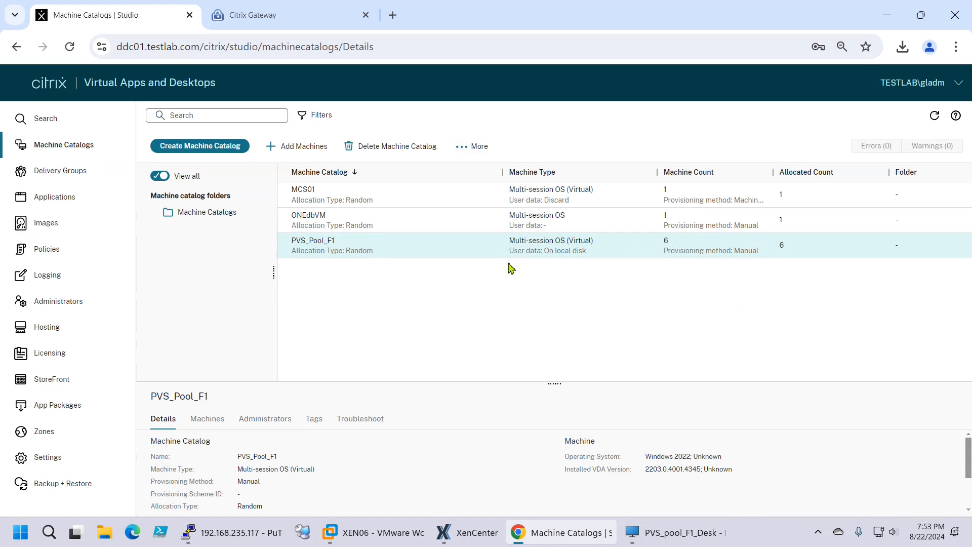
right_click(373, 248)
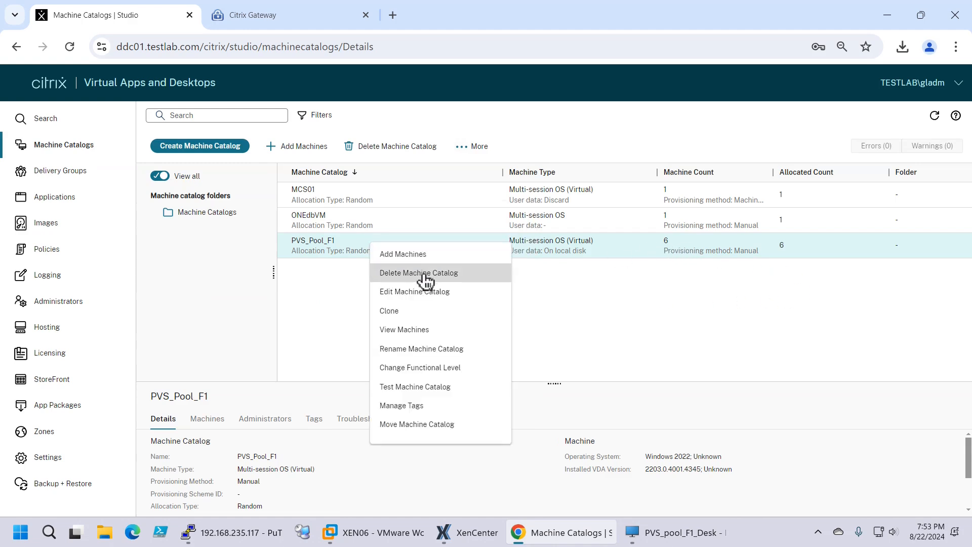
click(416, 330)
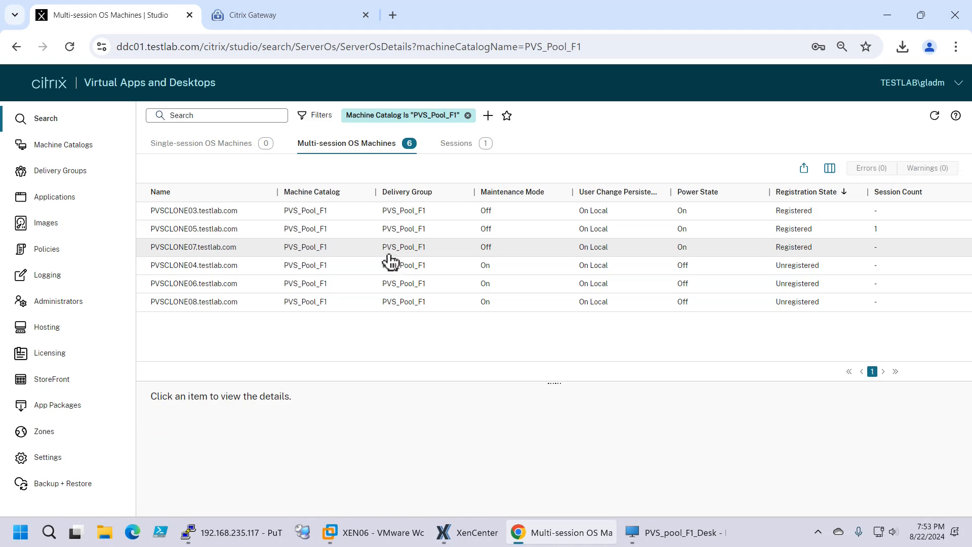
Refresh the list and restart PVSCLONE07, confirming with Yes
click(932, 121)
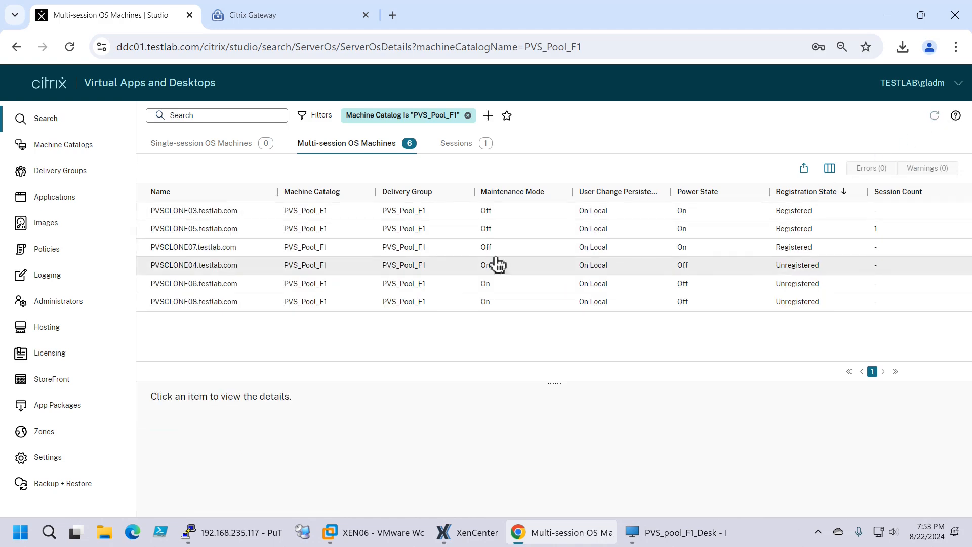
click(193, 250)
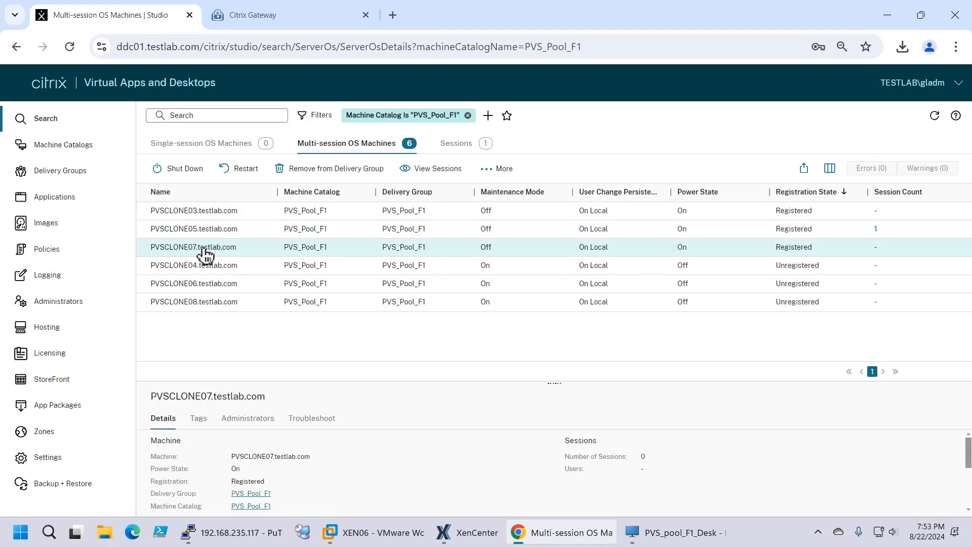
right_click(204, 248)
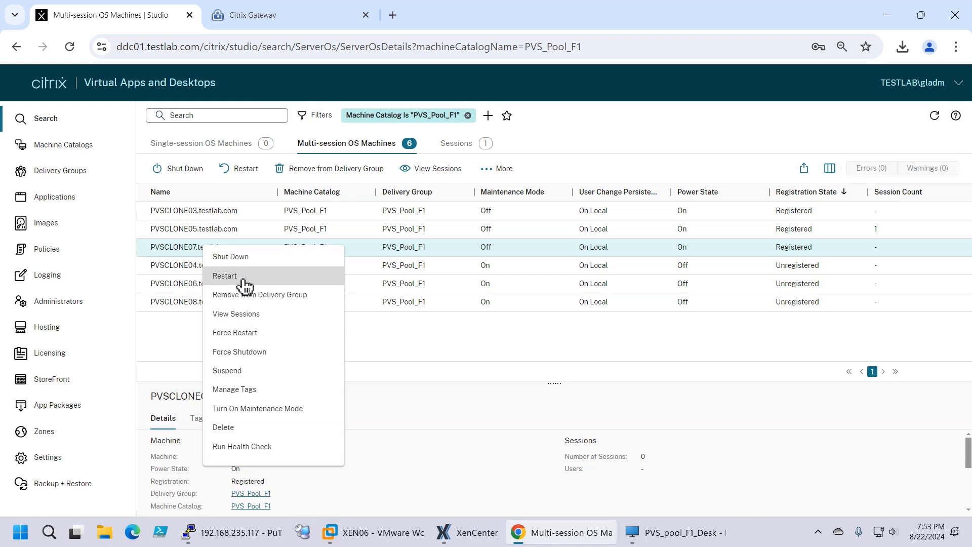
click(245, 278)
click(456, 321)
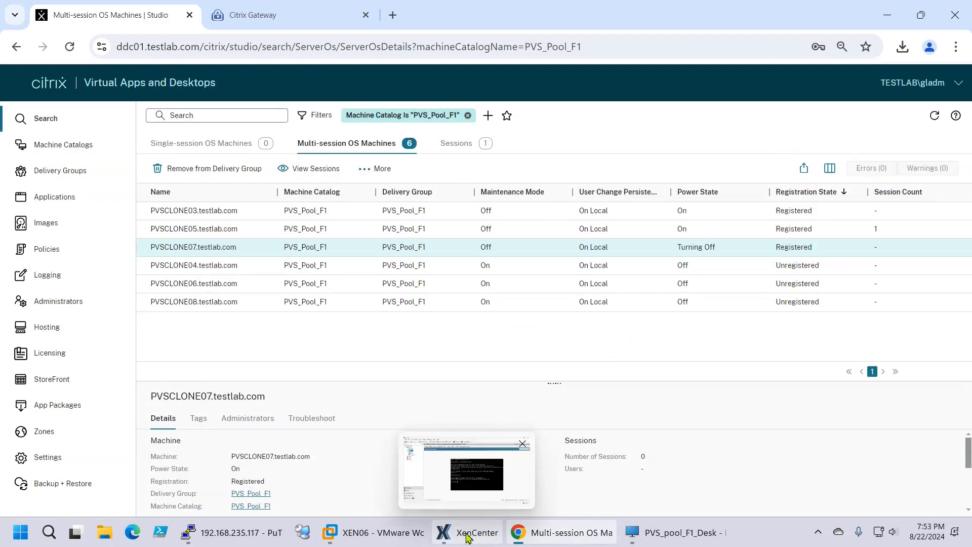
Expand XEN08 in XenCenter and check the PVSCLONE07 VM's console
click(466, 537)
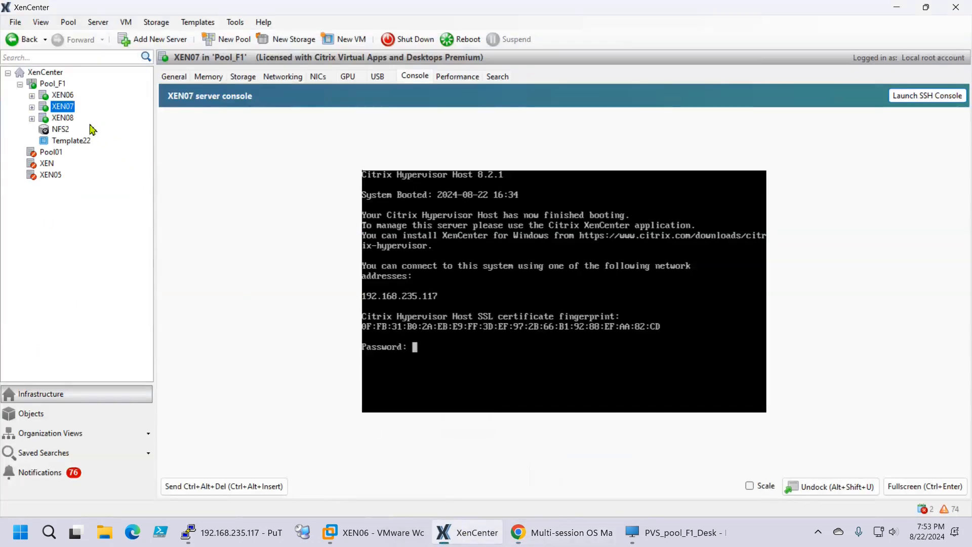
click(32, 118)
click(77, 130)
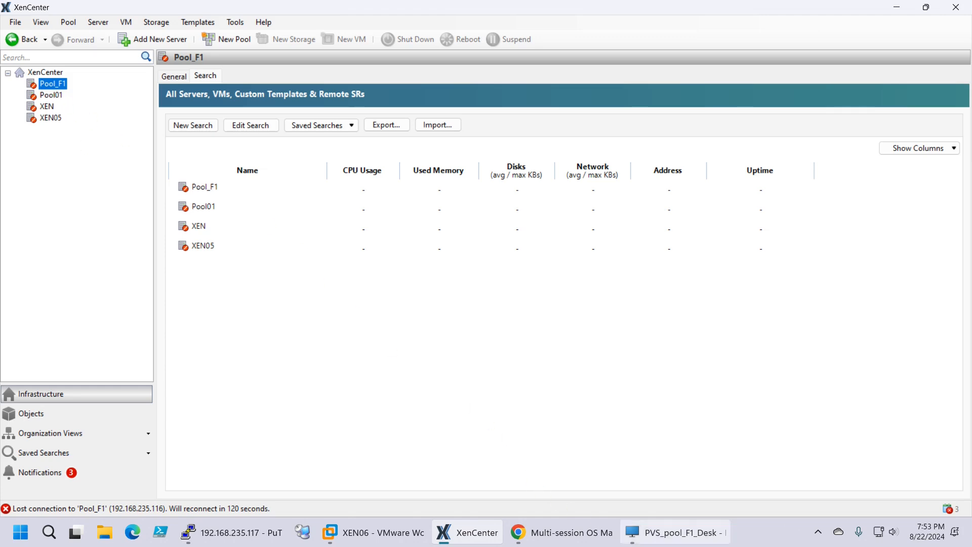
click(546, 537)
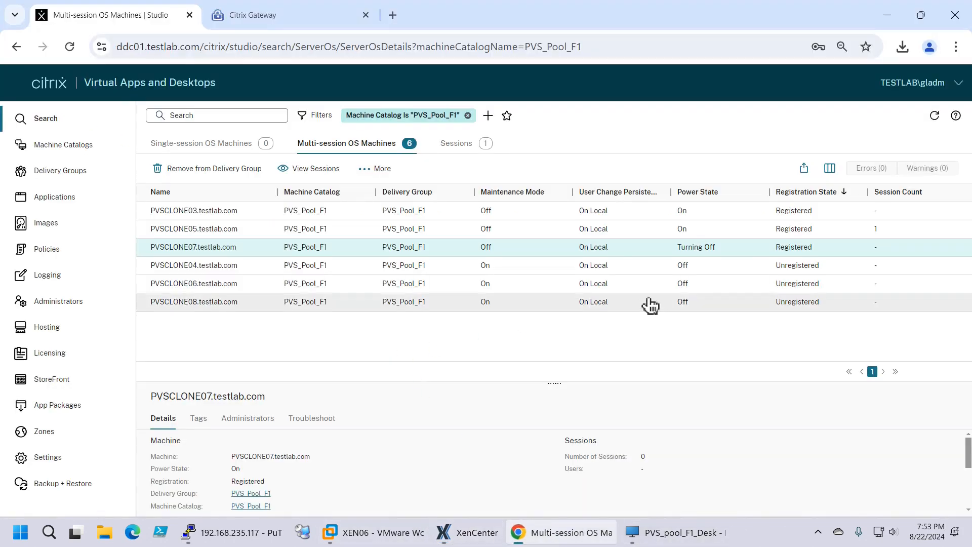
Refresh Citrix Studio to confirm PVSCLONE07 is back on, and check PVSCLONE05's open desktop session
click(935, 116)
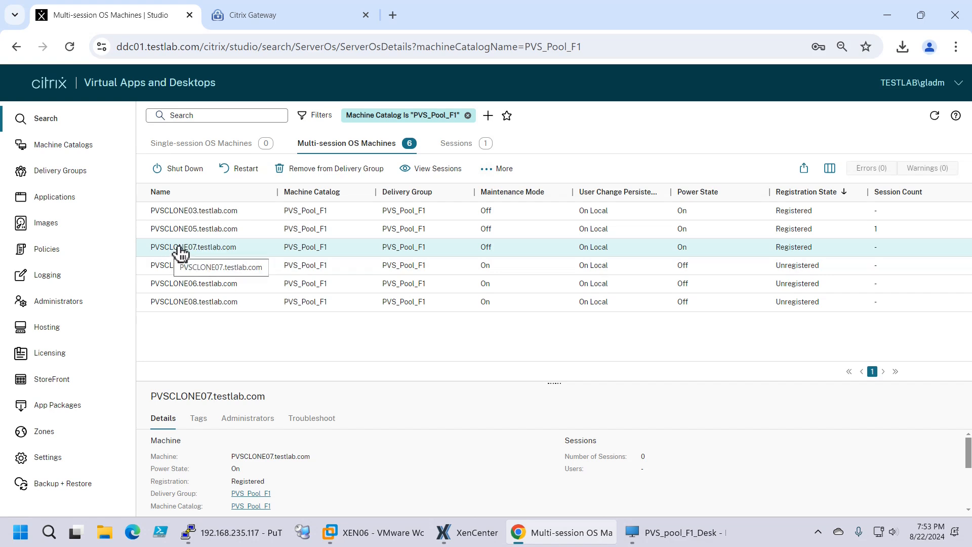
click(185, 233)
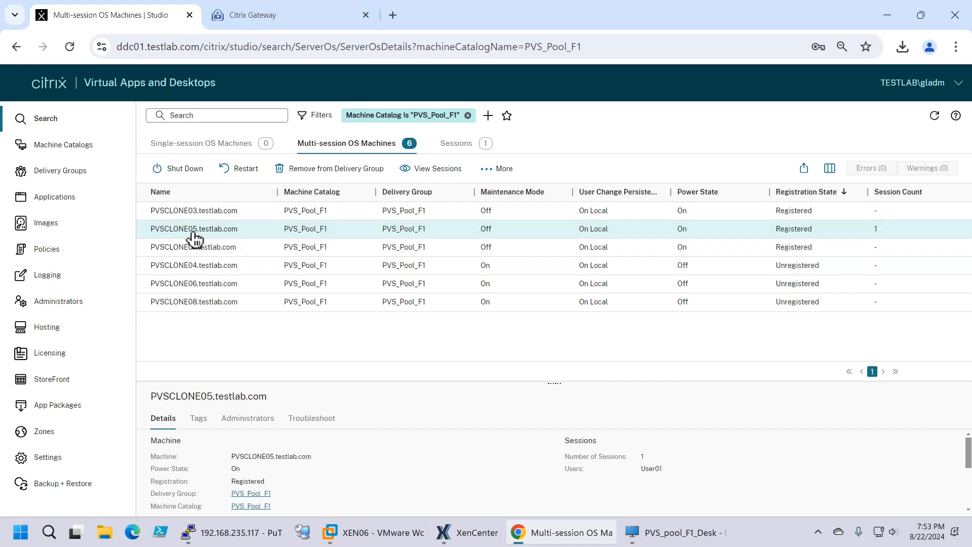
click(653, 532)
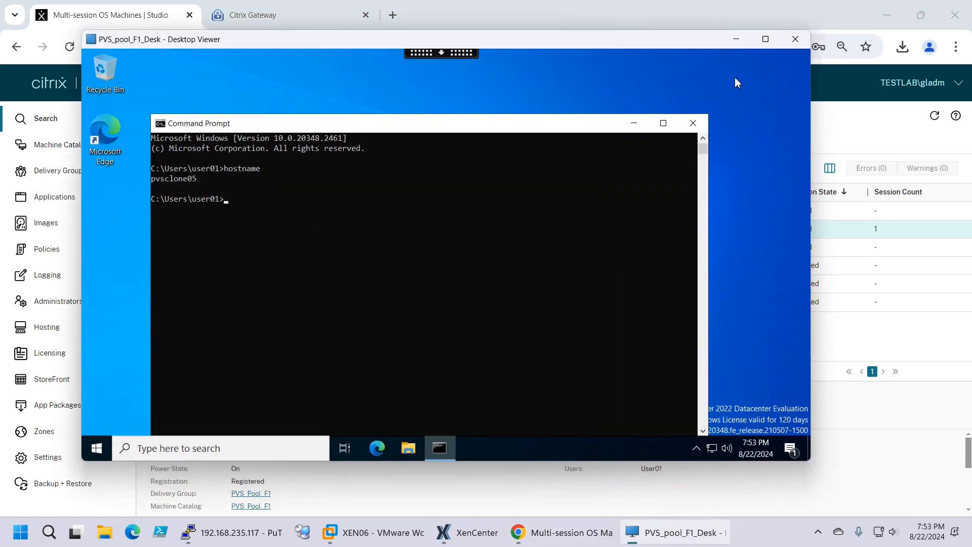
click(736, 40)
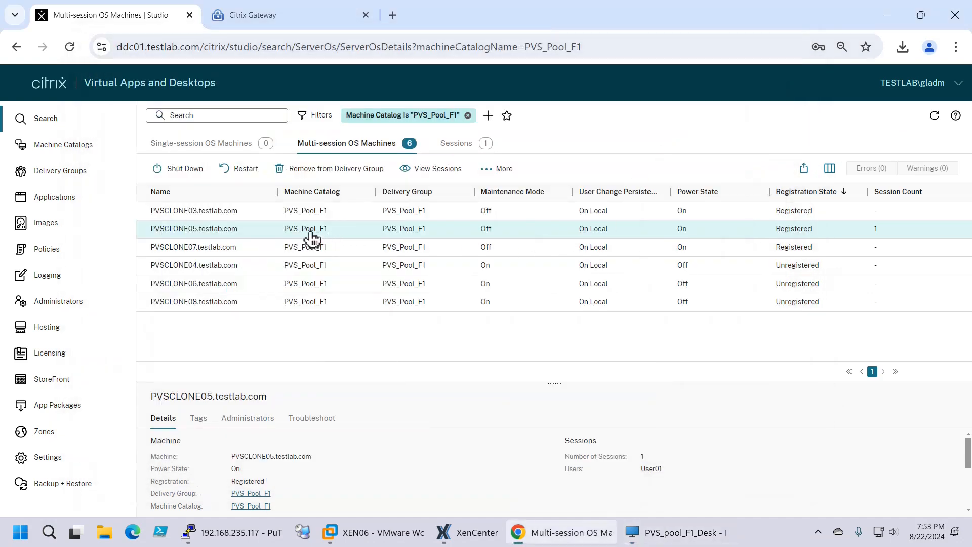
Restart PVSCLONE05 from its actions menu and confirm with Yes
right_click(308, 232)
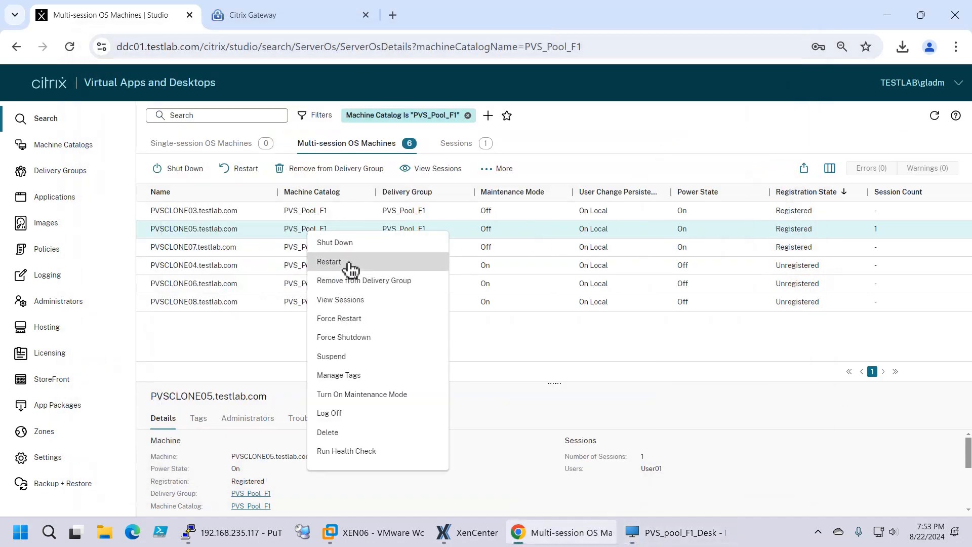
click(350, 262)
click(459, 327)
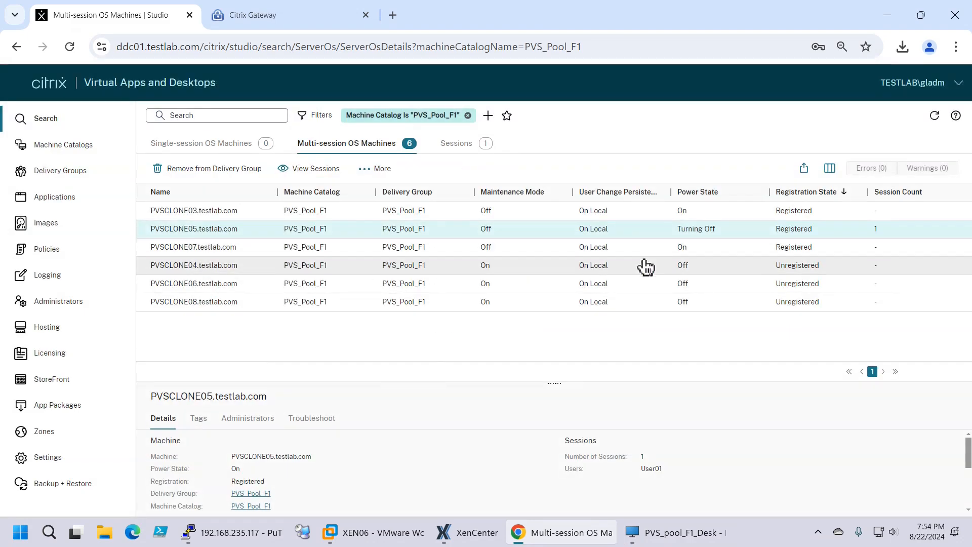
In the pvsclone05 desktop session, move and focus the Command Prompt, toggle Start, then return to XenCenter
click(676, 533)
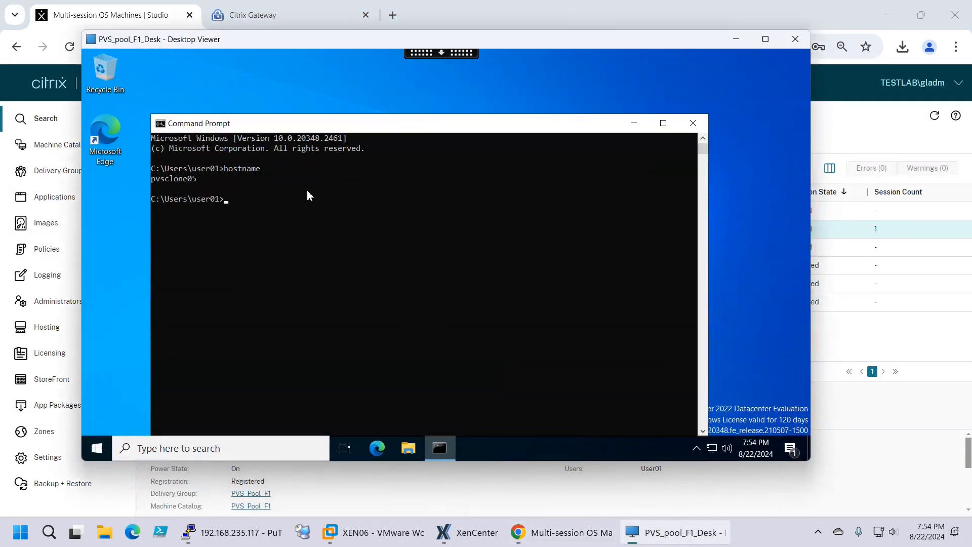
drag(325, 125, 365, 107)
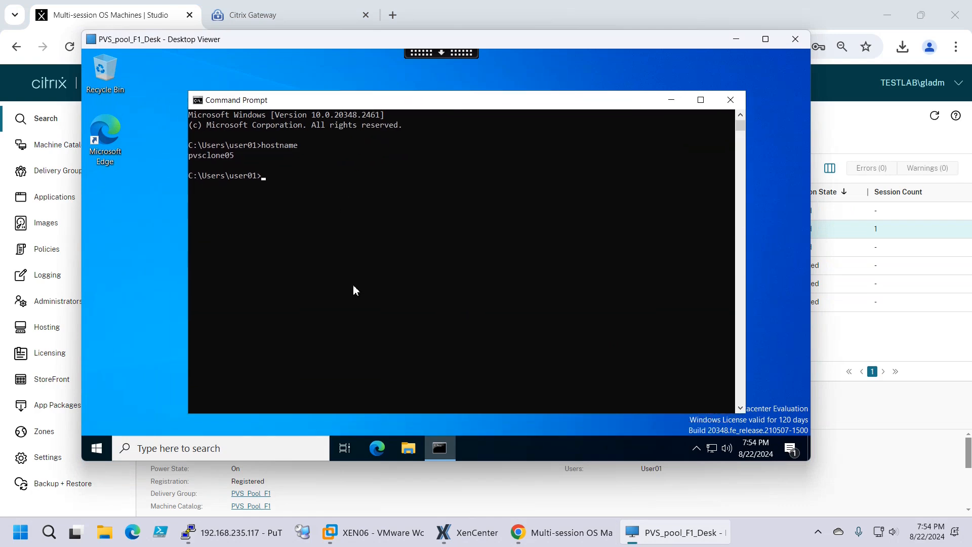
click(272, 196)
click(97, 447)
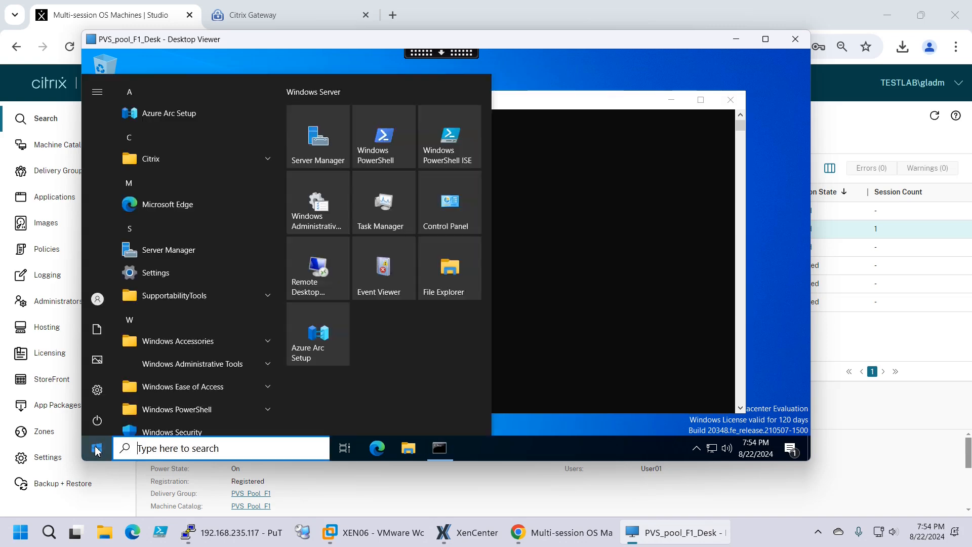
click(625, 353)
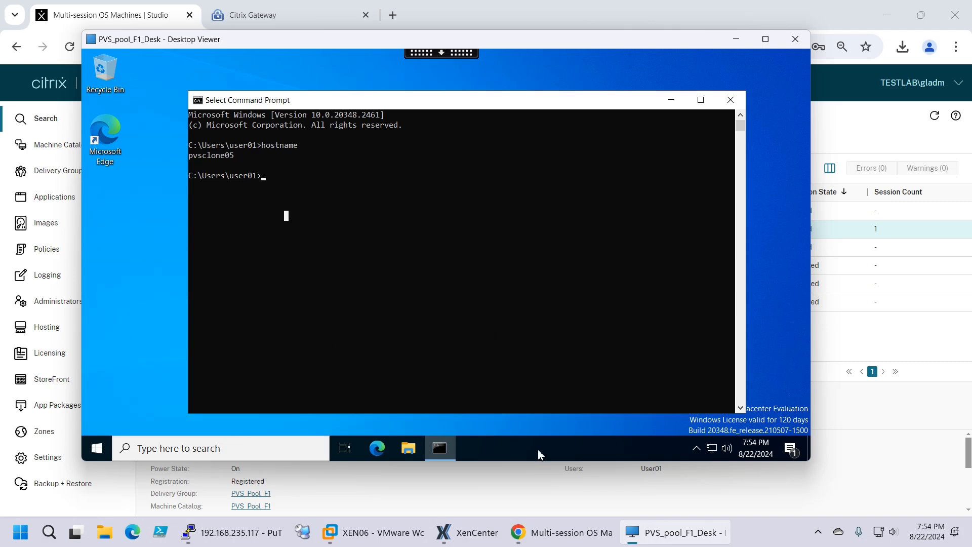
click(455, 536)
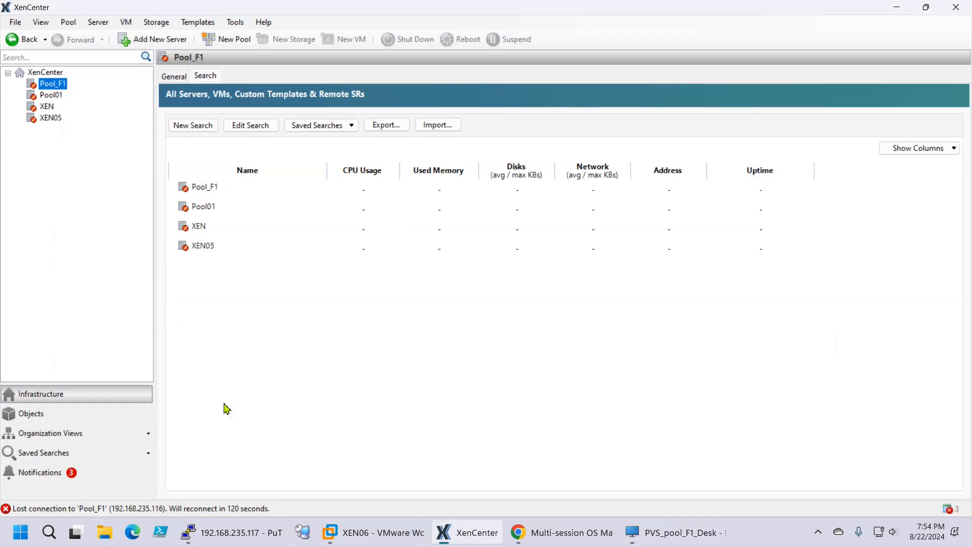
In VMware Workstation, view the XEN07 console and then the XEN08 console
click(238, 533)
click(353, 527)
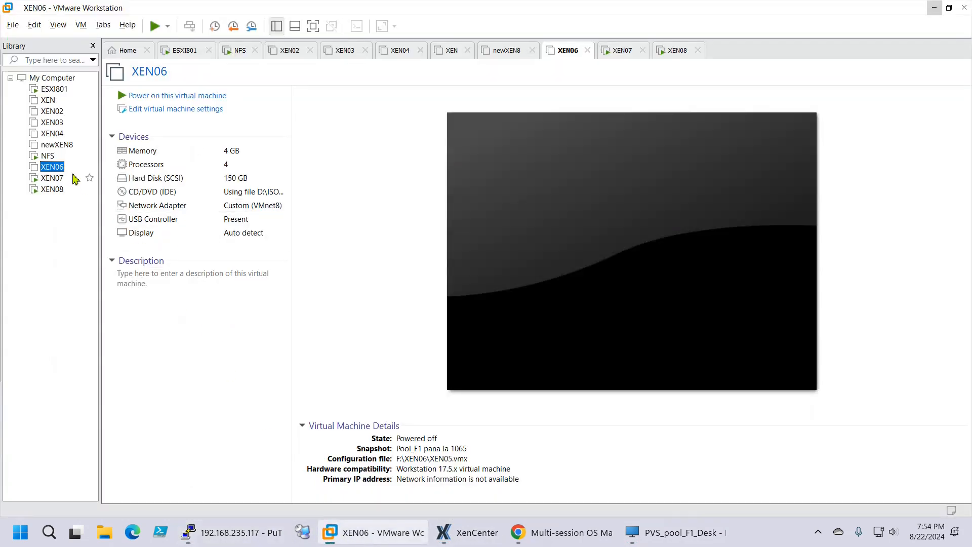
click(52, 178)
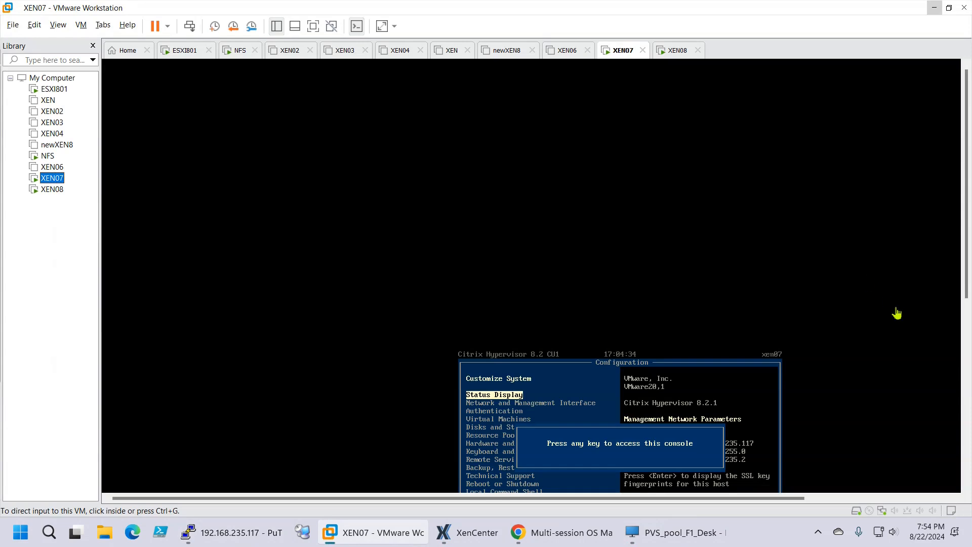
drag(968, 220, 967, 266)
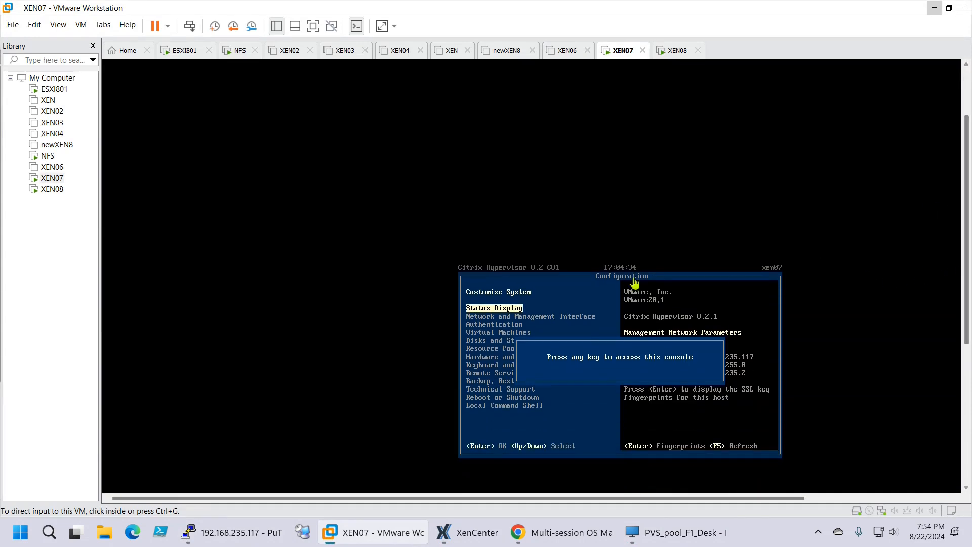
click(52, 189)
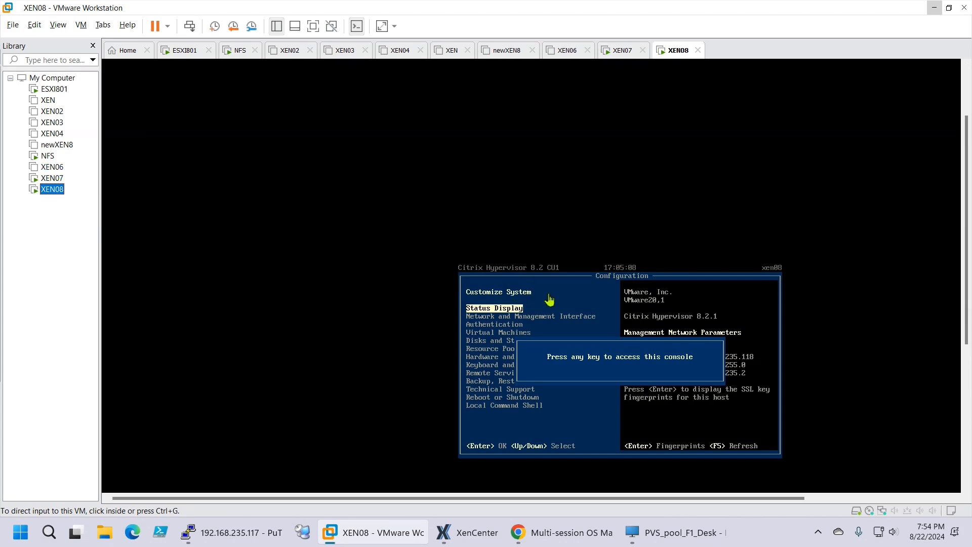
mouse_move(643, 543)
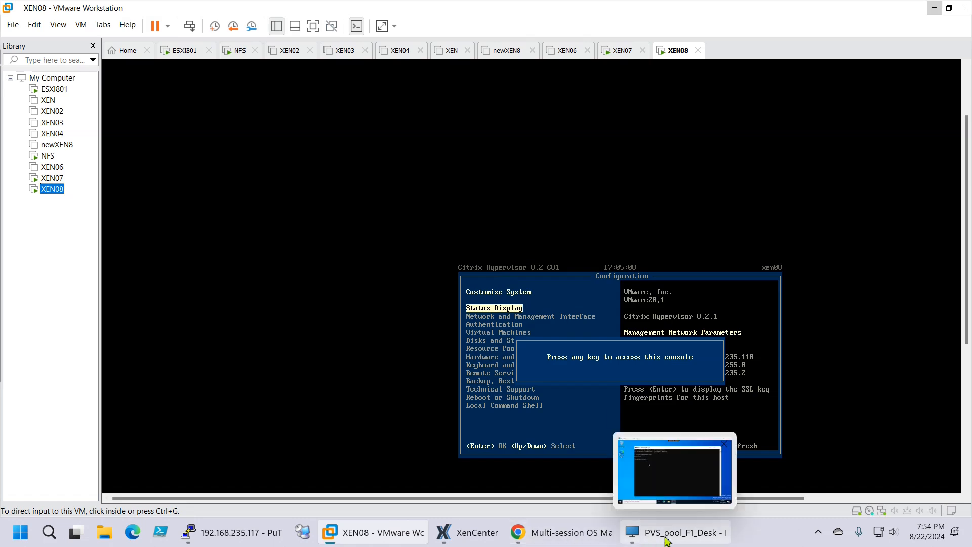
Nudge the session's Command Prompt left, then refresh the Citrix Studio machine list
mouse_move(256, 537)
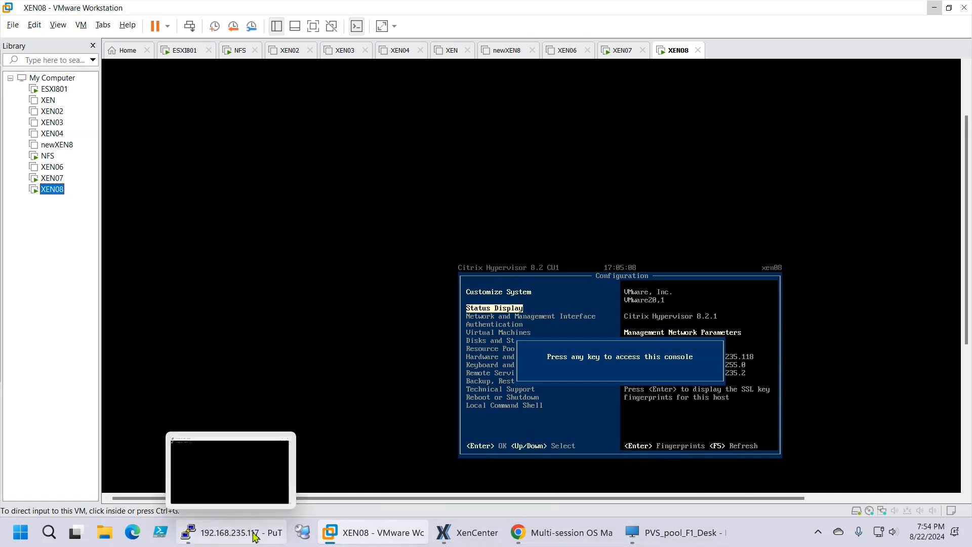
click(638, 534)
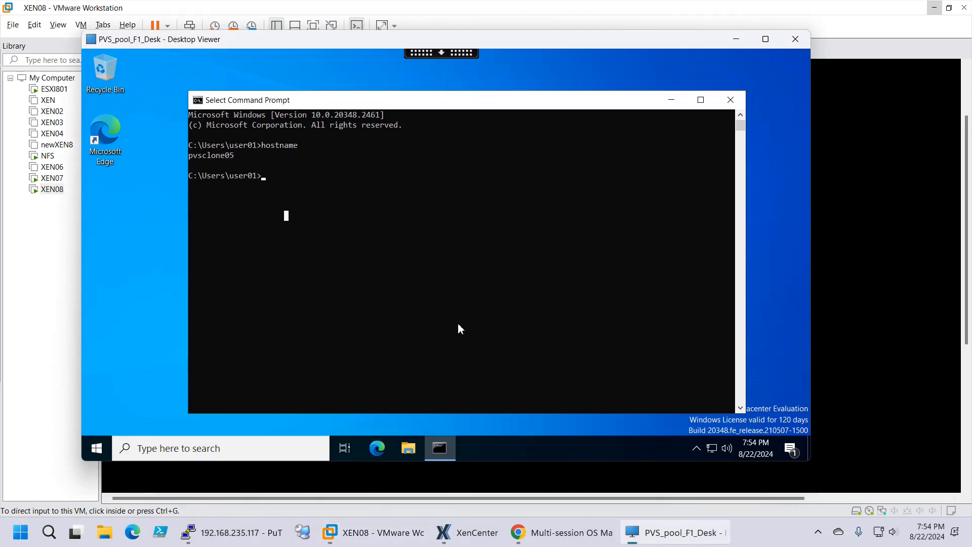
drag(494, 105, 438, 101)
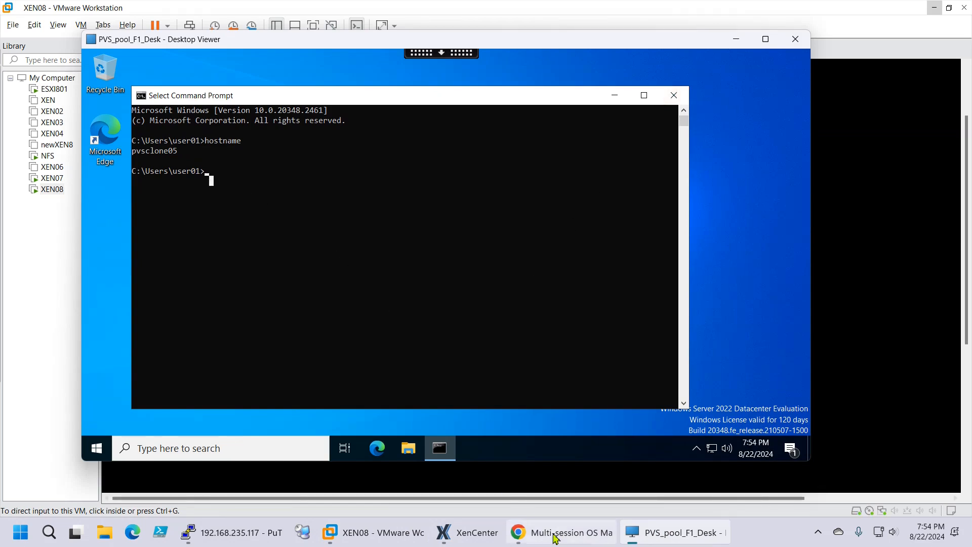
click(599, 539)
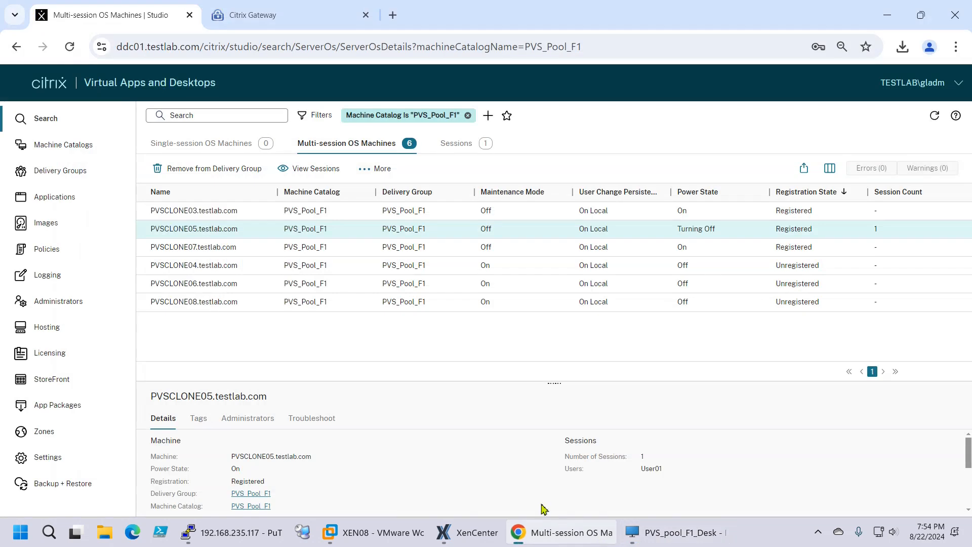
click(935, 116)
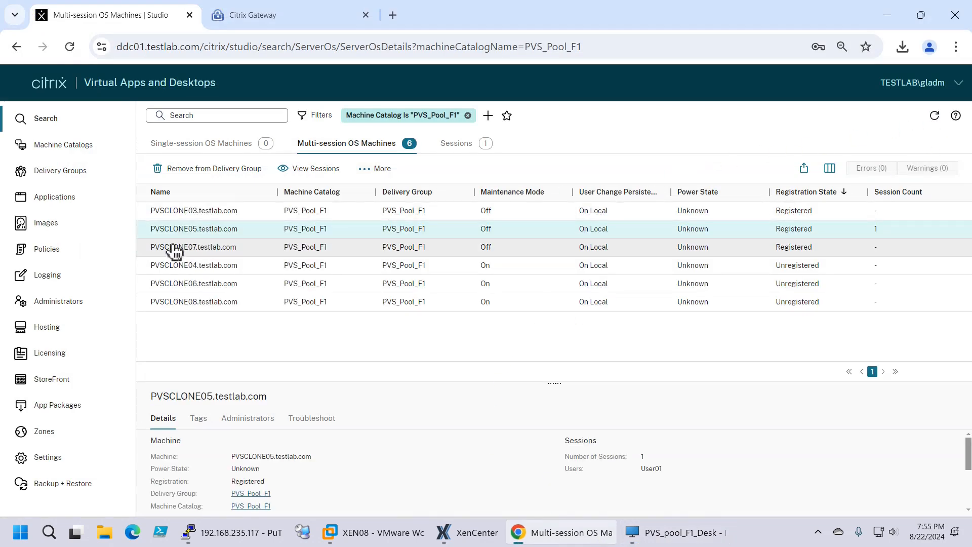
Close the Command Prompt, browse File Explorer to This PC denying local file access, then close it
click(672, 535)
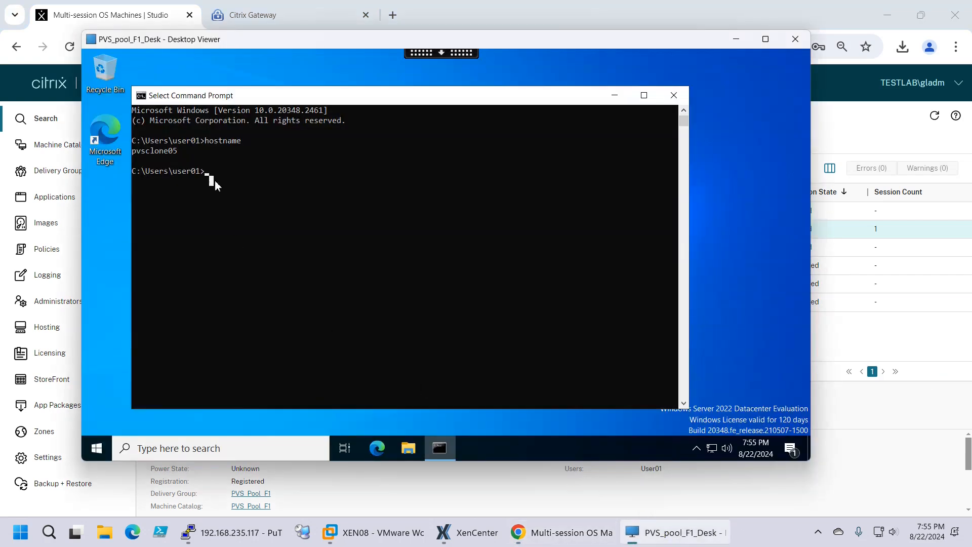
click(674, 96)
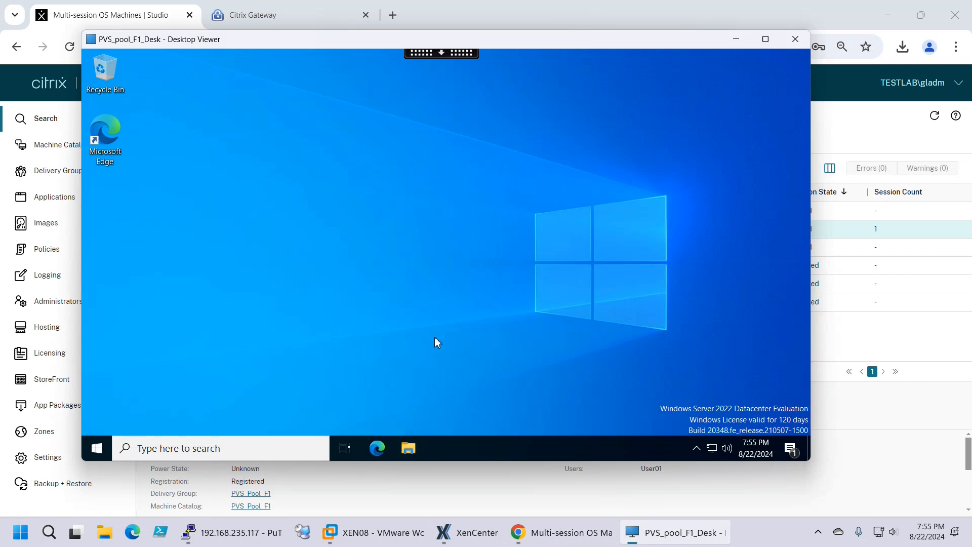
click(408, 449)
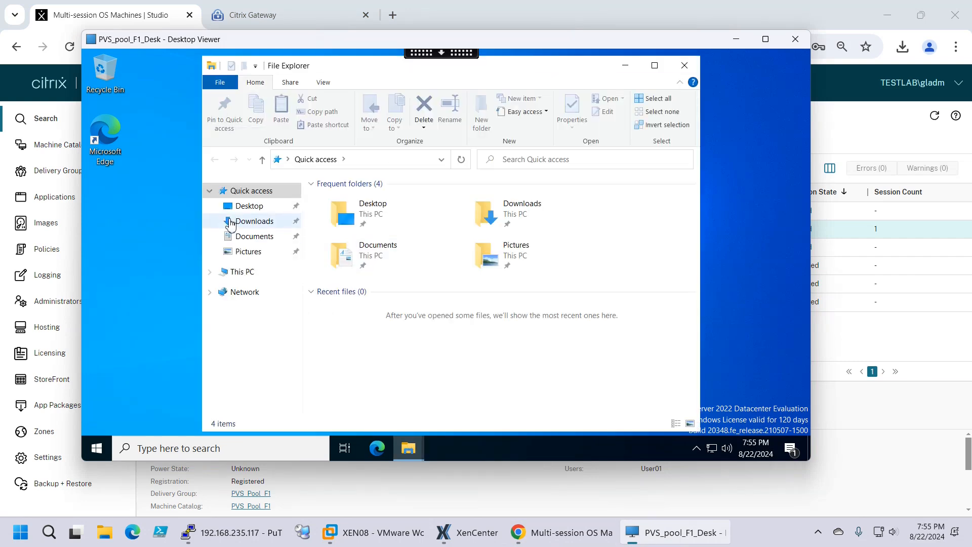
click(239, 272)
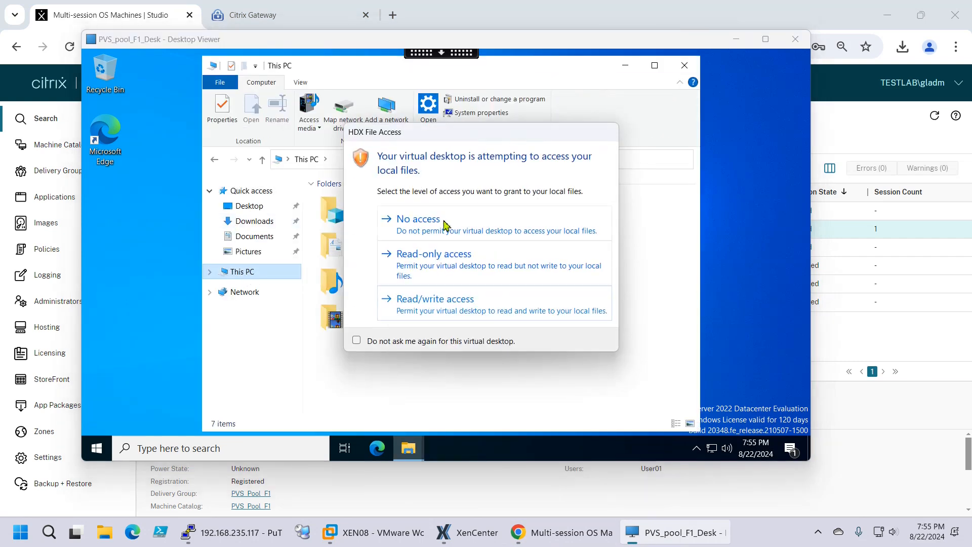
click(444, 224)
click(687, 66)
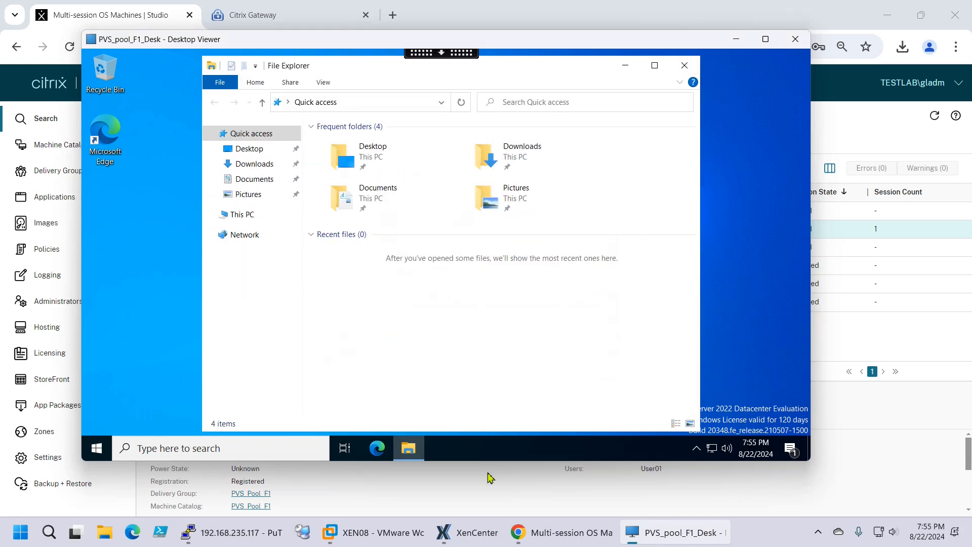
click(685, 65)
click(536, 531)
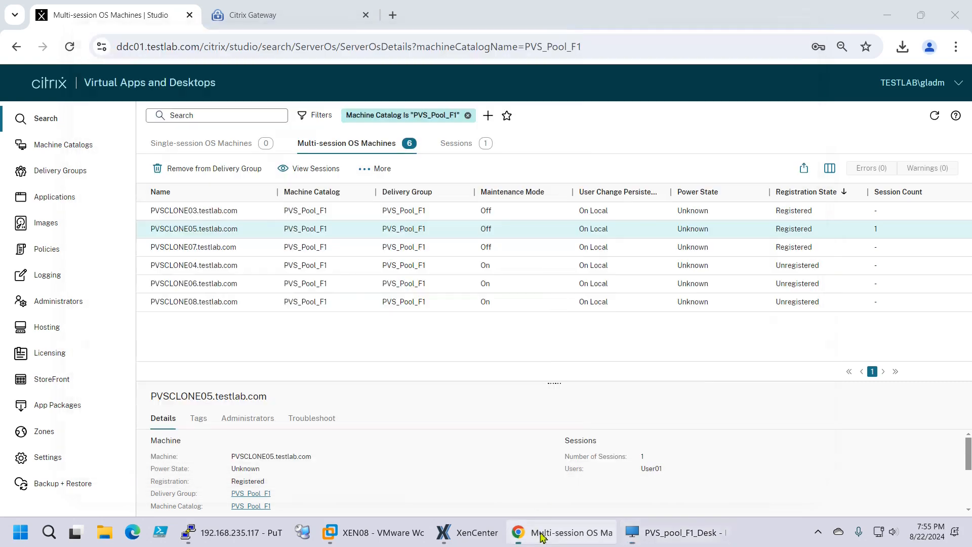
Open the XenPool_F1 host connection for editing from the Hosting page
click(56, 330)
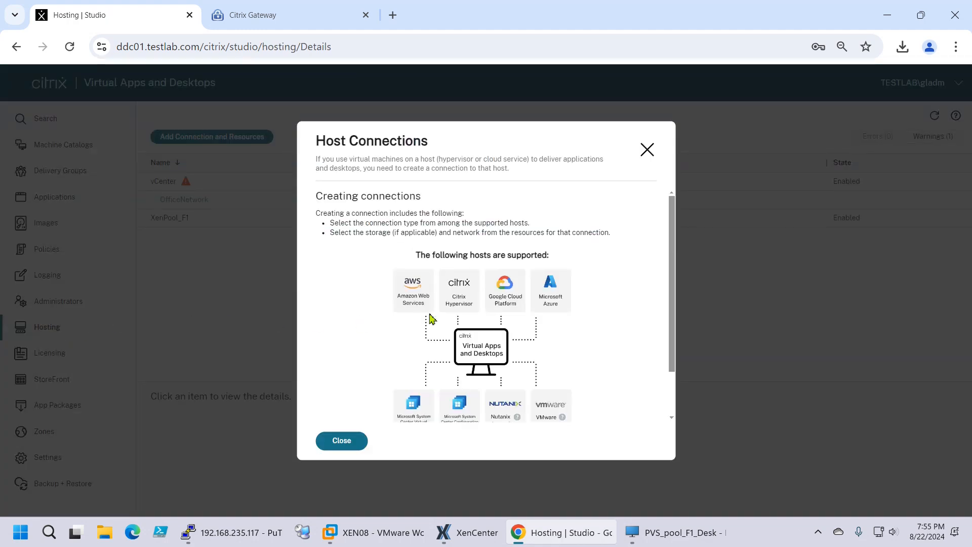
click(338, 448)
click(205, 222)
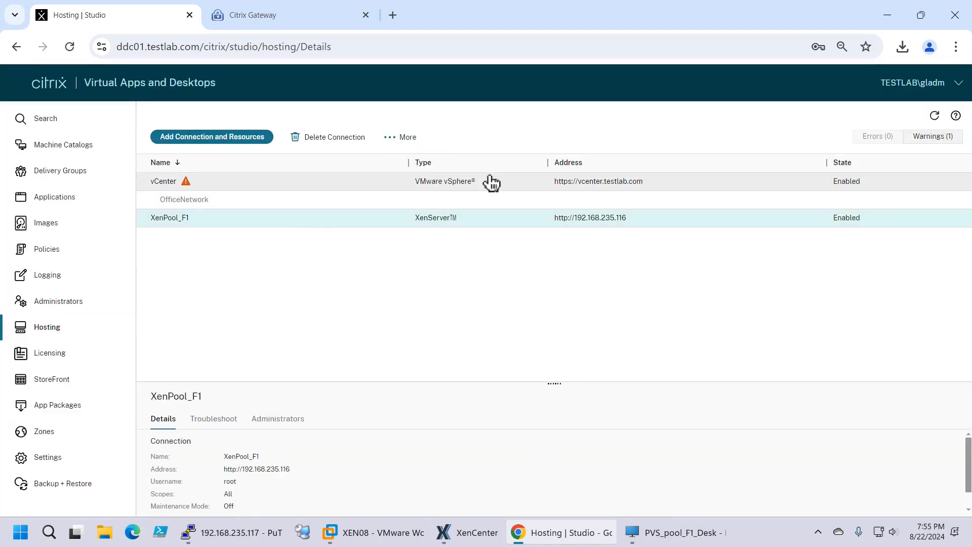
click(408, 142)
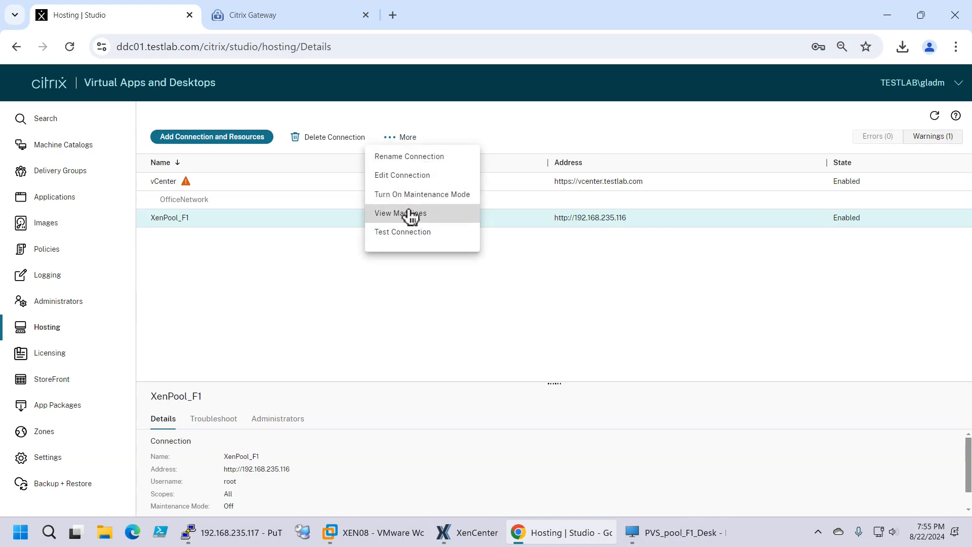
click(404, 185)
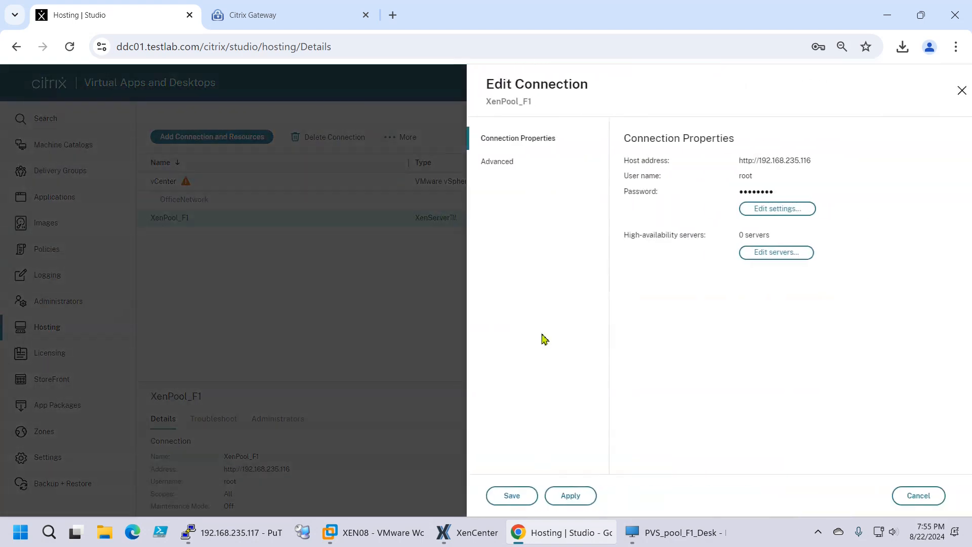
Tick 192.168.235.117 and 192.168.235.118 as high-availability servers, save, and apply
click(754, 256)
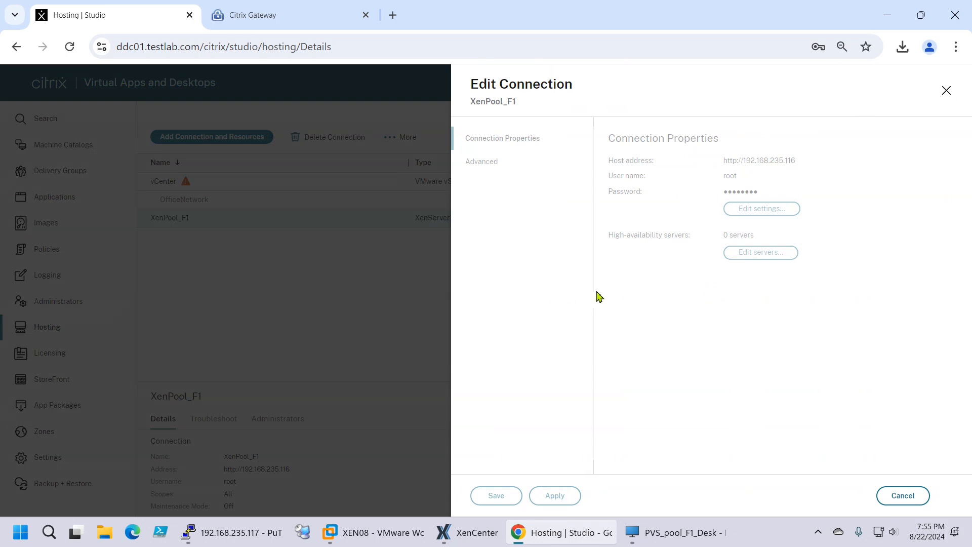
click(487, 212)
click(487, 224)
click(497, 495)
click(556, 497)
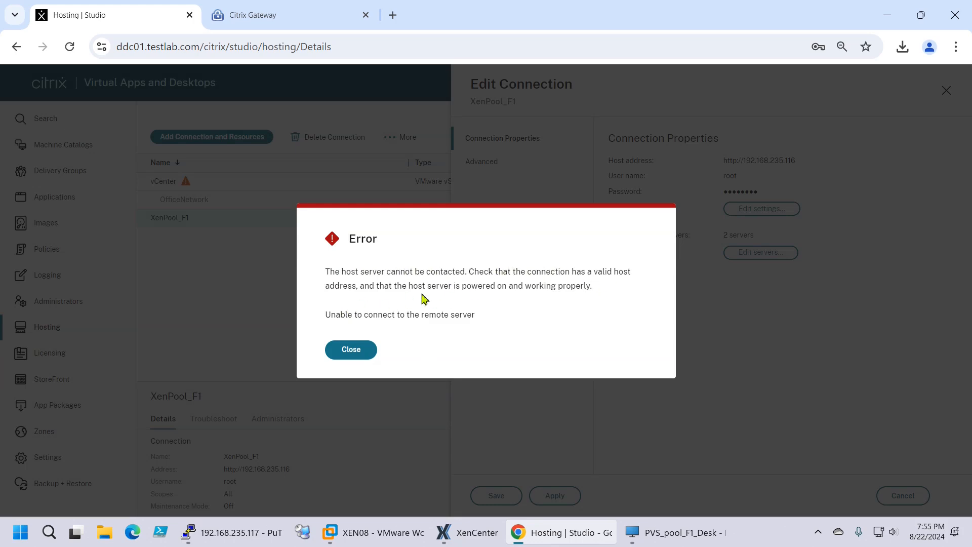
Dismiss the unreachable-host error, recheck the high-availability servers unchanged, and save the XenPool_F1 connection
click(360, 353)
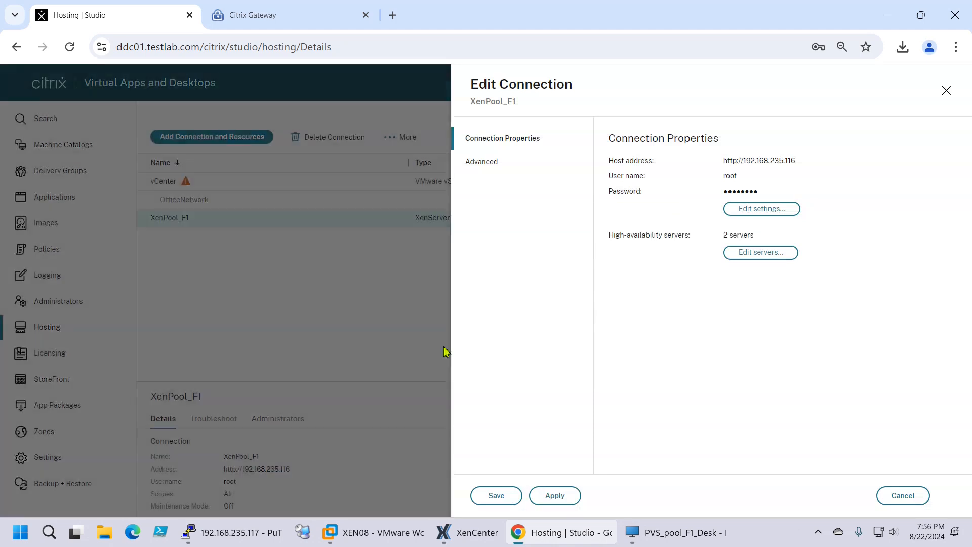
click(753, 255)
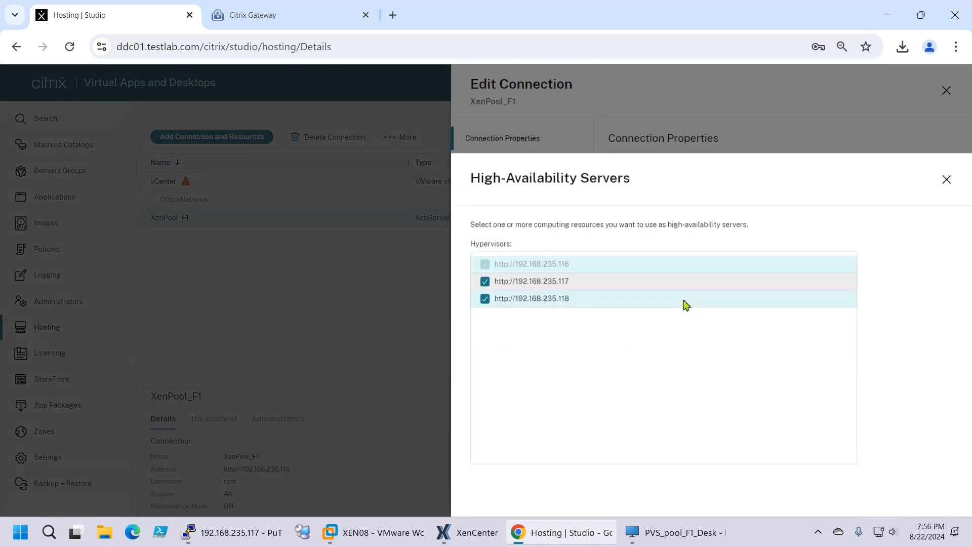
click(557, 496)
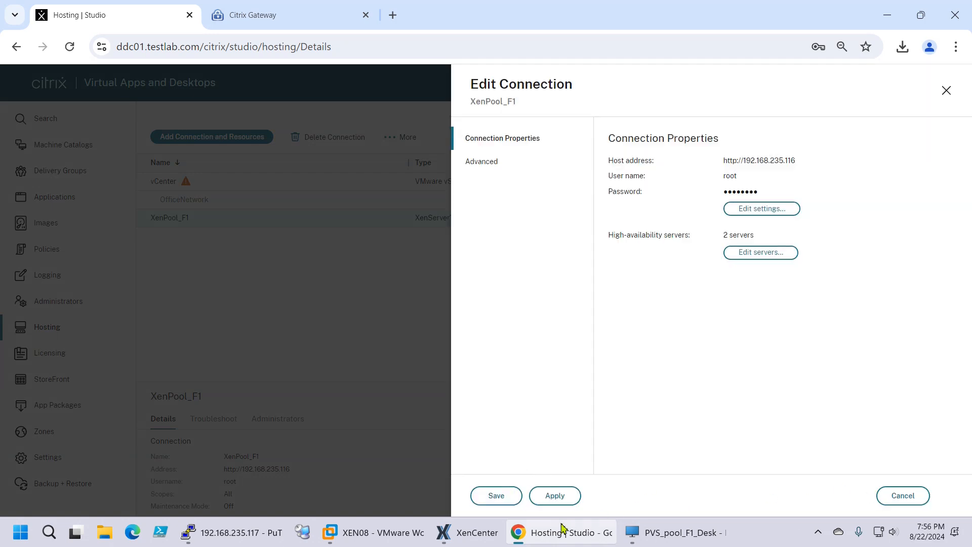
click(499, 496)
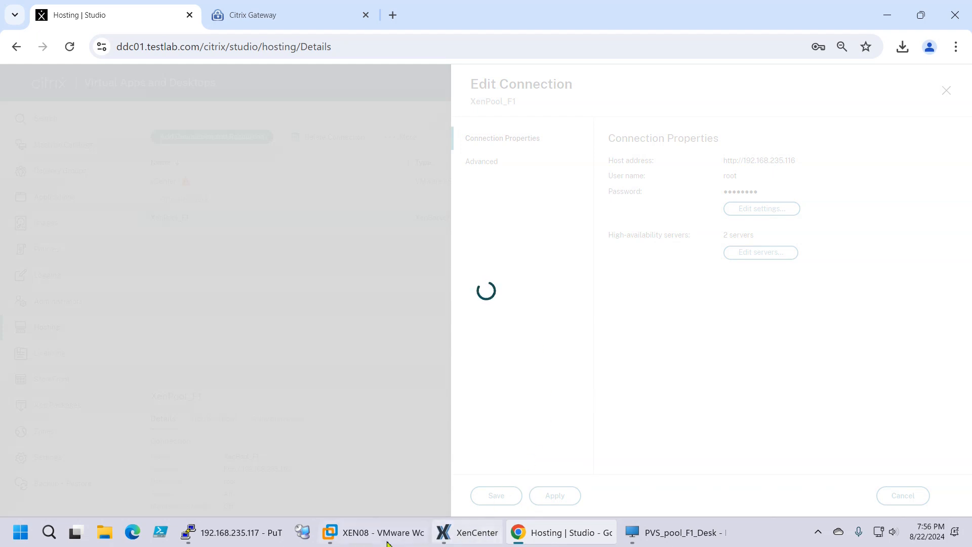
Toggle the remote desktop's Start menu, minimize the session, and close the repeated host-unreachable error
mouse_move(464, 542)
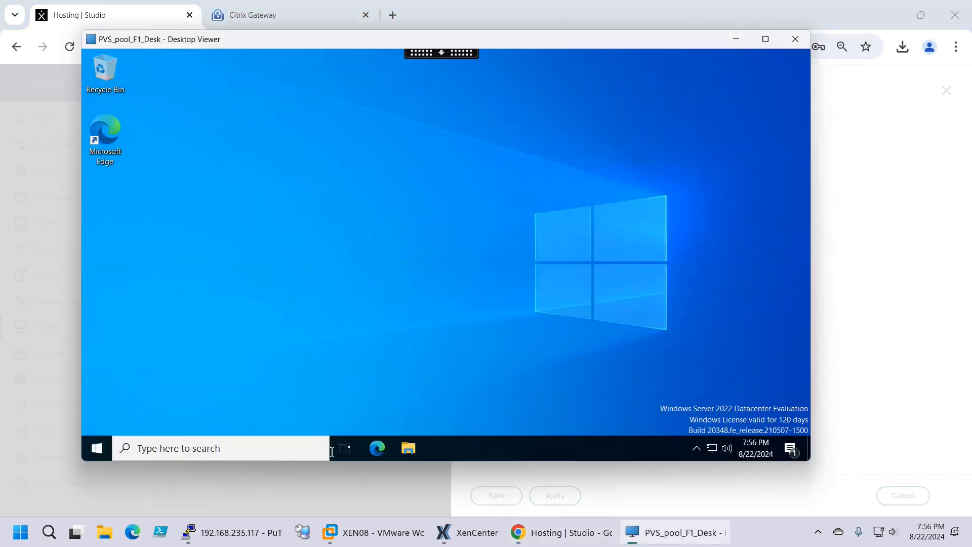
click(101, 456)
click(643, 258)
click(735, 41)
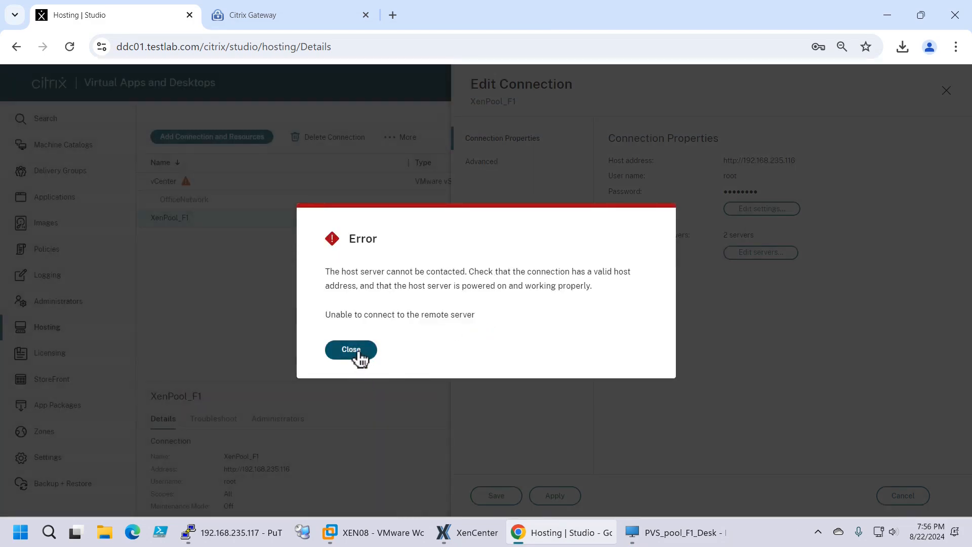
click(354, 352)
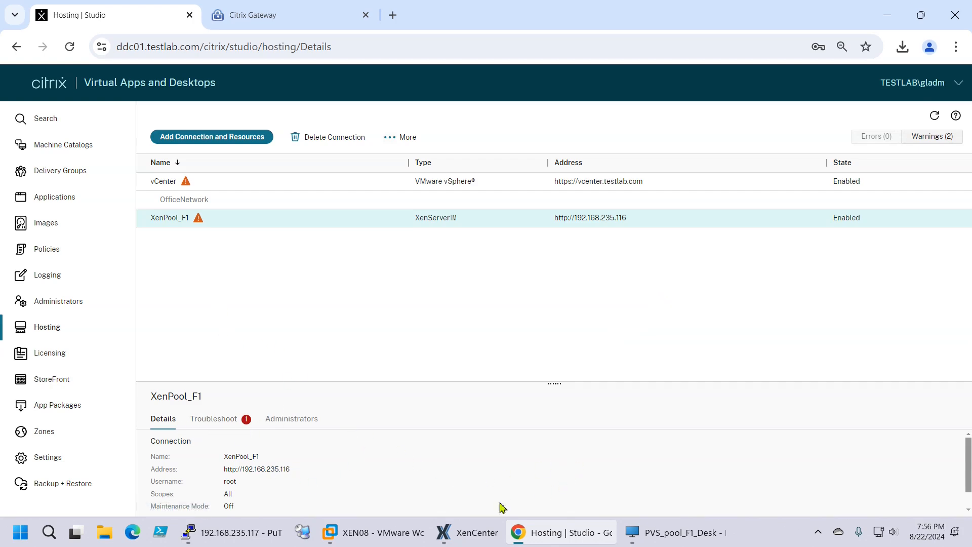
Acknowledge XenCenter's refused reconnect to 192.168.235.116 and PuTTY's fatal network error, then close PuTTY
click(446, 533)
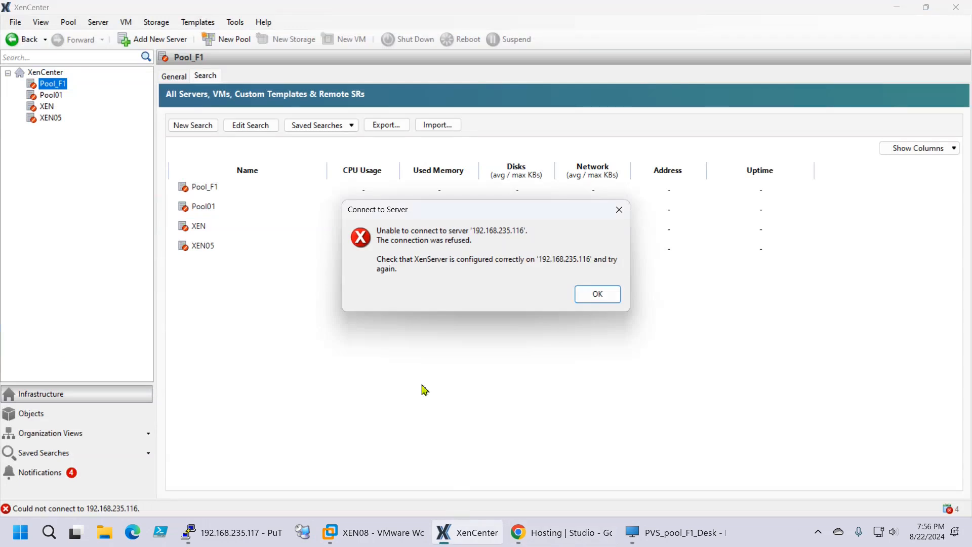
click(605, 296)
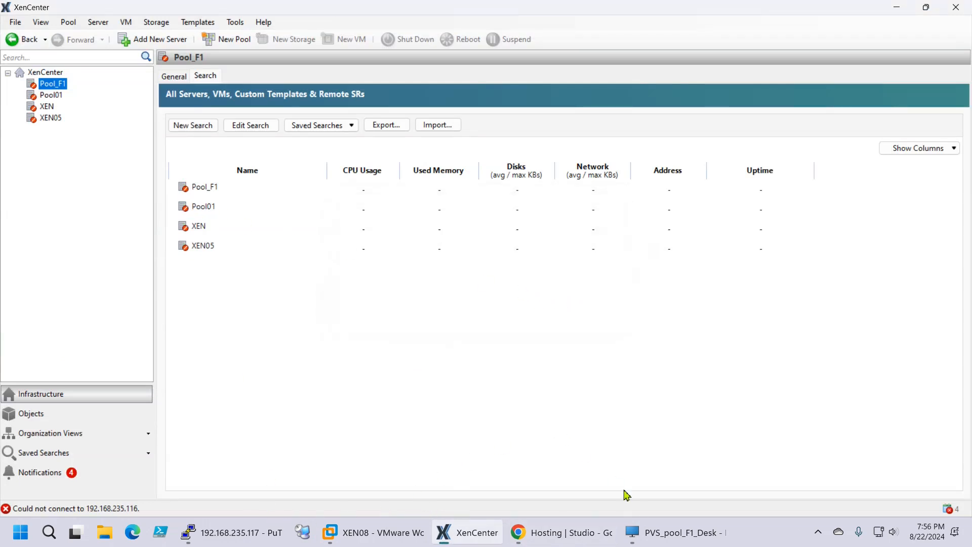
click(234, 537)
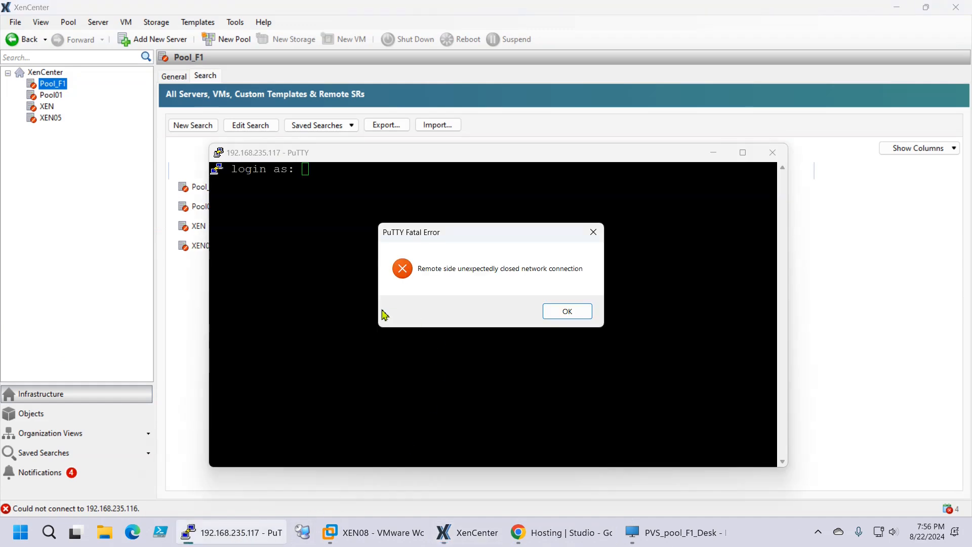
click(568, 313)
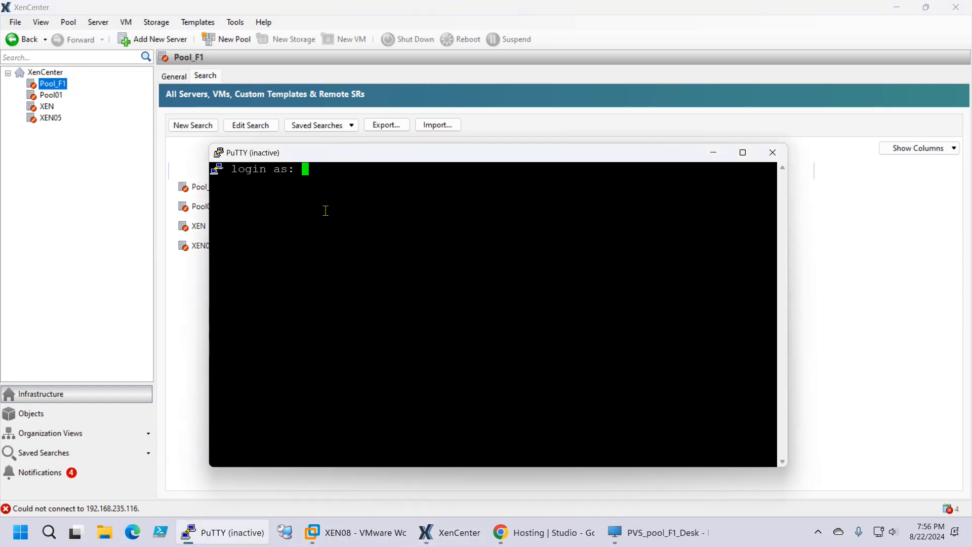
click(773, 152)
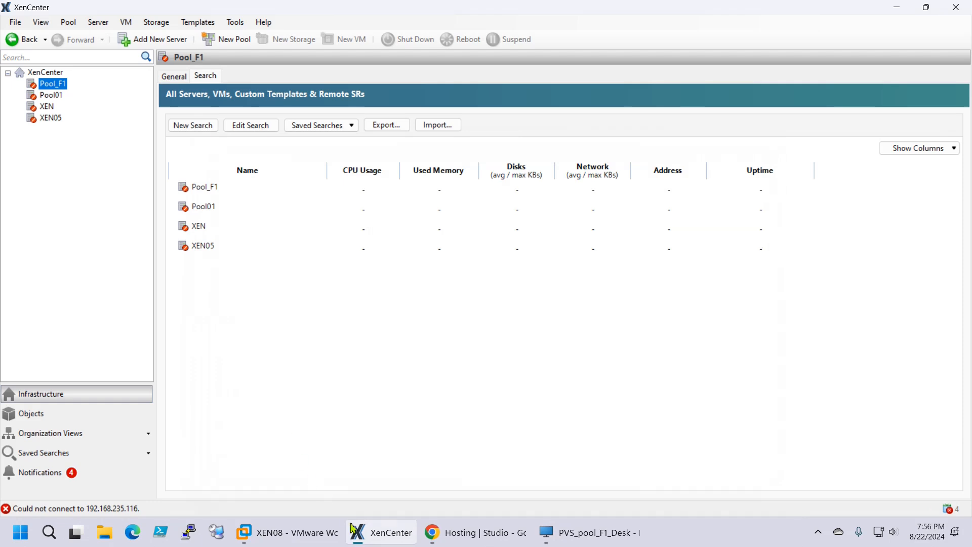
Load the saved XEN07 PuTTY session and connect to 192.168.235.117
click(193, 538)
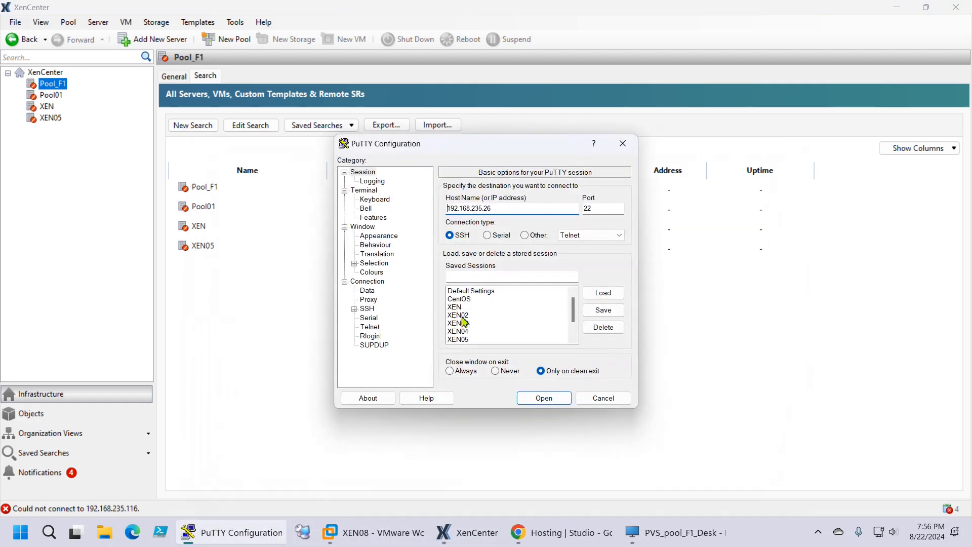
drag(572, 303, 572, 327)
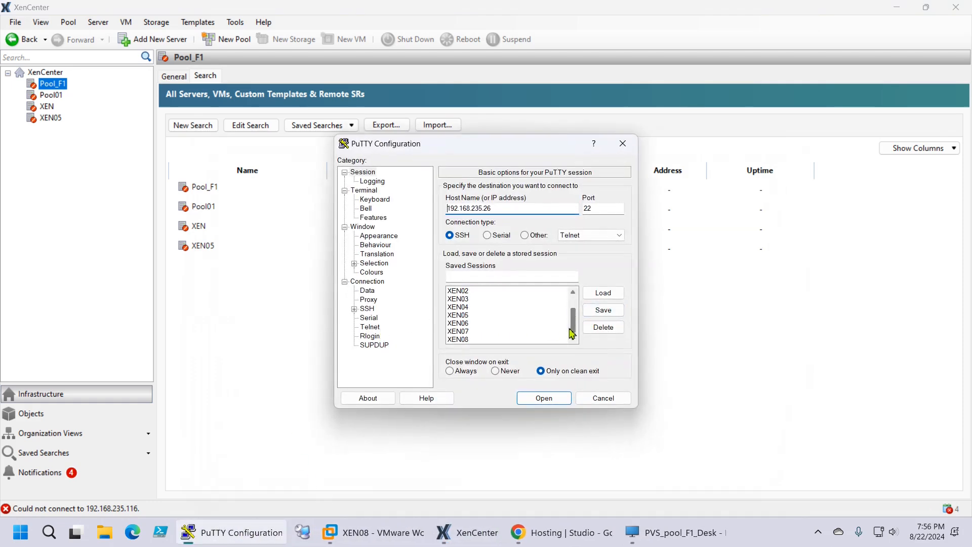
click(456, 332)
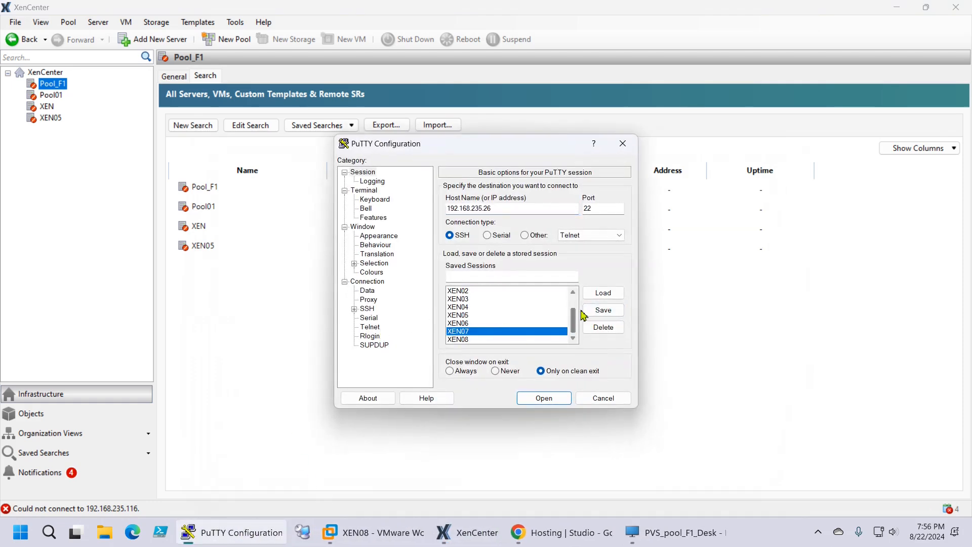
click(611, 293)
click(559, 399)
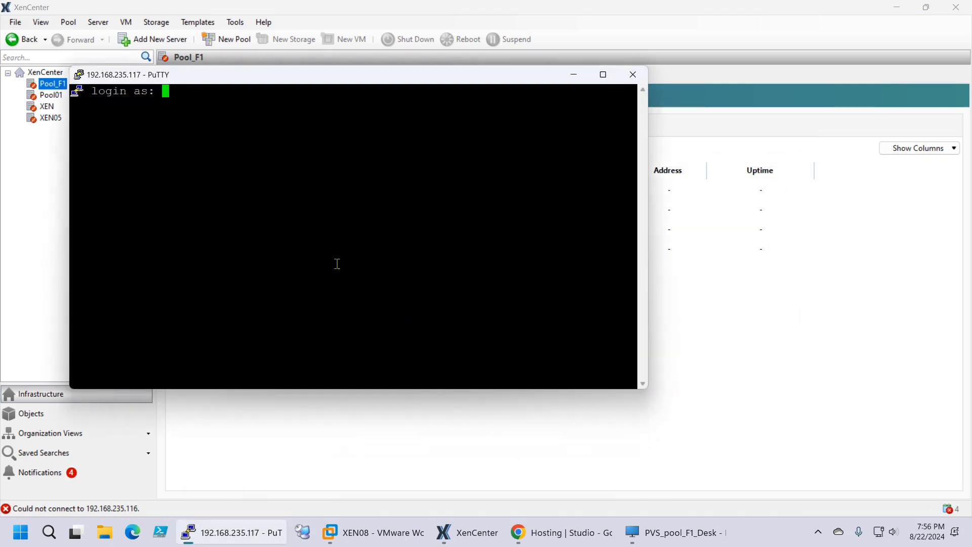
Log in as root and run xe host-list
text(root)
key(Return)
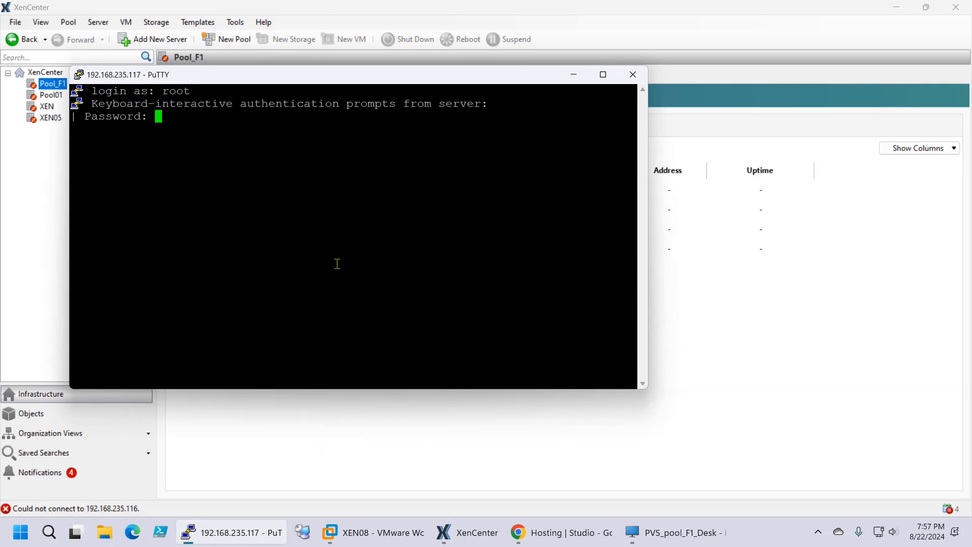
key(Return)
text(xe ho)
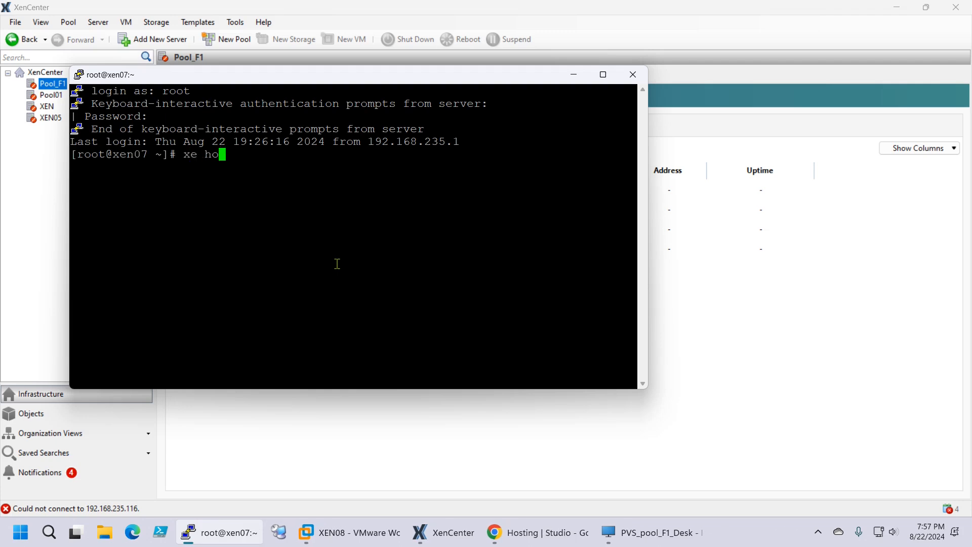
text(st-list)
key(Return)
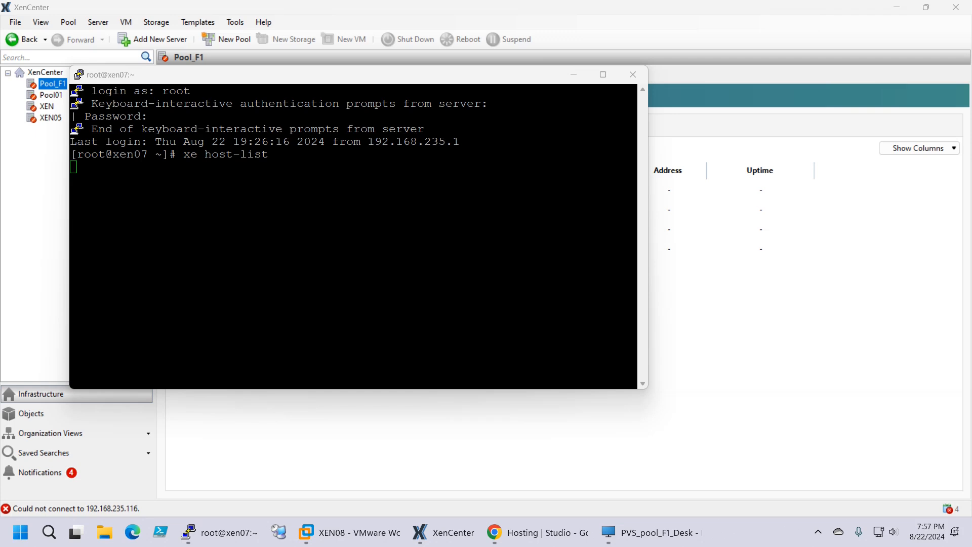
Widen the xen07 terminal window, then switch to VMware Workstation
click(234, 208)
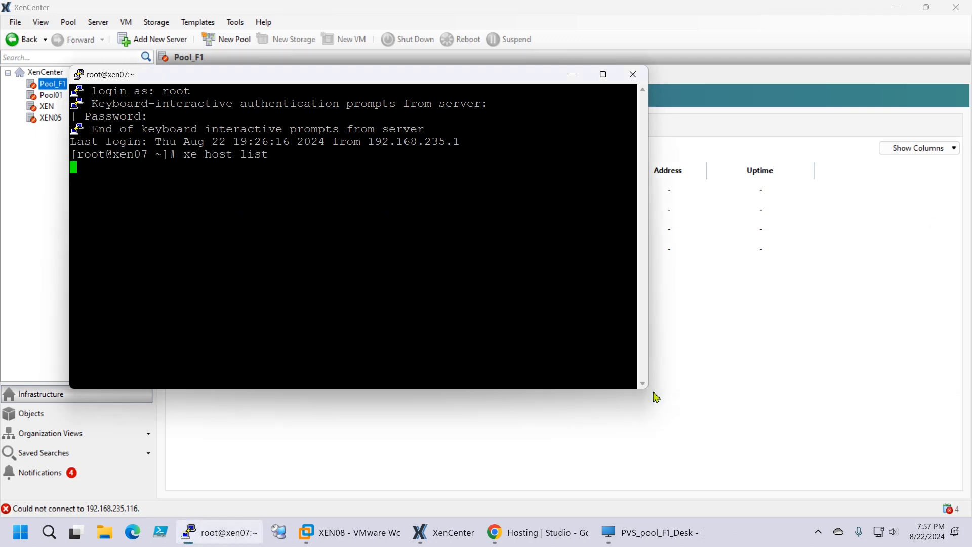
drag(651, 389, 805, 362)
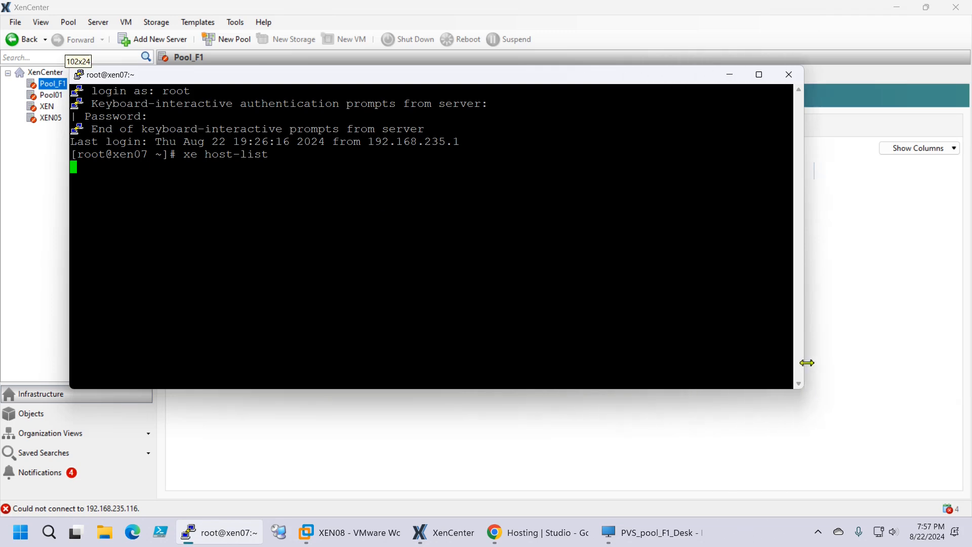
click(347, 532)
Flip between the XEN07 and XEN08 consoles, ending on XEN08, then return to the xen07 terminal
click(53, 179)
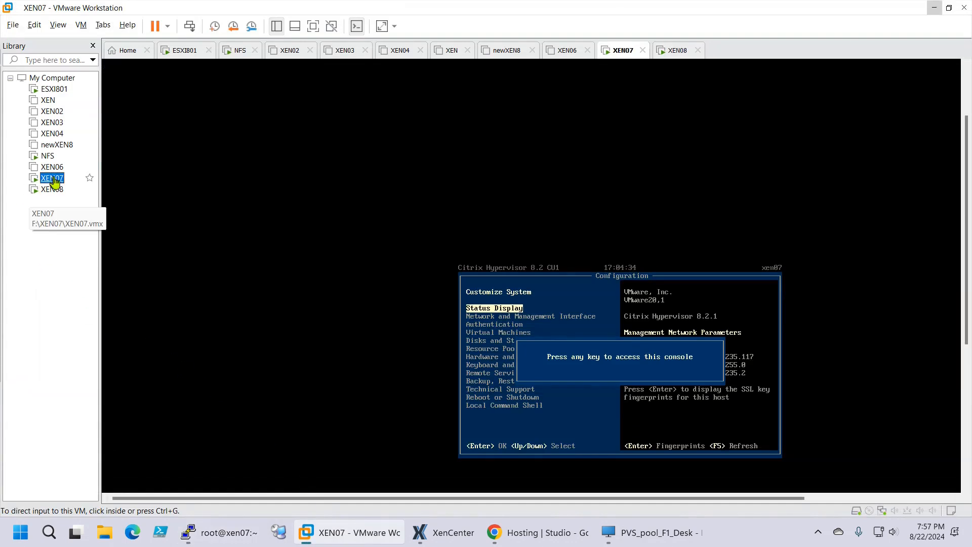
click(53, 190)
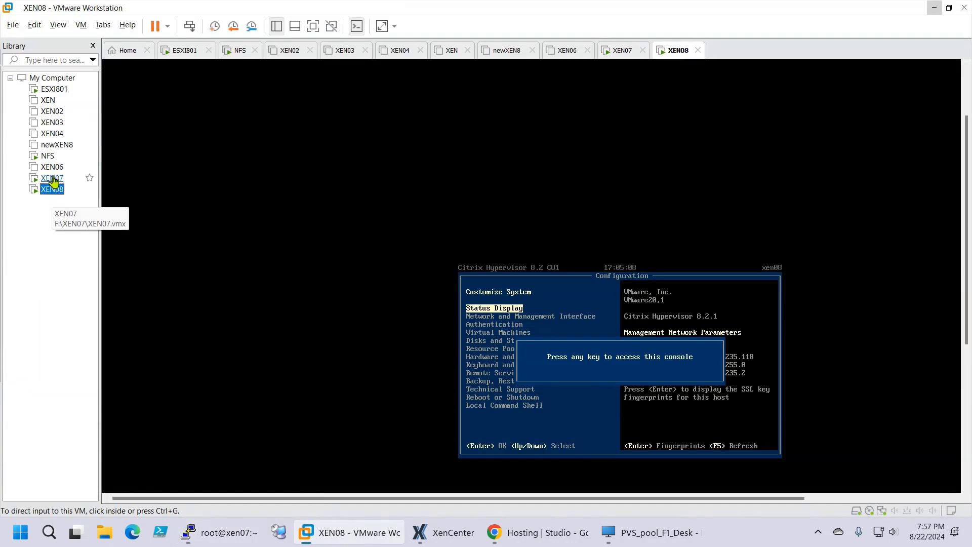
click(53, 177)
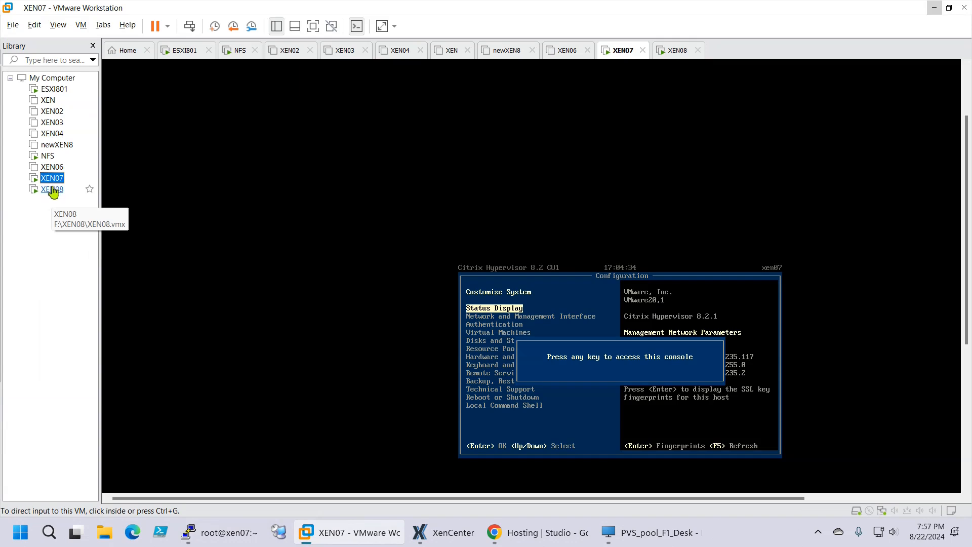
click(53, 190)
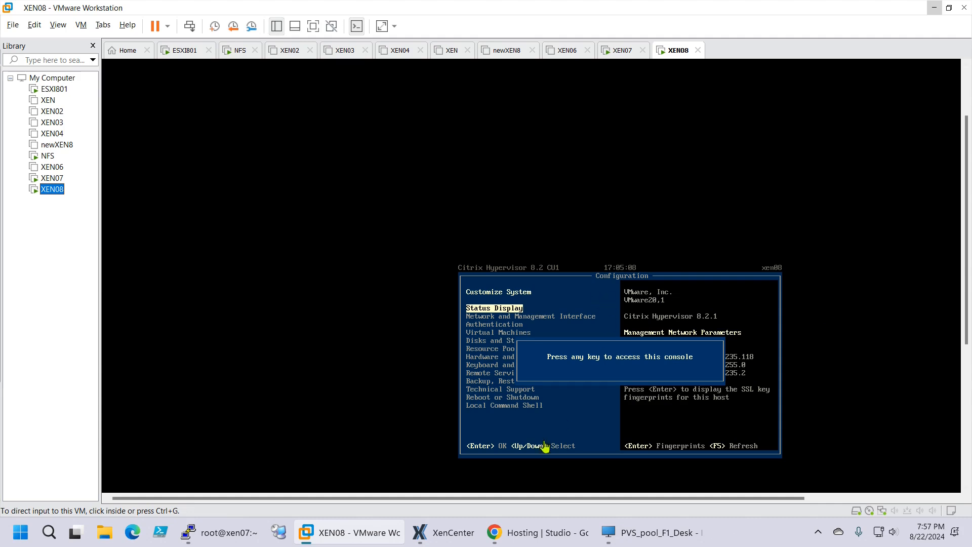
click(219, 531)
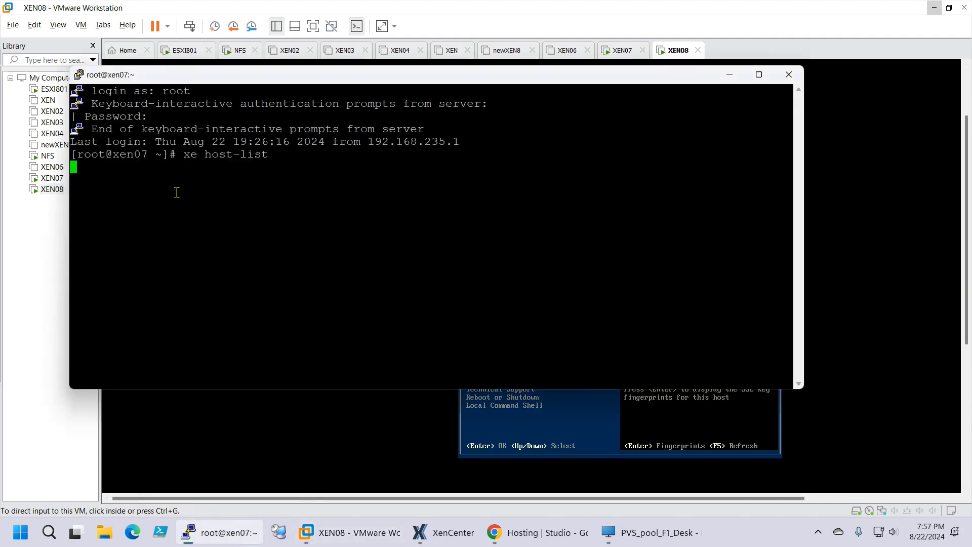
Interrupt the hung xe host-list, run xe pool-emergency-transition-to-master, then rerun xe host-list
key(ctrl+c)
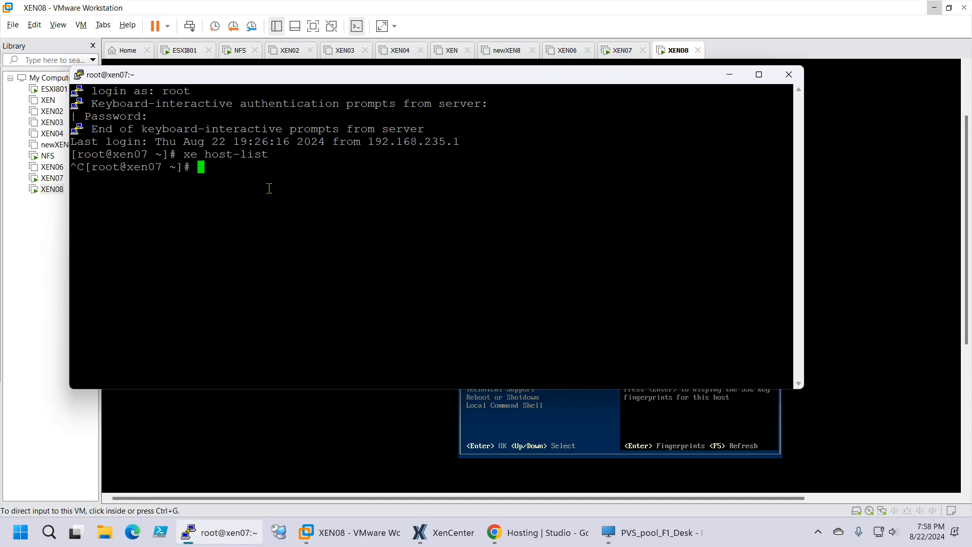
key(Return)
key(Return)
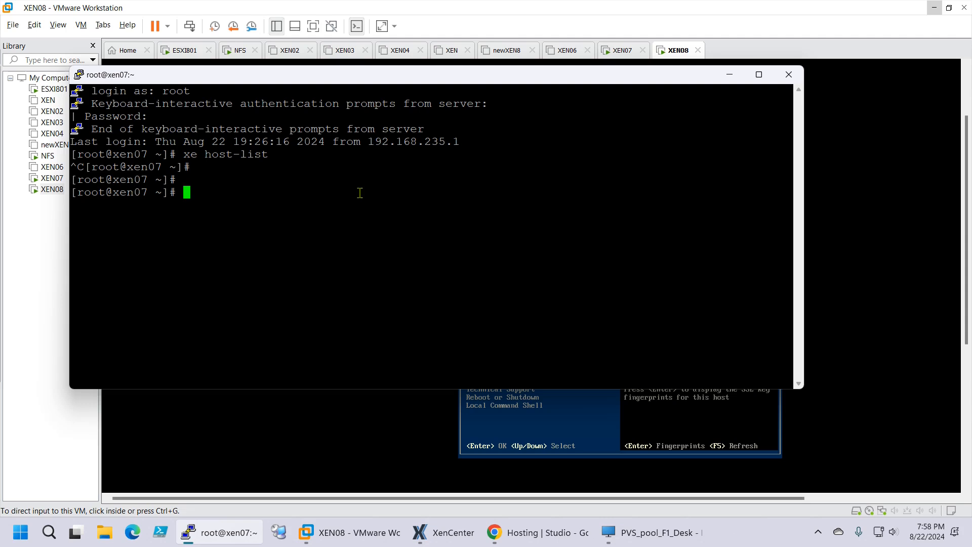
text(xe pool-em)
key(Tab)
text(tr)
key(Tab)
key(BackSpace)
key(Return)
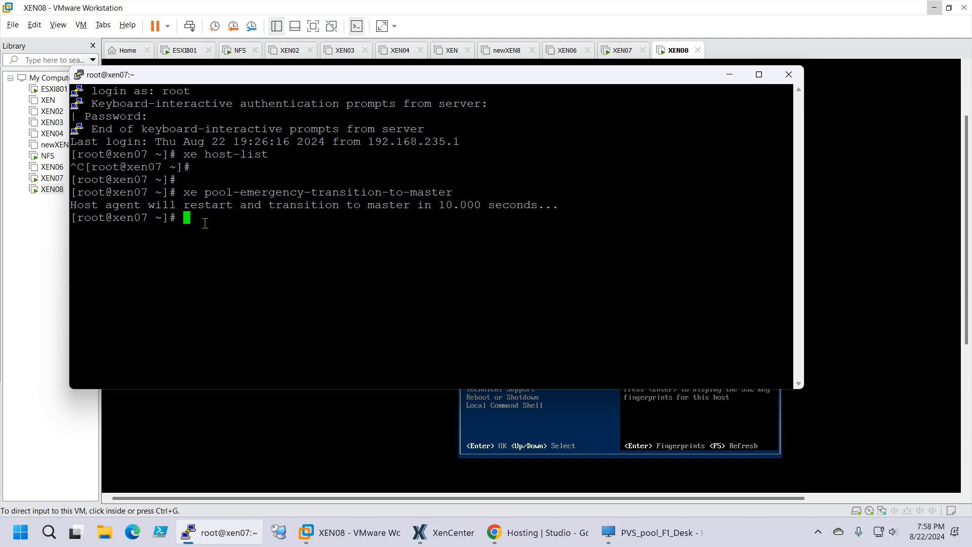
key(Up)
key(Up)
key(Return)
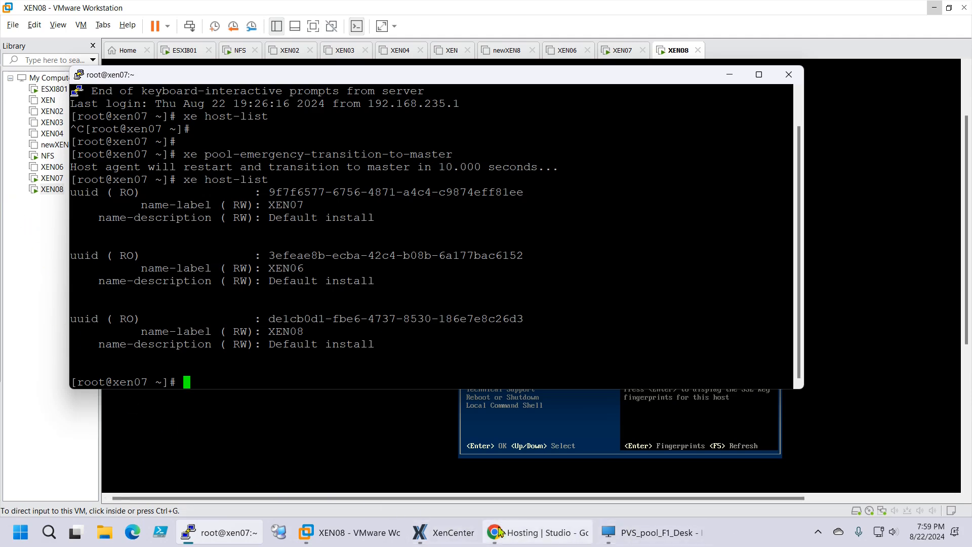
Attempt to reconnect XenCenter to Pool_F1 at 192.168.235.116
click(442, 538)
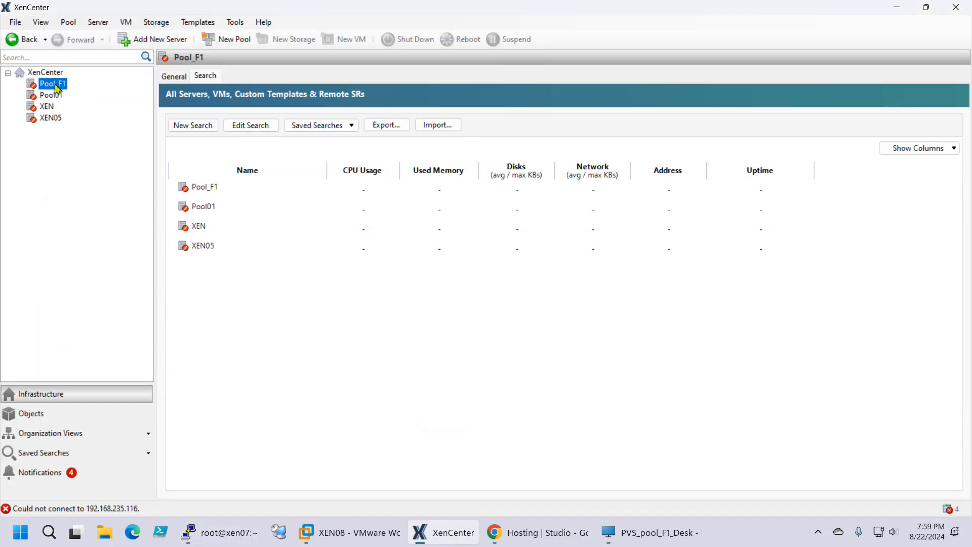
double_click(57, 89)
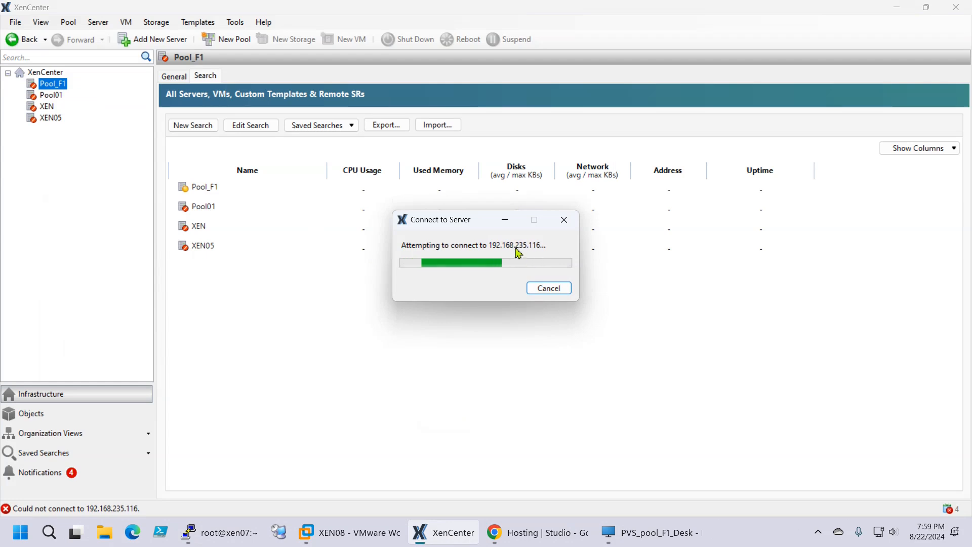
Cancel the failing connection, clear Pool_F1's saved password and remove the stale entry
click(553, 293)
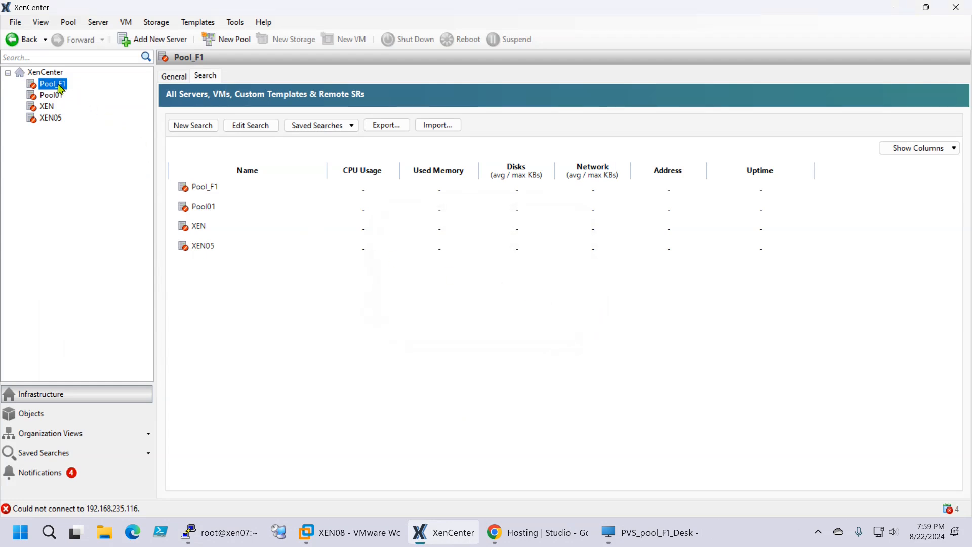
right_click(55, 83)
click(81, 111)
right_click(49, 84)
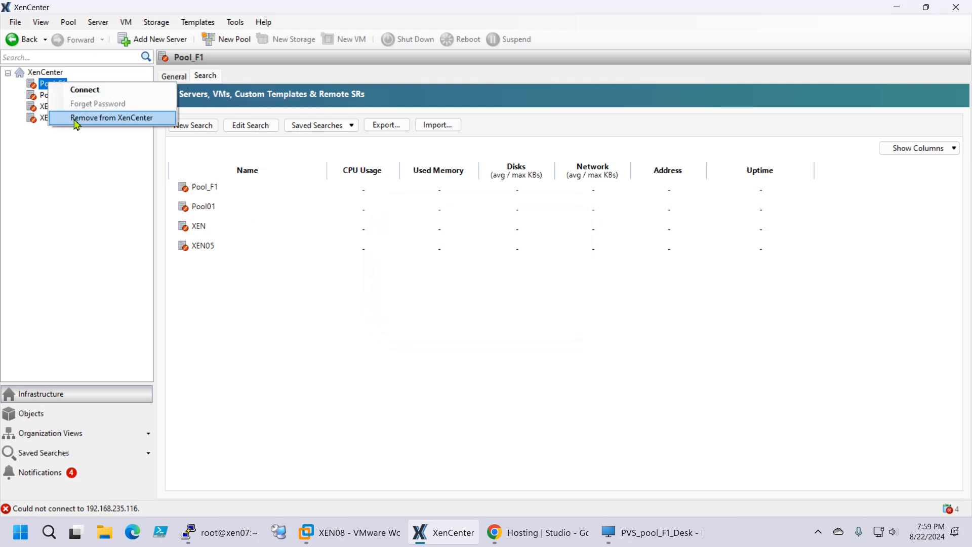
click(77, 119)
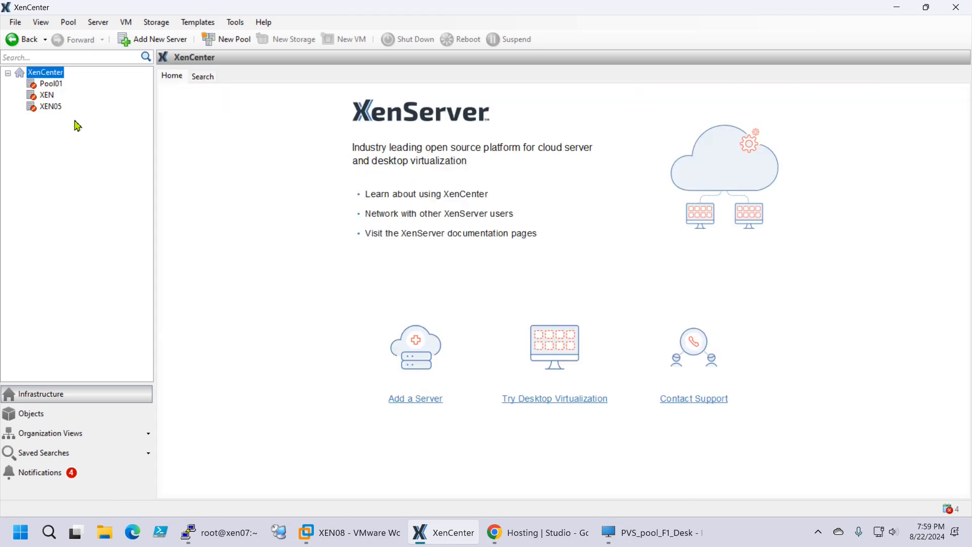
Add the server at 192.168.235.117 using the root account password
right_click(44, 71)
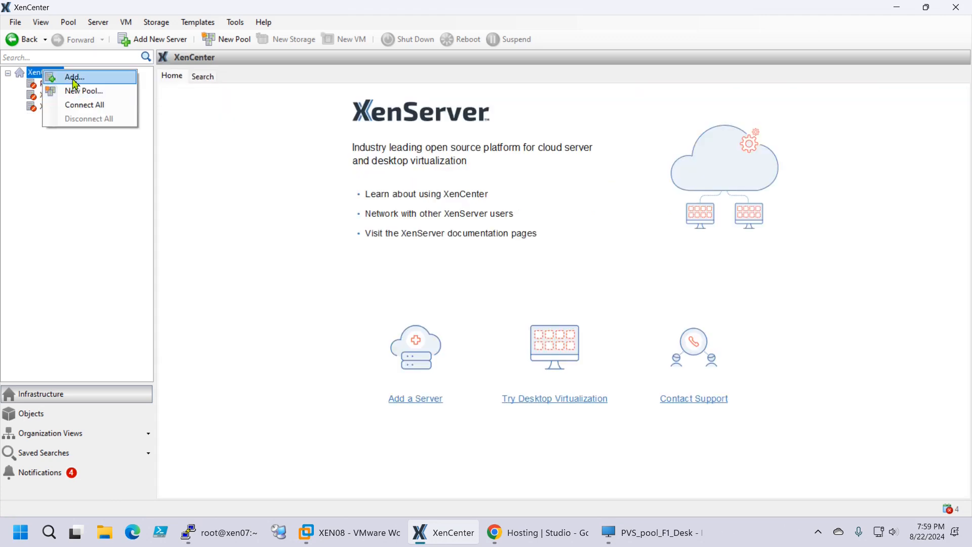
click(75, 80)
click(598, 239)
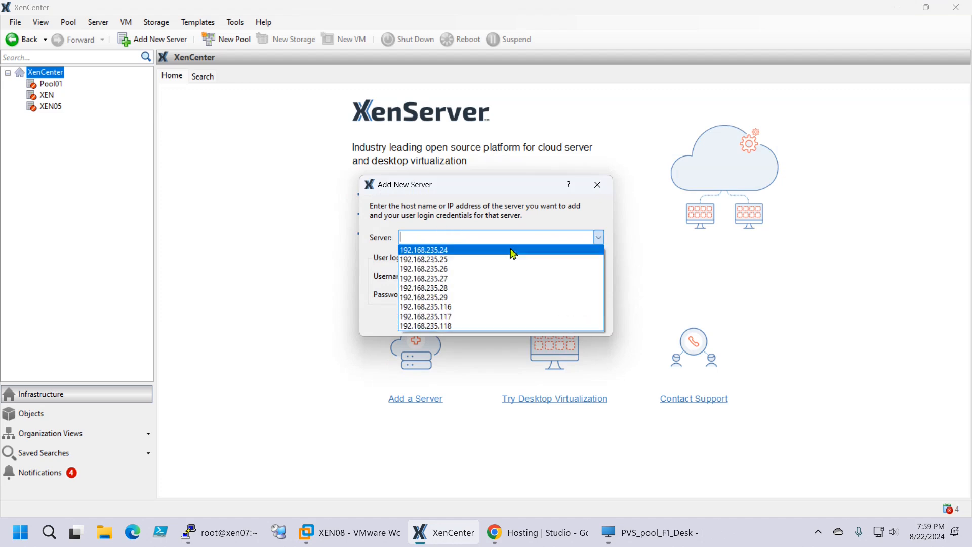
click(463, 317)
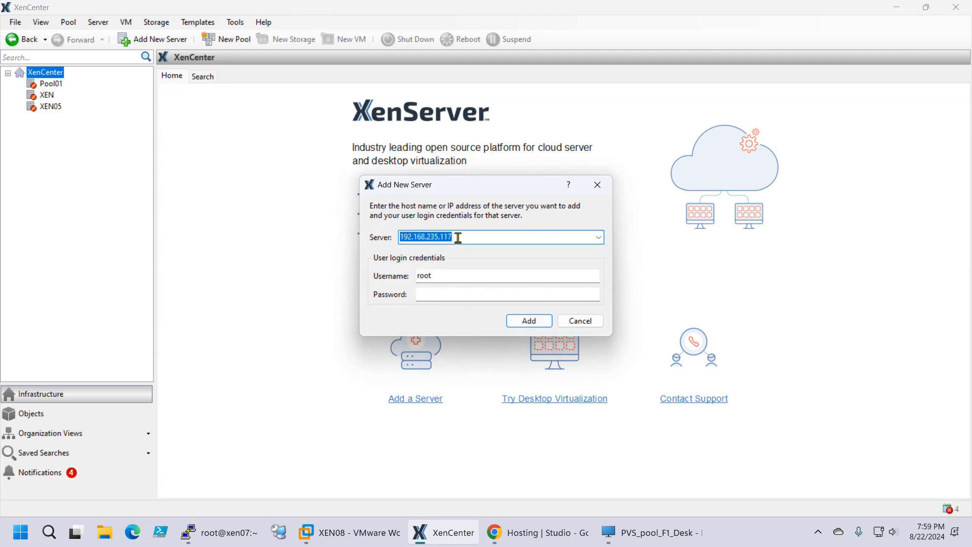
click(439, 294)
key(ctrl+v)
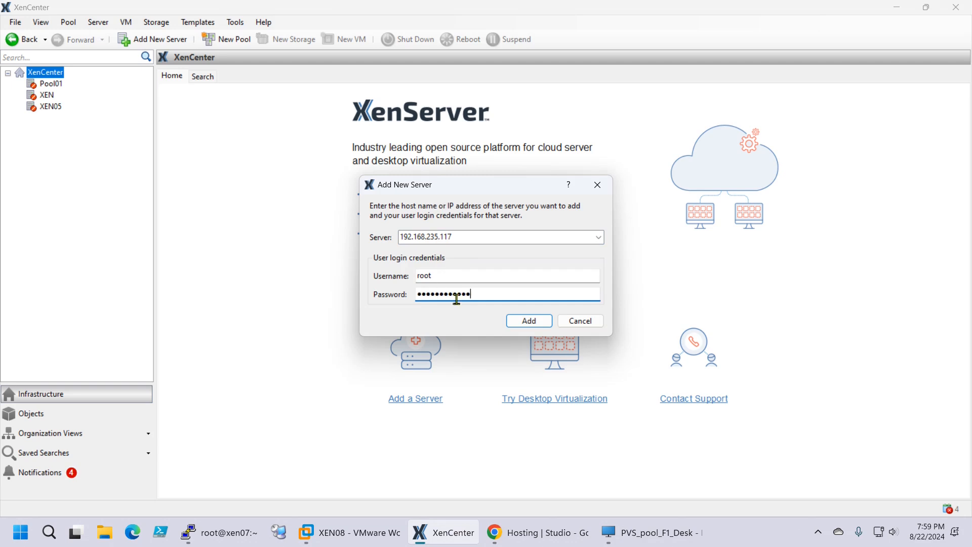
click(530, 323)
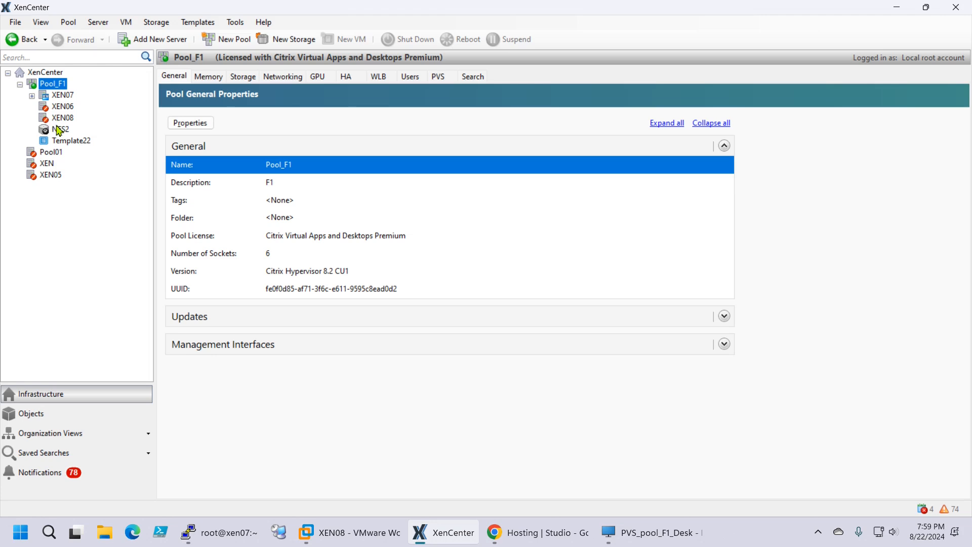
Inspect XEN07's contents and General properties to confirm it is the Pool_F1 coordinator
click(32, 95)
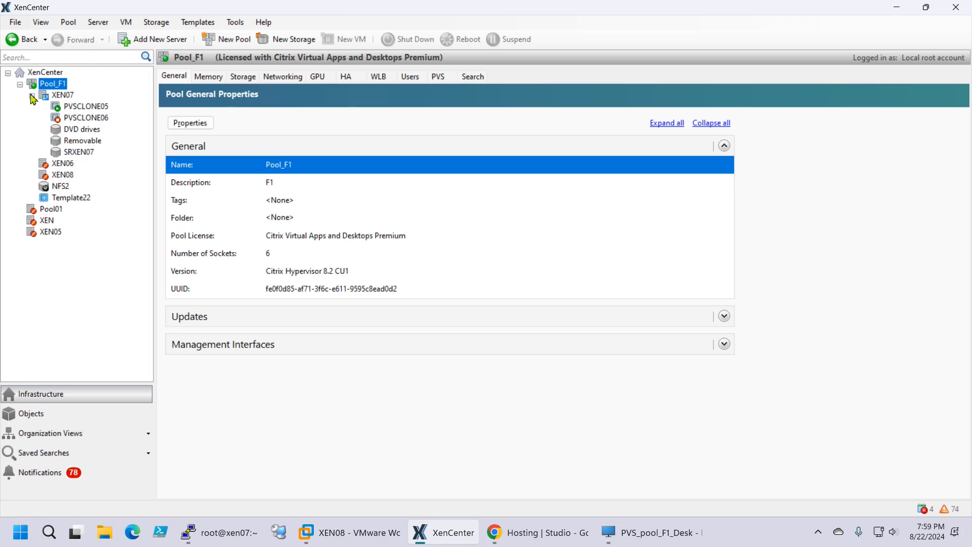
click(31, 96)
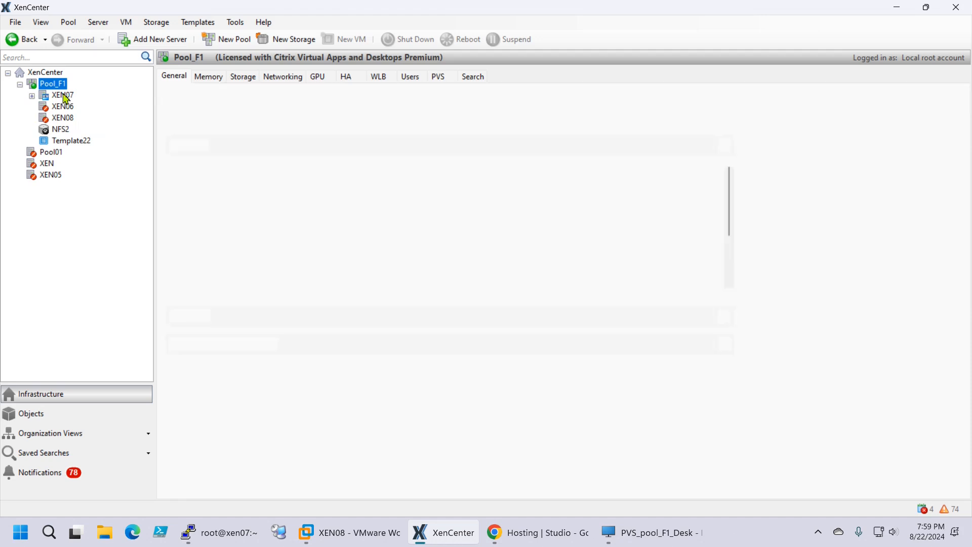
click(65, 96)
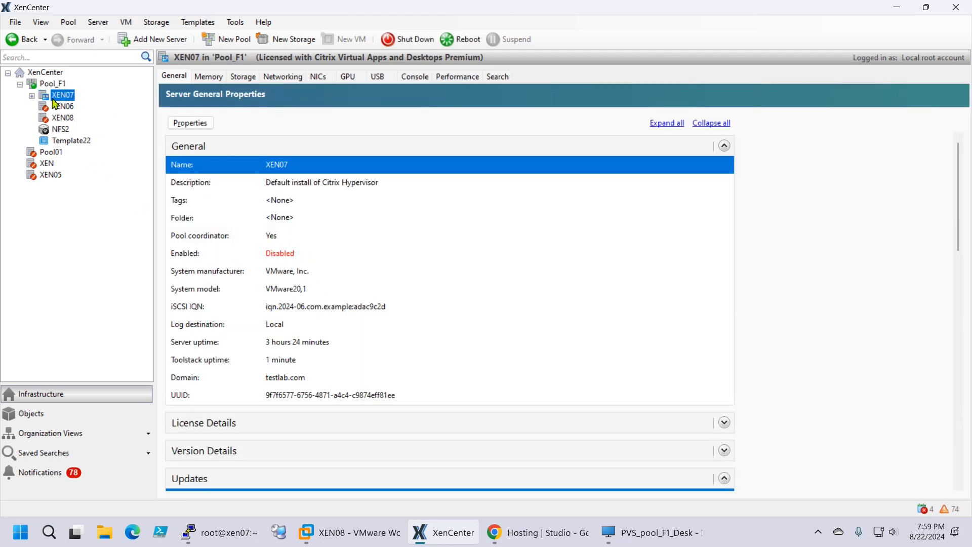
click(32, 96)
click(32, 96)
Run xe pool-recover-slaves at xen07's root prompt in PuTTY
click(231, 537)
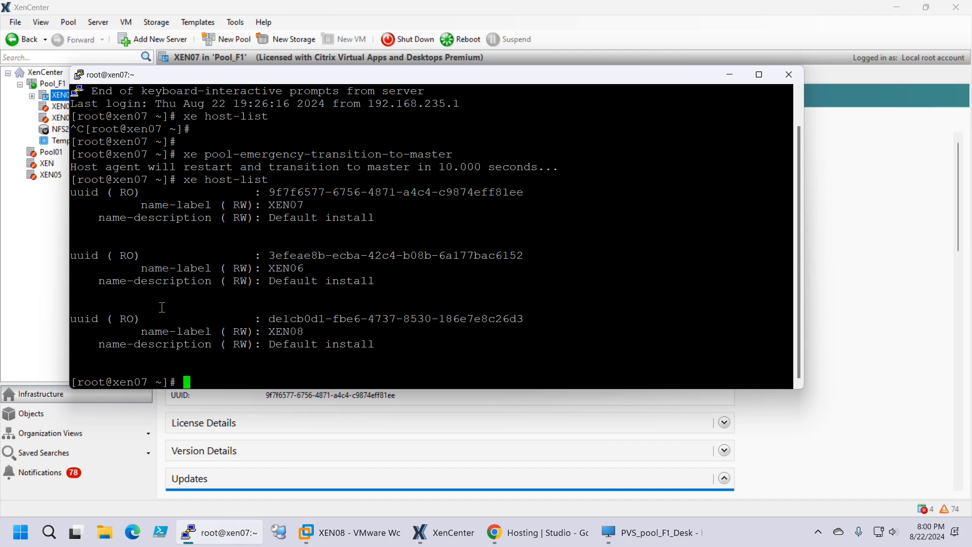
text(xe pool-rec)
key(Tab)
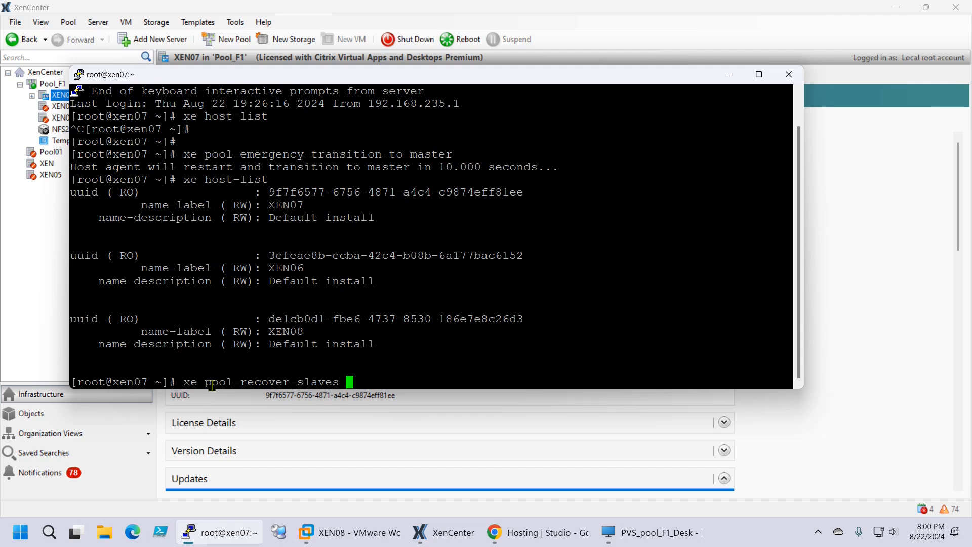
key(Return)
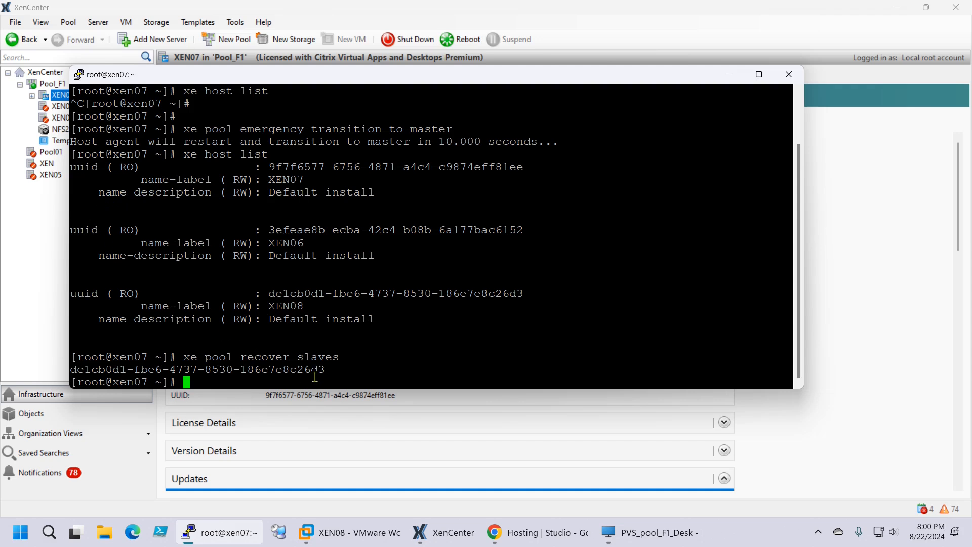
Check XEN07's and XEN08's status and general properties in Pool_F1
click(64, 260)
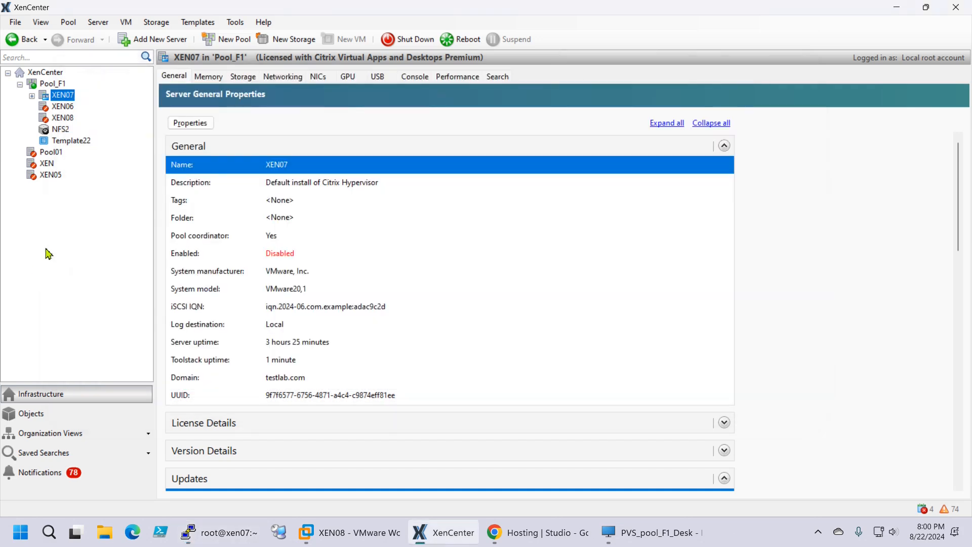
click(64, 118)
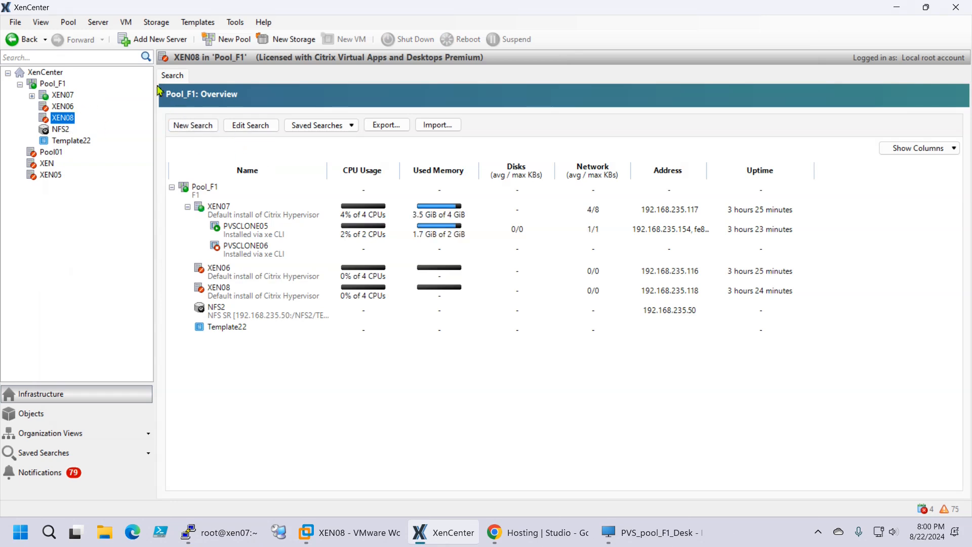
click(55, 96)
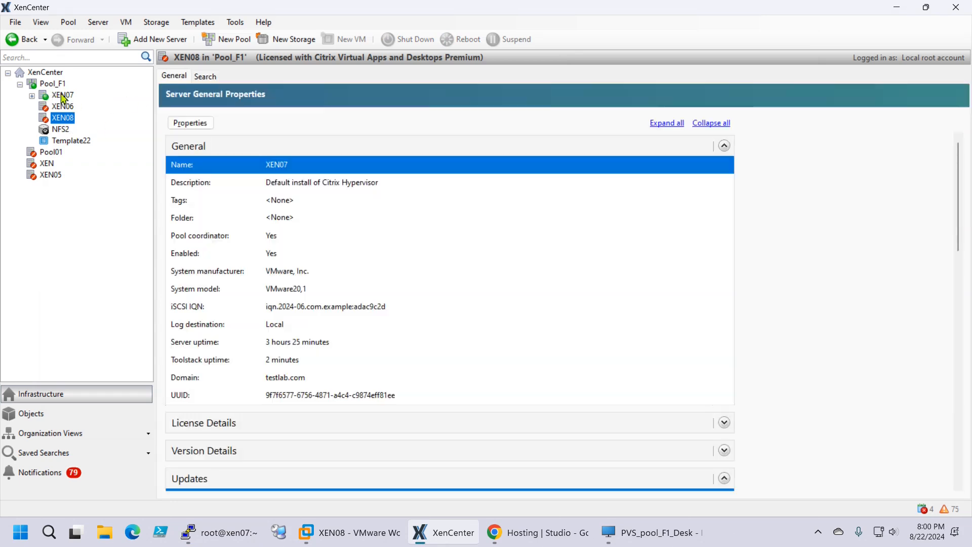
click(33, 96)
click(33, 96)
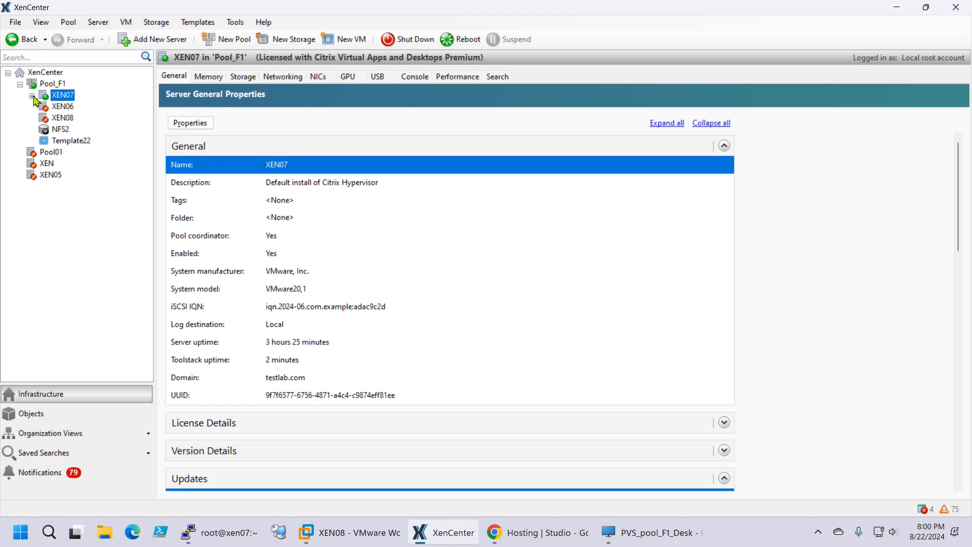
click(62, 118)
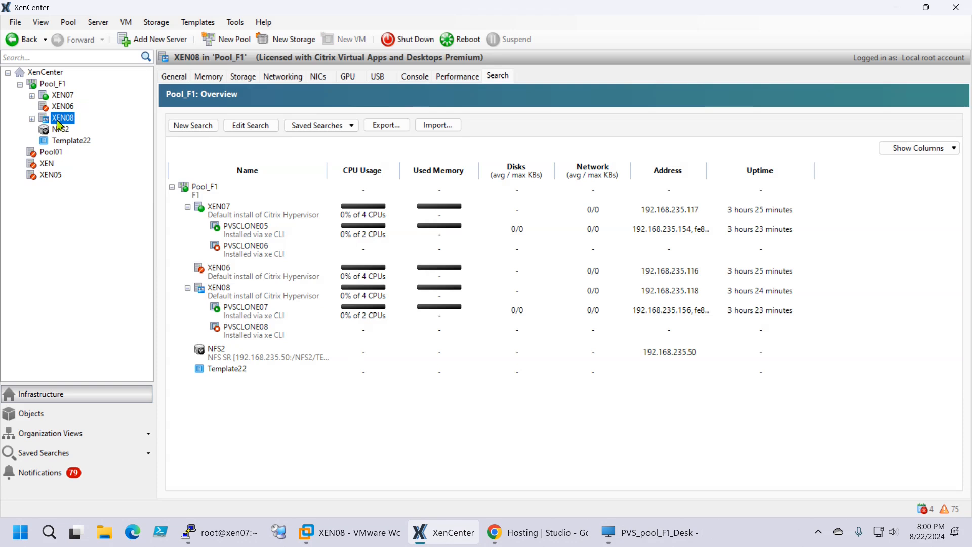
click(179, 77)
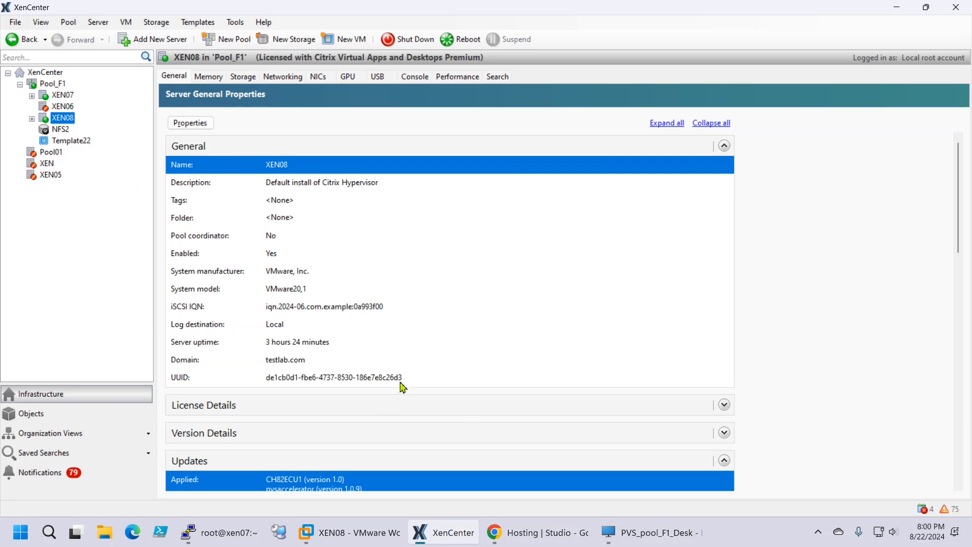
Confirm XEN06 is offline, then view PVSCLONE07's properties under XEN08
click(56, 107)
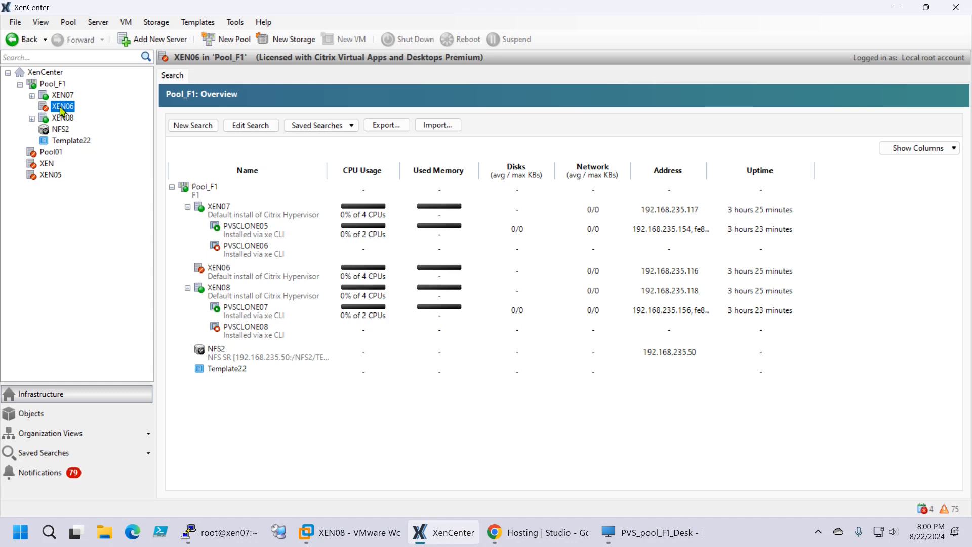
click(63, 120)
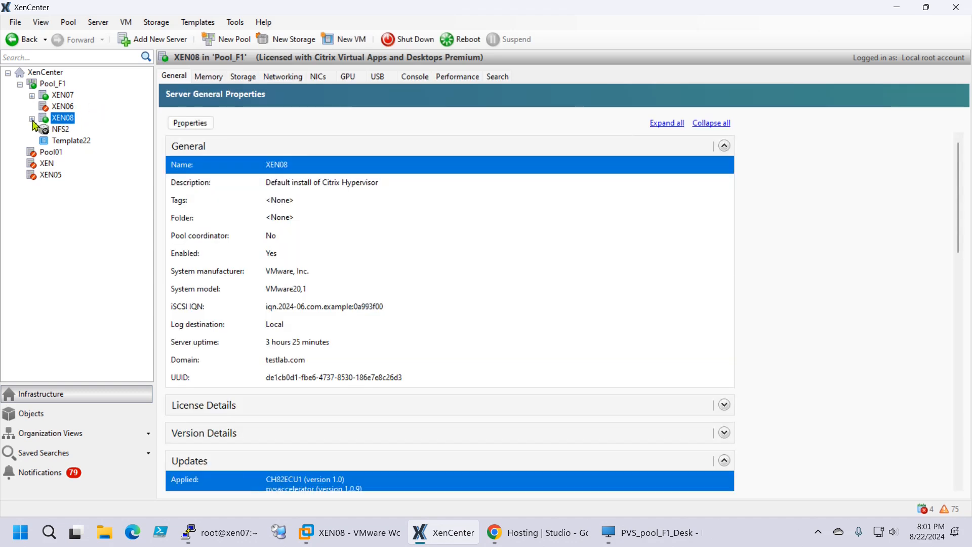
click(32, 120)
click(86, 131)
click(32, 120)
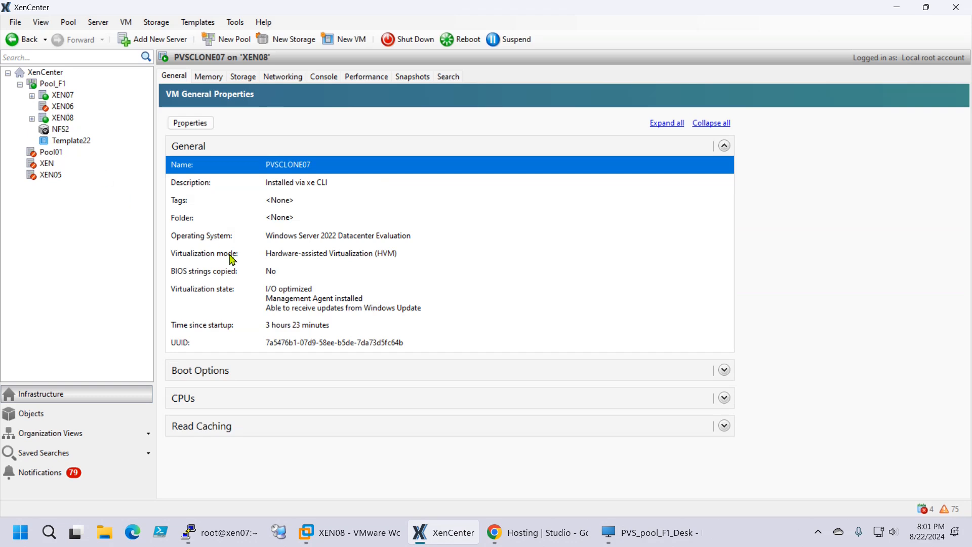
mouse_move(318, 542)
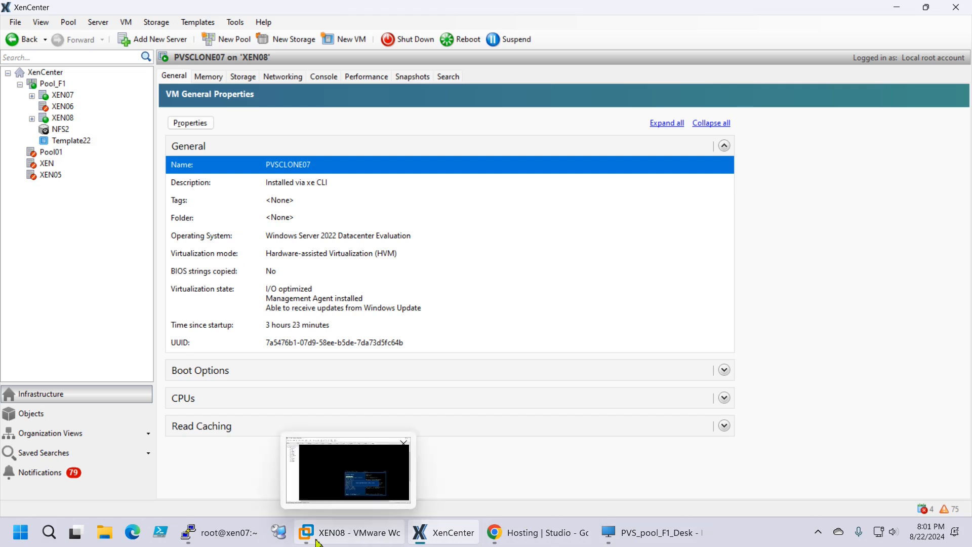
mouse_move(220, 541)
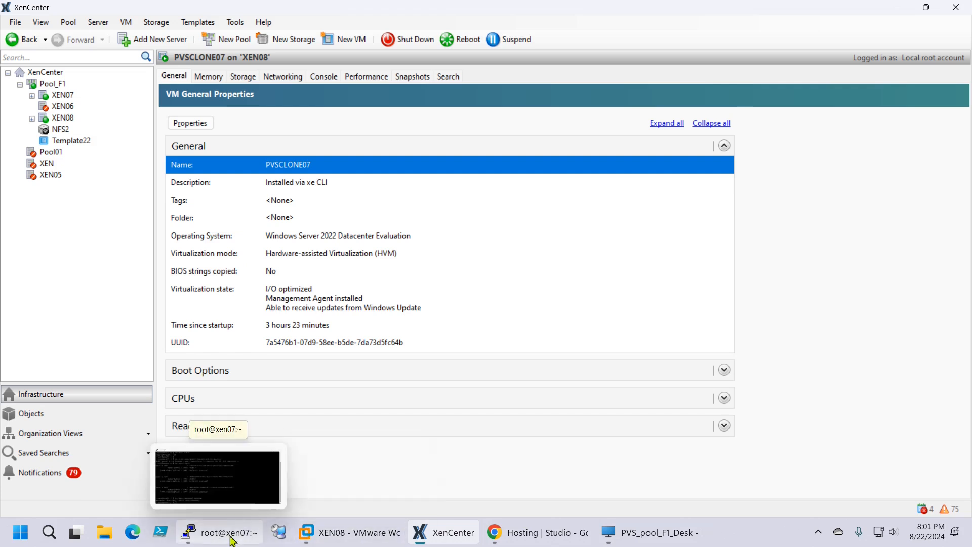
Rerun xe host-list on xen07 to confirm XEN07, XEN06 and XEN08 are listed
click(231, 541)
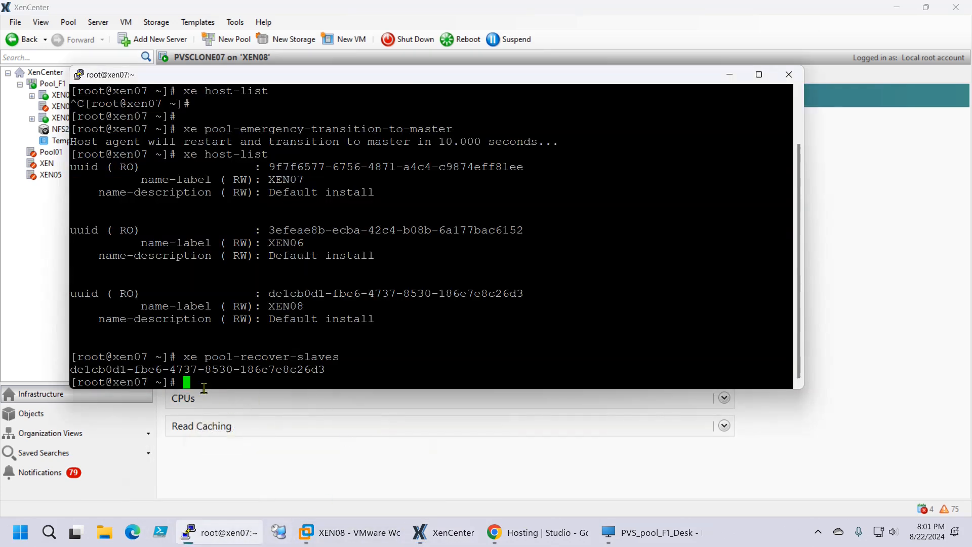
key(Up)
key(Up)
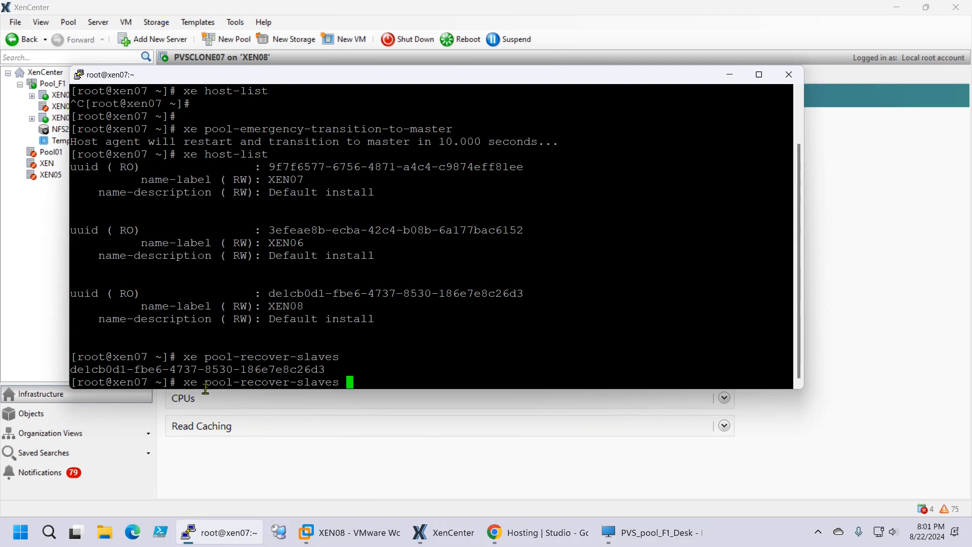
key(Return)
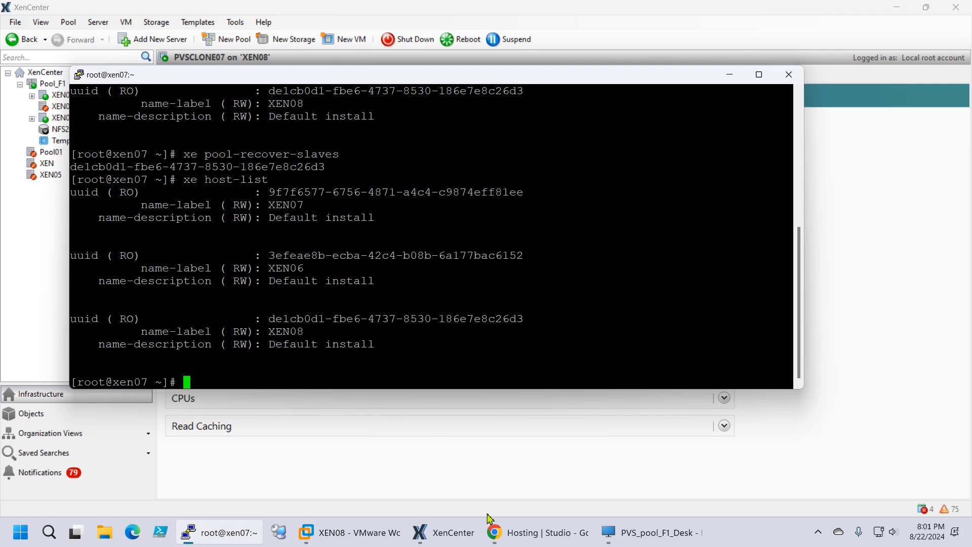
click(524, 538)
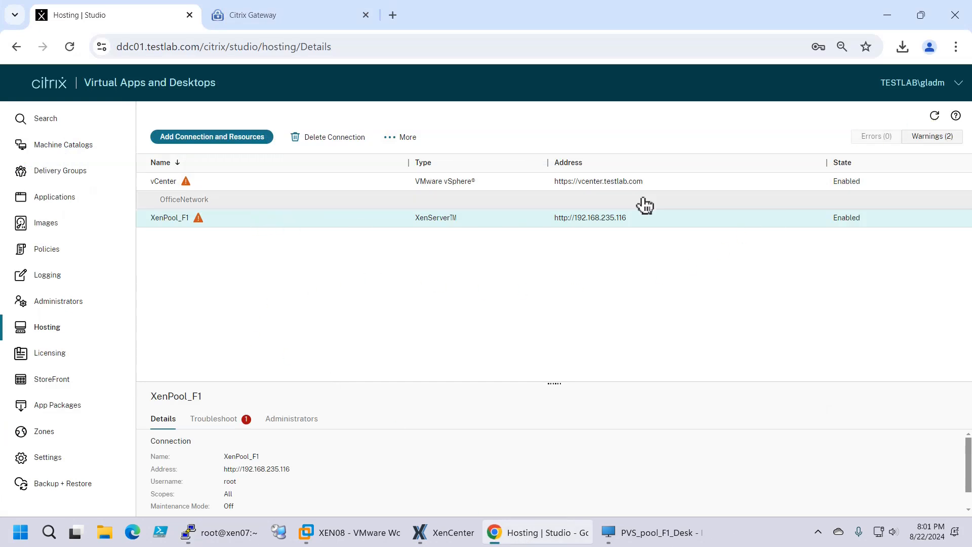
Add the .117 and .118 hosts as XenPool_F1's high-availability servers and save the connection
click(935, 116)
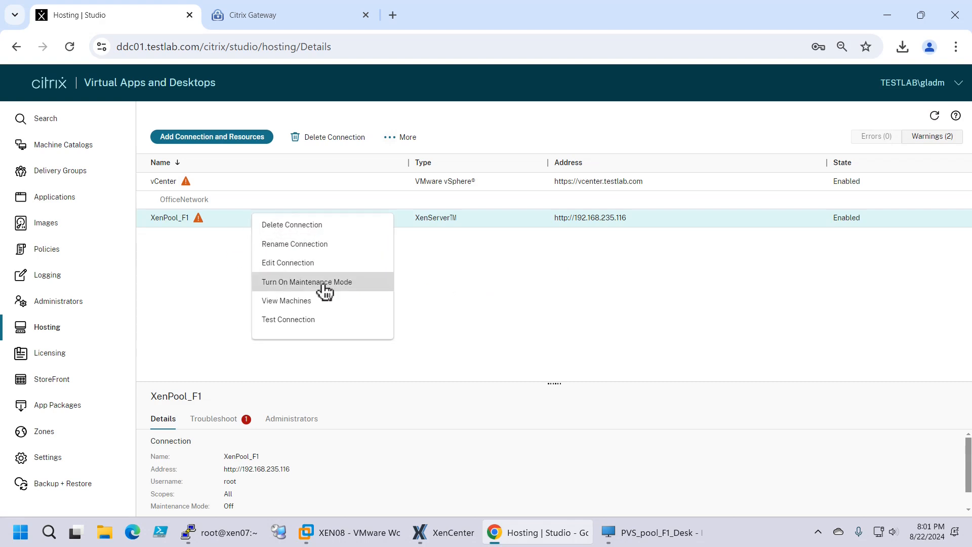
click(299, 264)
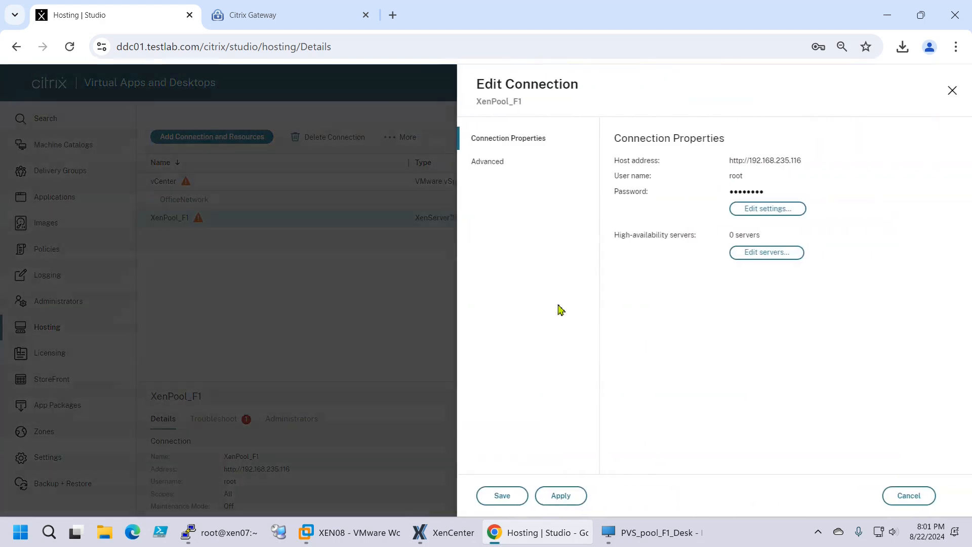
click(767, 253)
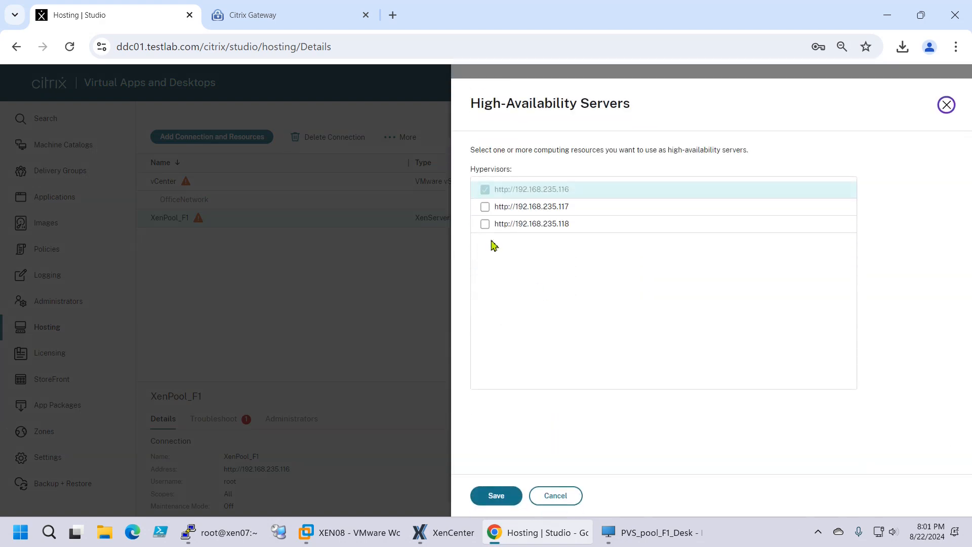
click(485, 206)
click(485, 223)
click(494, 495)
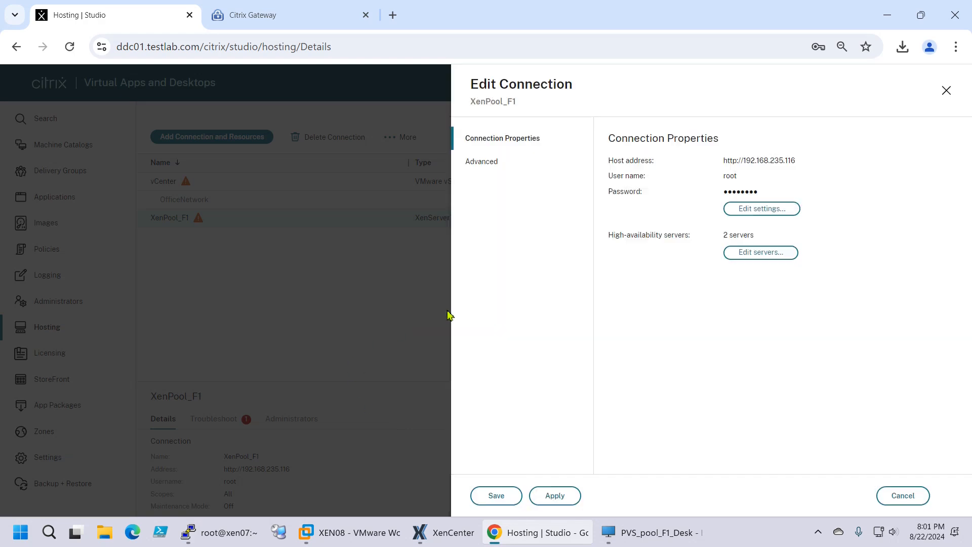
click(507, 497)
click(496, 495)
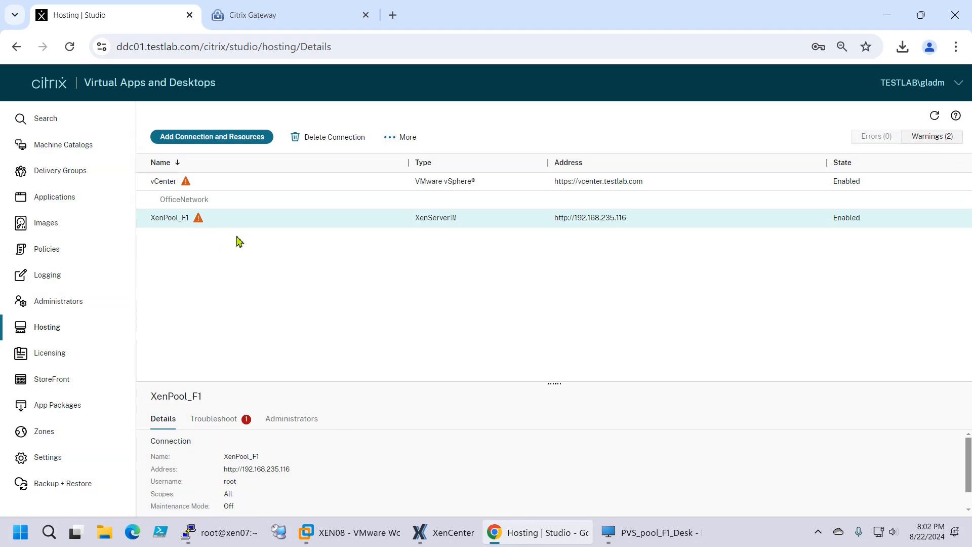
Test the XenPool_F1 connection, confirming 3 of 3 tests pass, then review its details
click(236, 425)
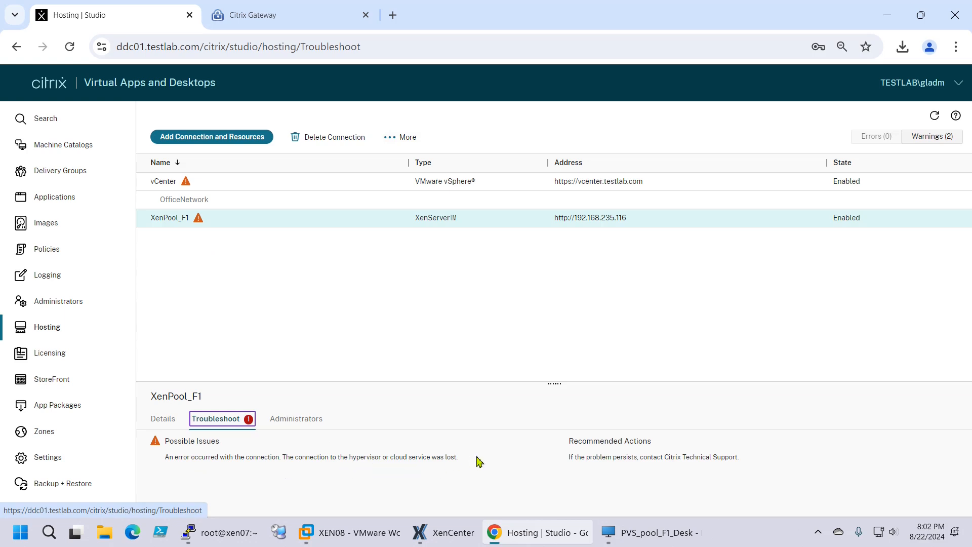
click(528, 308)
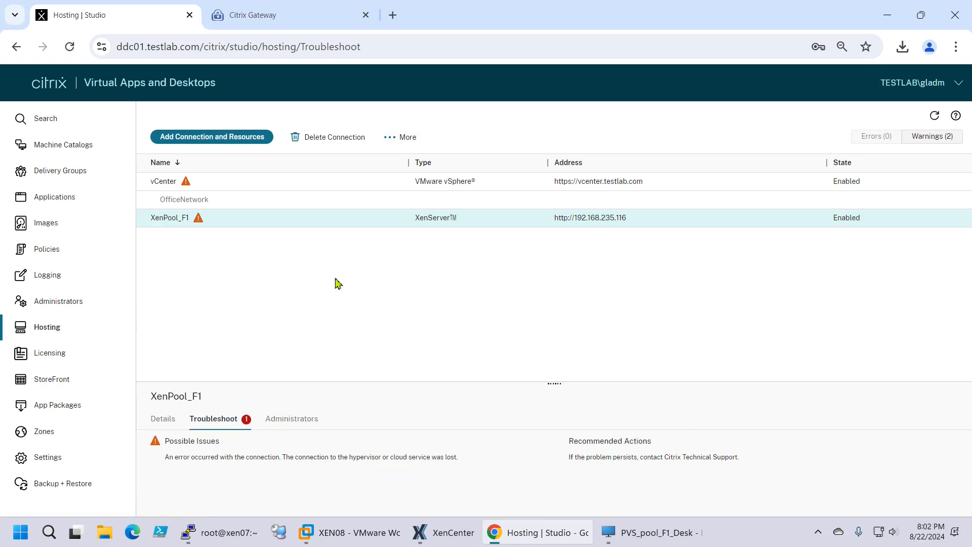
right_click(171, 225)
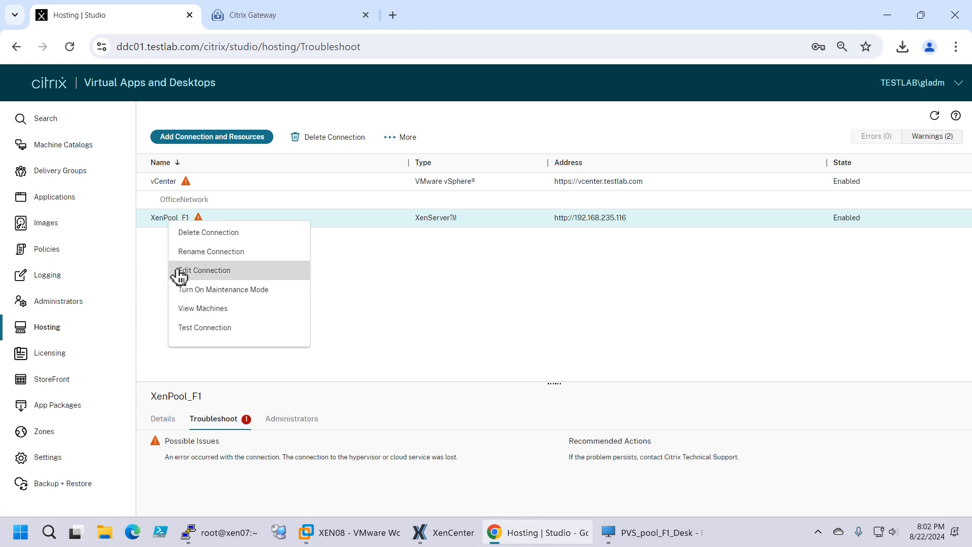
click(192, 335)
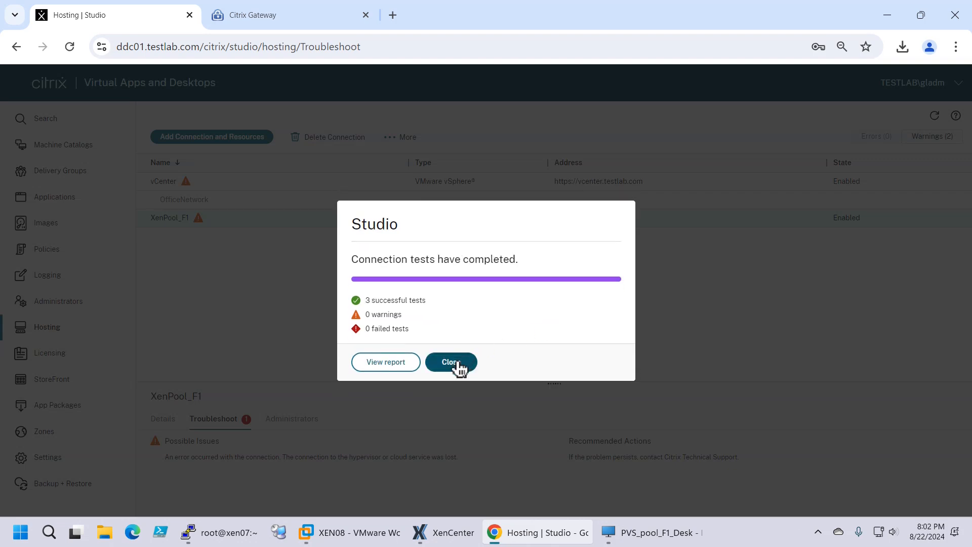
click(460, 364)
click(936, 117)
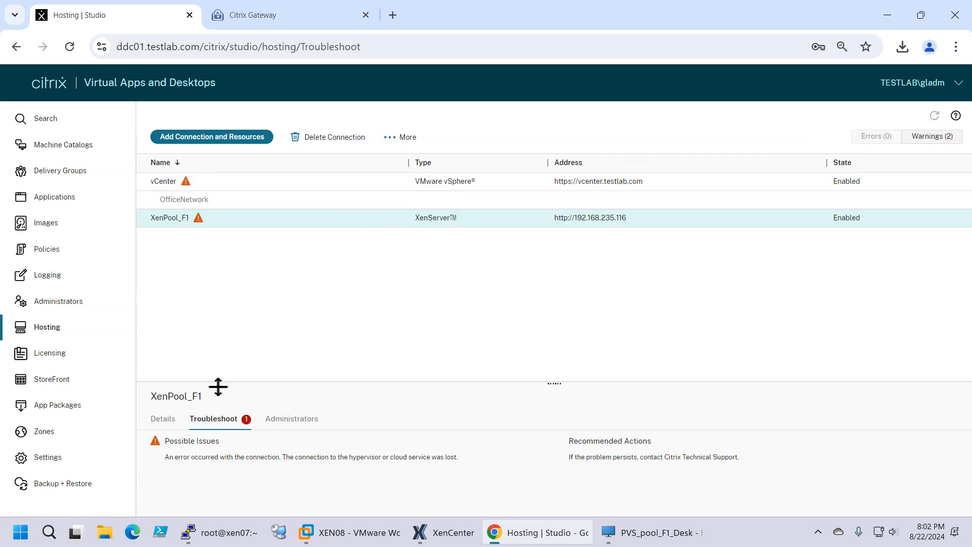
click(167, 420)
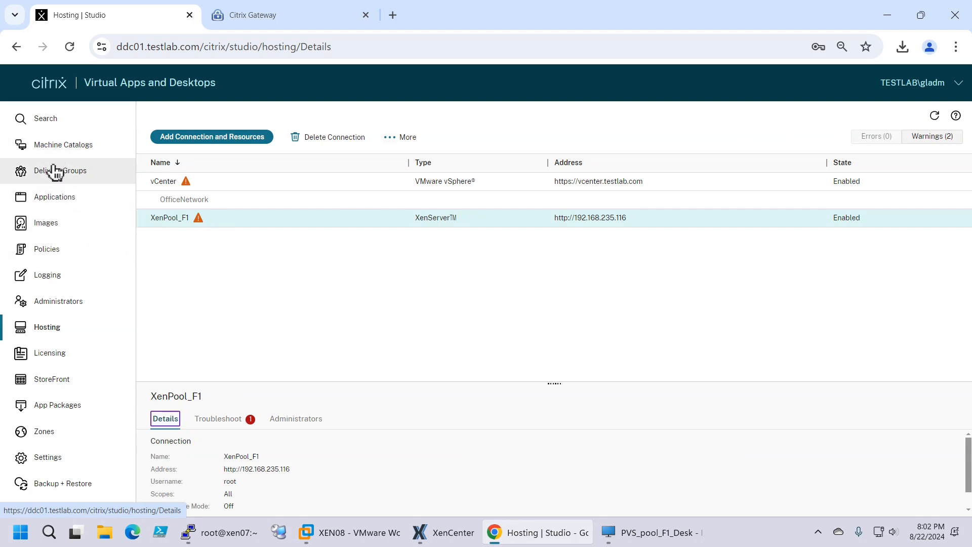
click(61, 145)
List the PVS_Pool_F1 catalog's machines and select PVSCLONE07
right_click(372, 257)
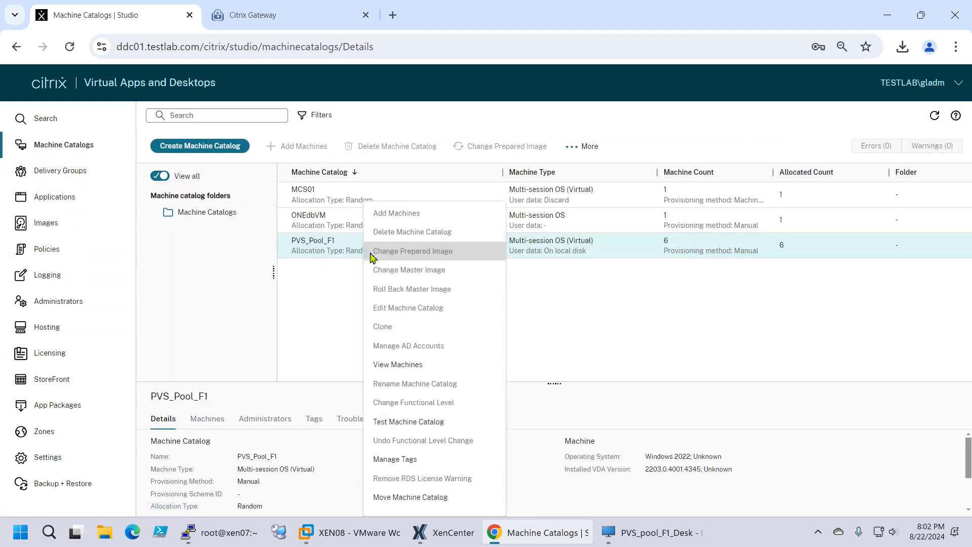
click(405, 366)
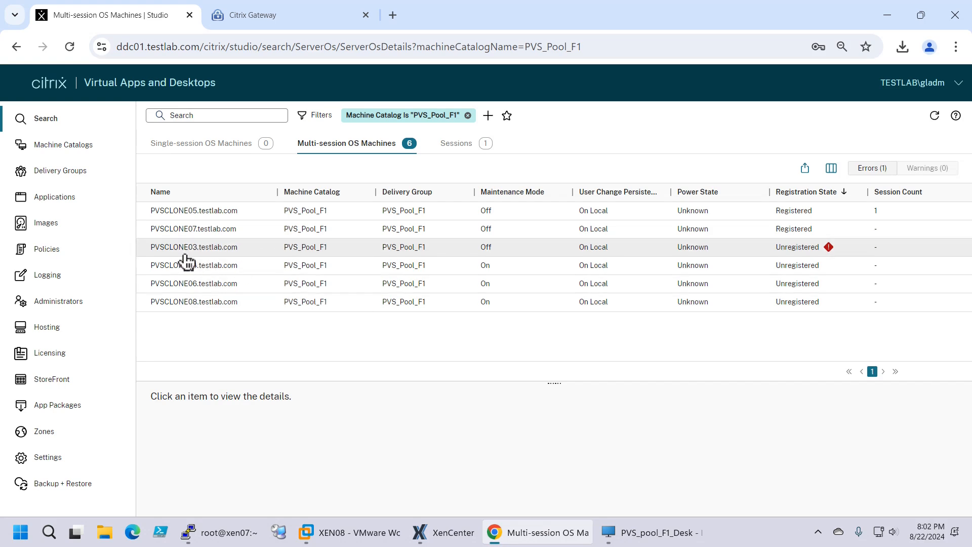
click(221, 234)
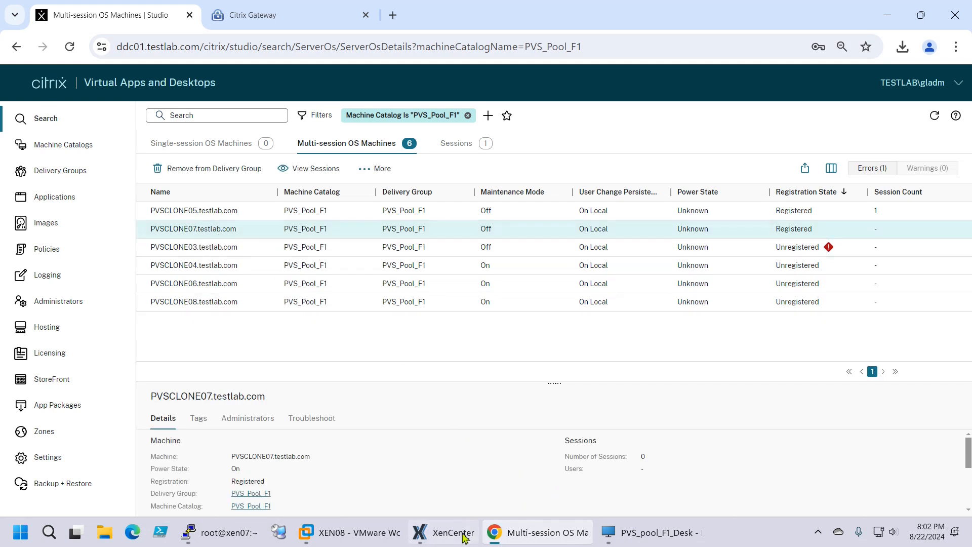
In XenCenter, expand XEN08 and XEN07 to show their VMs
click(443, 532)
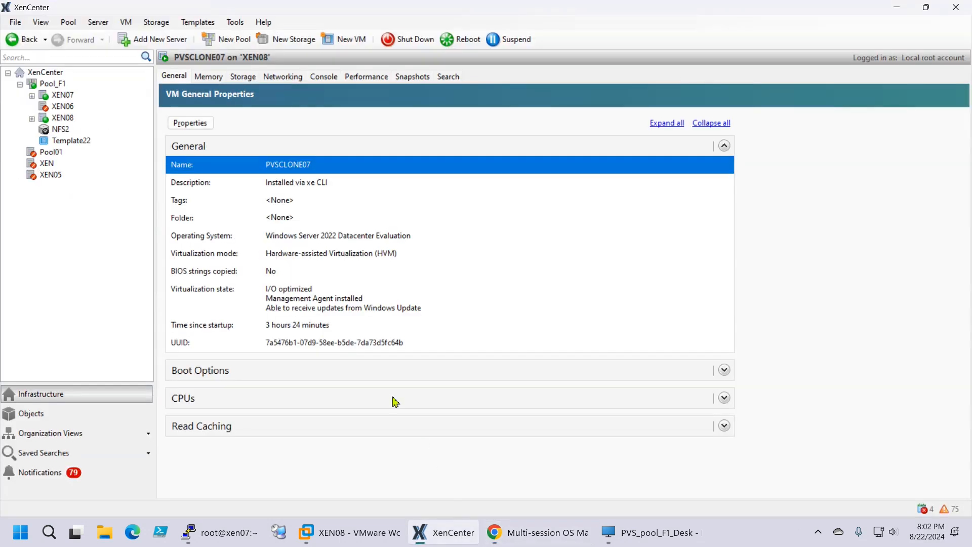
click(32, 117)
click(32, 95)
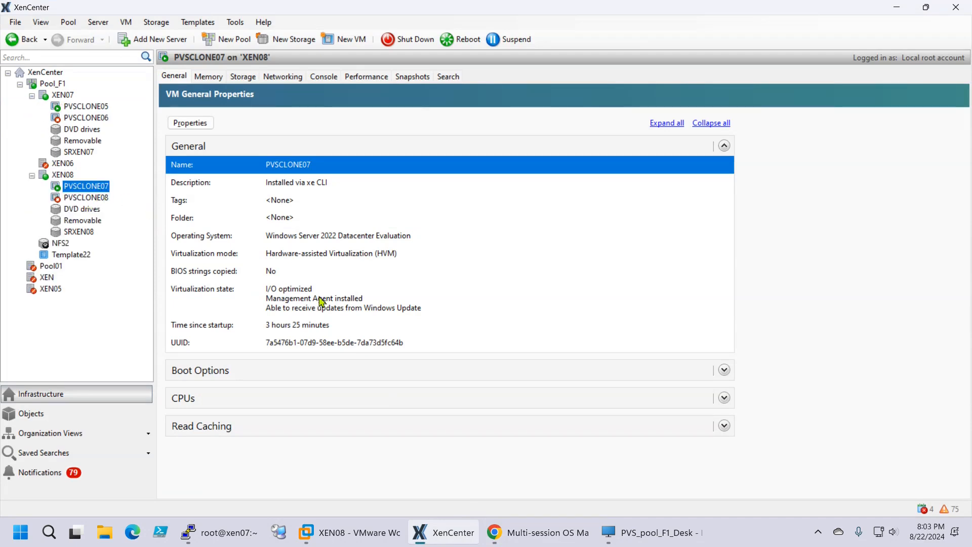
Review PVSCLONE07 and PVSCLONE05 details and refresh the machine list's power states
click(545, 540)
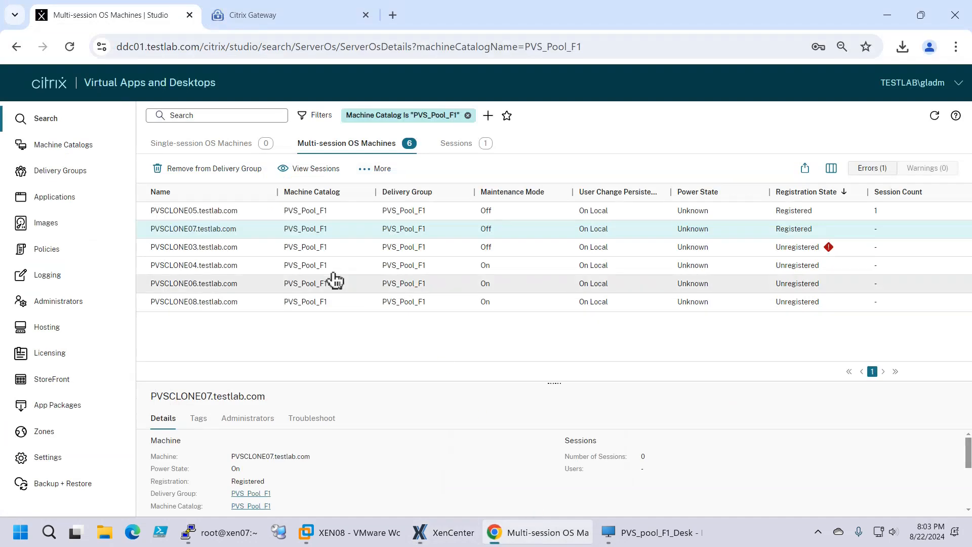
click(243, 234)
right_click(228, 232)
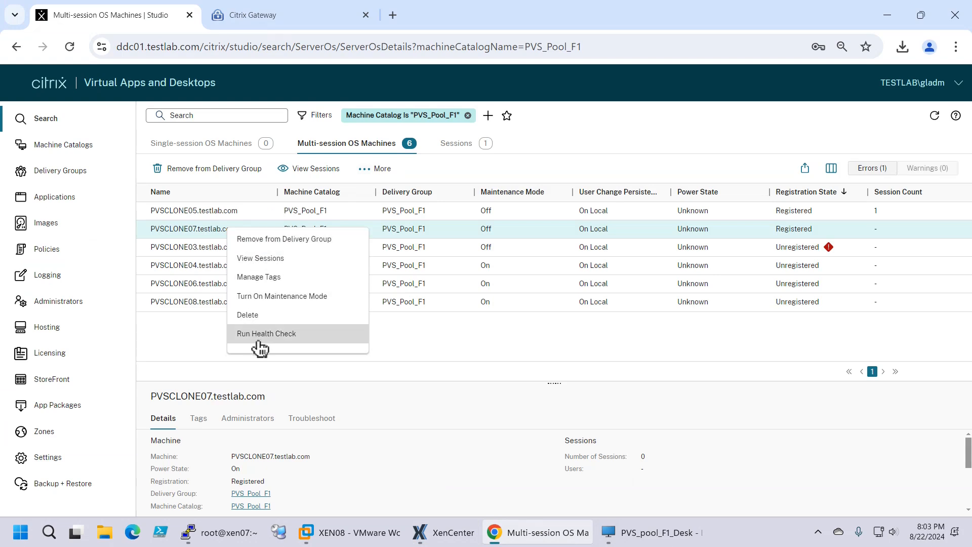
click(184, 347)
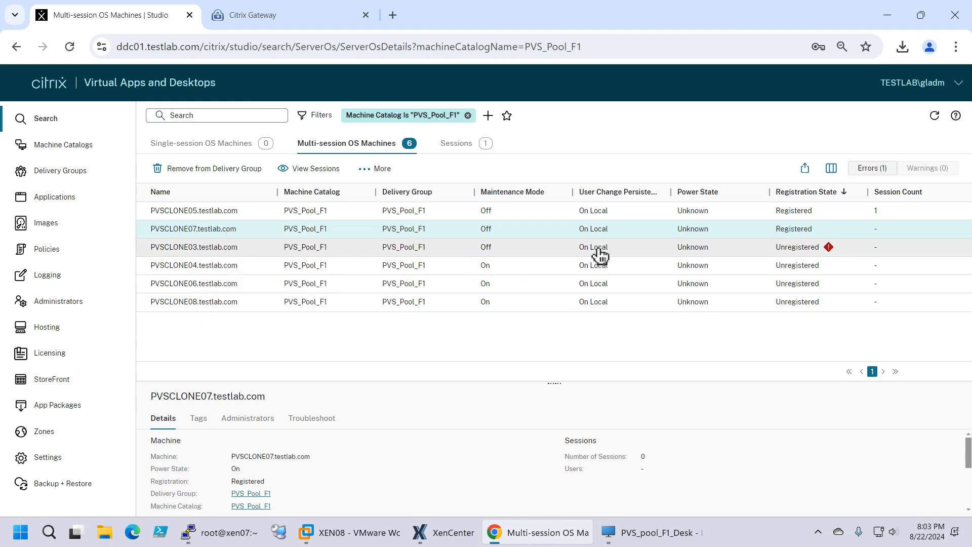
click(601, 217)
click(597, 232)
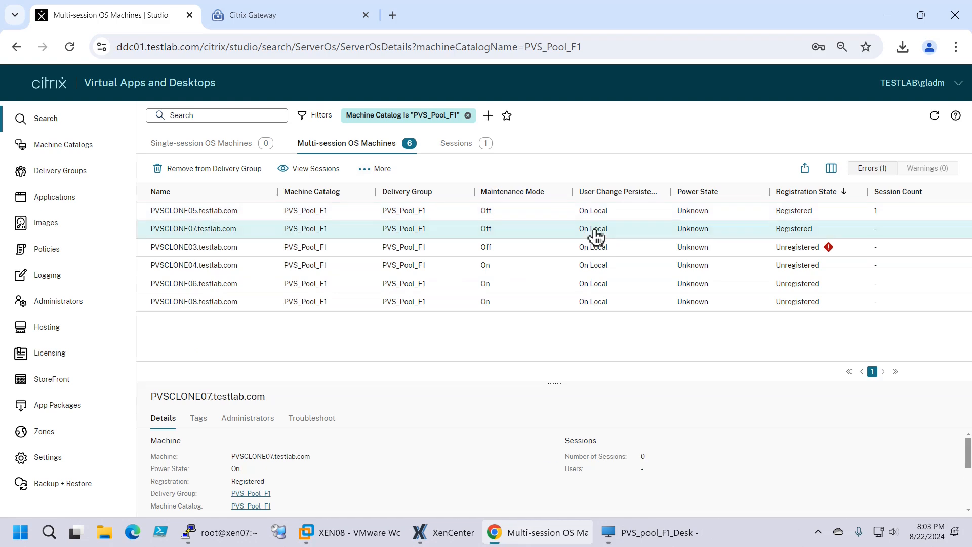
click(935, 116)
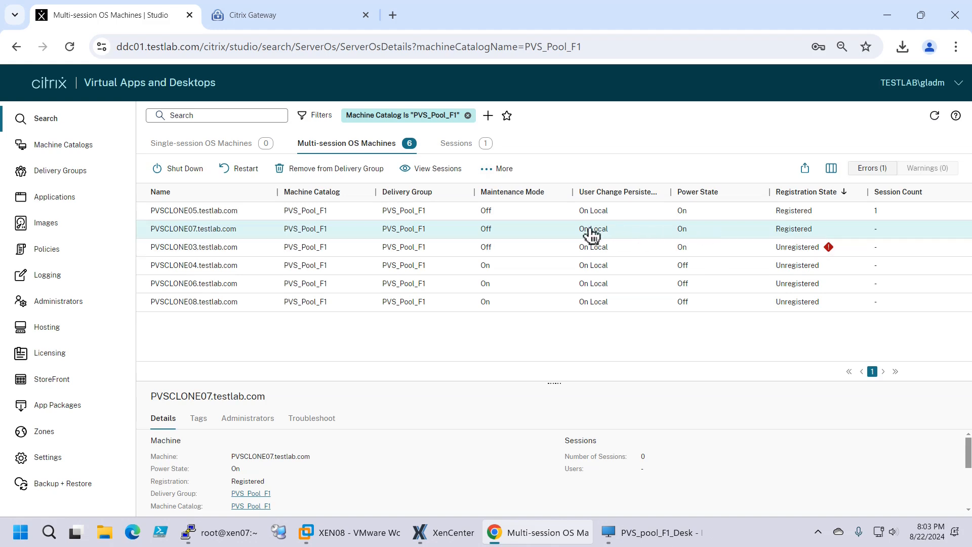
Restart PVSCLONE07 and confirm the restart
right_click(184, 237)
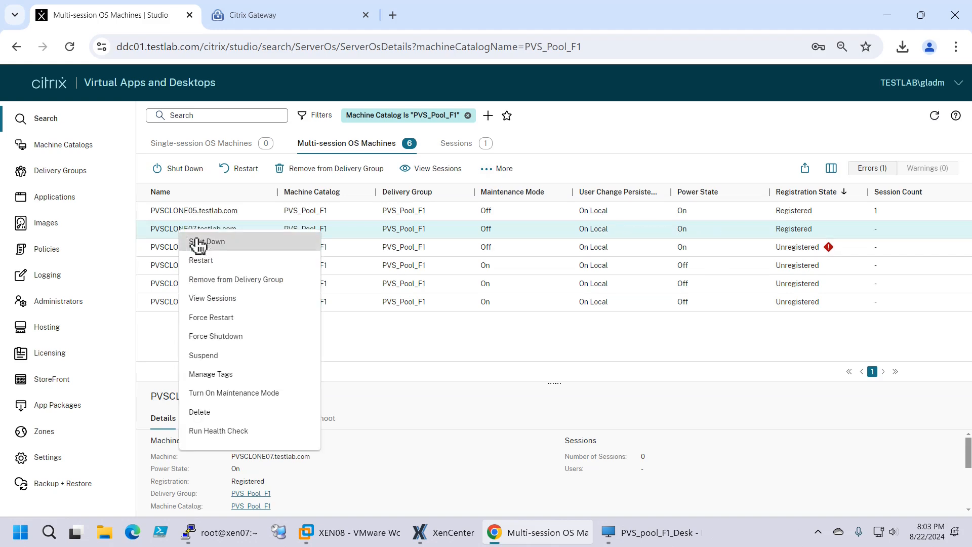
click(218, 268)
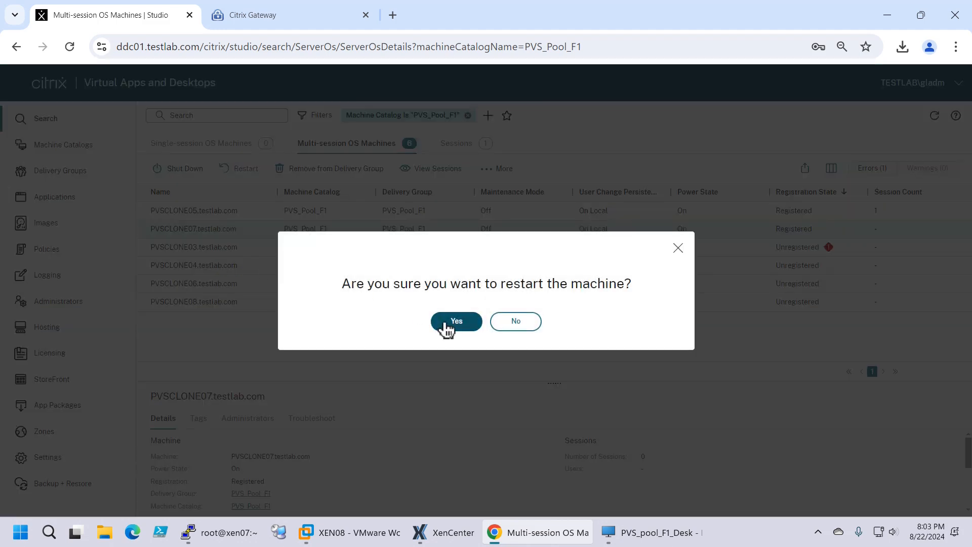
click(448, 327)
click(450, 540)
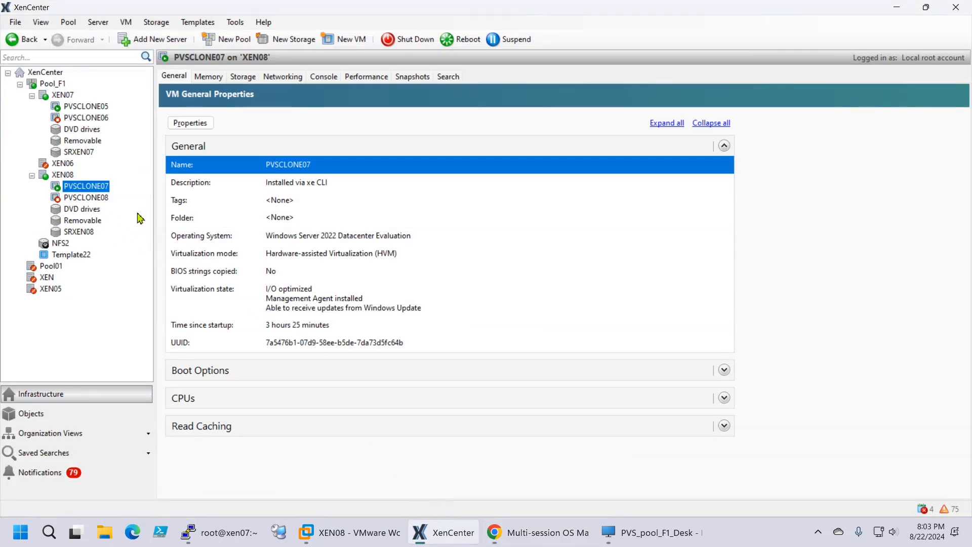
Watch PVSCLONE07 network-boot over PXE in its console, declining Remote Desktop, then select XEN06
click(324, 77)
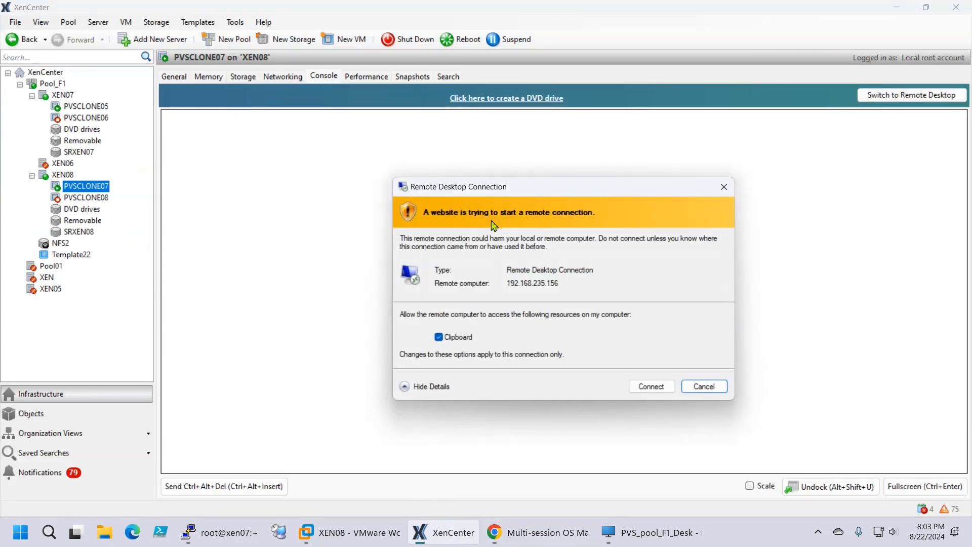
click(703, 387)
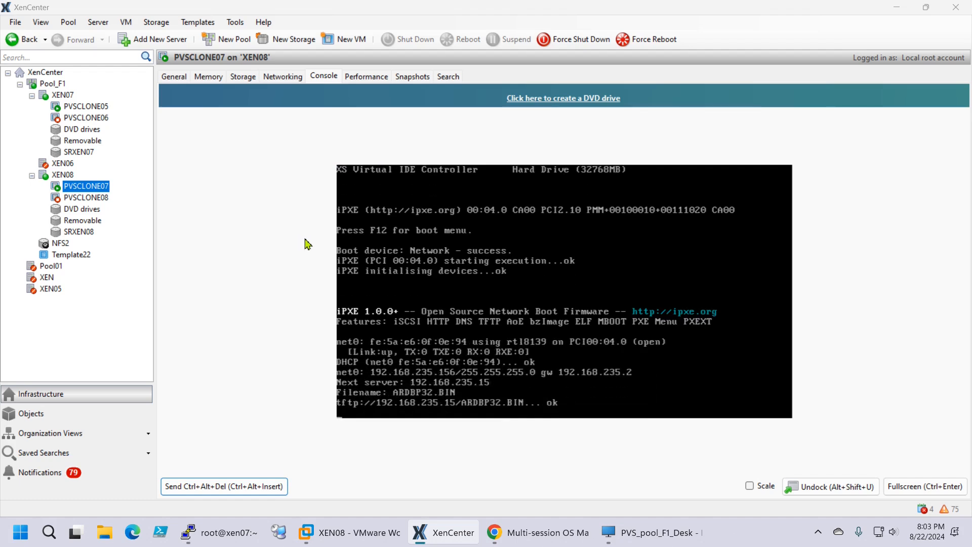
click(59, 165)
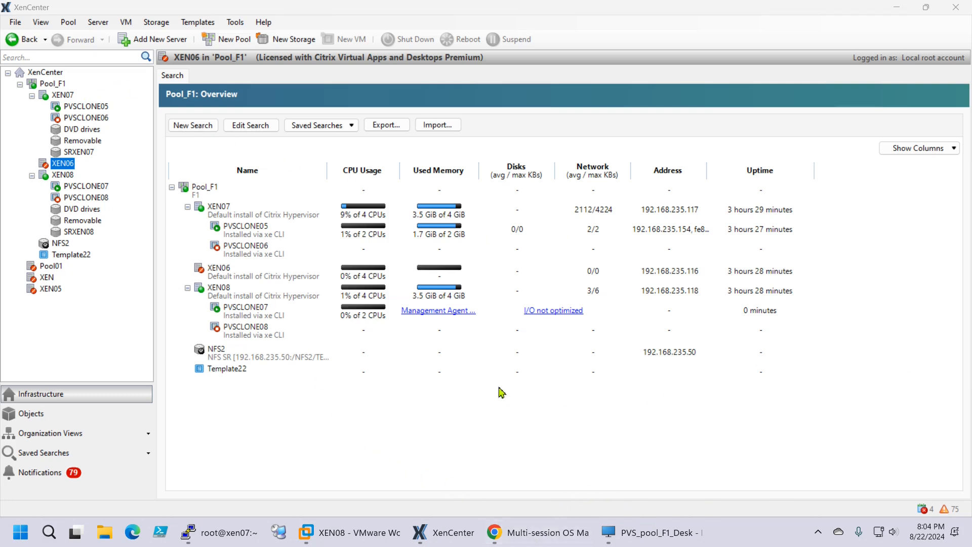
Launch WinSCP from a Start menu search for 'win'
click(20, 532)
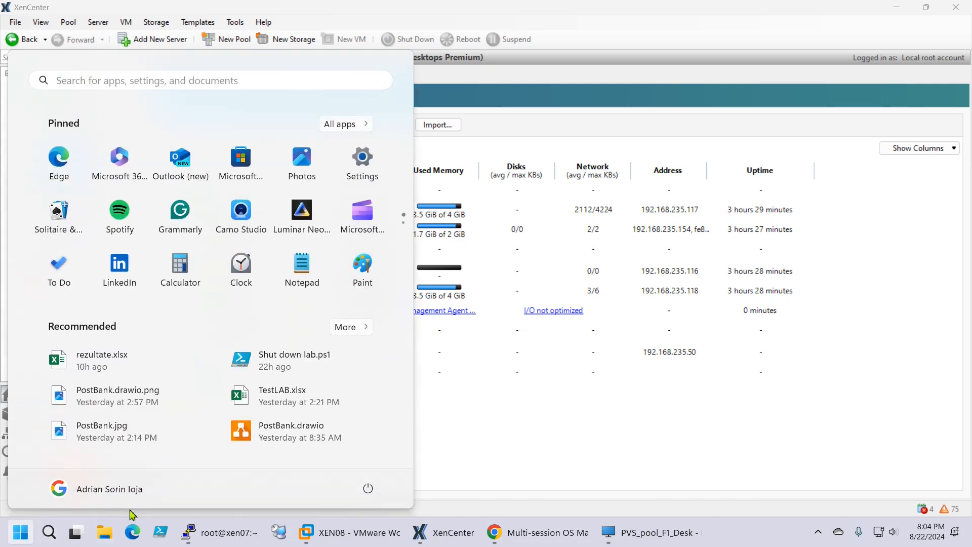
text(win)
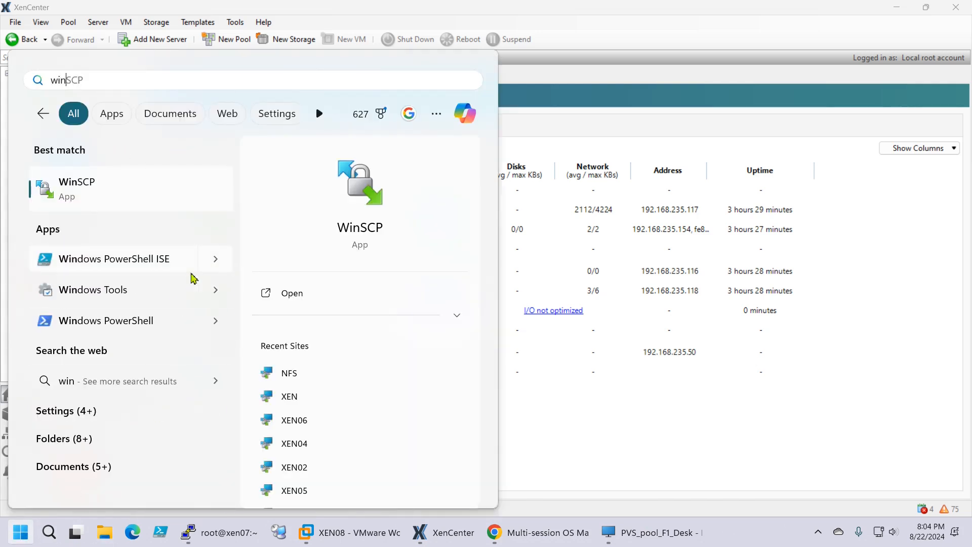
scroll(334, 465, down, 2)
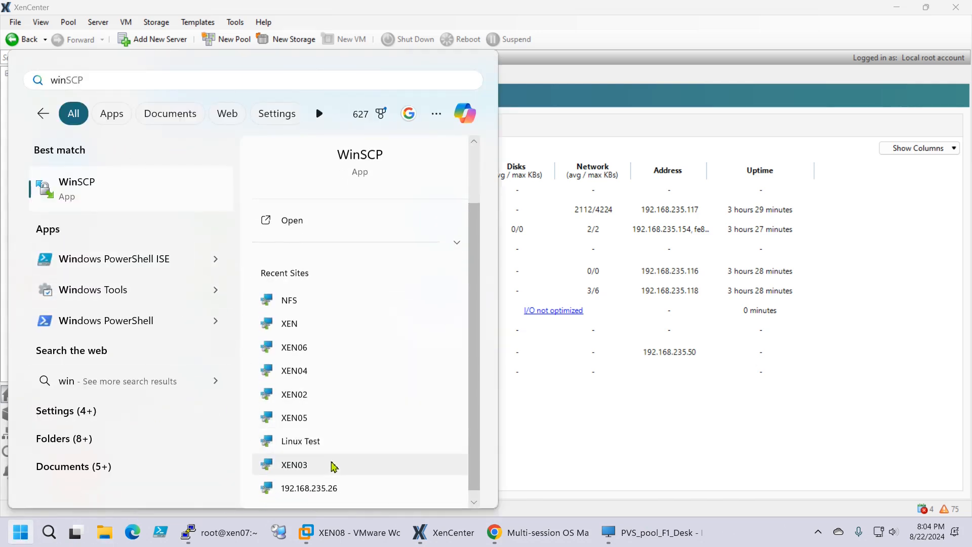
click(64, 189)
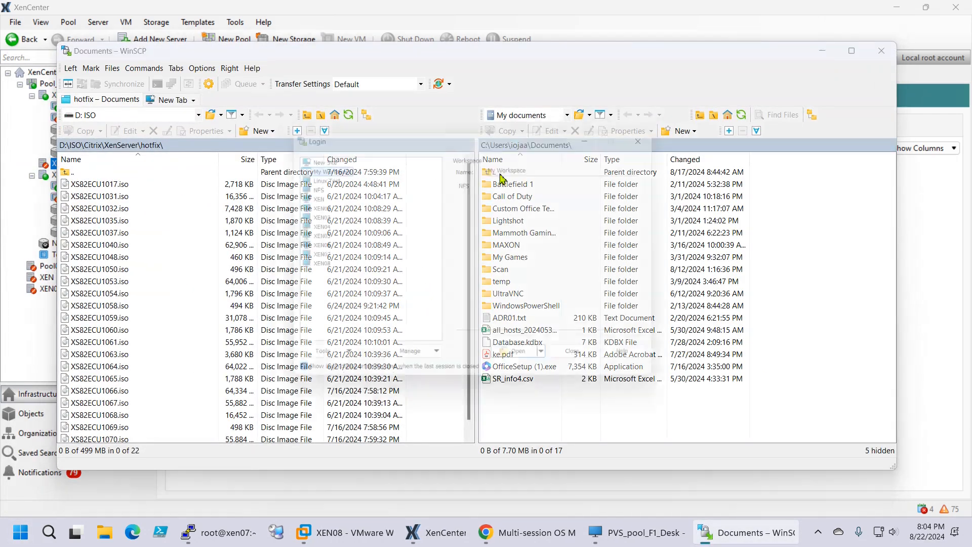
Log in to the saved XEN08 session as root, accepting its host key and entering the root password
click(306, 257)
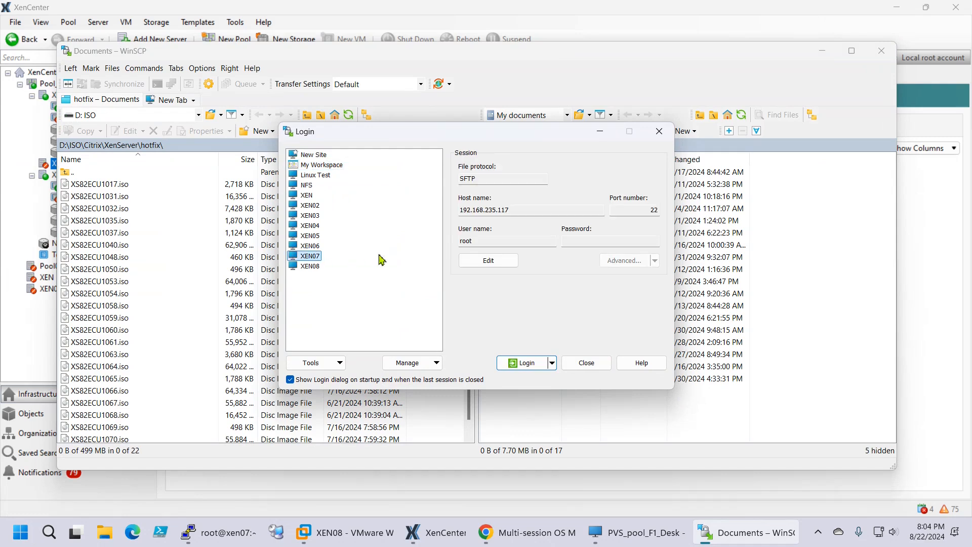
click(312, 267)
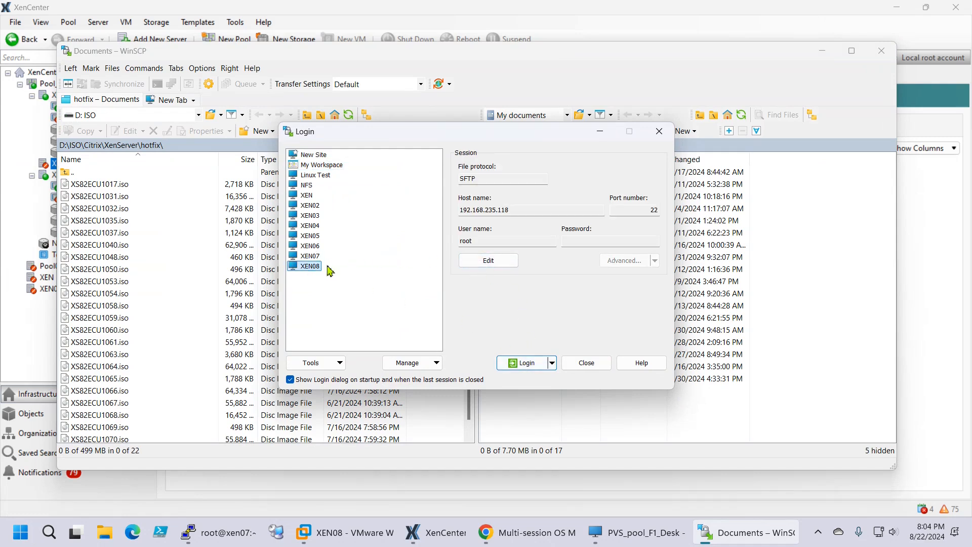
click(527, 366)
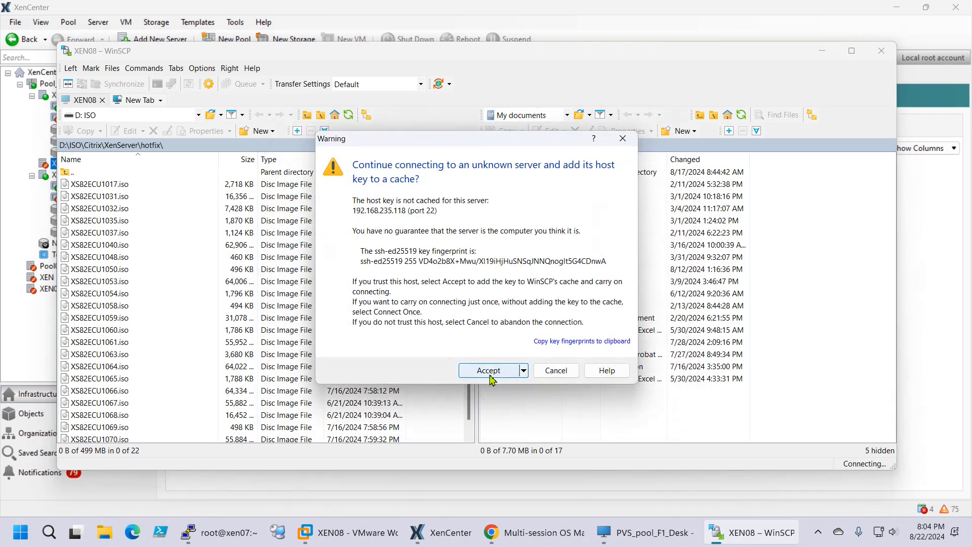
click(489, 372)
text(•••••••••)
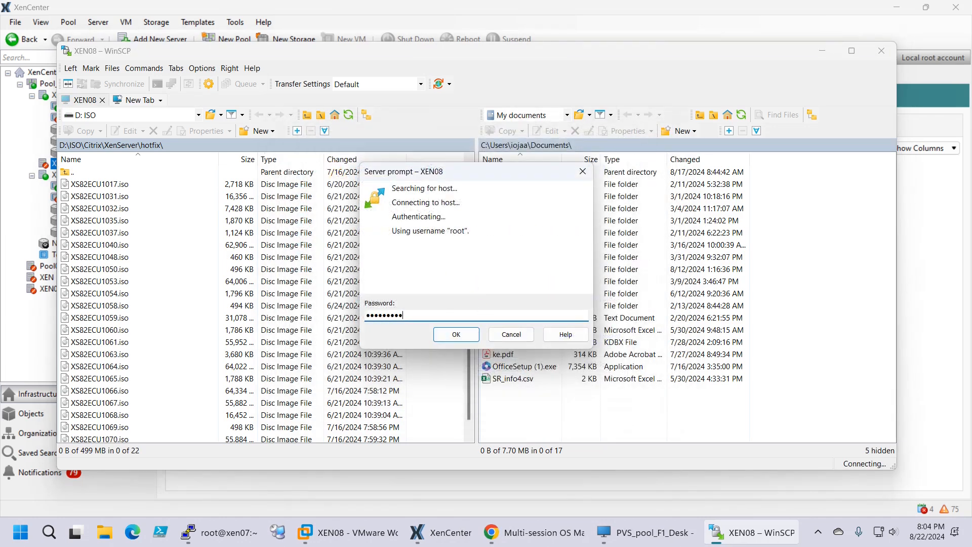
click(455, 339)
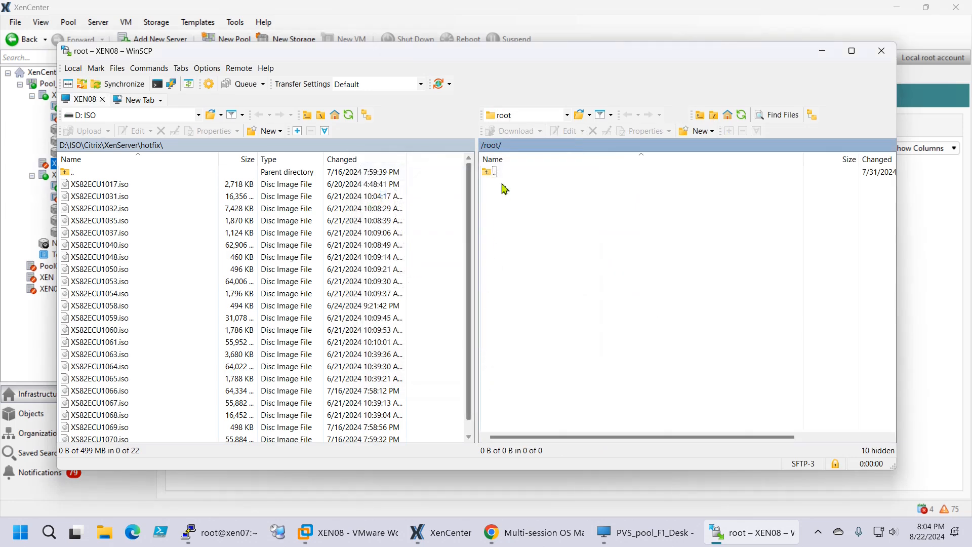
Navigate XEN08's remote filesystem to the /etc/xensource folder
double_click(500, 176)
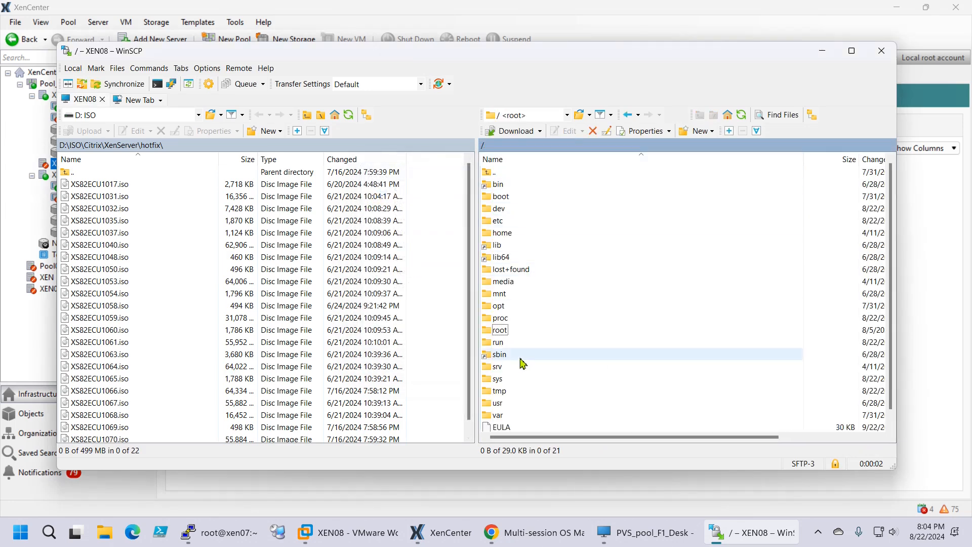
scroll(539, 293, down, 1)
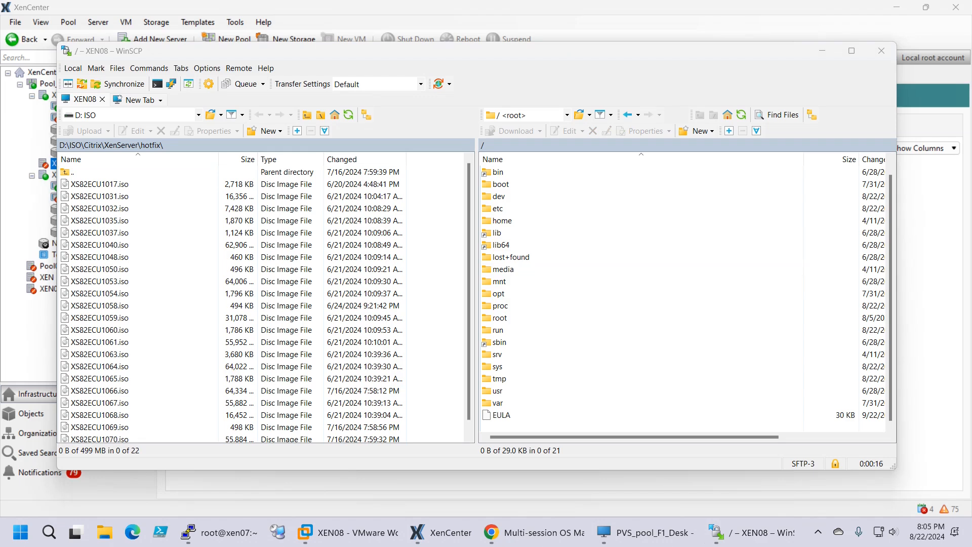
double_click(499, 209)
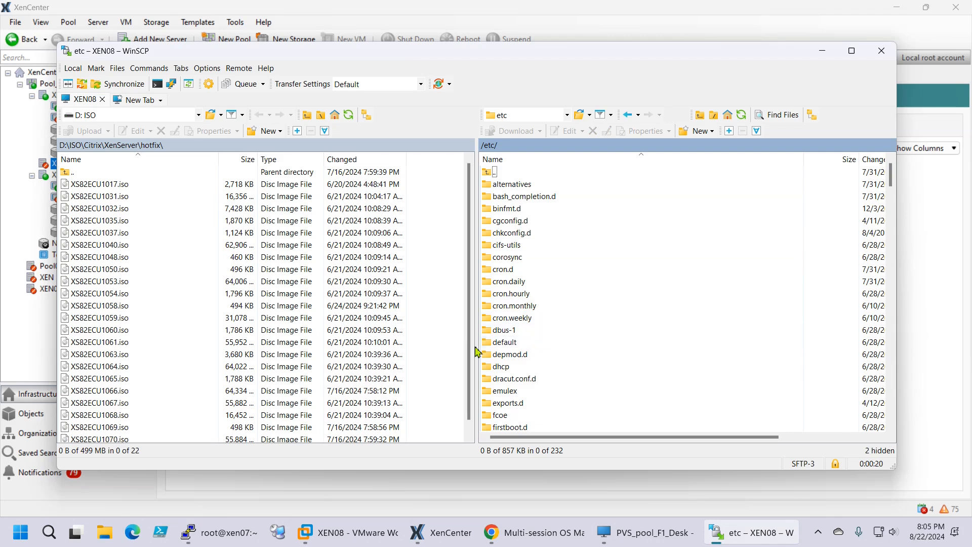
click(514, 379)
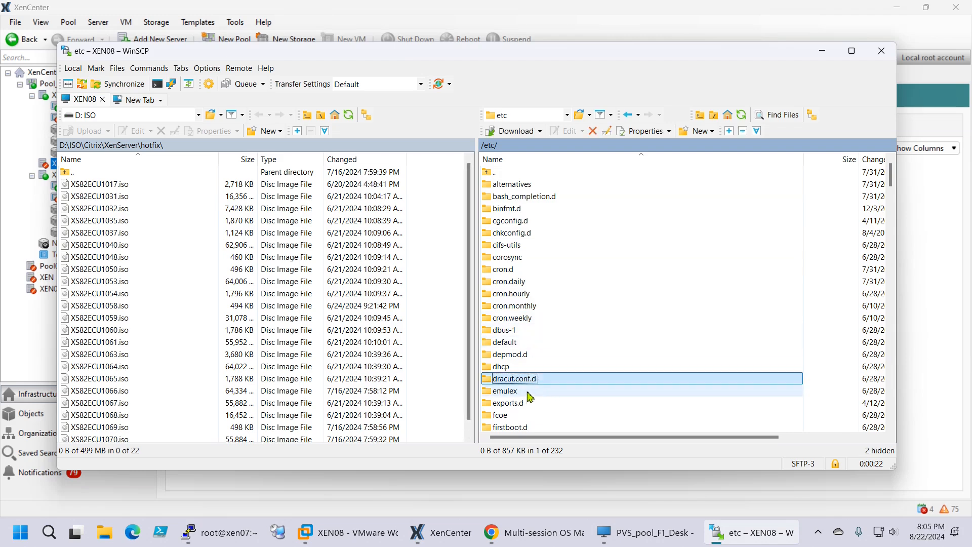
text(x)
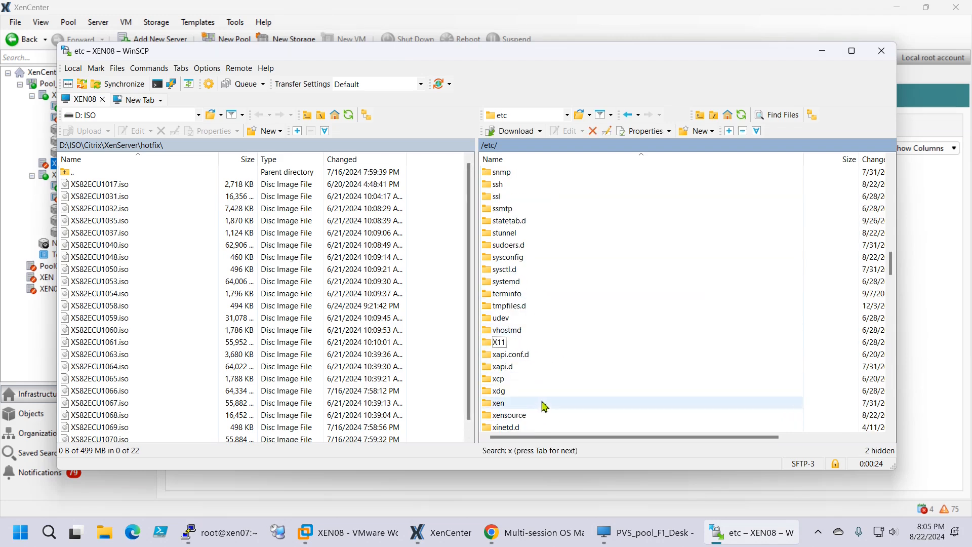
click(522, 415)
click(527, 415)
click(542, 419)
double_click(531, 419)
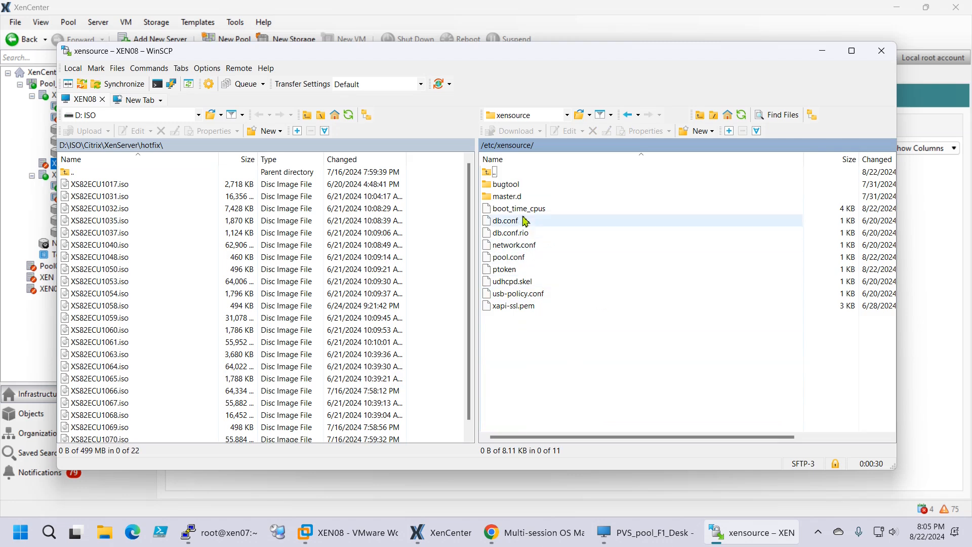
Open pool.conf, confirm it reads slave:192.168.235.117, close the editor and return to /etc
click(527, 261)
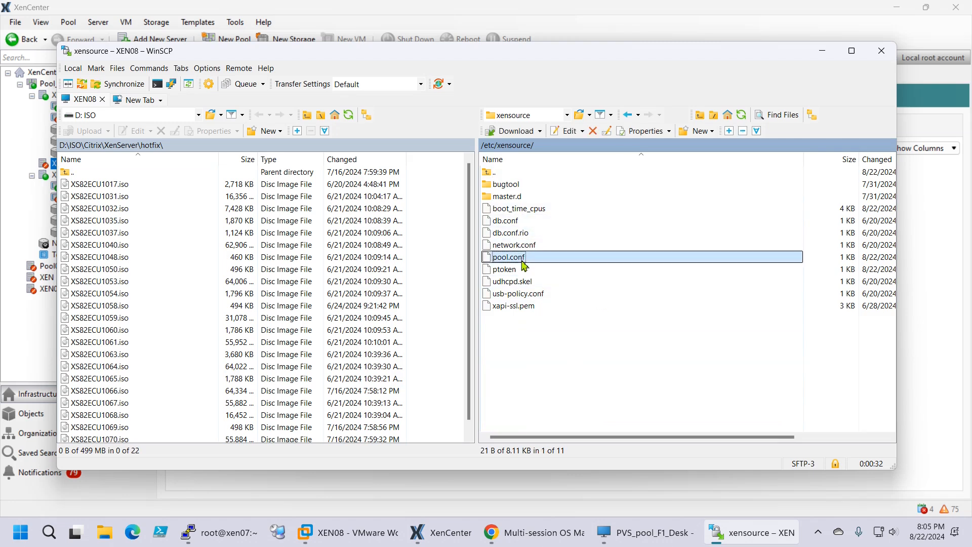
double_click(509, 257)
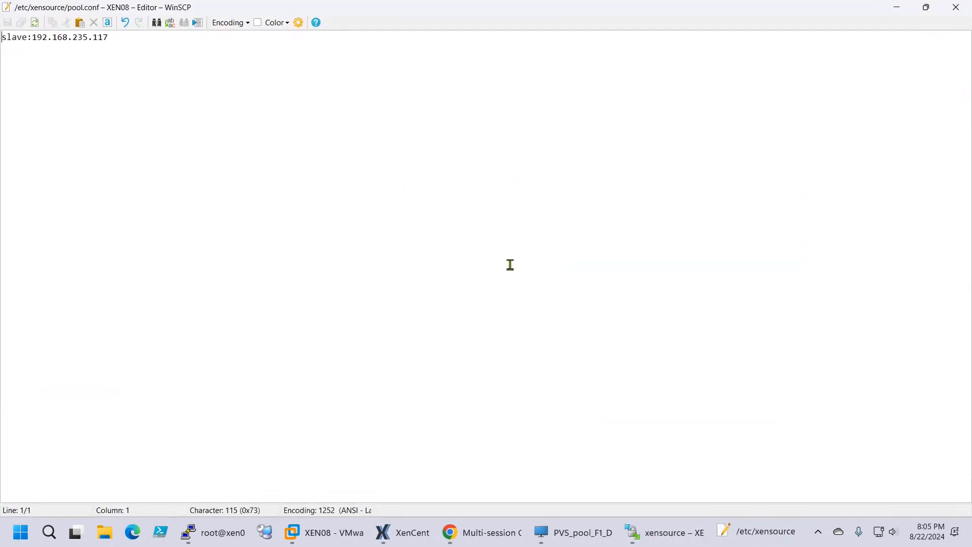
double_click(28, 40)
drag(32, 41, 150, 55)
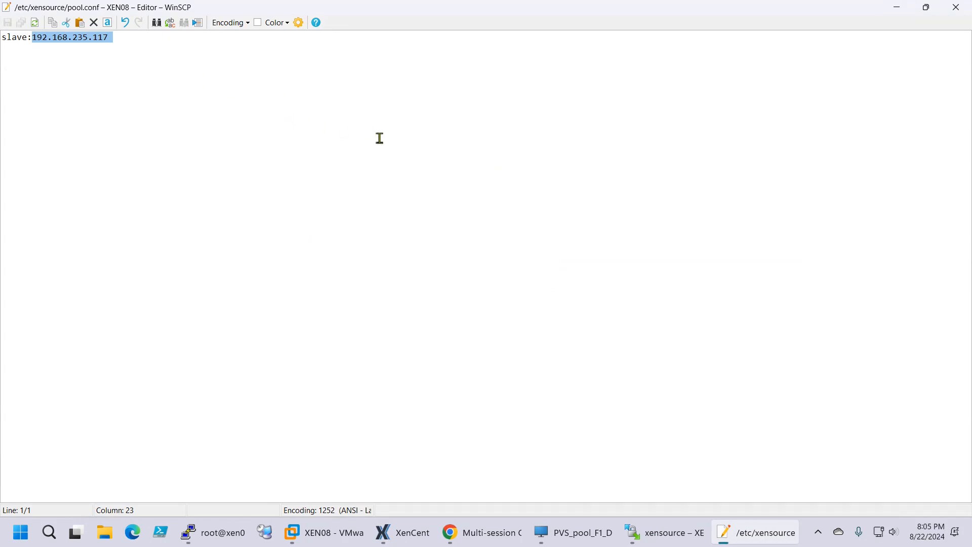
click(956, 7)
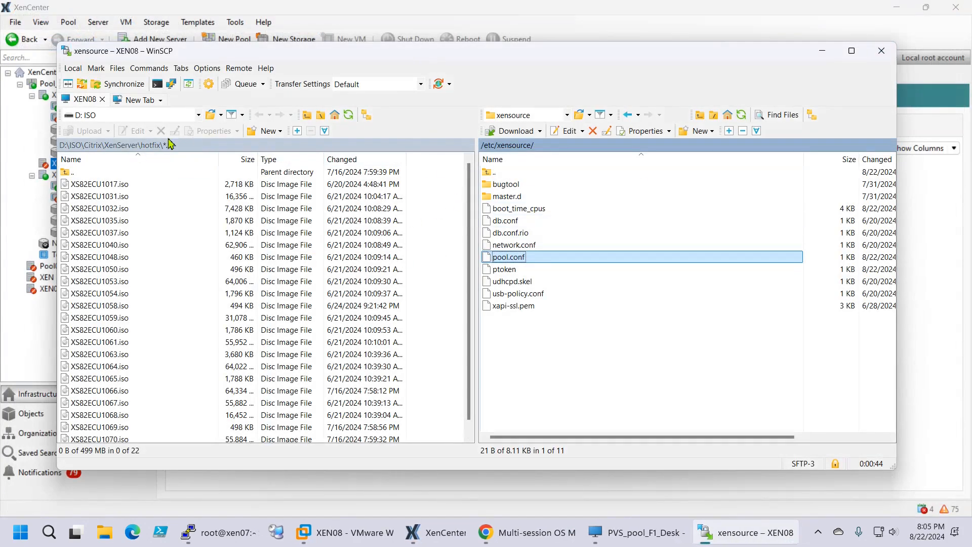
double_click(513, 174)
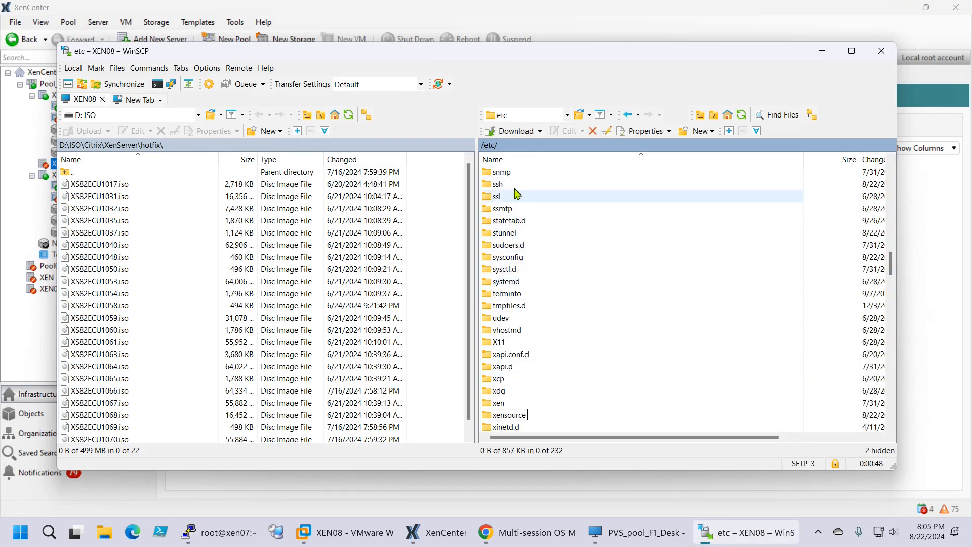
Open a new WinSCP session logged in to XEN07 as root, accepting its host key
click(133, 99)
click(309, 255)
click(525, 378)
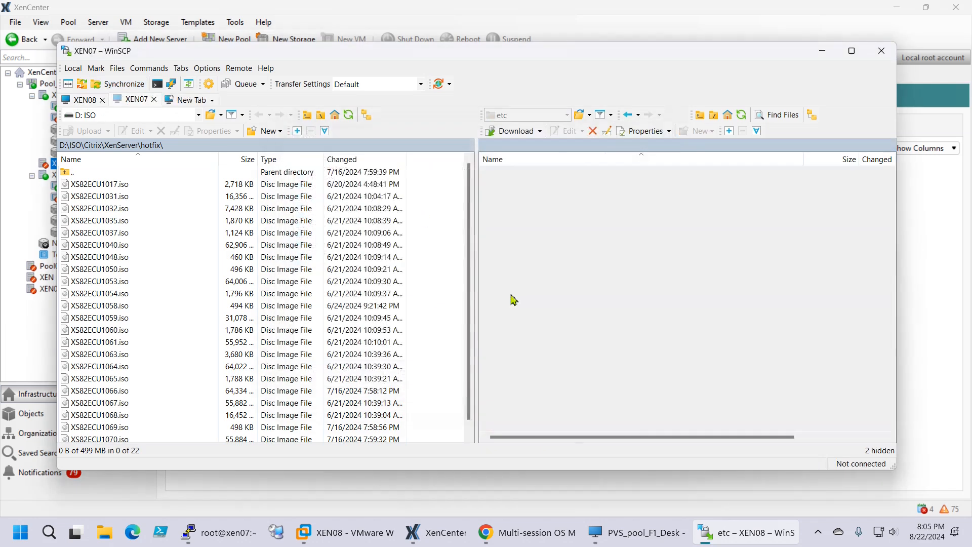
click(509, 374)
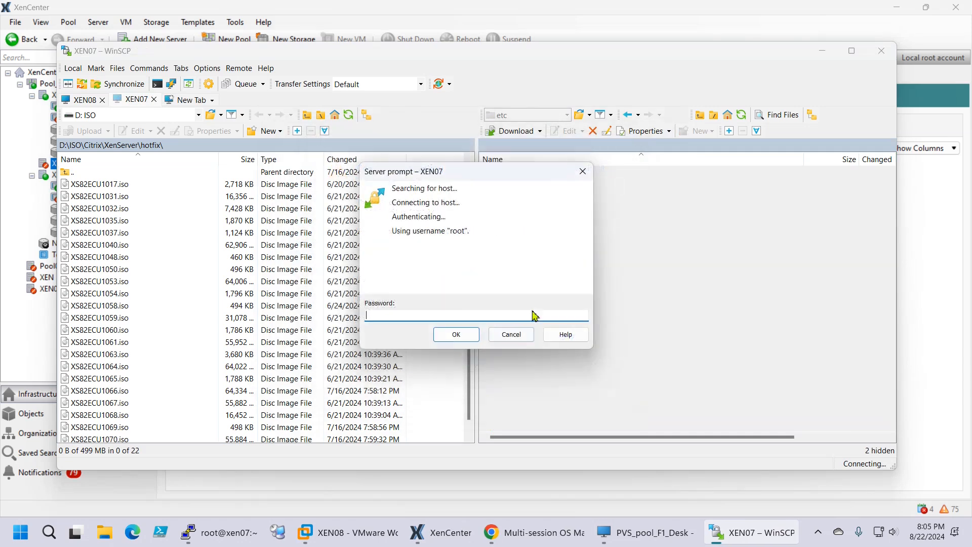
key(ctrl+v)
click(452, 335)
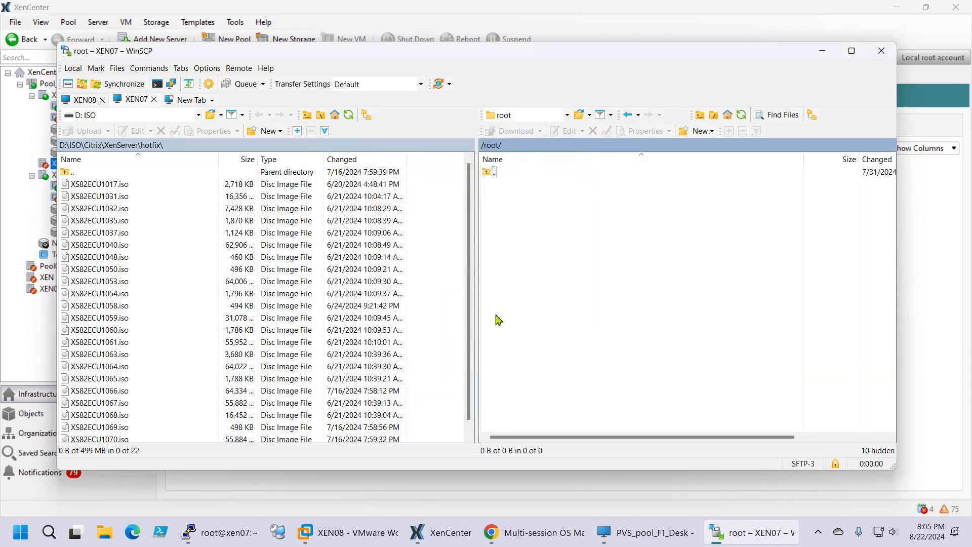
Open XEN07's /etc/xensource/pool.conf, confirm it reads master, then close it and return to /etc
double_click(499, 174)
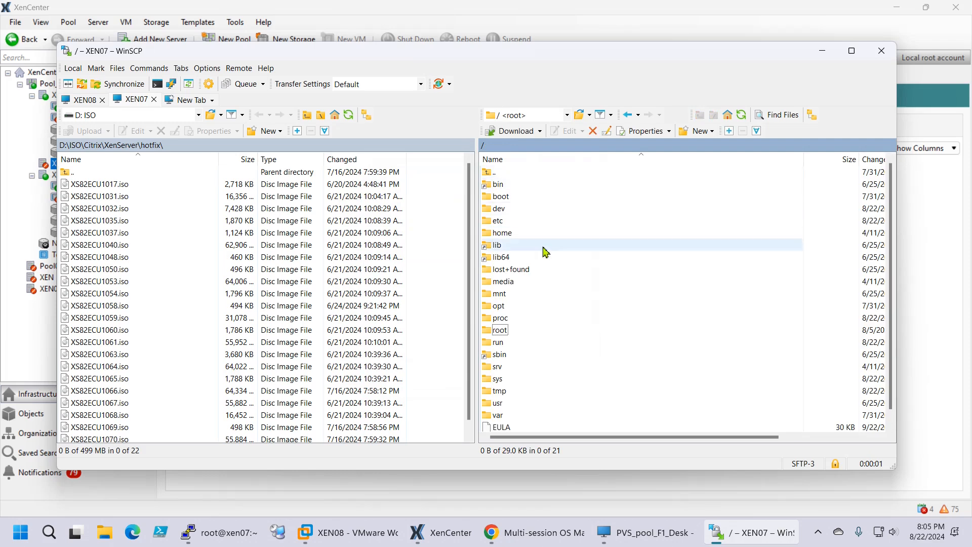
double_click(519, 221)
click(537, 310)
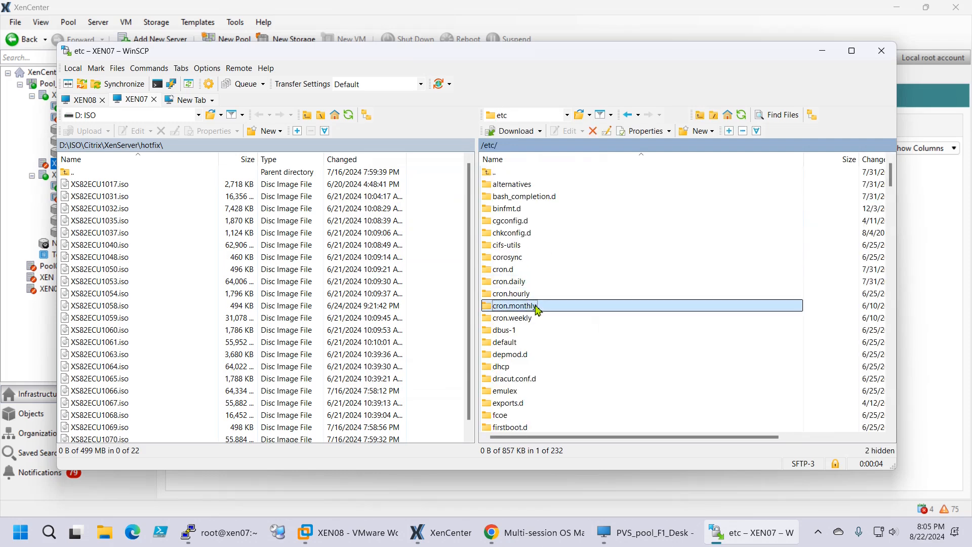
text(xe)
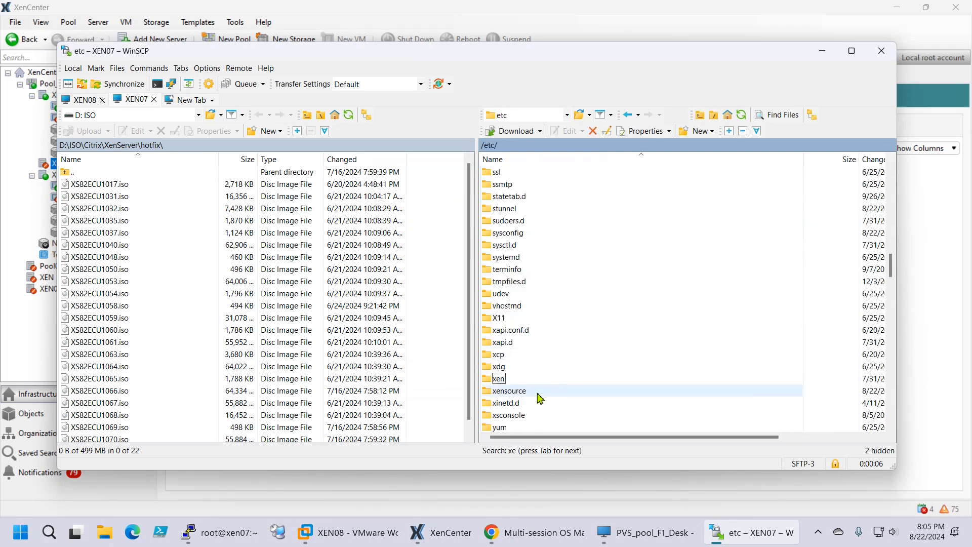
double_click(538, 393)
double_click(537, 259)
key(ctrl+a)
click(956, 8)
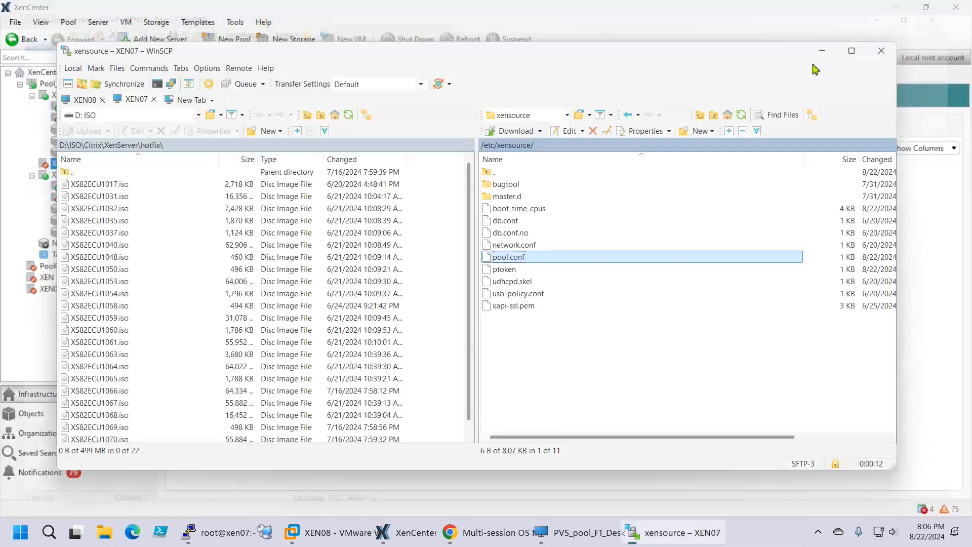
double_click(504, 173)
click(504, 175)
Minimize WinSCP and attempt to destroy the XEN06 server in Pool_F1, confirming with Yes, Destroy
click(822, 51)
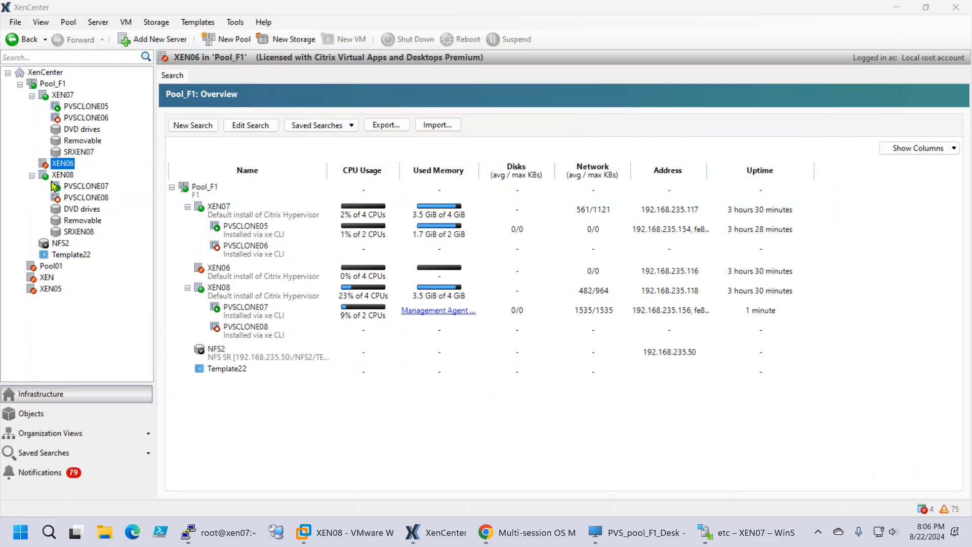
click(57, 83)
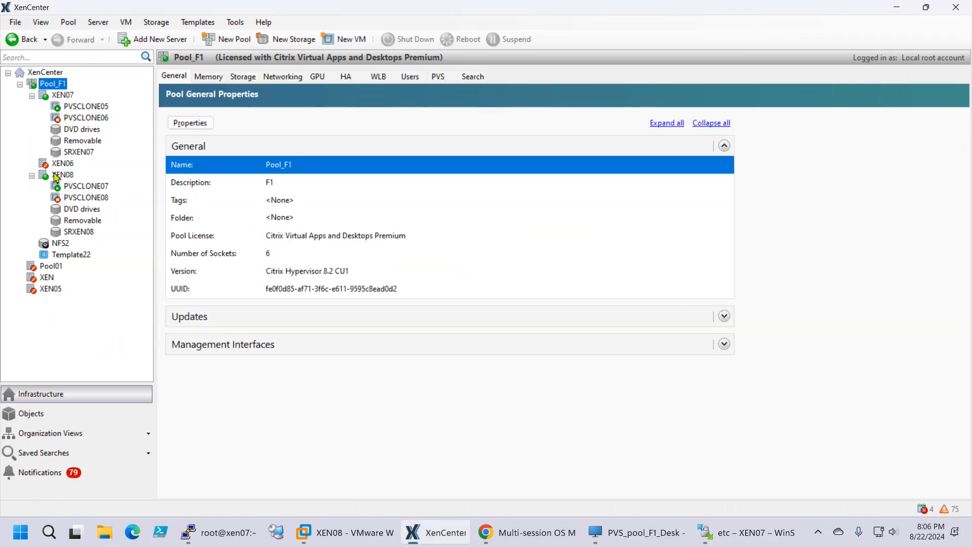
click(59, 166)
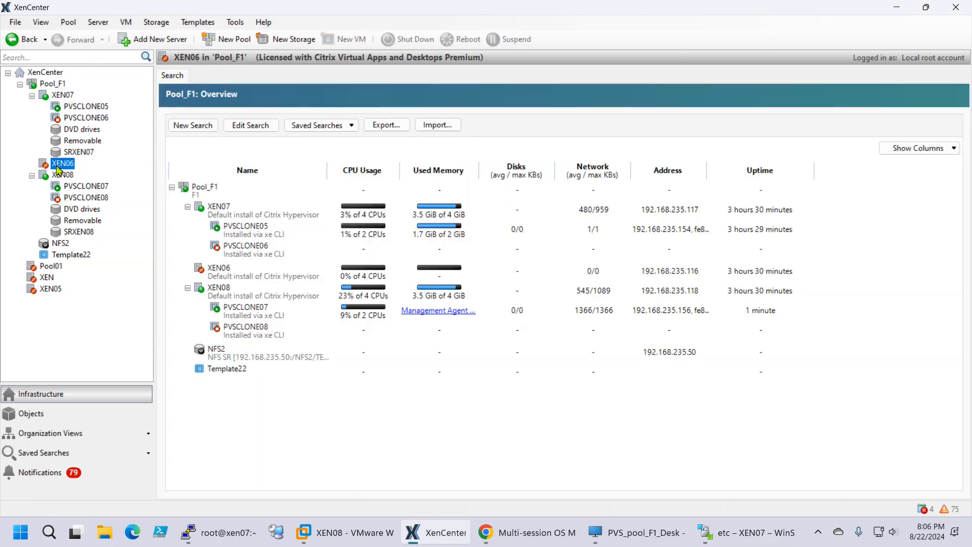
right_click(59, 170)
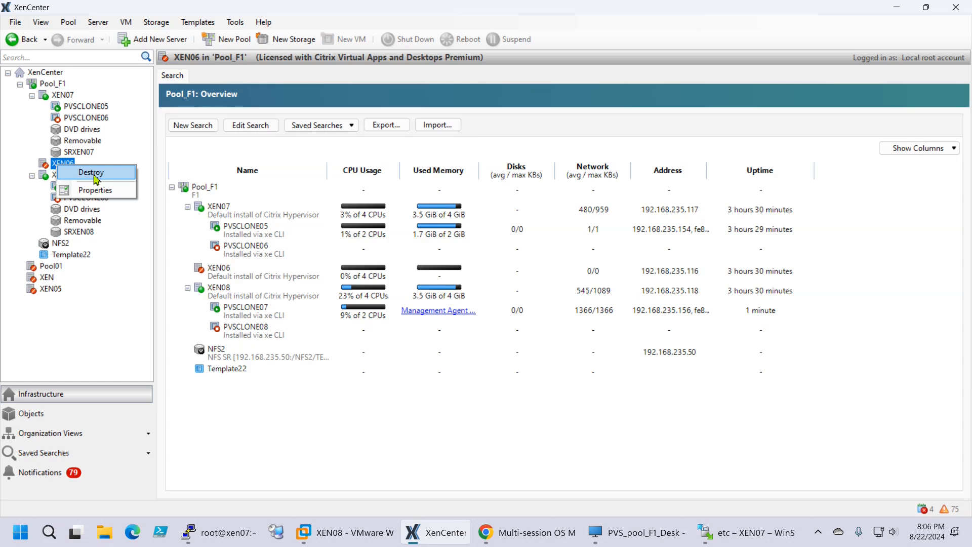
click(96, 179)
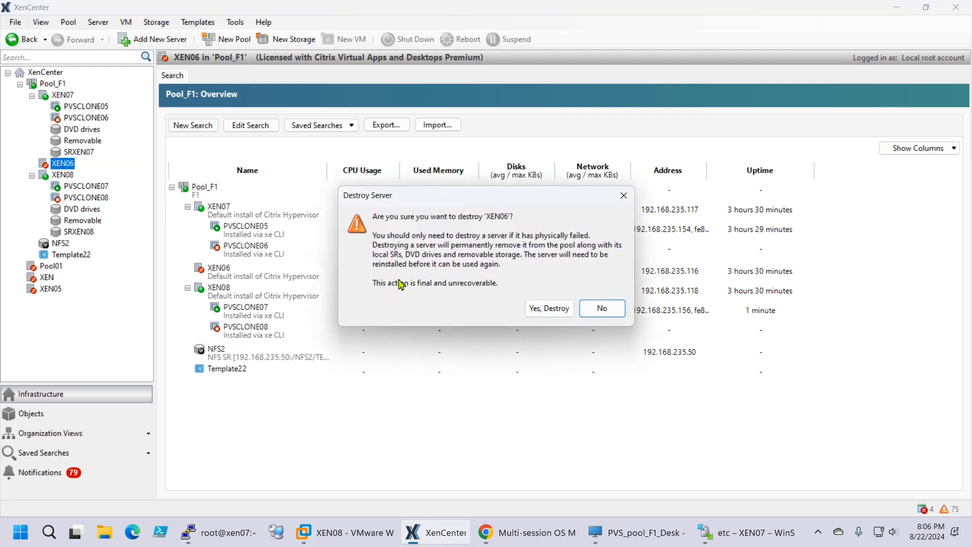
click(545, 311)
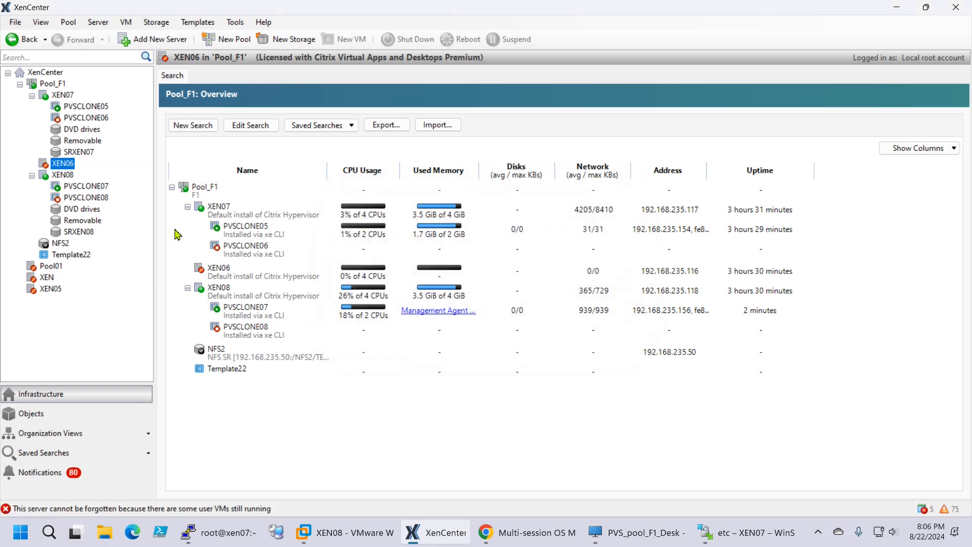
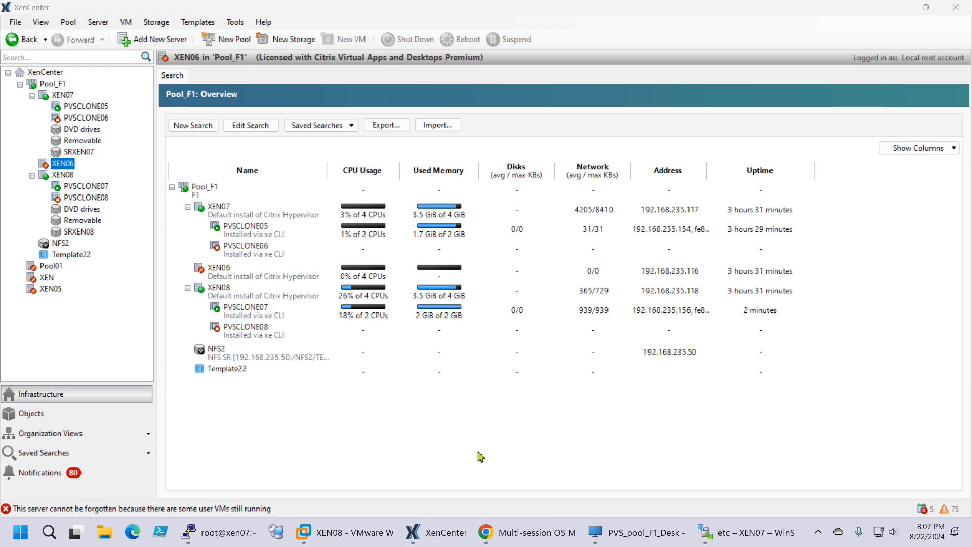
Bring the root@xen07 terminal, listing XEN07, XEN06 and XEN08, in front of XenCenter
click(226, 529)
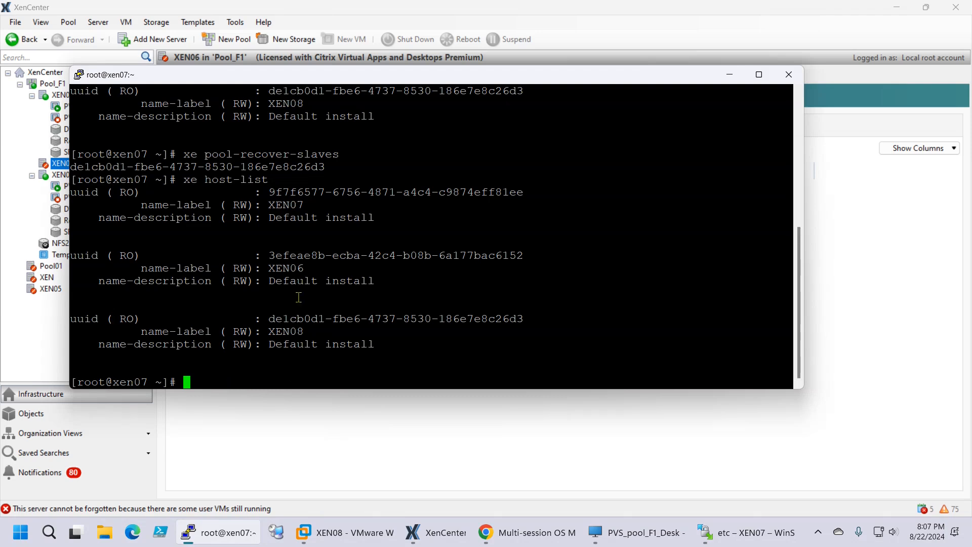
Copy XEN06's UUID and run xe vm-reset-powerstate resident-on=<UUID> --multiple --force
drag(272, 257, 523, 261)
key(ctrl+c)
click(243, 372)
text(xe )
text(vm-res)
text(e)
key(Tab)
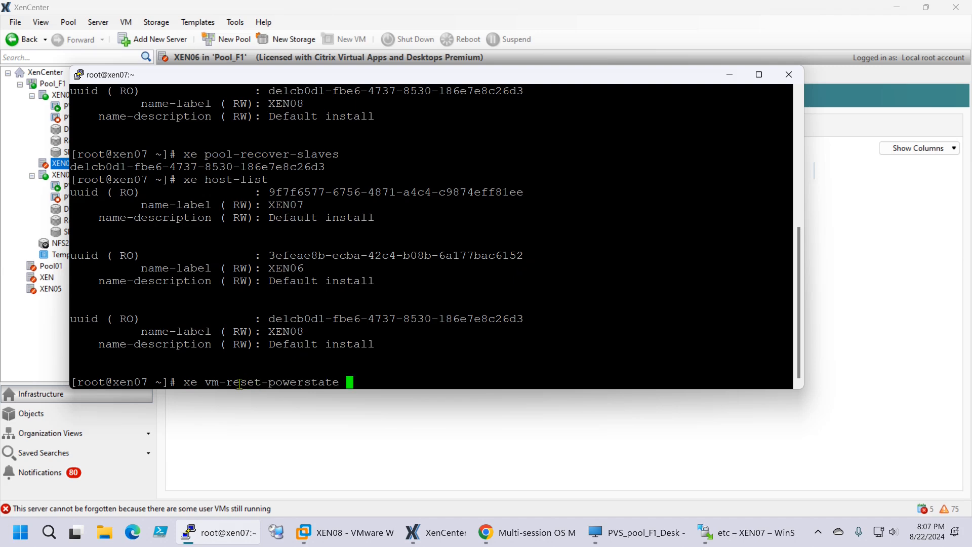
text(resi)
key(Tab)
right_click(459, 382)
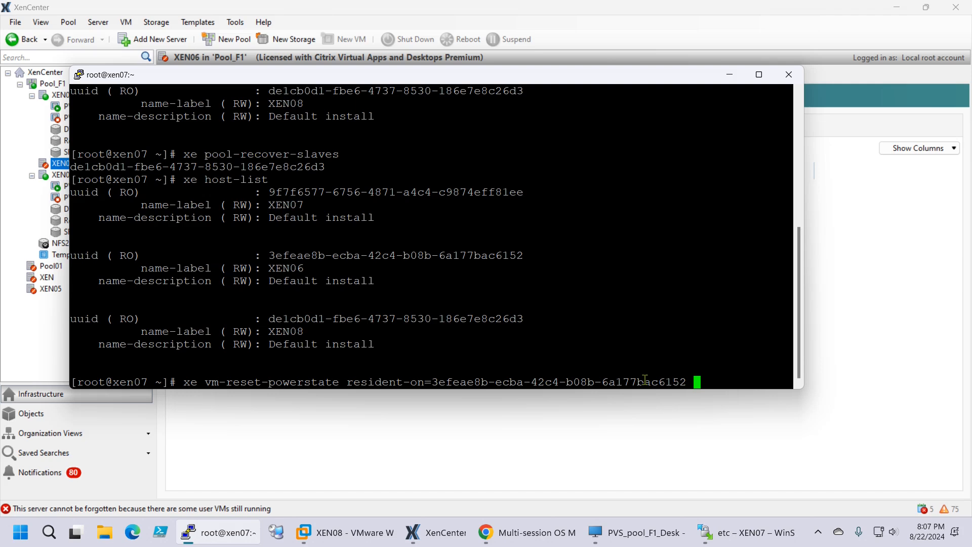
text(--multip)
drag(803, 230, 938, 230)
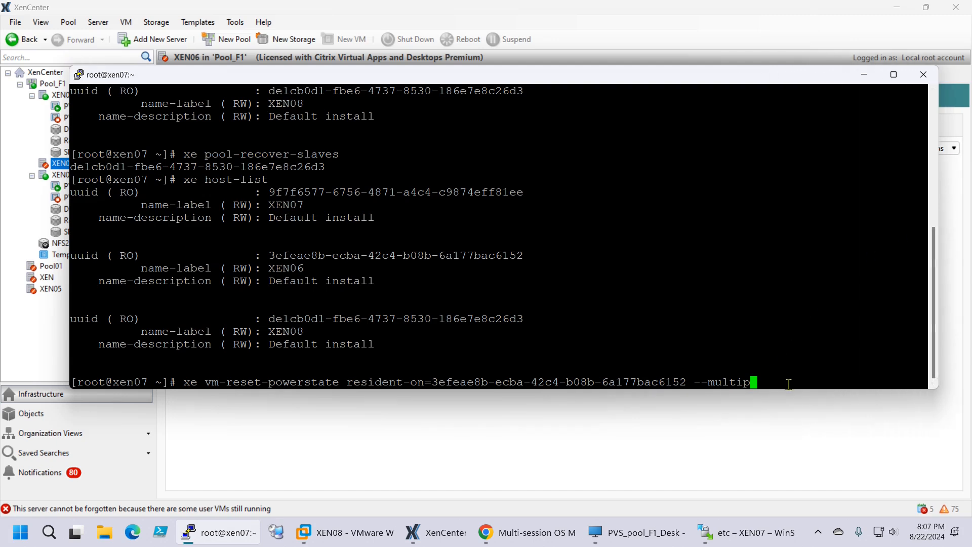
text(le --force)
key(Return)
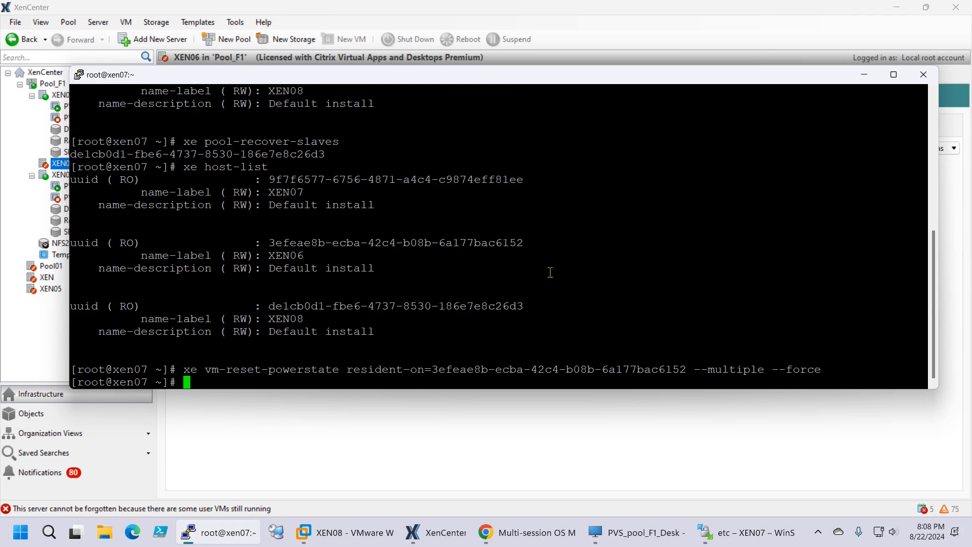
Destroy the XEN06 server from Pool_F1 in XenCenter, confirming with Yes, Destroy
click(393, 428)
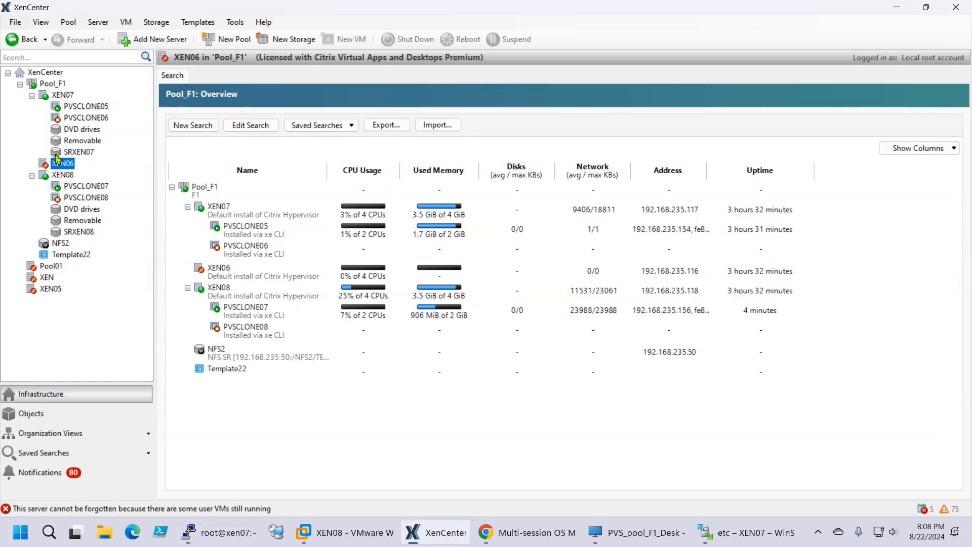
right_click(55, 161)
click(79, 169)
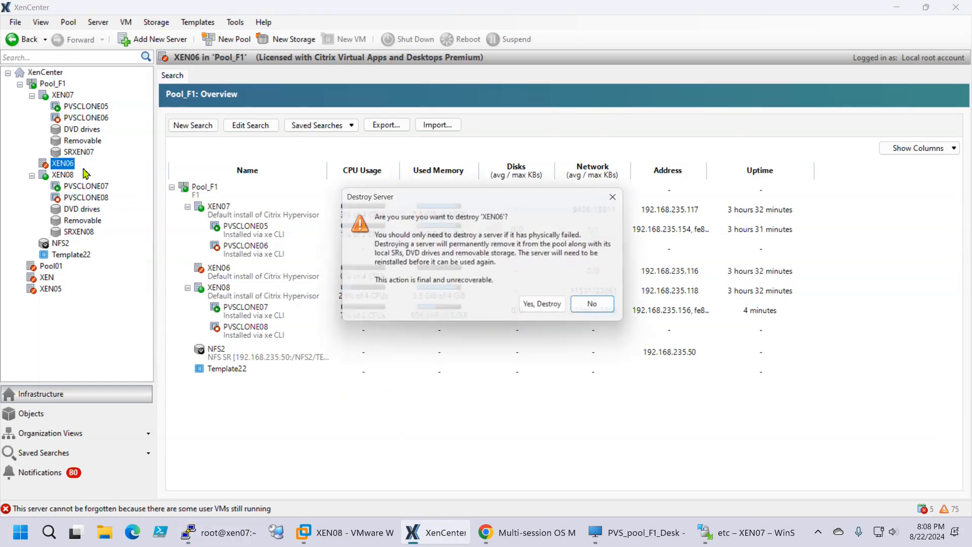
click(554, 310)
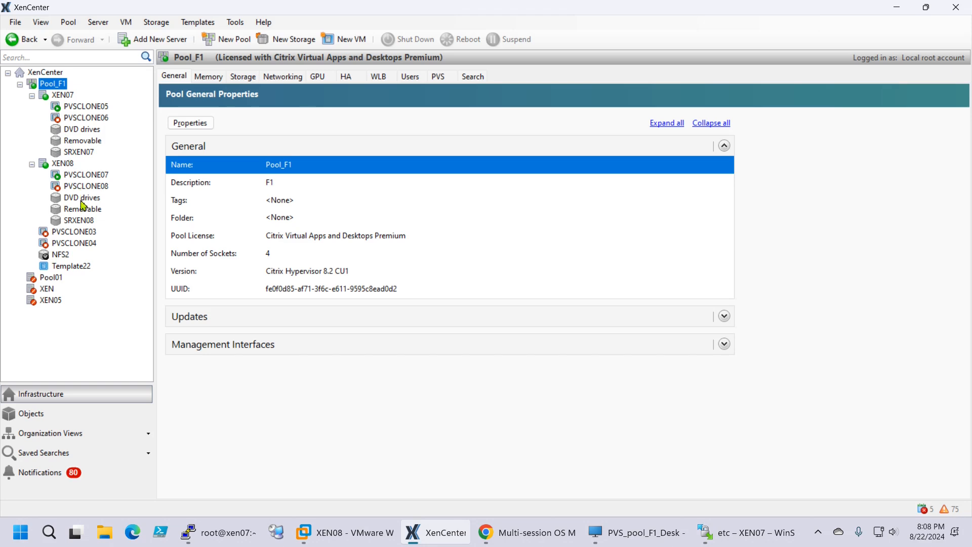
Delete the orphaned PVSCLONE03 and PVSCLONE04 VMs from Pool_F1
click(80, 232)
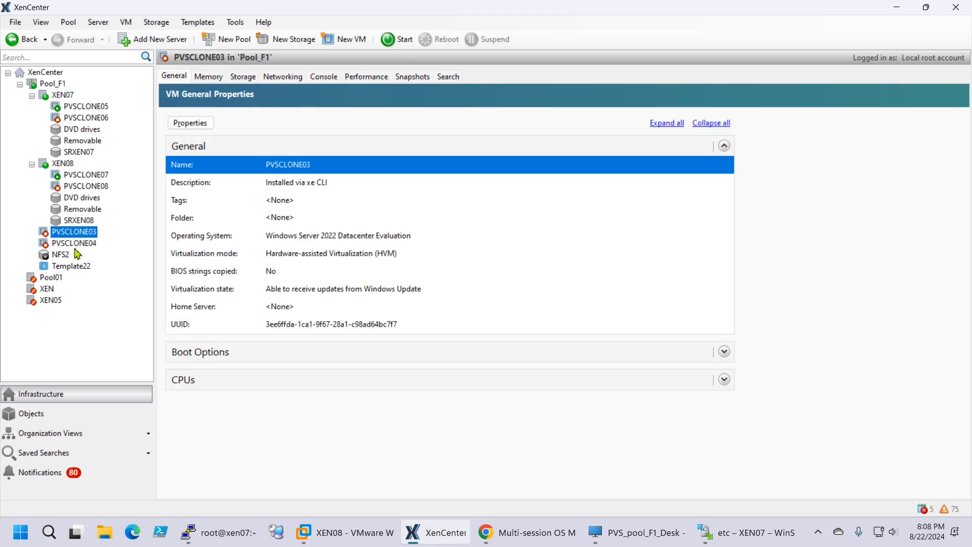
click(79, 244)
click(80, 234)
click(78, 243)
click(73, 234)
right_click(74, 231)
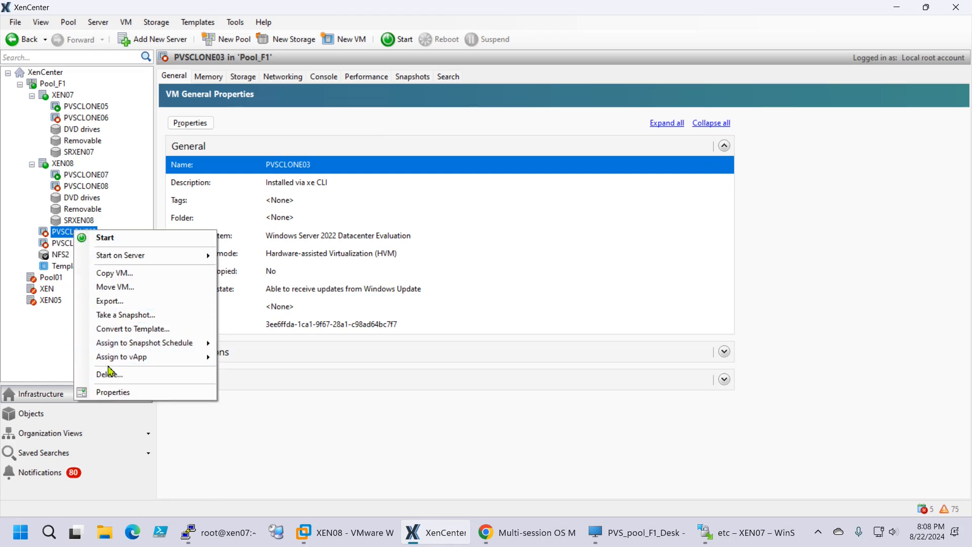
click(111, 376)
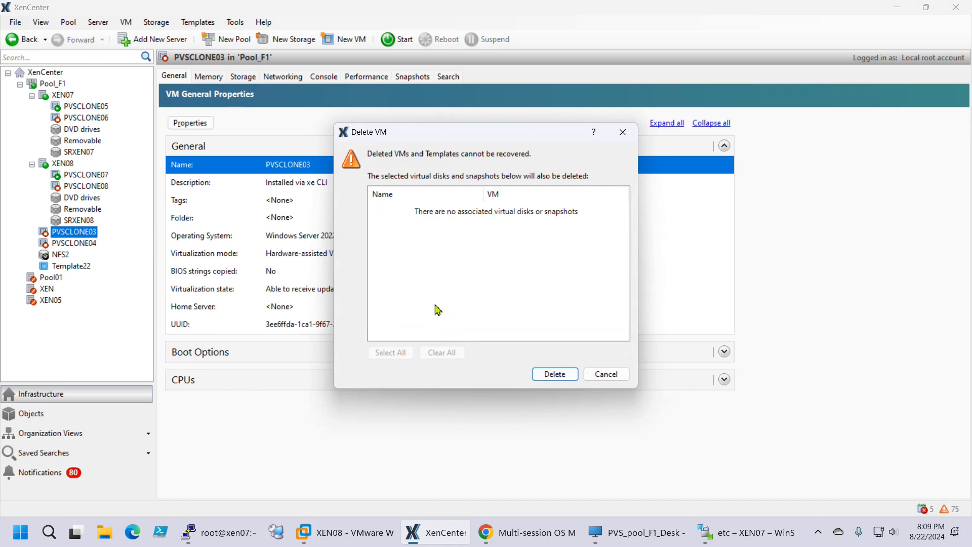
click(555, 374)
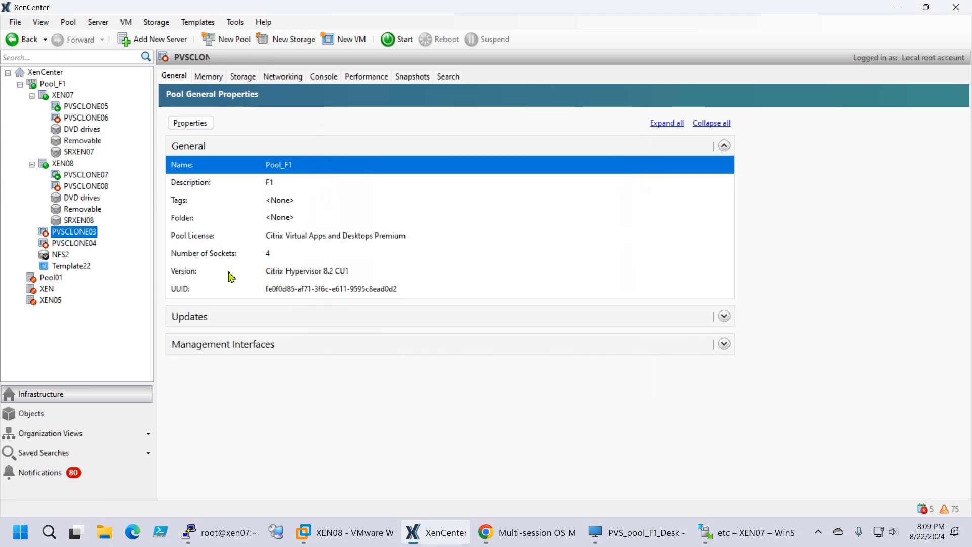
click(63, 235)
right_click(63, 236)
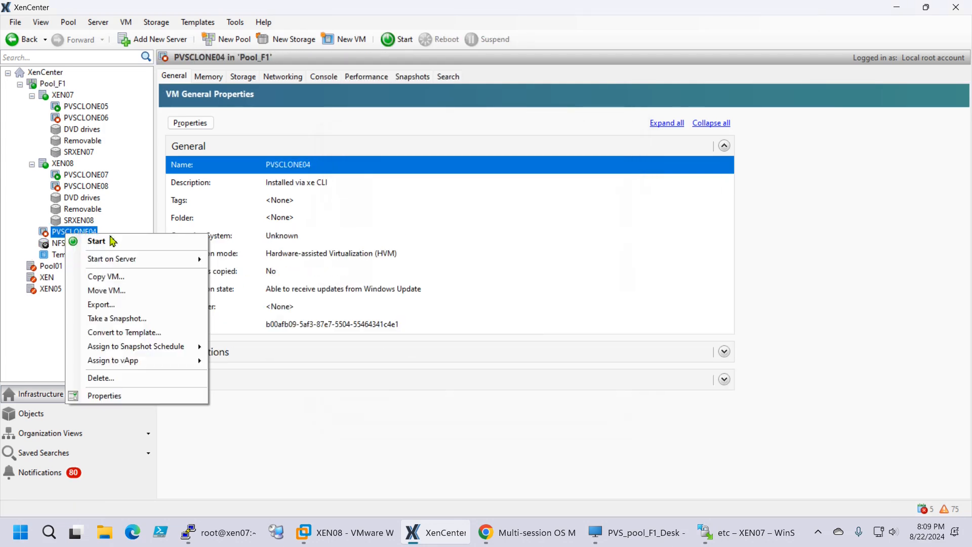
click(111, 376)
click(539, 375)
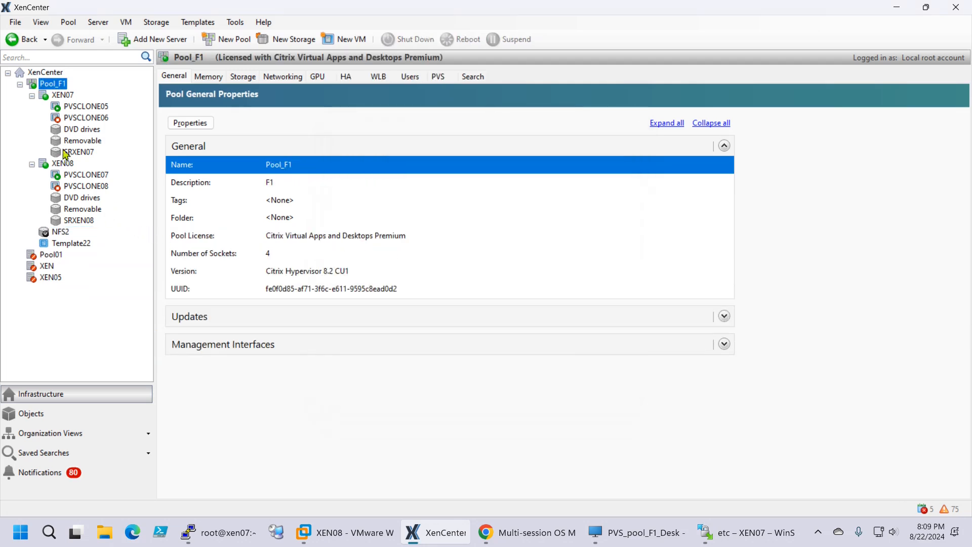
Check on the General tab that XEN07 is pool coordinator and XEN08 is not
click(56, 164)
click(64, 98)
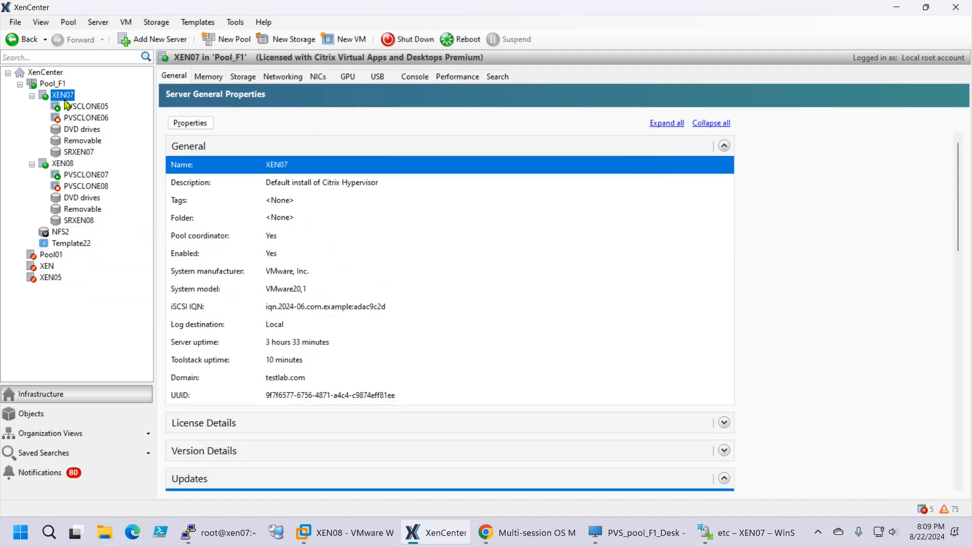
click(63, 164)
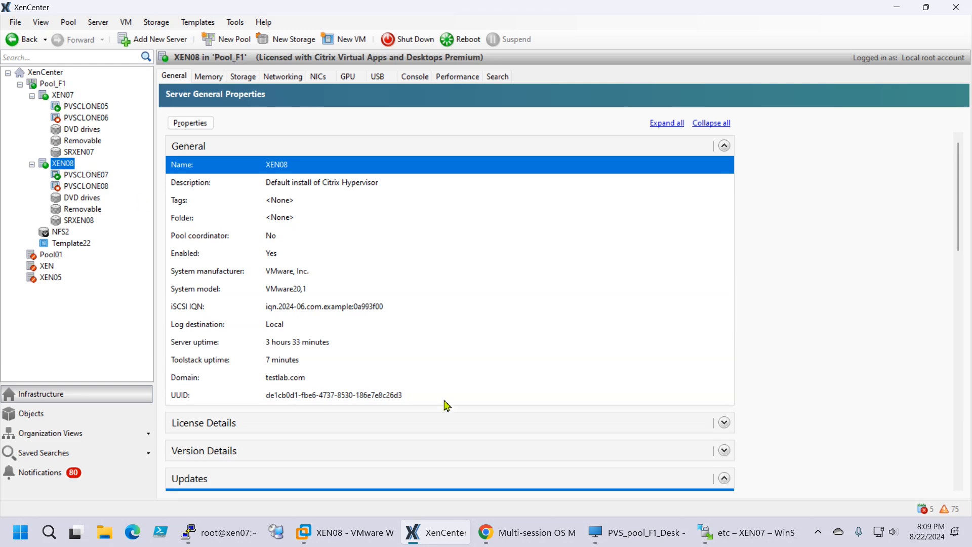
mouse_move(347, 542)
Copy the XEN06 VM's network adapter MAC address from its advanced settings, changing nothing
click(343, 541)
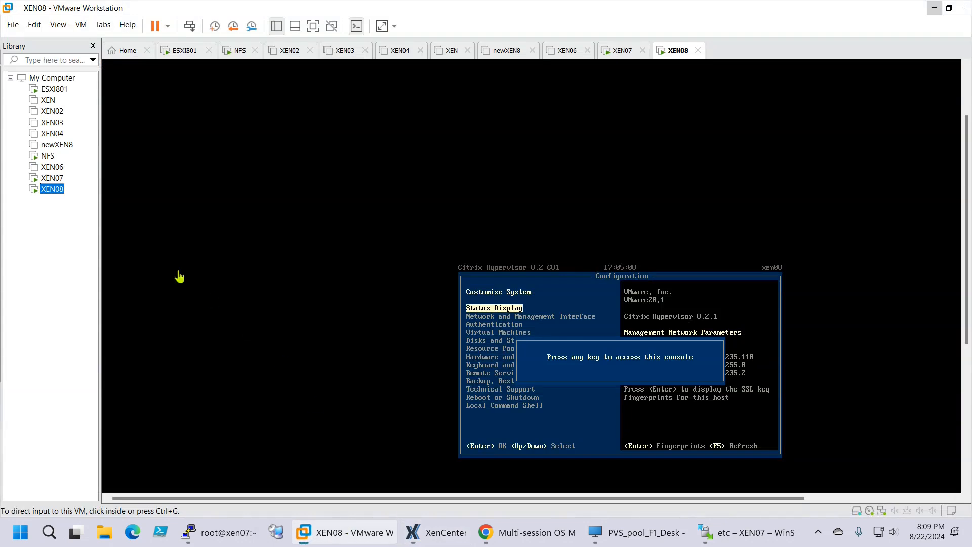
click(56, 169)
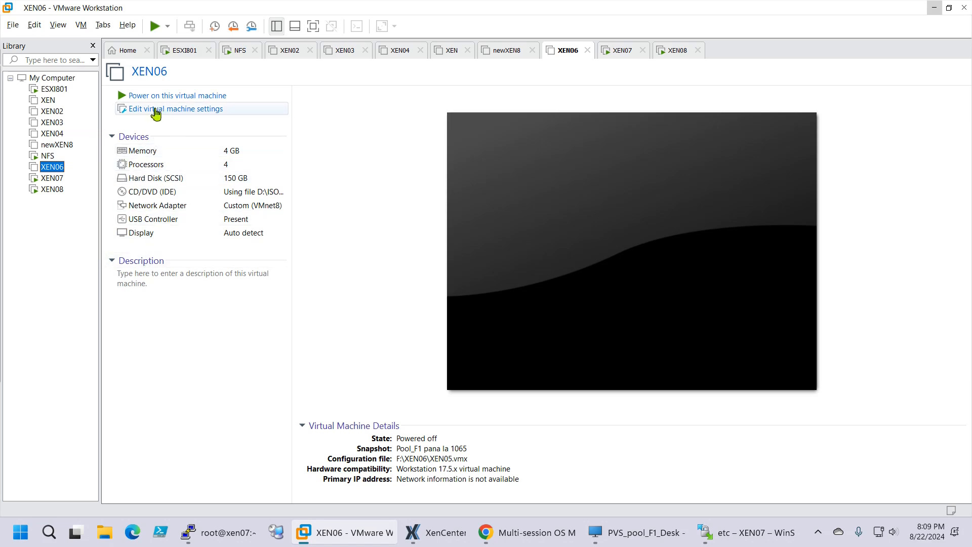
click(155, 110)
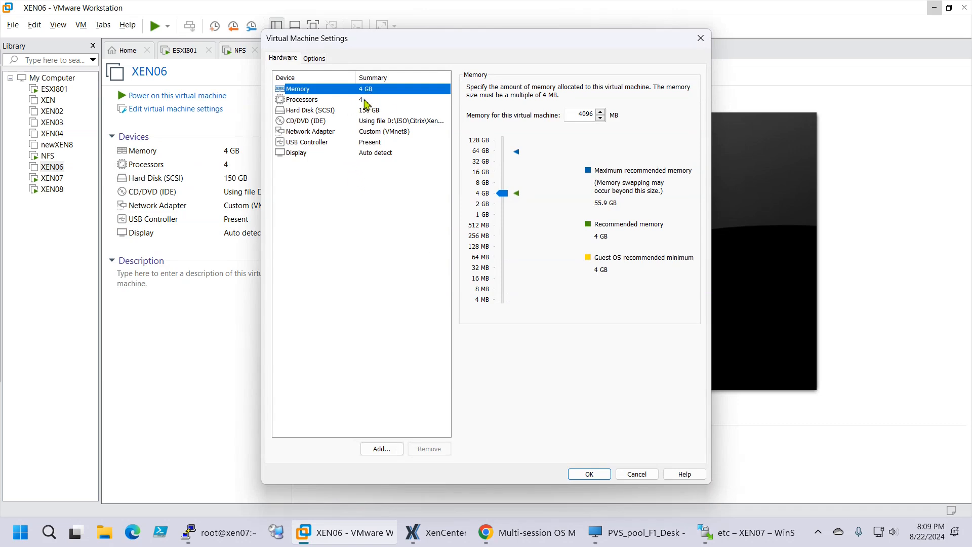
click(327, 112)
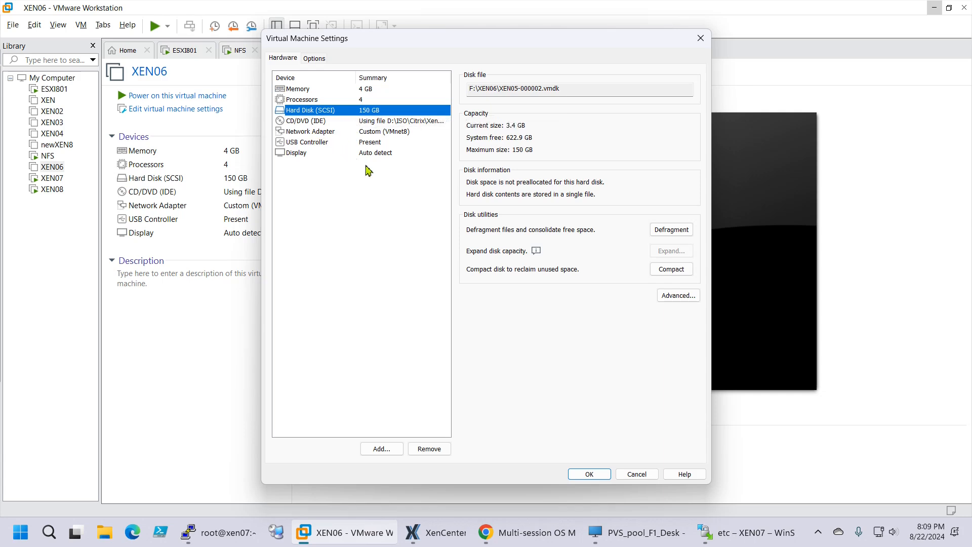
click(325, 133)
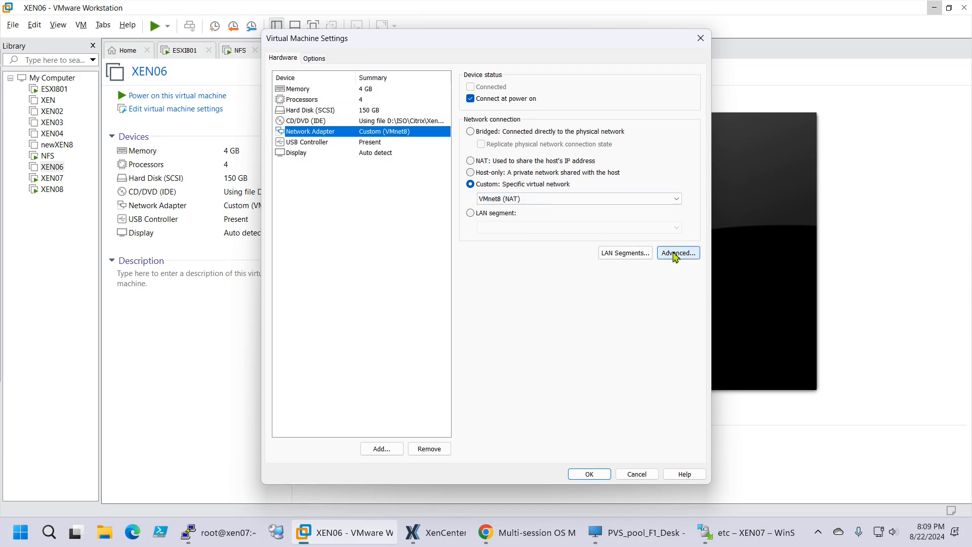
click(681, 255)
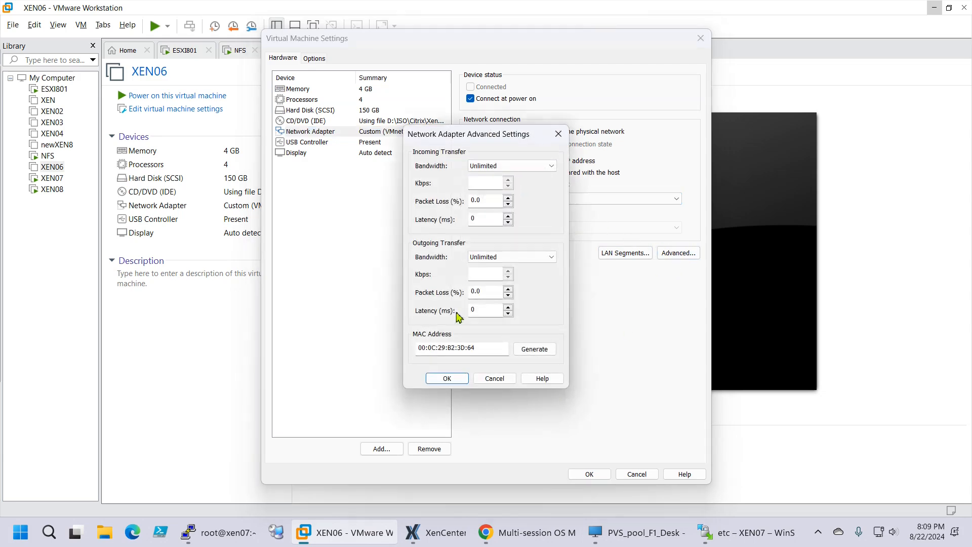
double_click(472, 347)
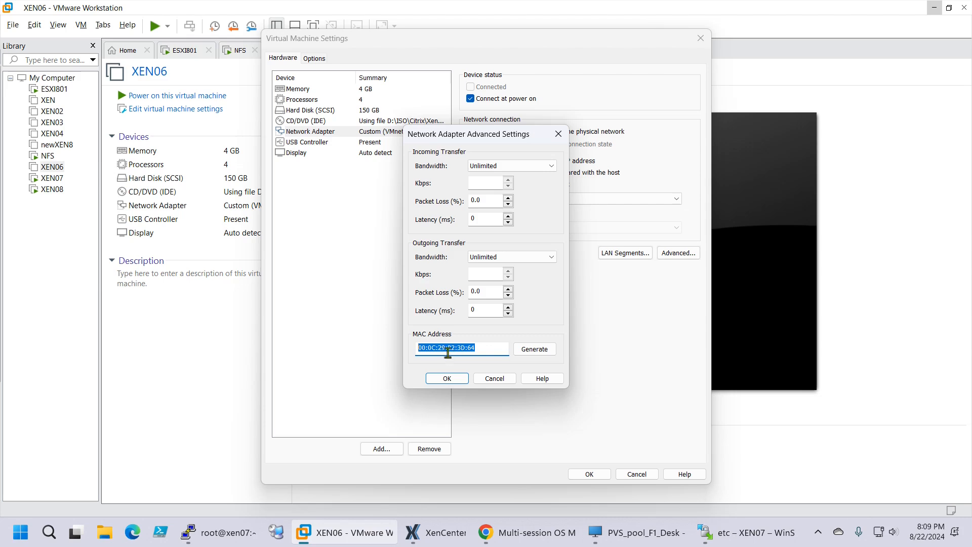
right_click(448, 353)
click(497, 221)
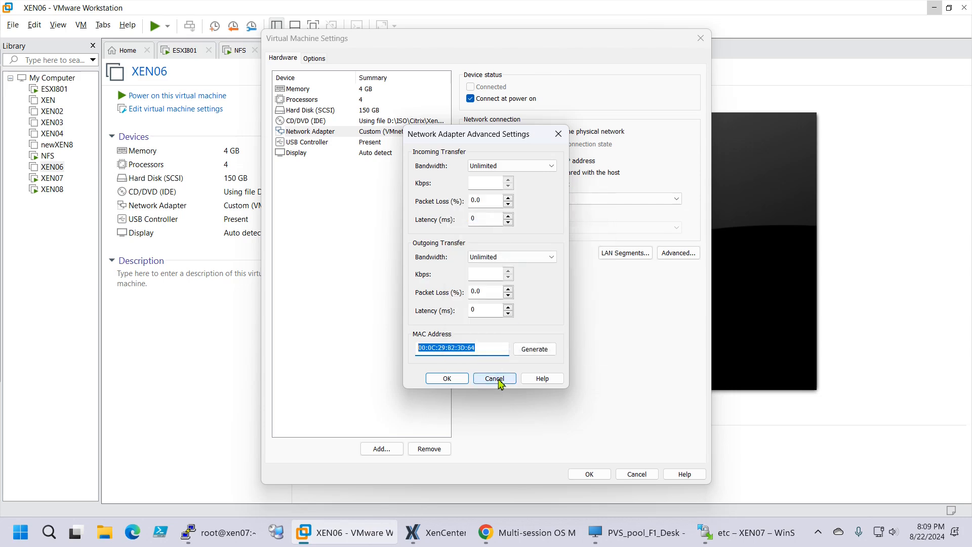
click(499, 381)
Close XEN06's settings unchanged and return to the virtual machine library
click(634, 474)
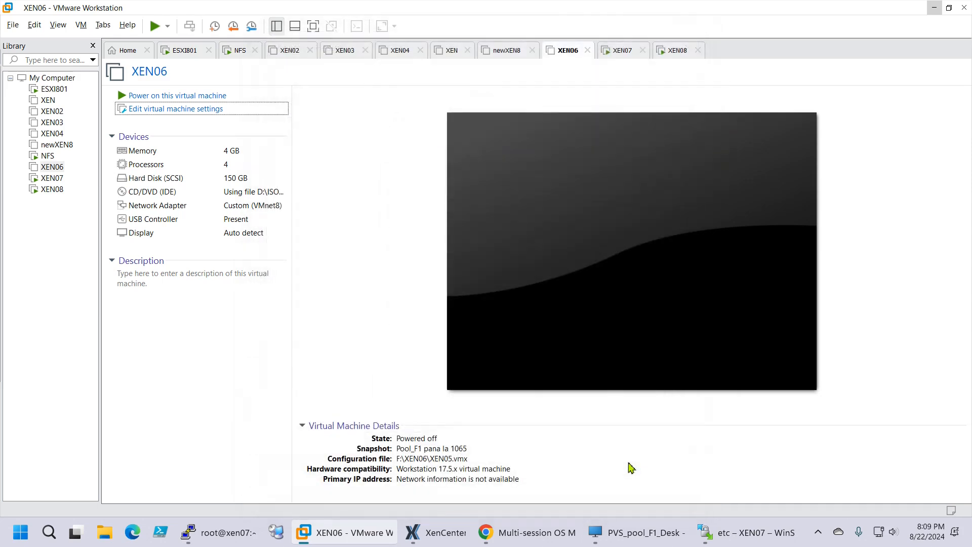
click(64, 260)
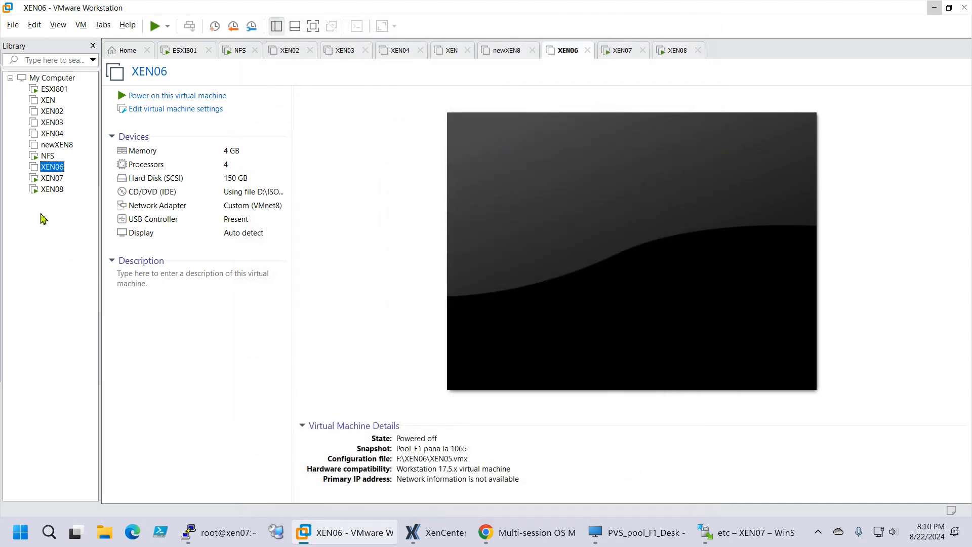
click(52, 79)
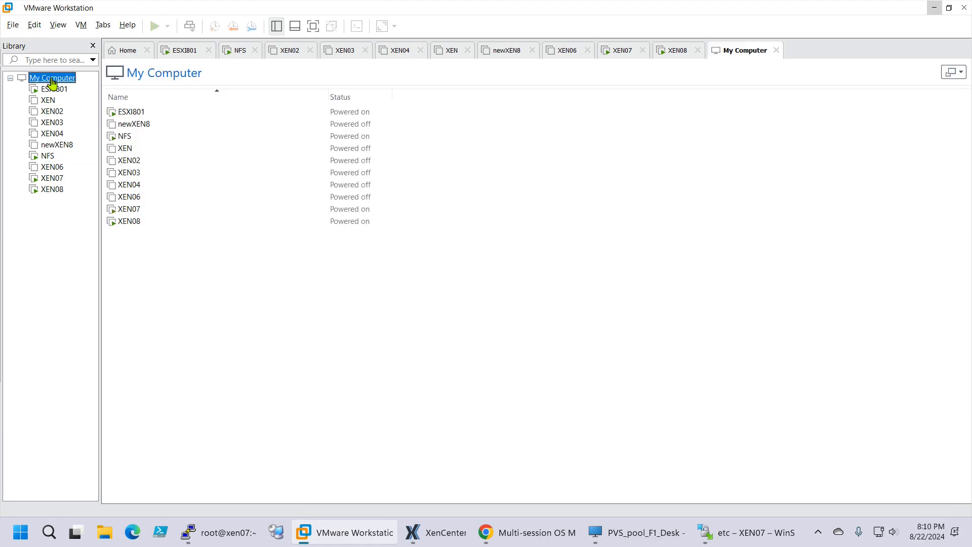
right_click(53, 81)
click(41, 252)
right_click(35, 79)
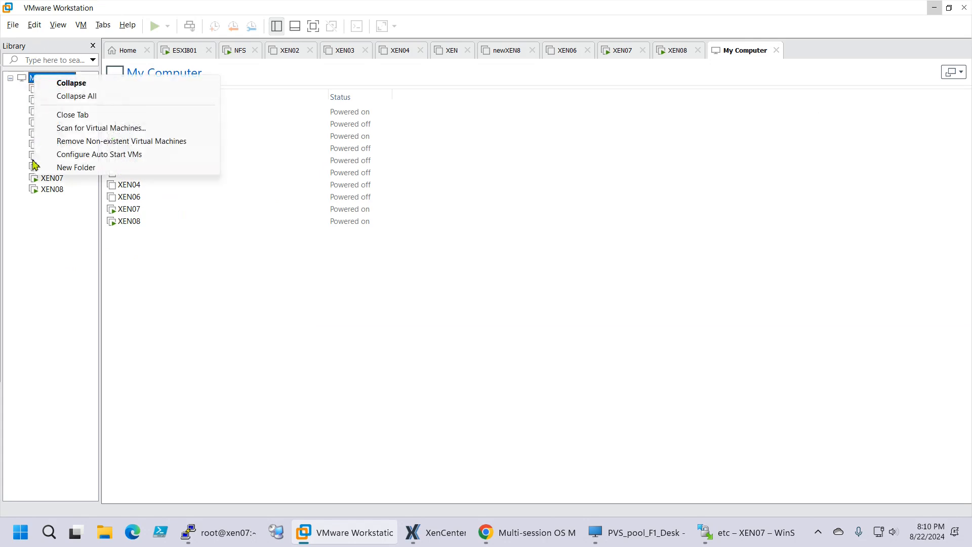
click(54, 262)
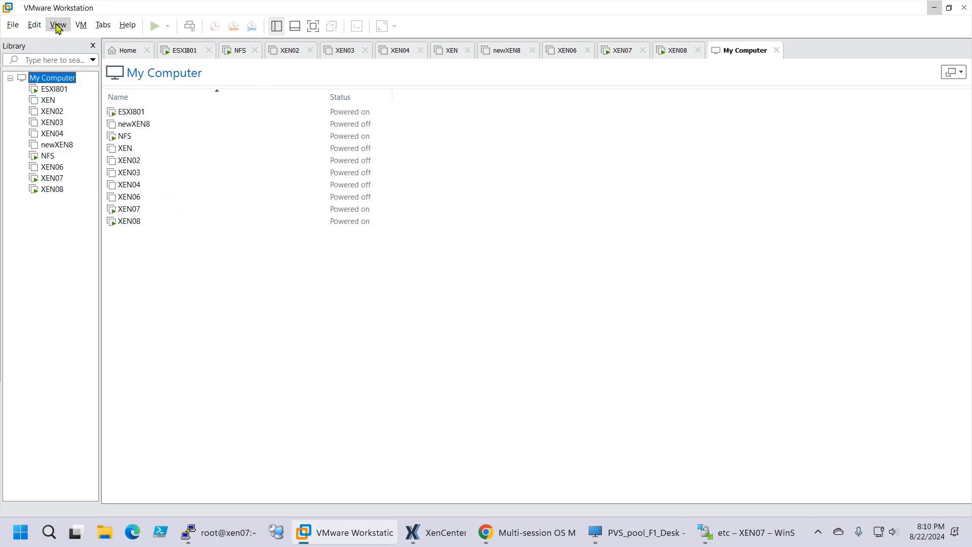
Start a Typical new virtual machine, OS installed later, with VMware ESXi 7 as guest
click(82, 25)
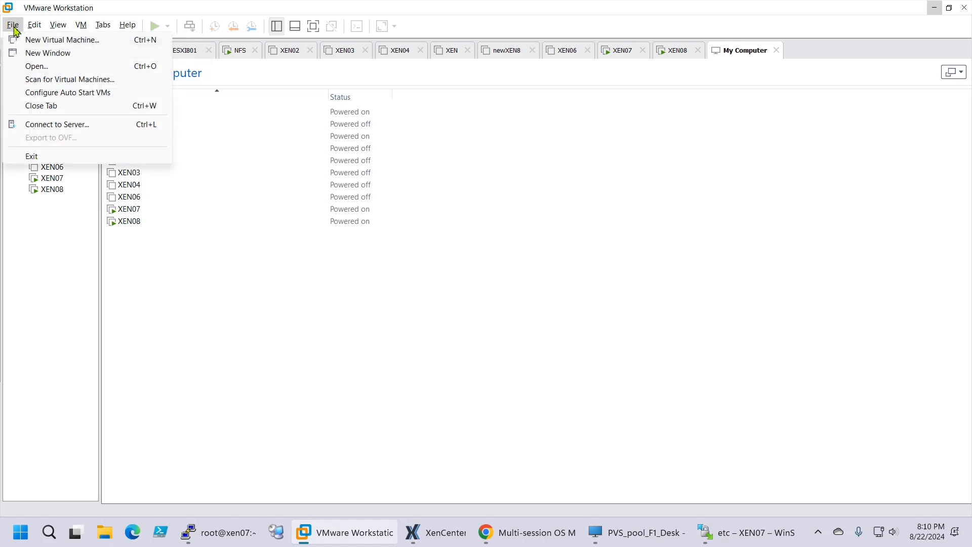
click(29, 41)
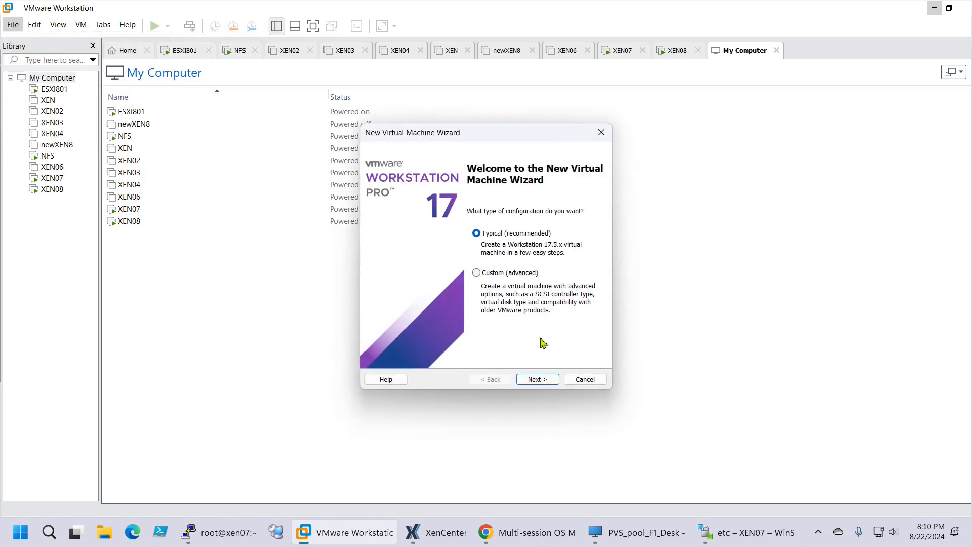
click(535, 379)
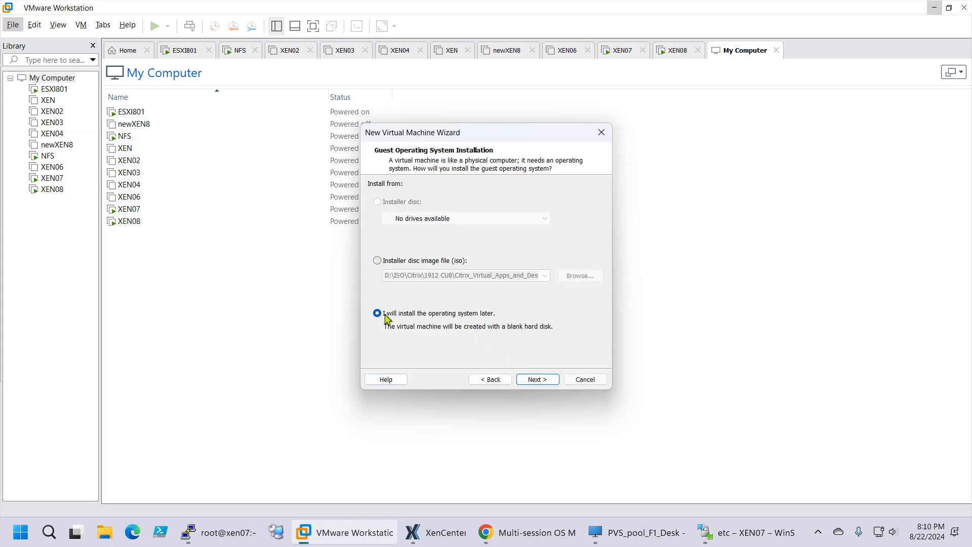
click(538, 380)
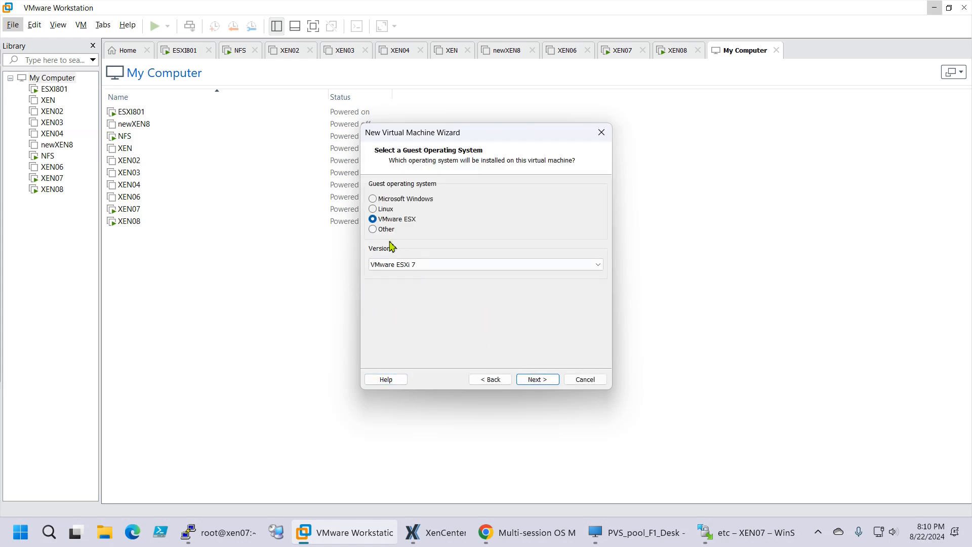
click(421, 266)
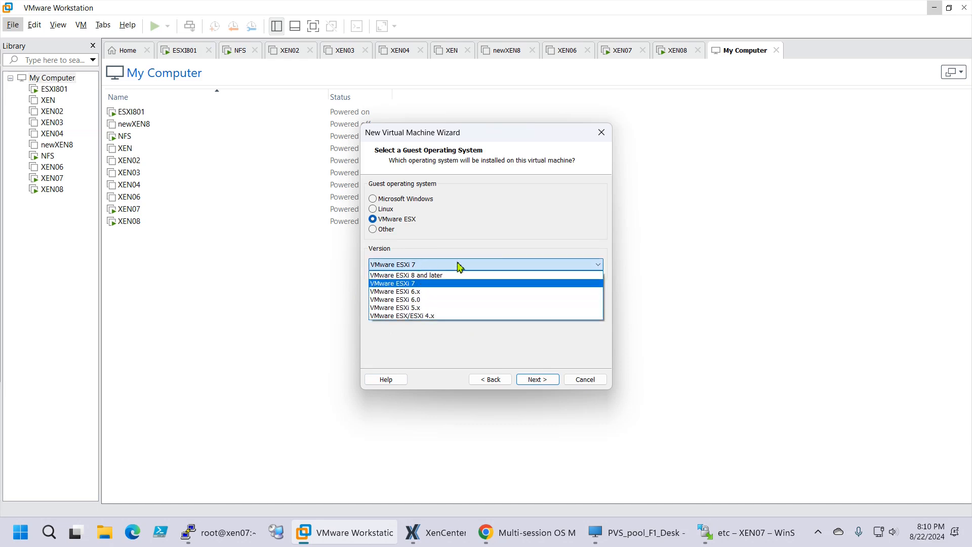
click(429, 284)
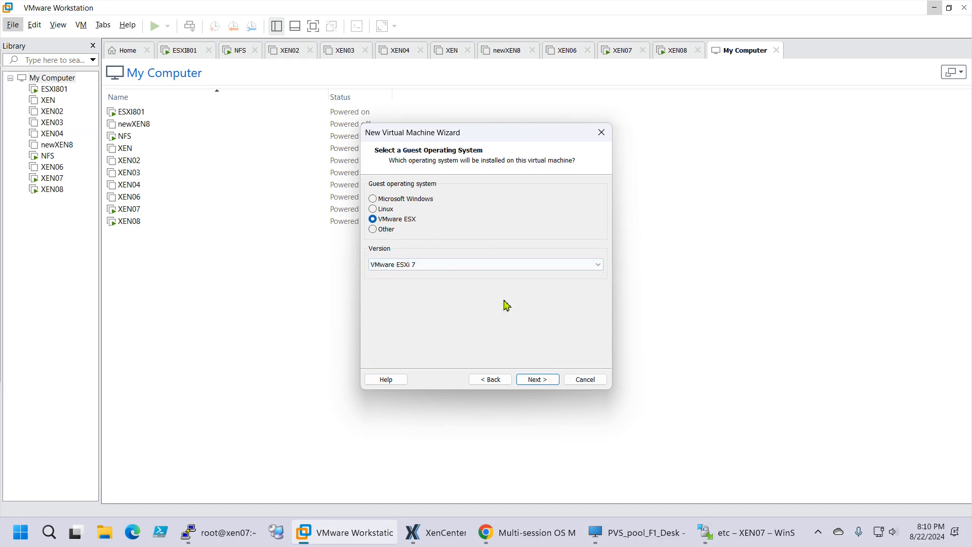
click(555, 381)
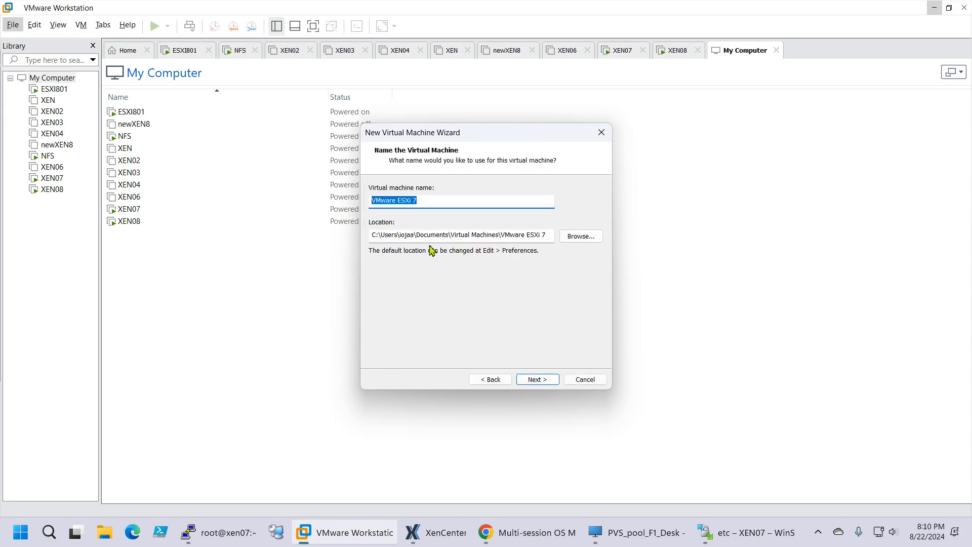
Create a XEN06_recovered folder on Laborator (F:) and use it as the VM location
click(587, 242)
scroll(481, 256, down, 2)
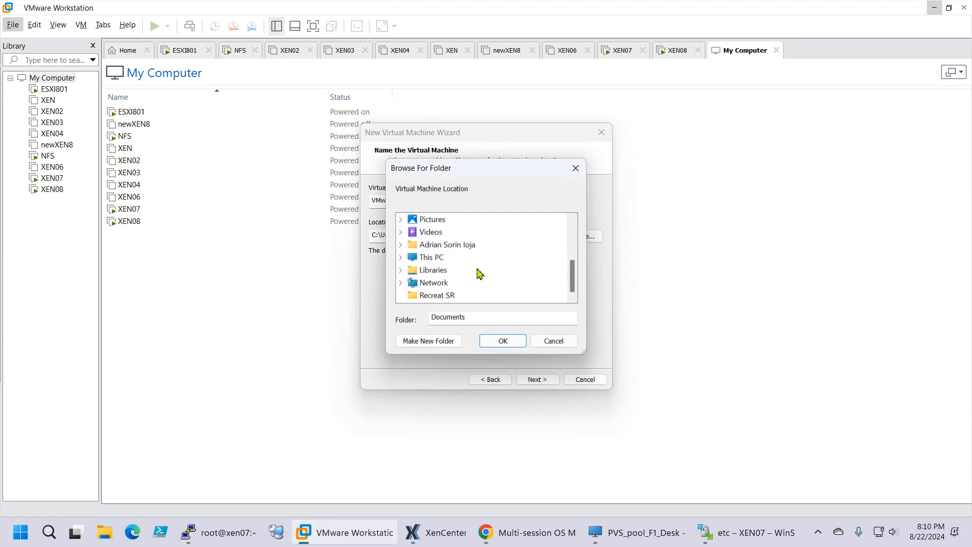
click(554, 340)
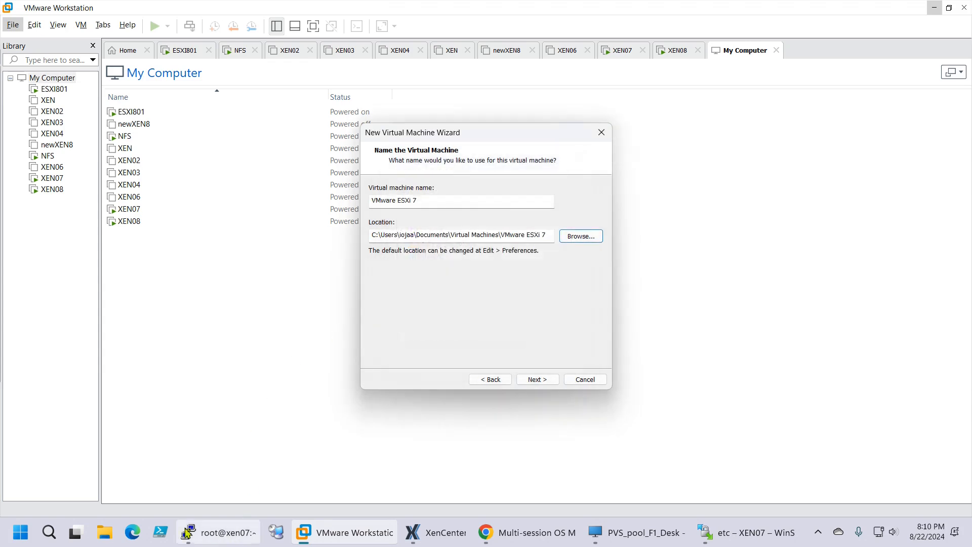
click(569, 237)
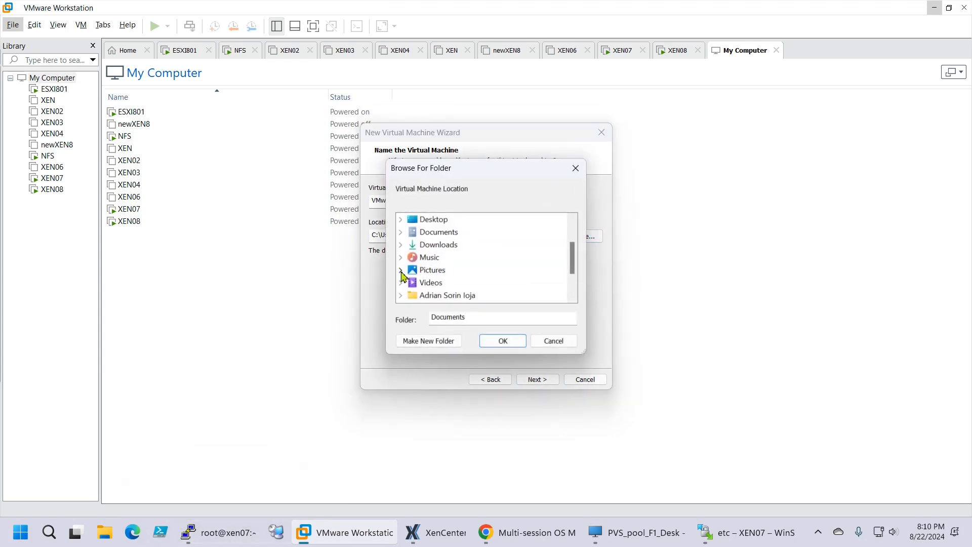
drag(569, 258, 571, 278)
click(401, 263)
scroll(493, 266, down, 1)
click(416, 259)
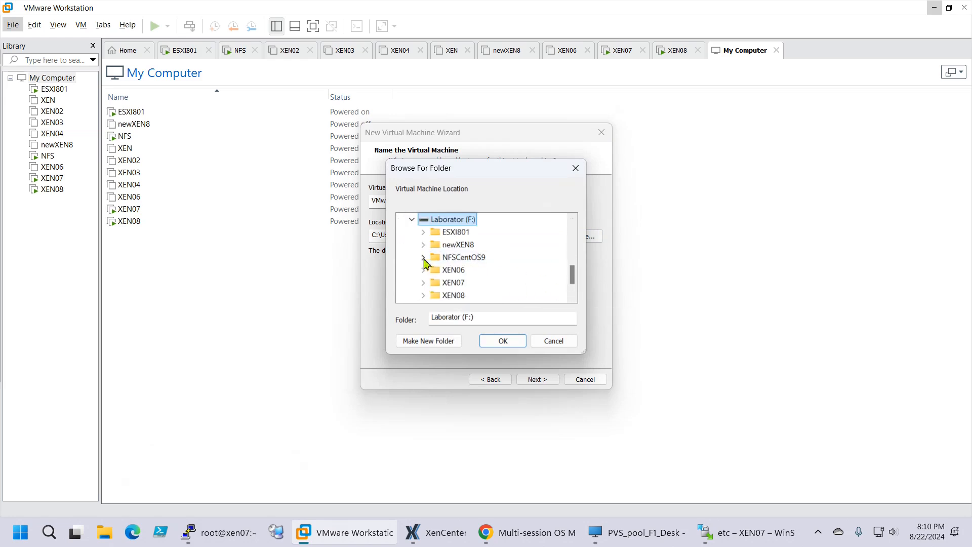
scroll(489, 281, down, 1)
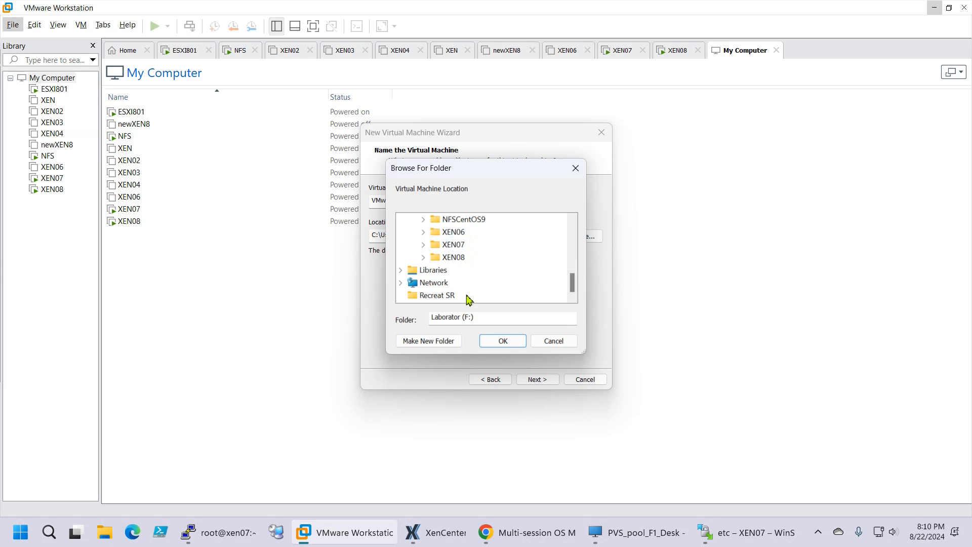
click(429, 341)
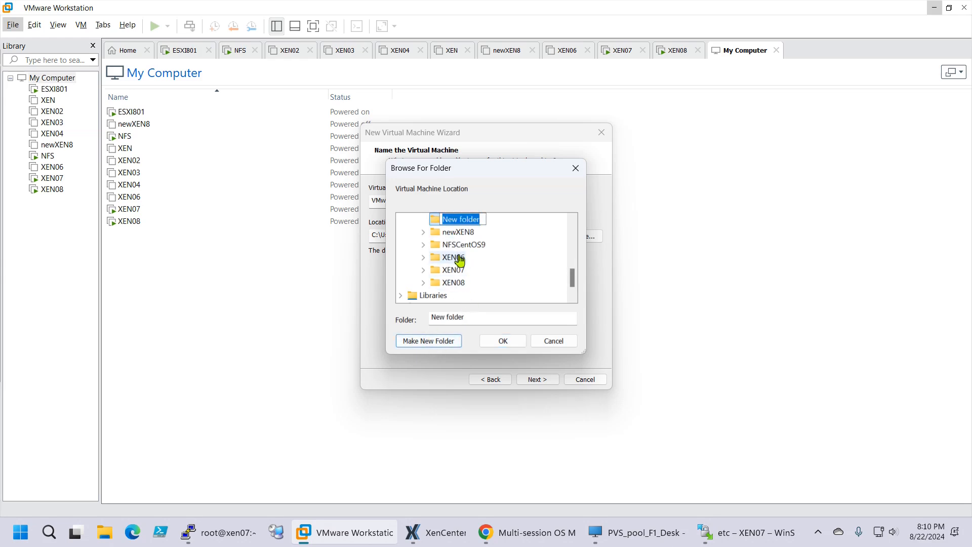
text(XEN06_recove)
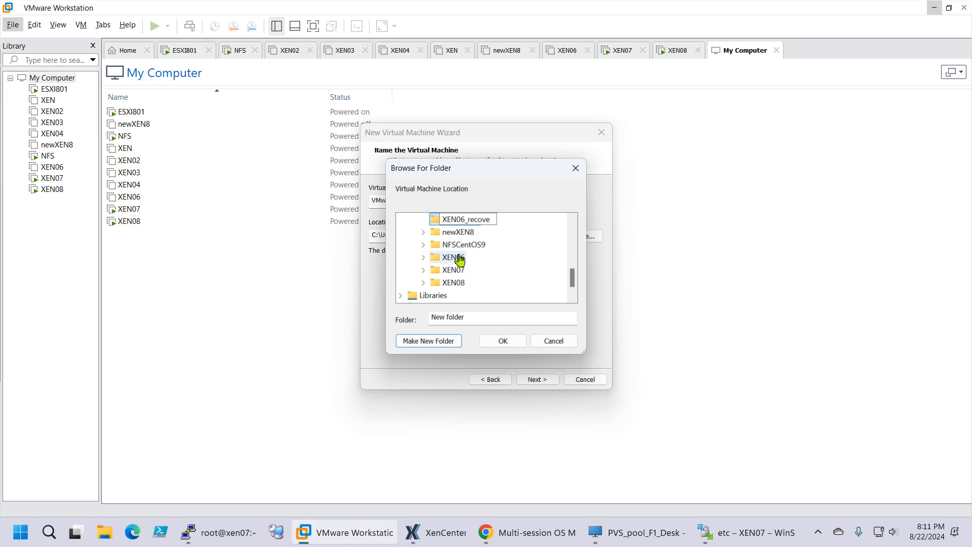
text(red)
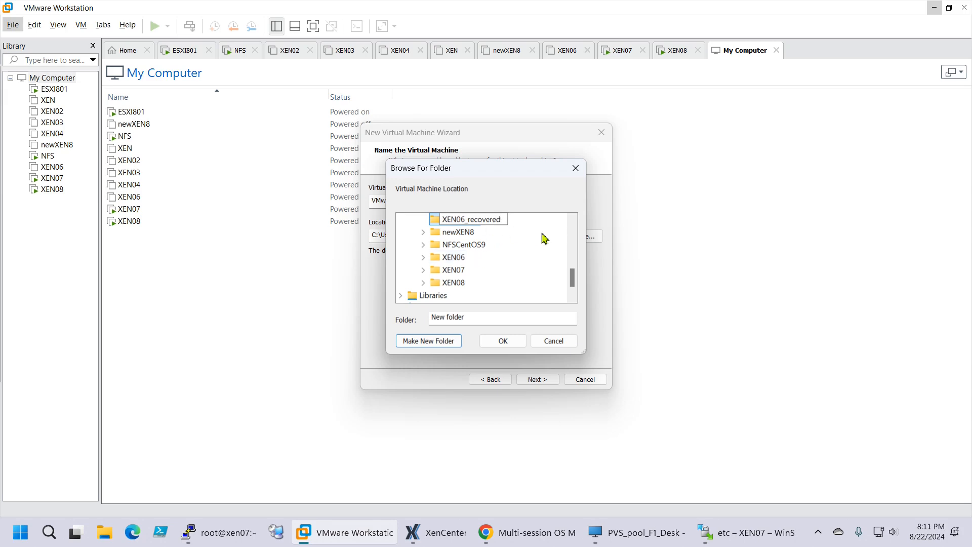
key(Return)
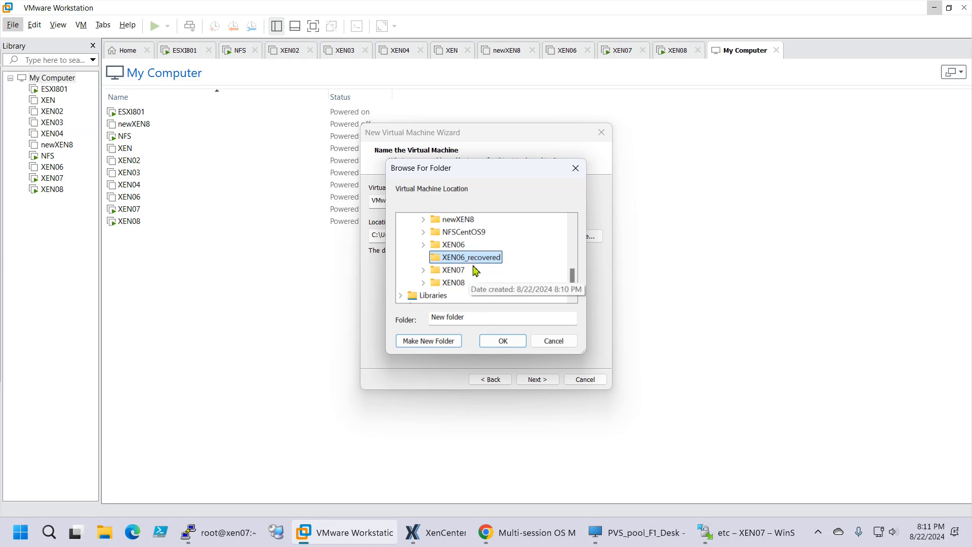
double_click(453, 270)
click(423, 220)
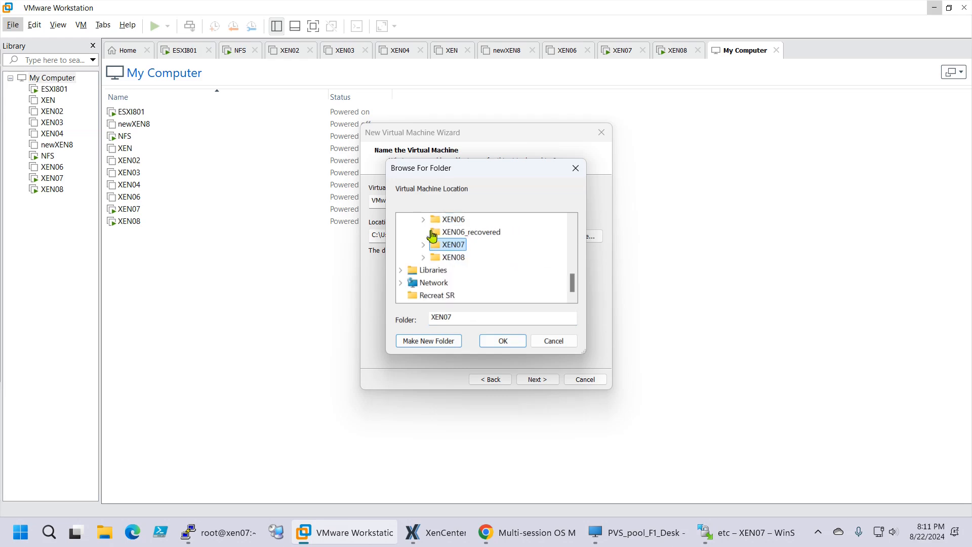
click(468, 232)
click(496, 344)
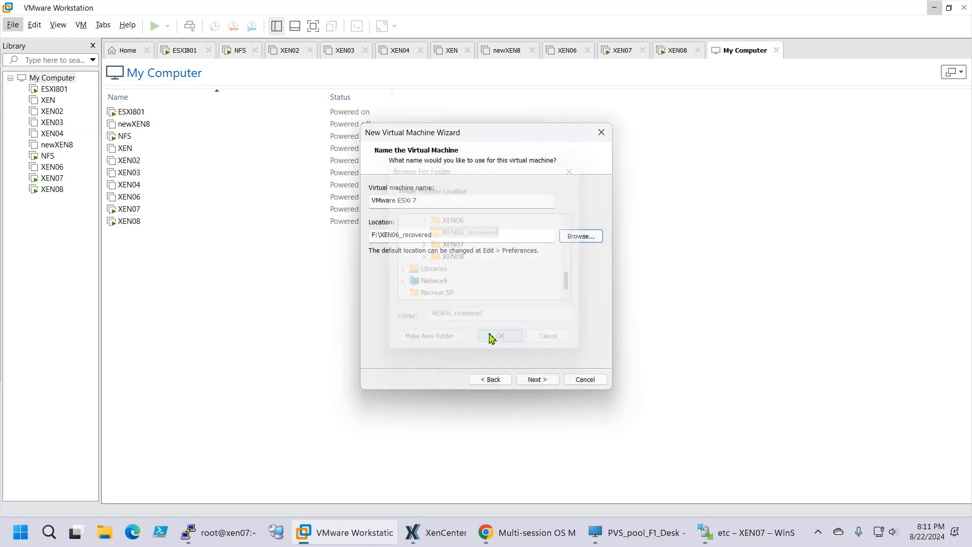
Name the VM XEN06_recovered and give it a 150 GB disk stored as a single file
drag(431, 204, 370, 205)
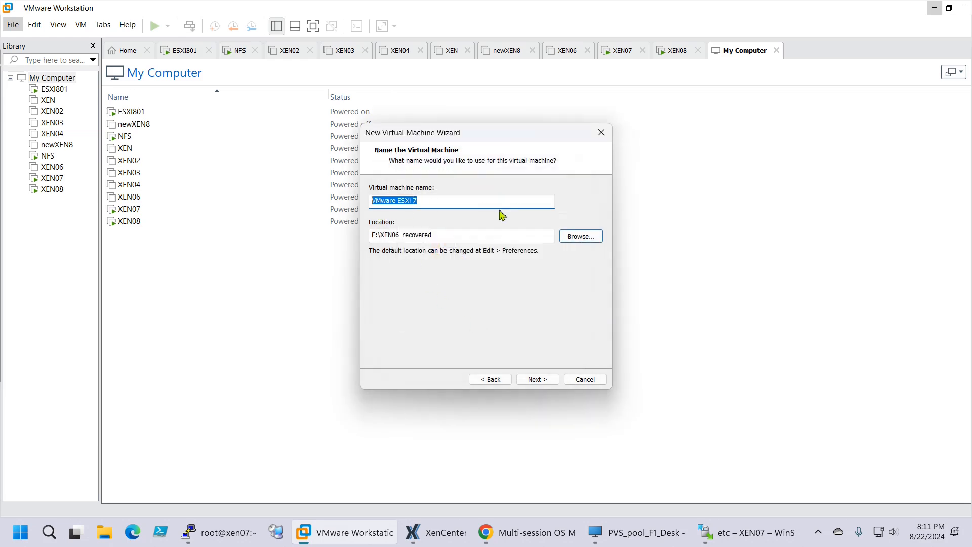
text(XEN06_recovered)
click(537, 380)
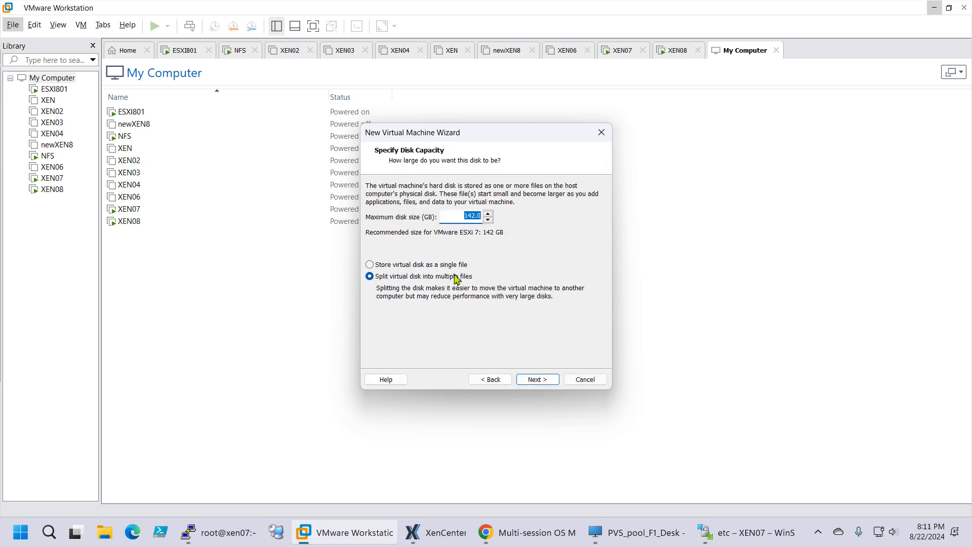
double_click(465, 217)
click(490, 213)
click(490, 213)
click(489, 213)
click(389, 266)
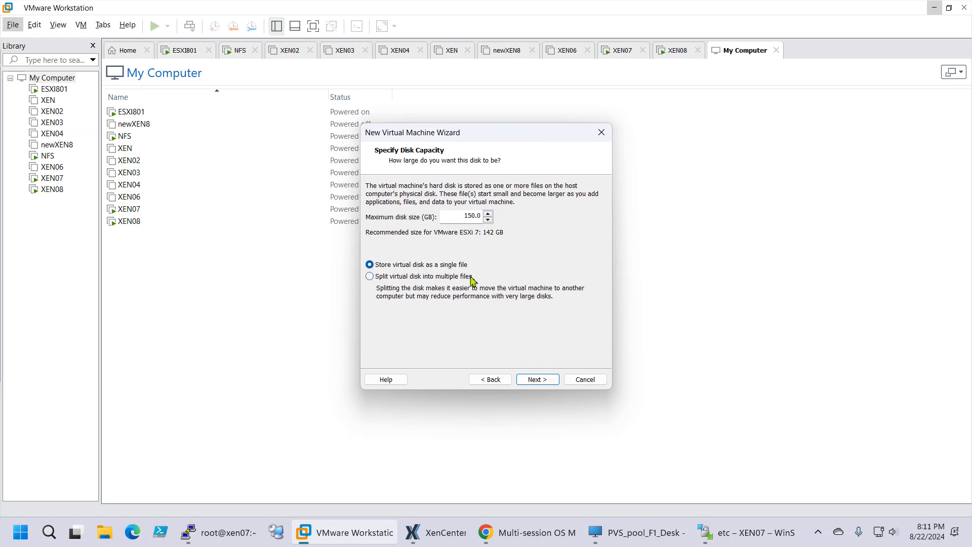
click(547, 377)
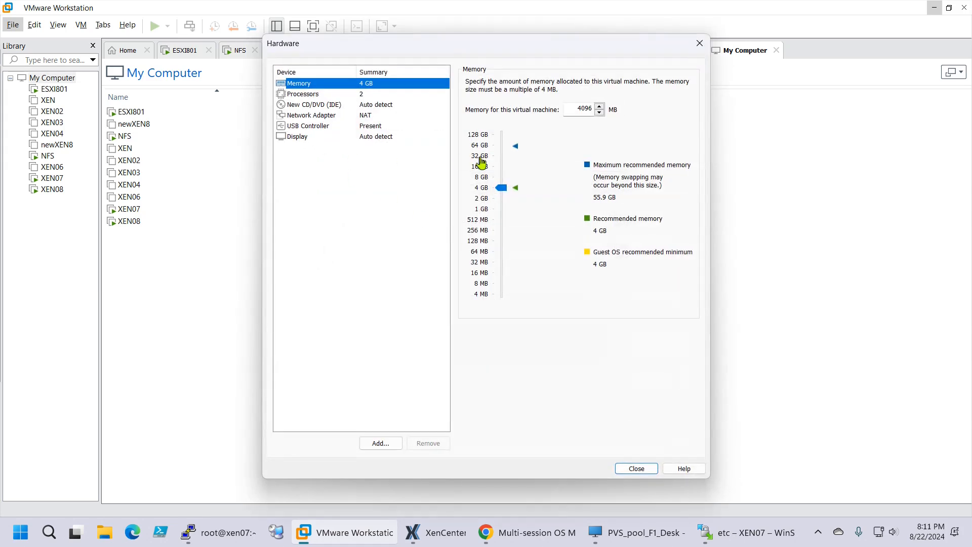
Set the new machine's processor count to 4
click(322, 94)
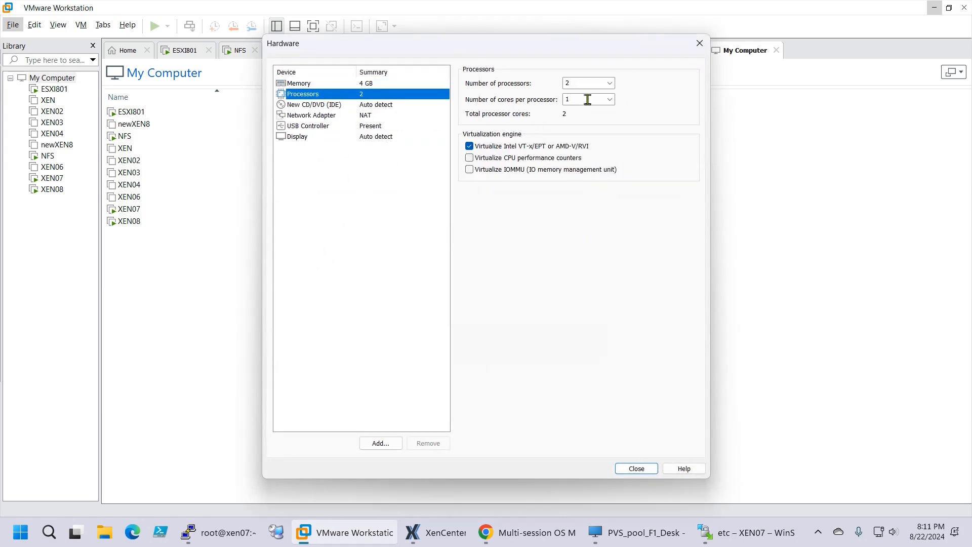
click(610, 83)
click(598, 117)
Put the network adapter on Custom VMnet8 with XEN06's copied MAC address, then finish creating the VM
click(311, 115)
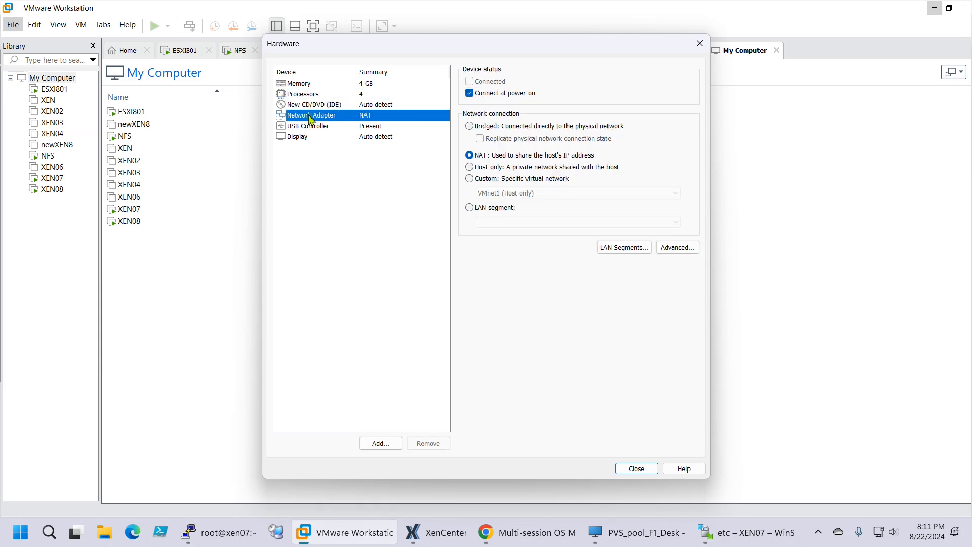
click(496, 179)
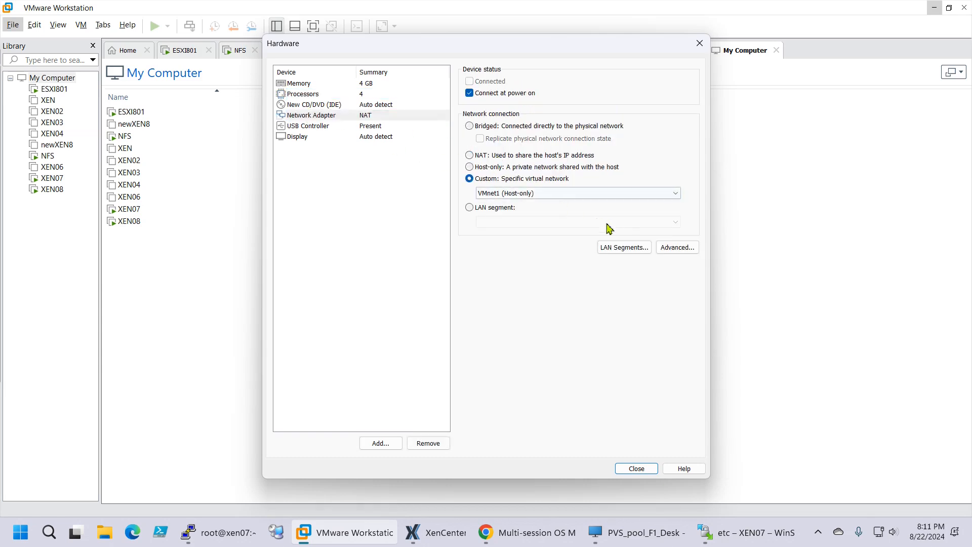
click(624, 247)
click(553, 333)
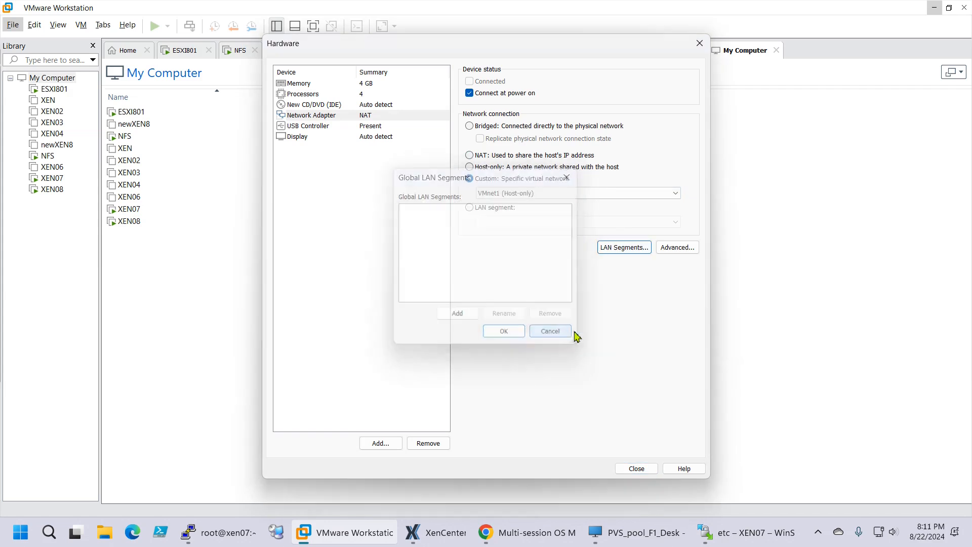
click(686, 251)
click(461, 350)
text(00:0C:29:B2:3D:64)
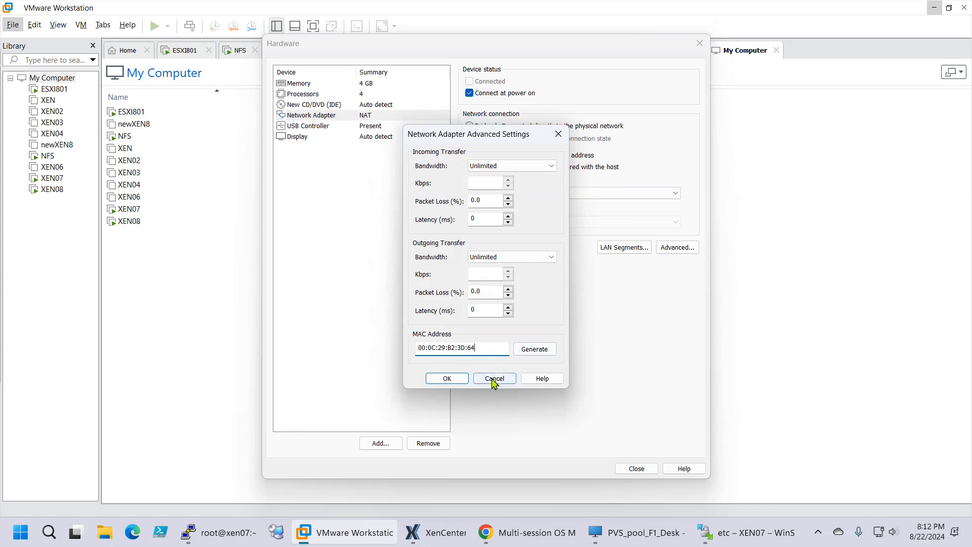
click(446, 380)
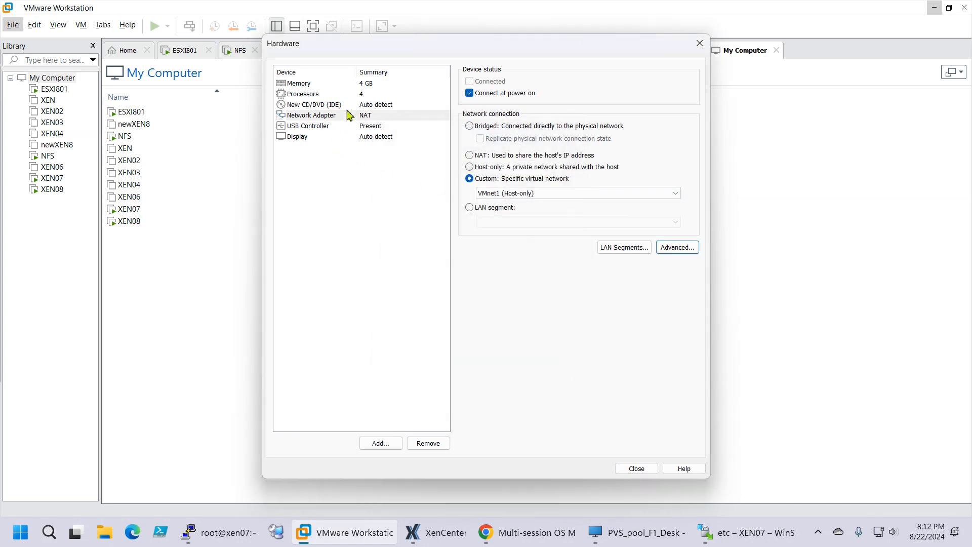
click(507, 194)
click(507, 211)
click(636, 469)
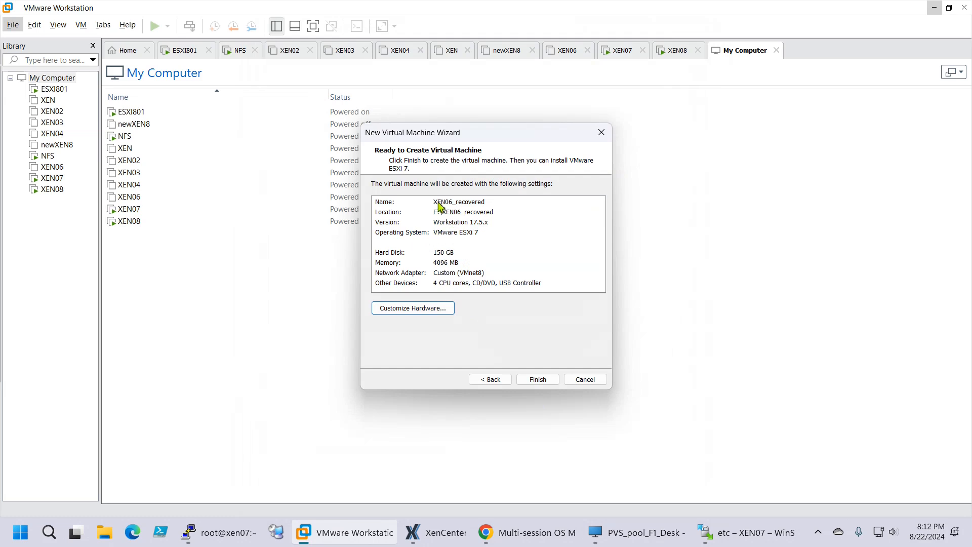
click(538, 380)
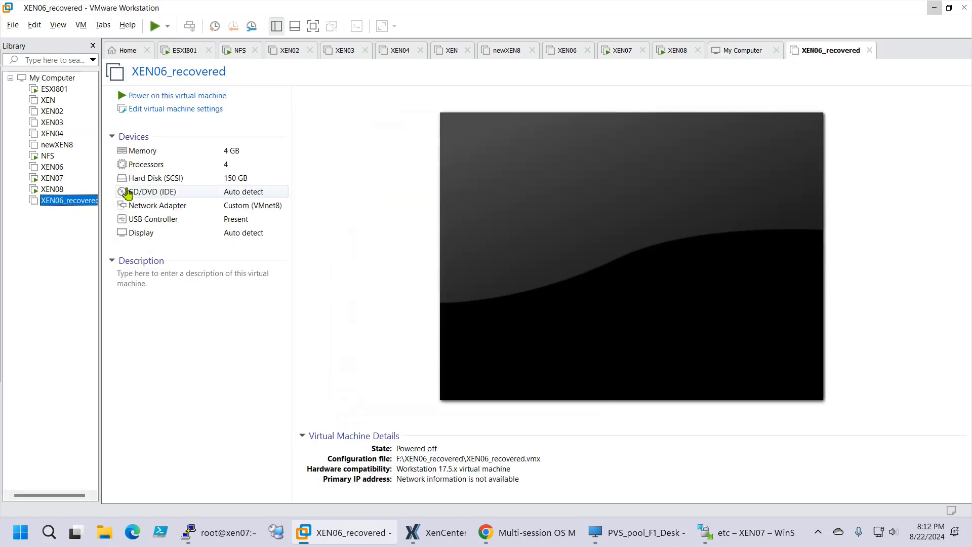
Attach CitrixHypervisor-8.2.1-install-cd.iso from D:\ISO\Citrix\XenServer to XEN06_recovered's CD/DVD drive
click(126, 192)
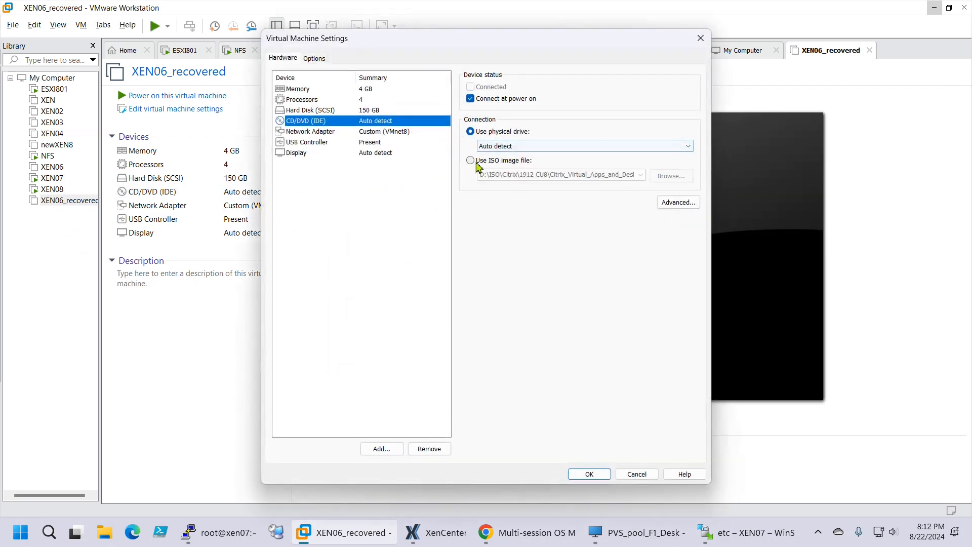
click(503, 160)
click(640, 175)
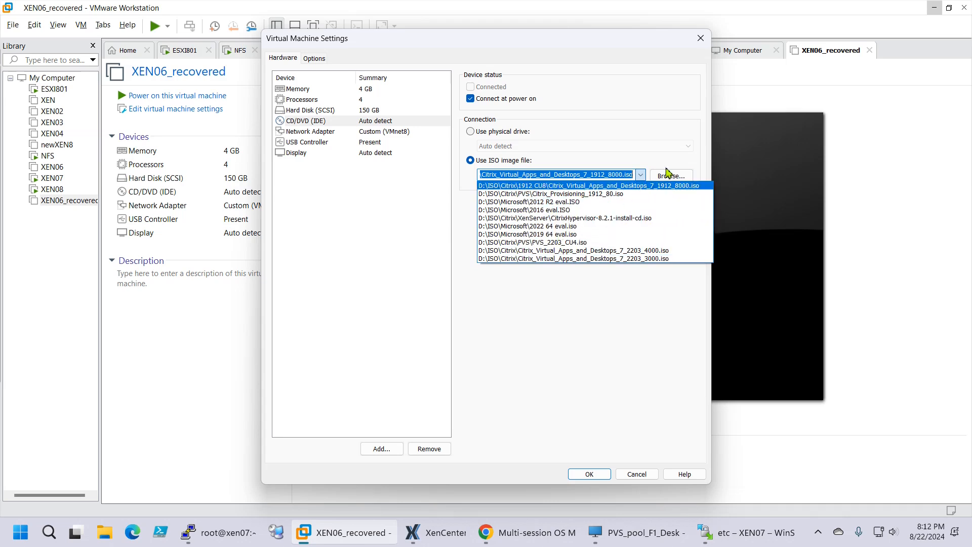
click(664, 173)
click(670, 176)
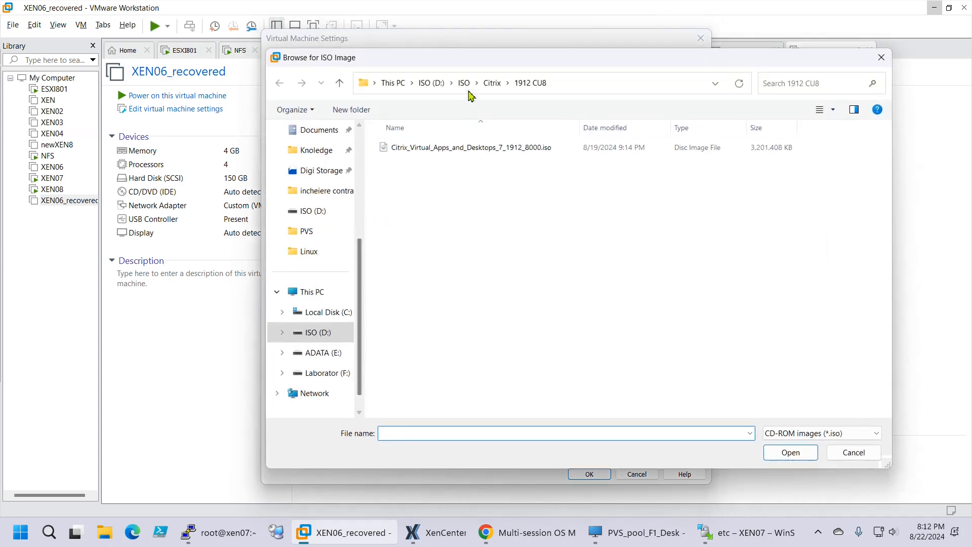
click(491, 83)
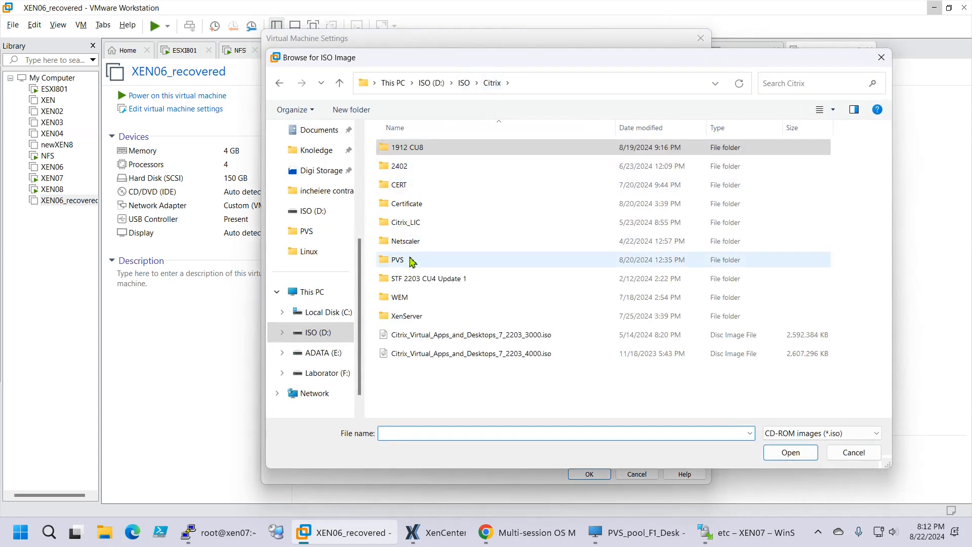
double_click(411, 316)
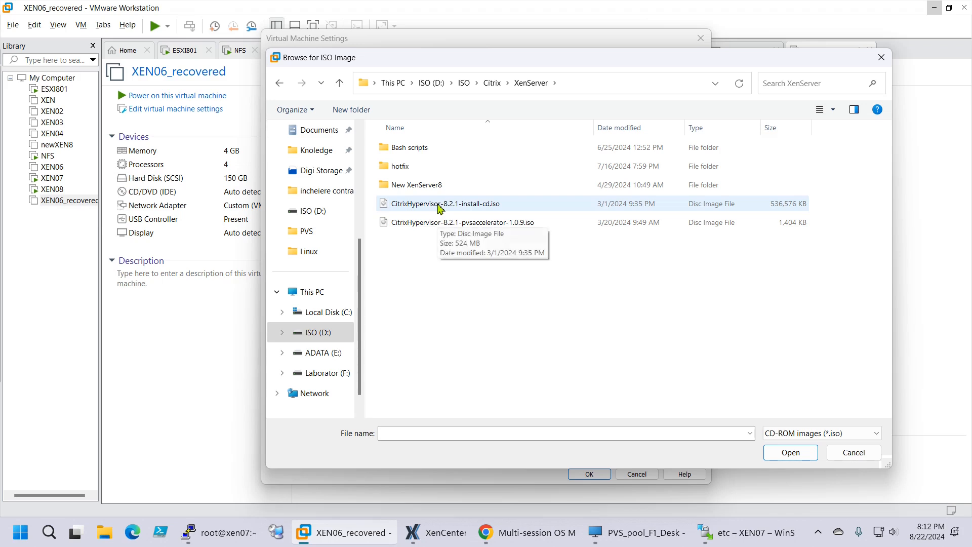
click(439, 206)
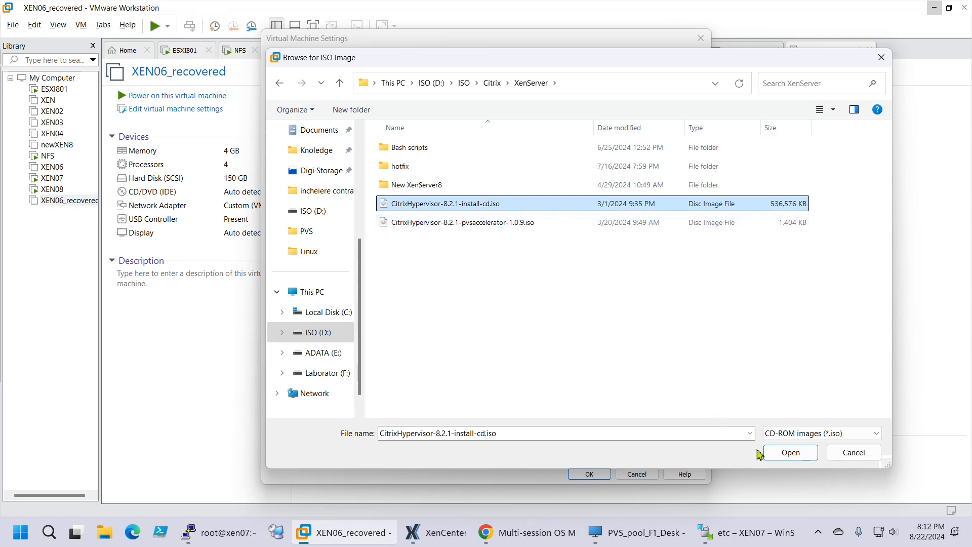
click(780, 456)
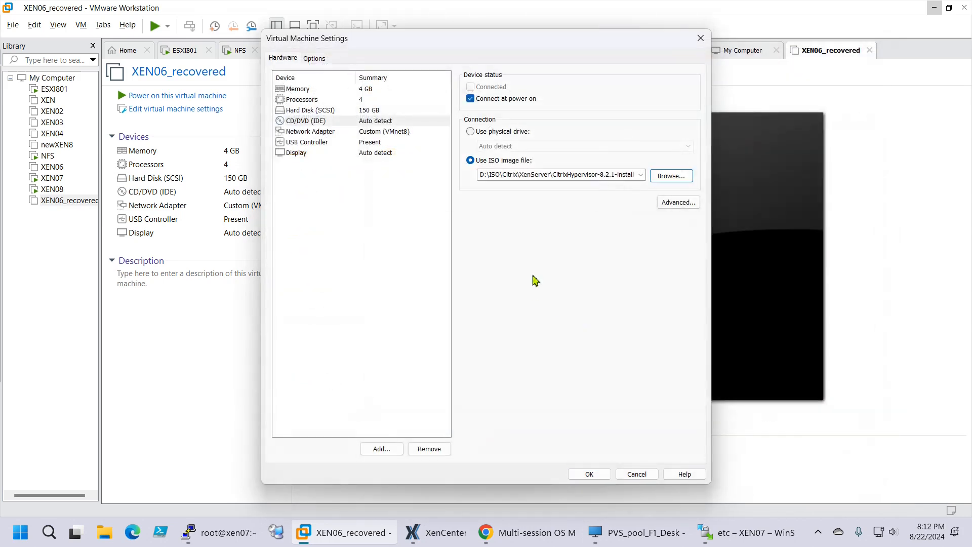
click(590, 474)
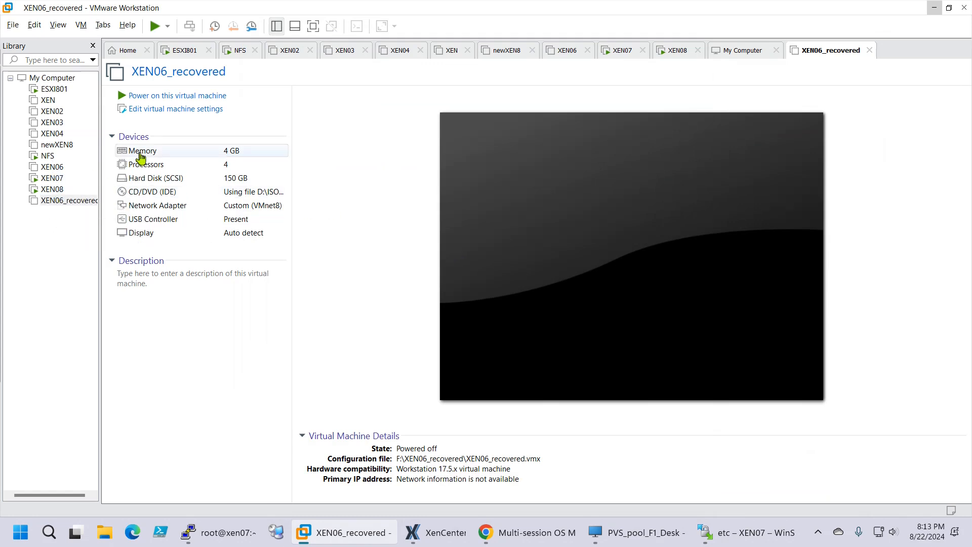
Power on XEN06_recovered and boot the GRUB install entry from the Citrix ISO
click(160, 100)
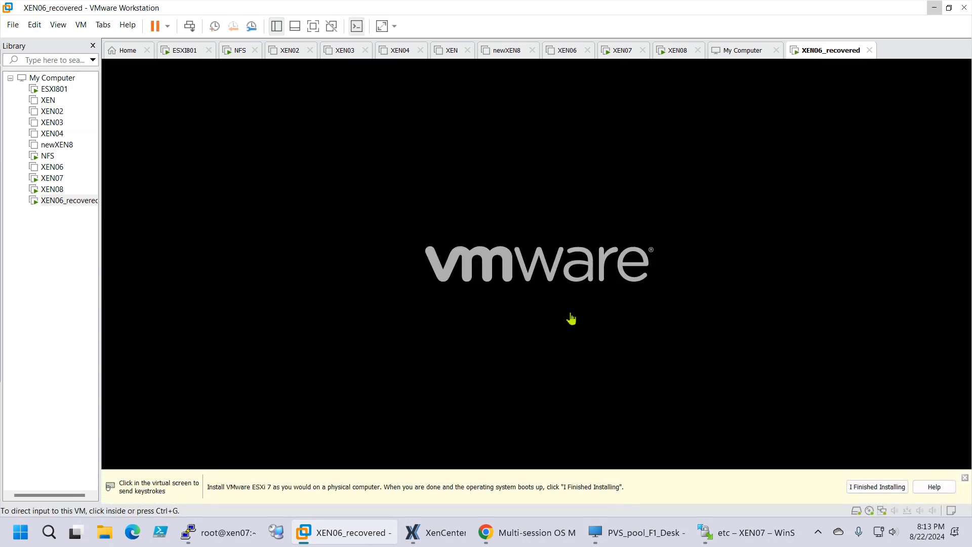
click(488, 272)
key(Return)
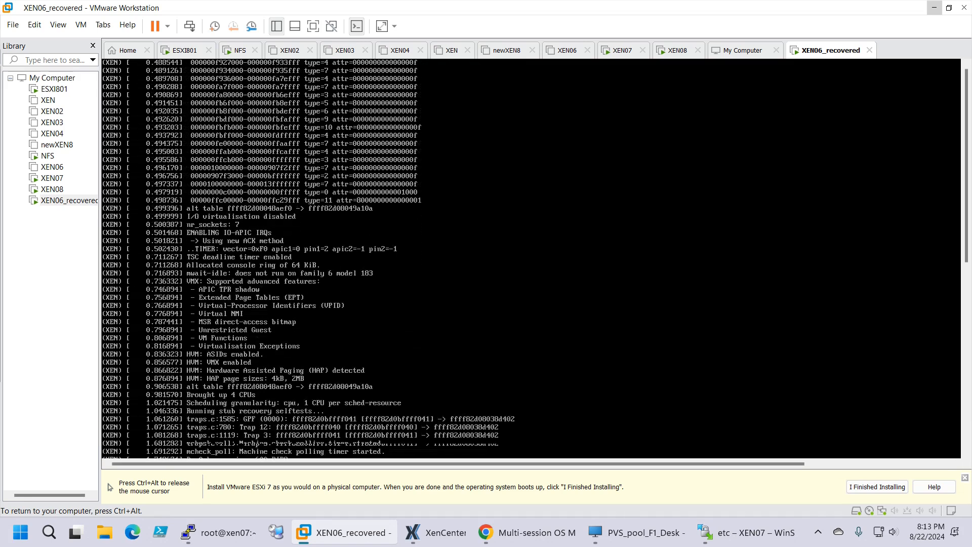
key(ctrl+alt)
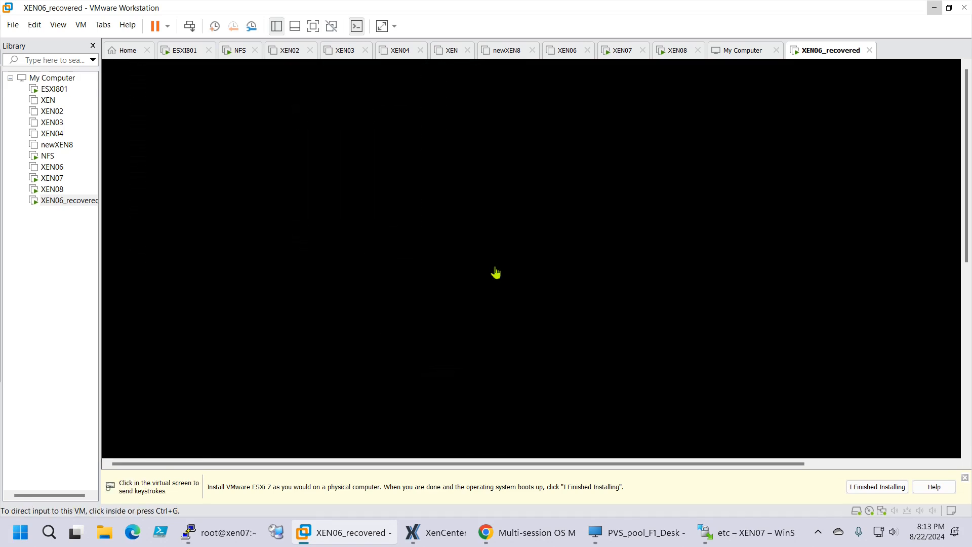
Log in to the saved NFS server site in a new WinSCP session
click(708, 535)
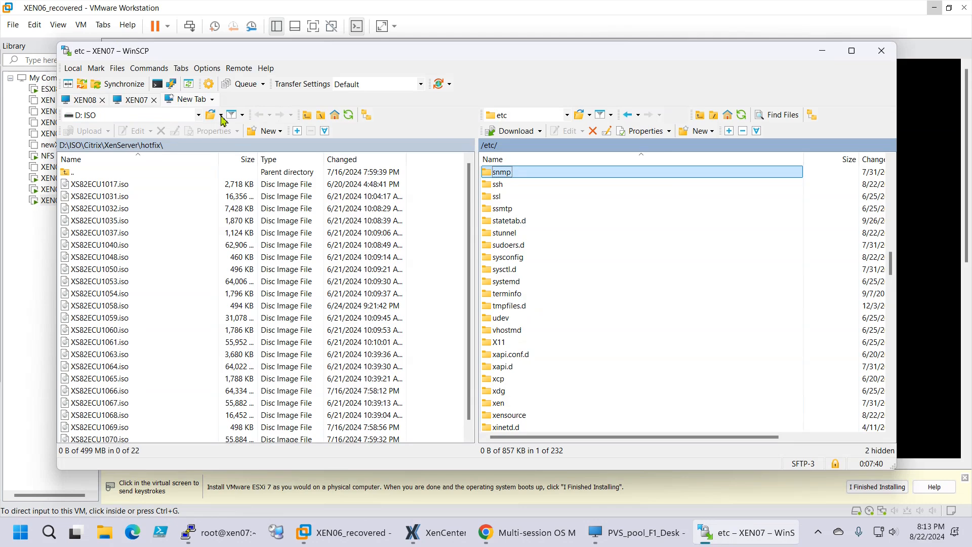
key(ctrl+n)
click(306, 185)
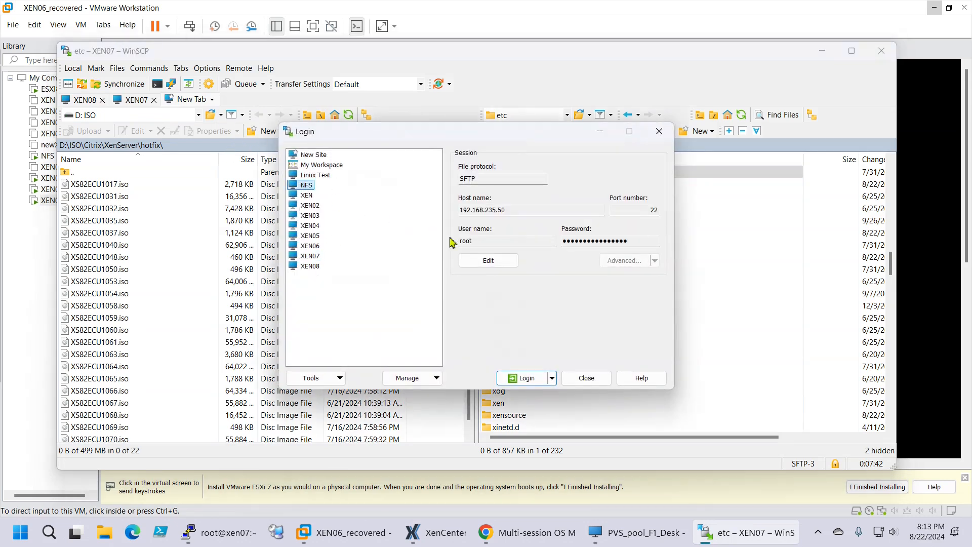
click(516, 376)
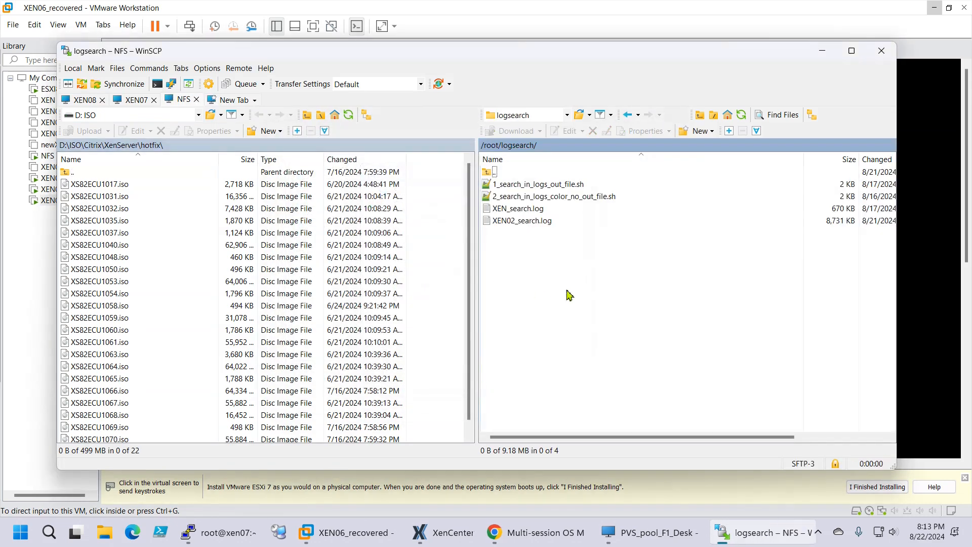
Browse the hotfix ISOs in /root/hotfix, return to /root, and minimize WinSCP
double_click(494, 173)
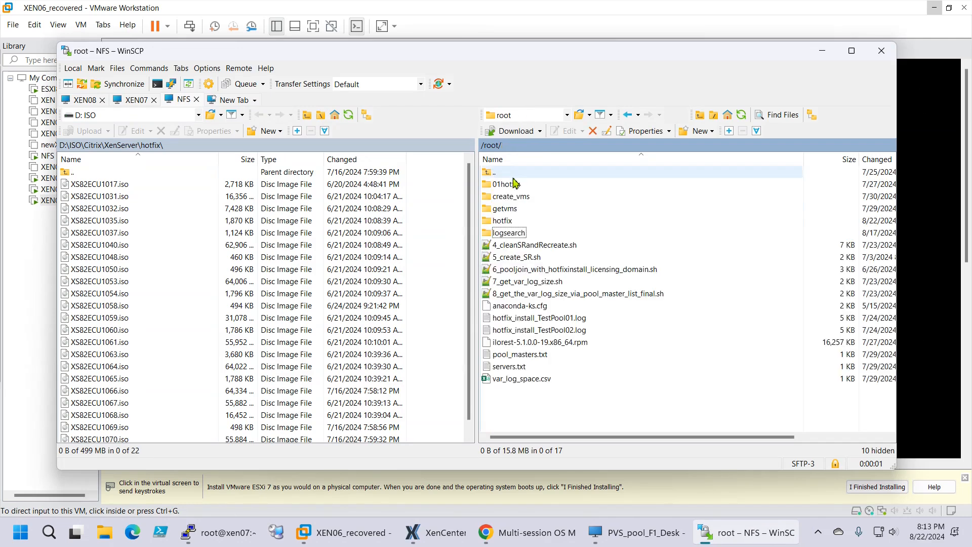
double_click(509, 220)
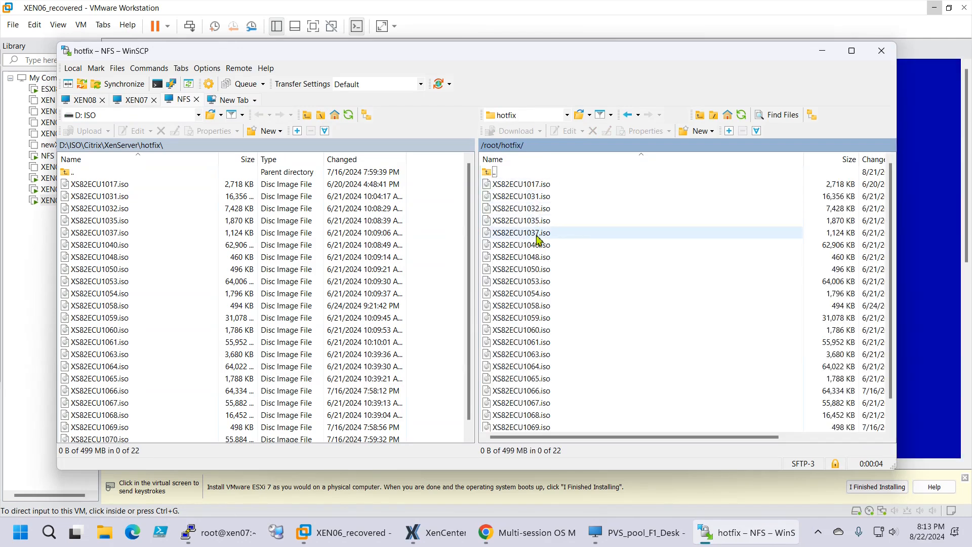
scroll(561, 378, down, 1)
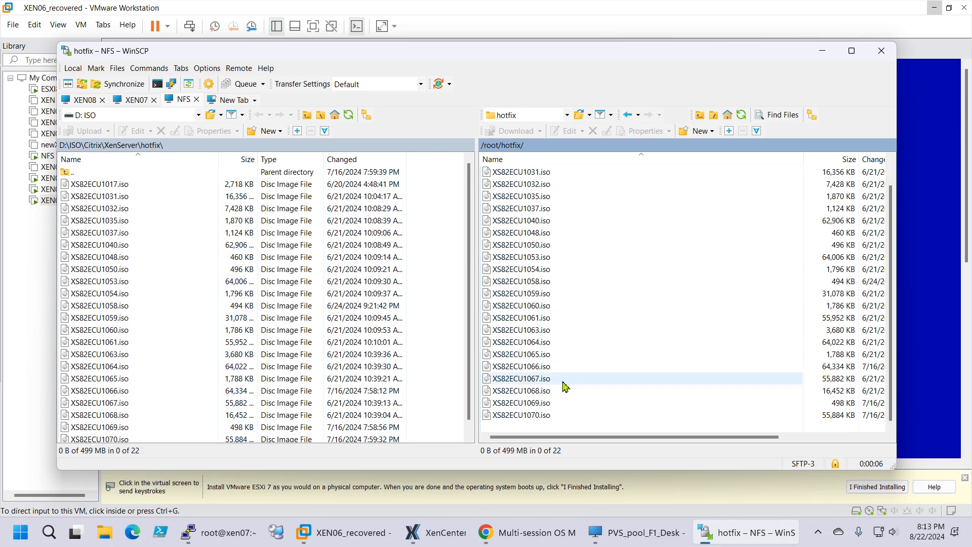
scroll(566, 386, up, 1)
scroll(565, 381, down, 1)
scroll(564, 381, up, 1)
double_click(489, 172)
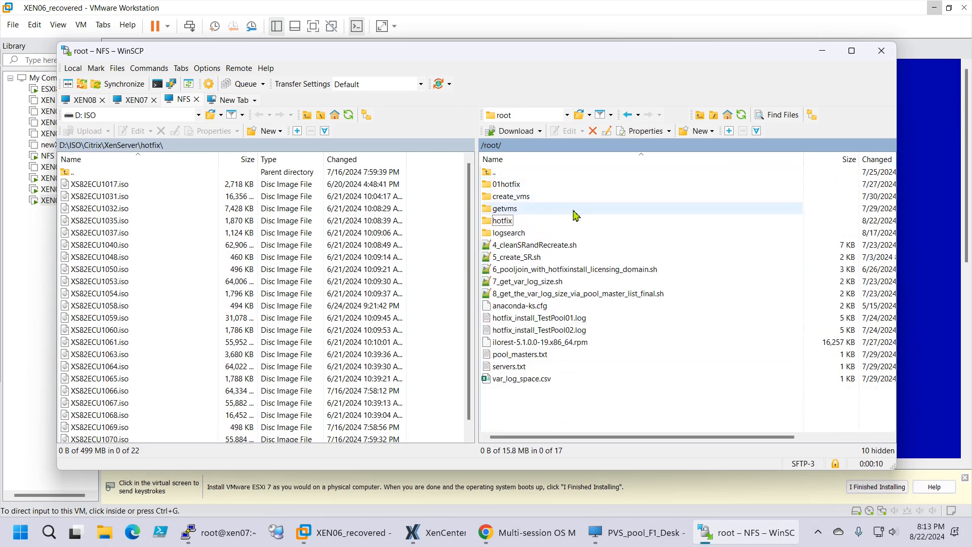
click(819, 51)
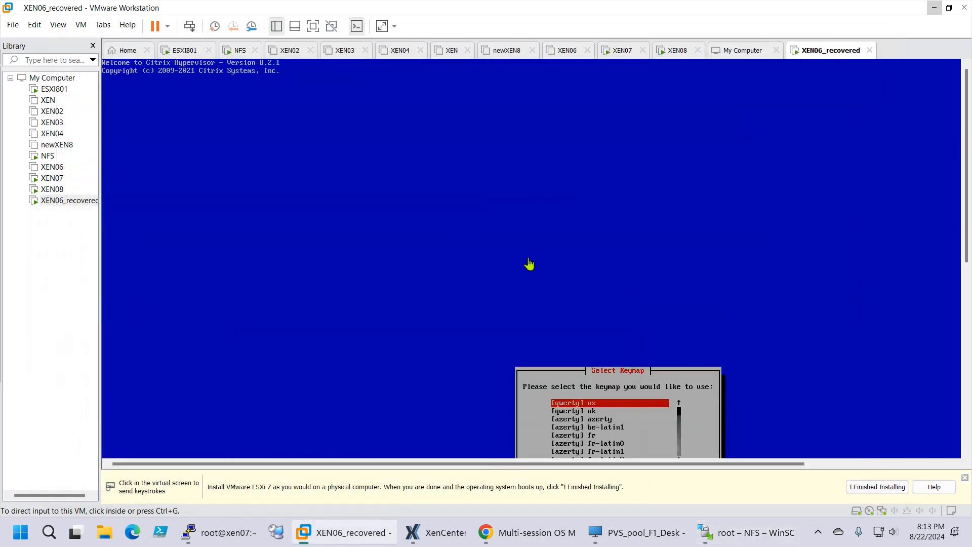
Confirm the us keymap and continue past the setup welcome screen
drag(967, 227, 967, 282)
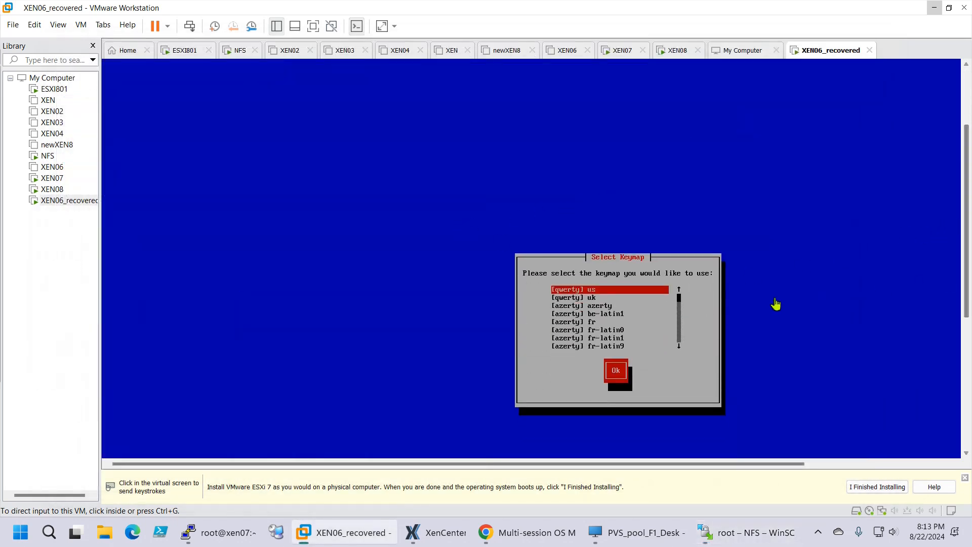
click(775, 304)
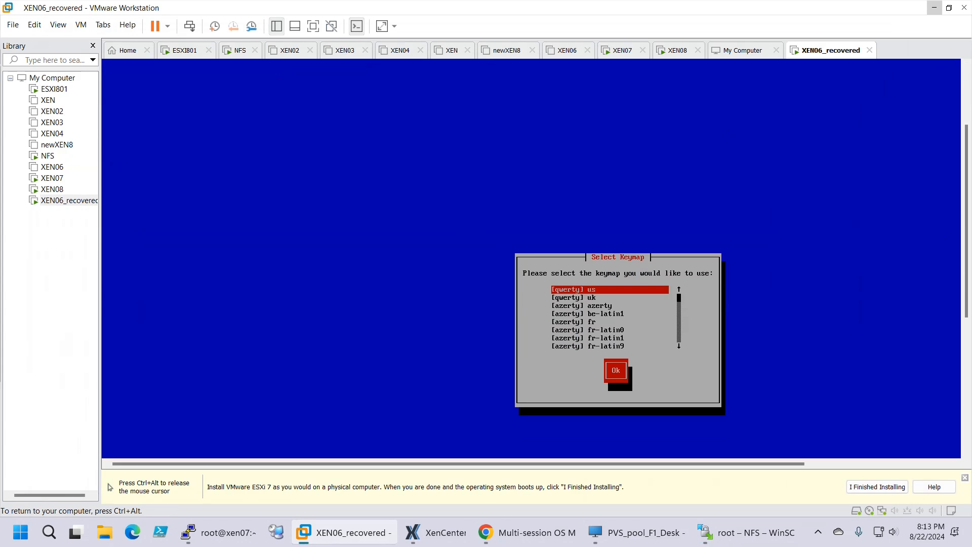
key(Tab)
key(Return)
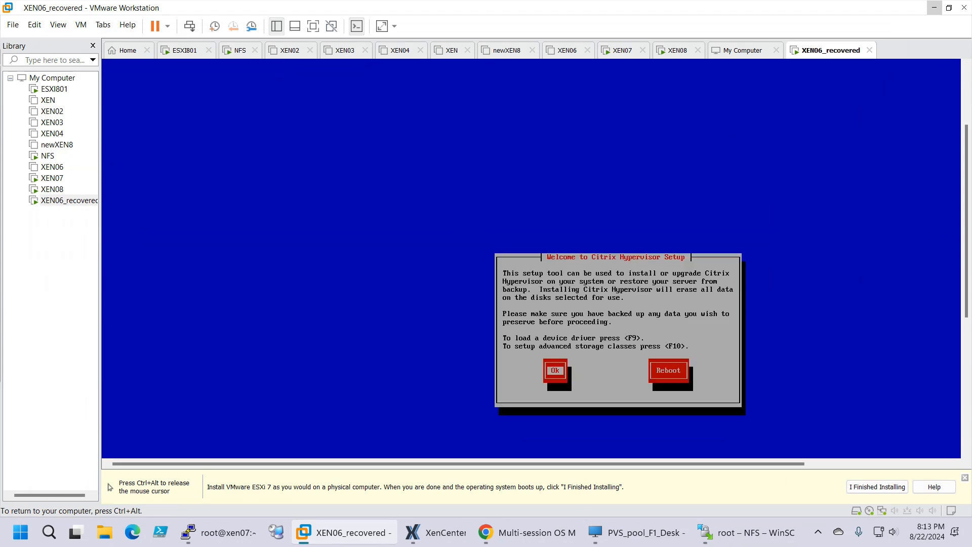
key(Return)
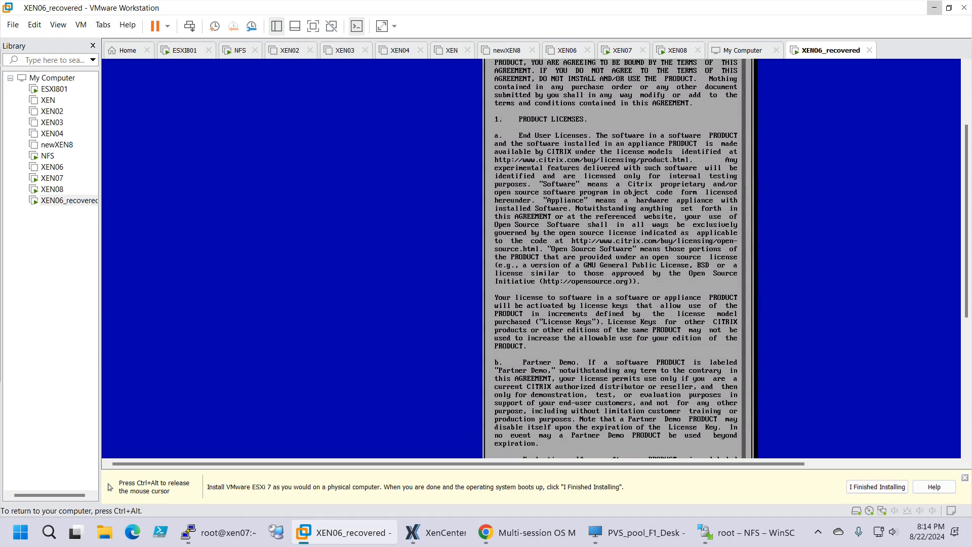
Accept the Citrix Hypervisor licence agreement (EULA)
key(ctrl+alt)
scroll(965, 299, down, 5)
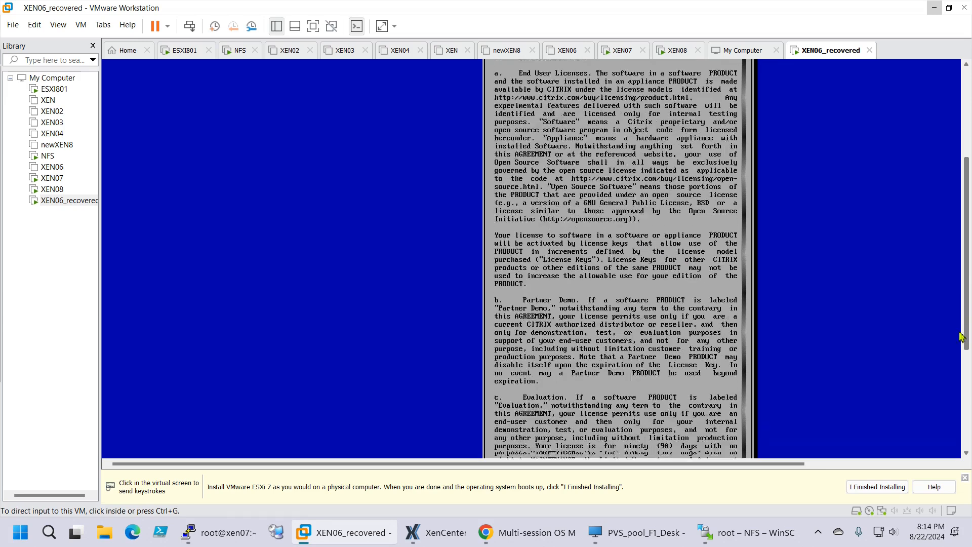
click(689, 362)
key(Tab)
key(Tab)
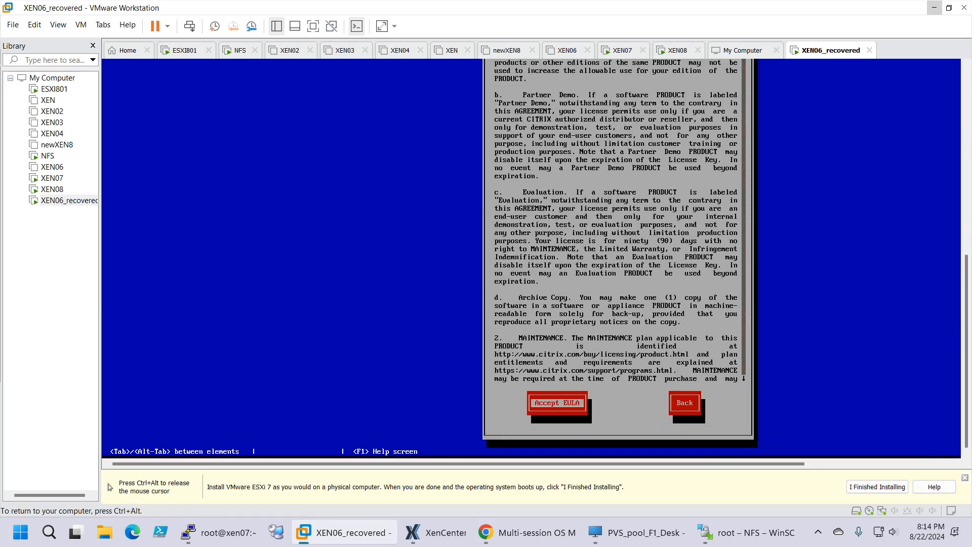
key(Return)
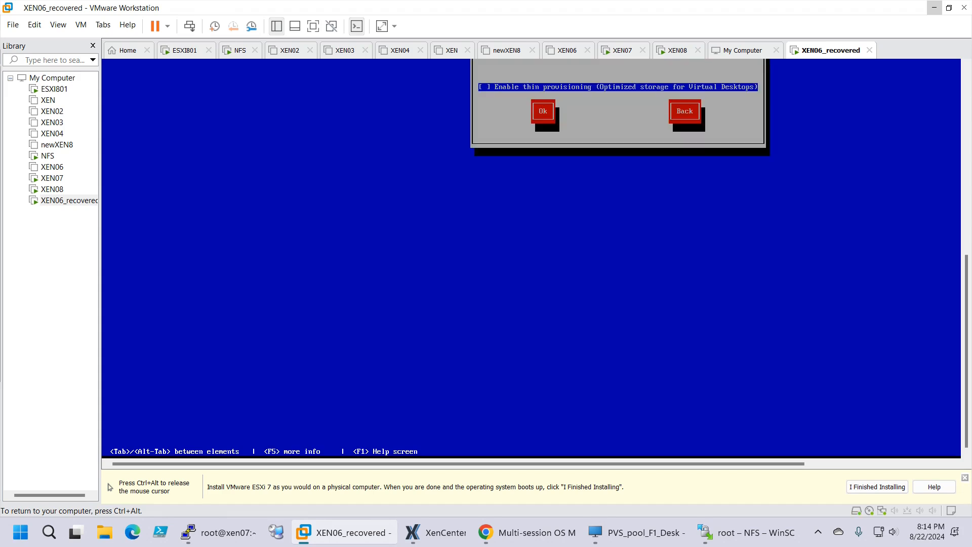
Use the 150 GB sda disk for virtual machine storage
key(ctrl+alt)
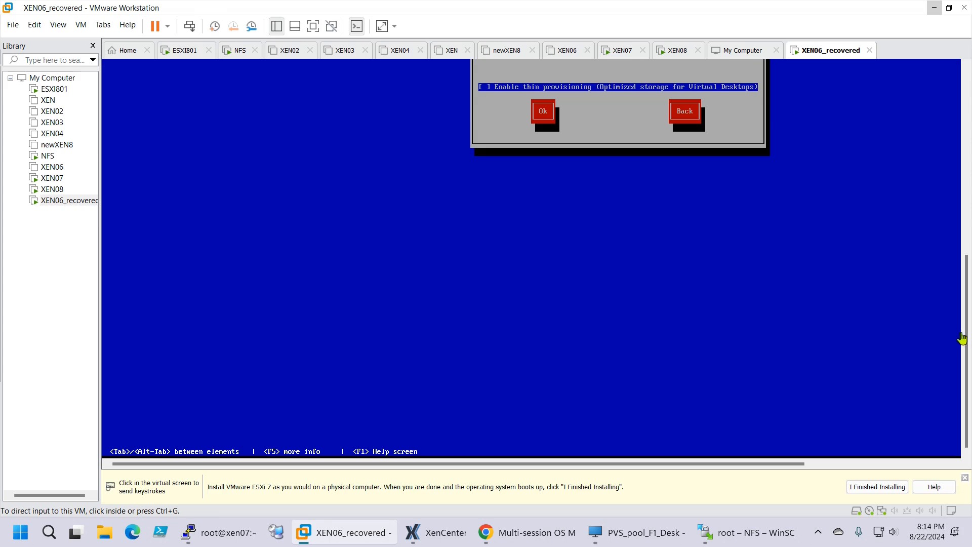
drag(965, 338, 964, 277)
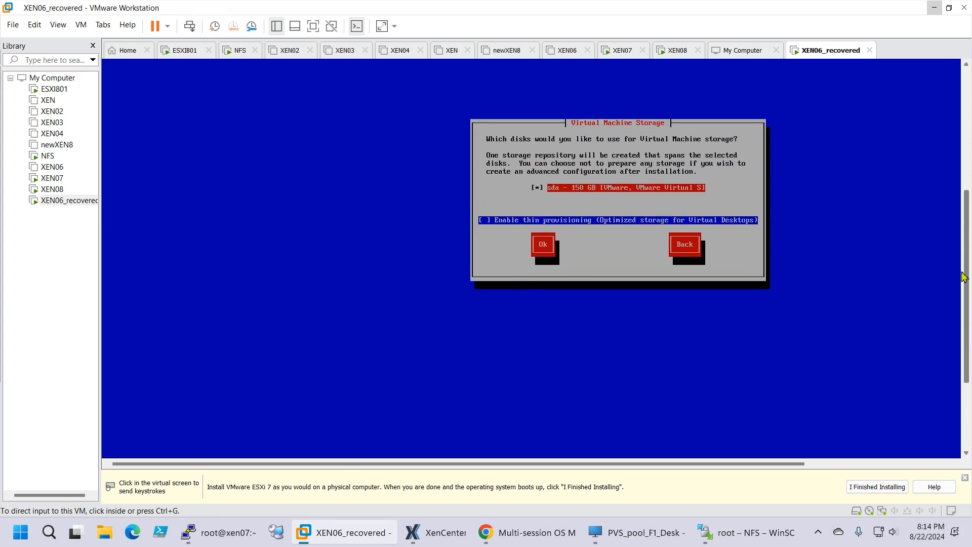
click(587, 209)
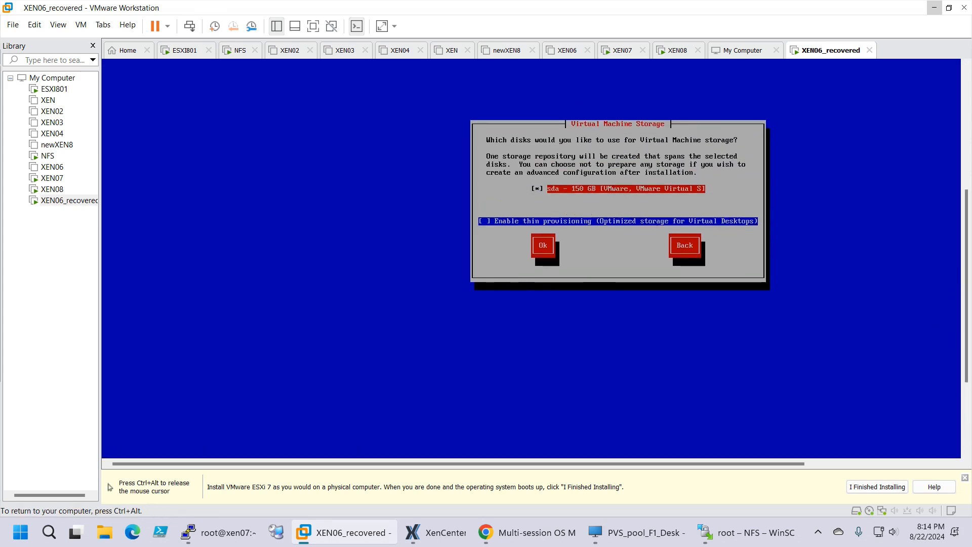
key(Tab)
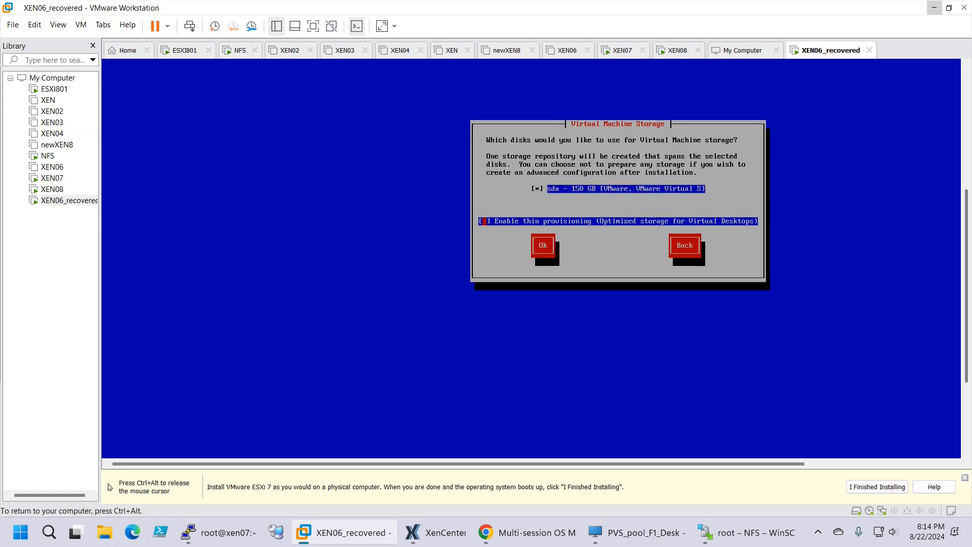
key(Tab)
key(Return)
Install from local media and skip media verification
key(Tab)
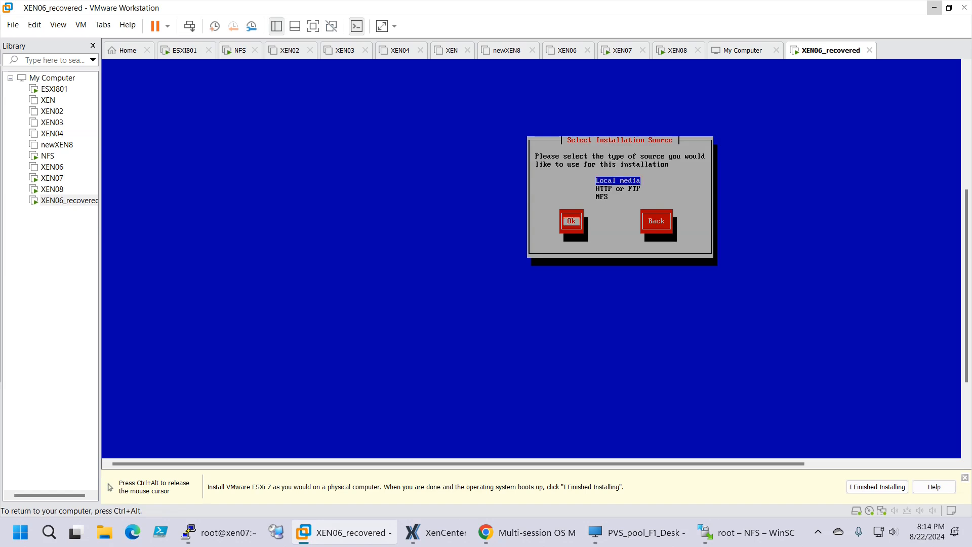
key(Return)
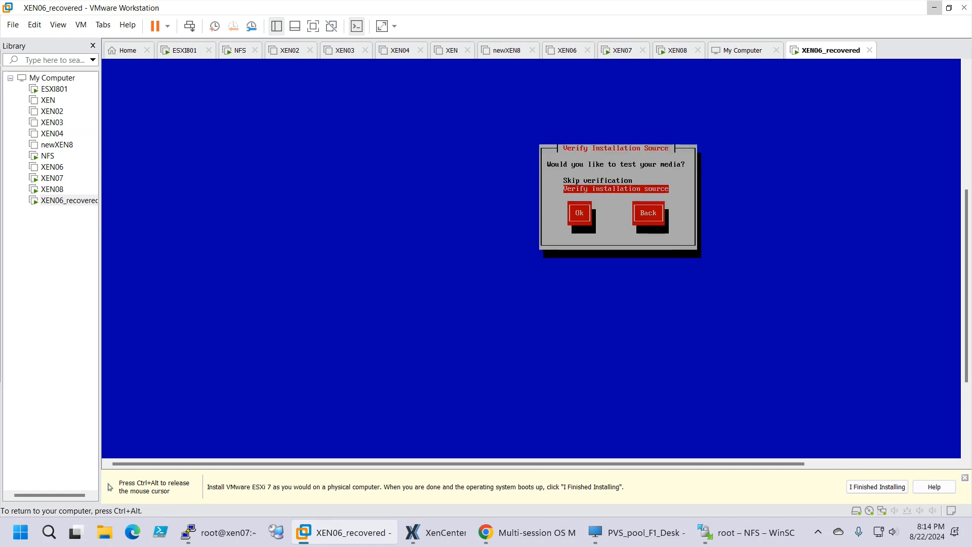
key(Tab)
key(Tab)
key(Tab)
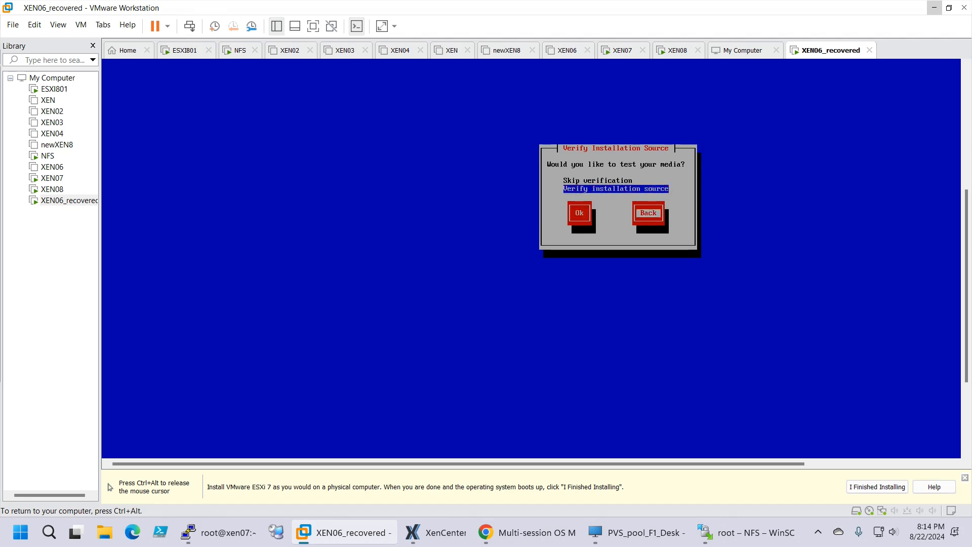
key(Up)
key(Tab)
key(Return)
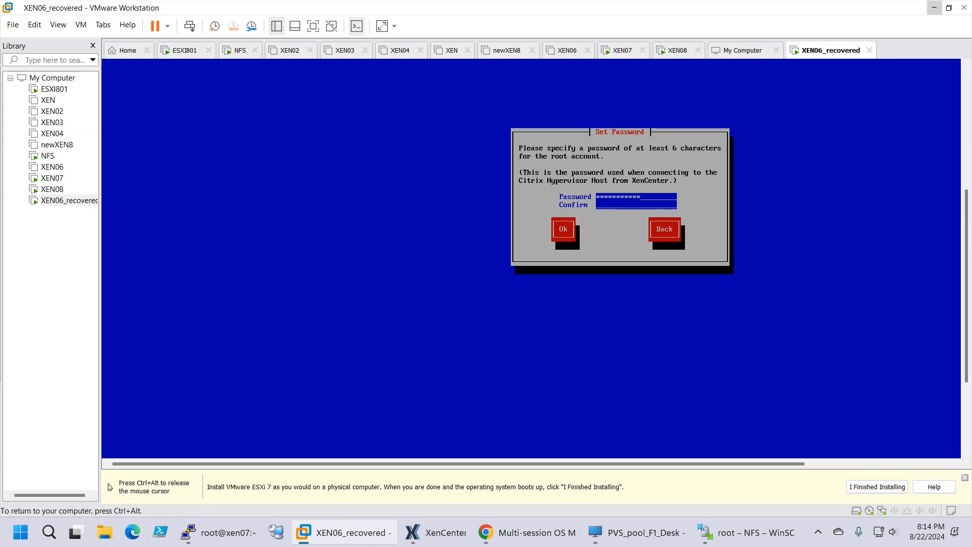
Set and confirm the root account password
text(************)
key(Tab)
key(Return)
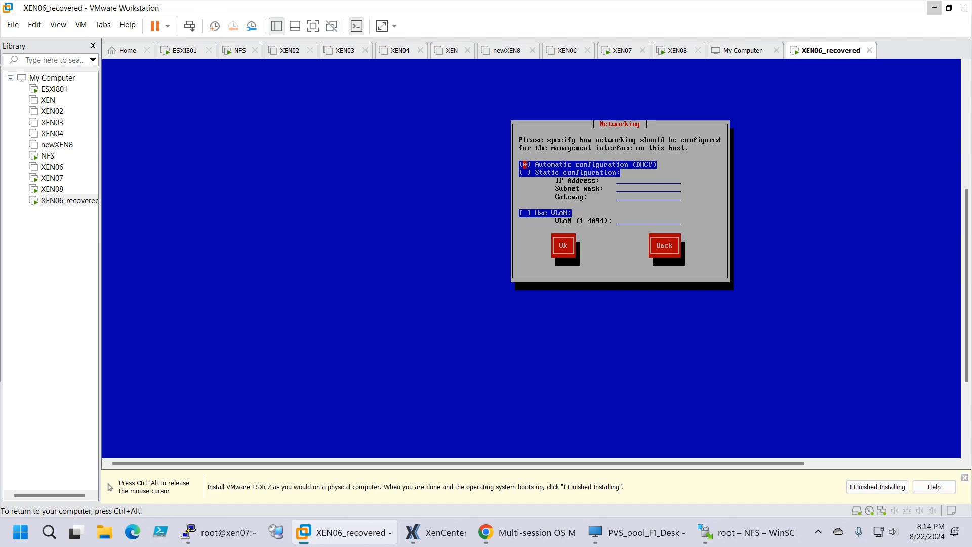
Switch to static networking with IP 192.168.235.116, mask 255.255.255.0, and begin the 192.168.235 gateway
key(space)
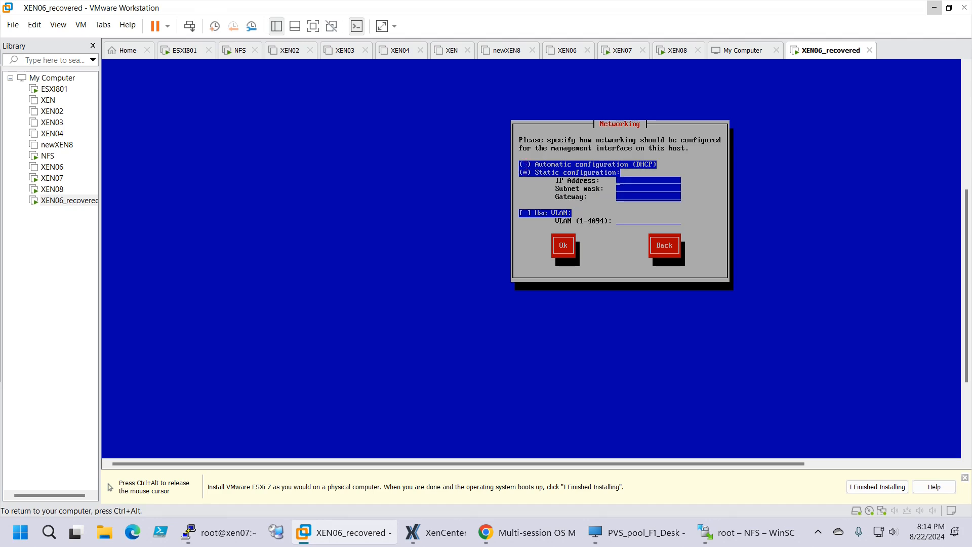
text(192.168.)
text(235.116)
key(Tab)
text(2)
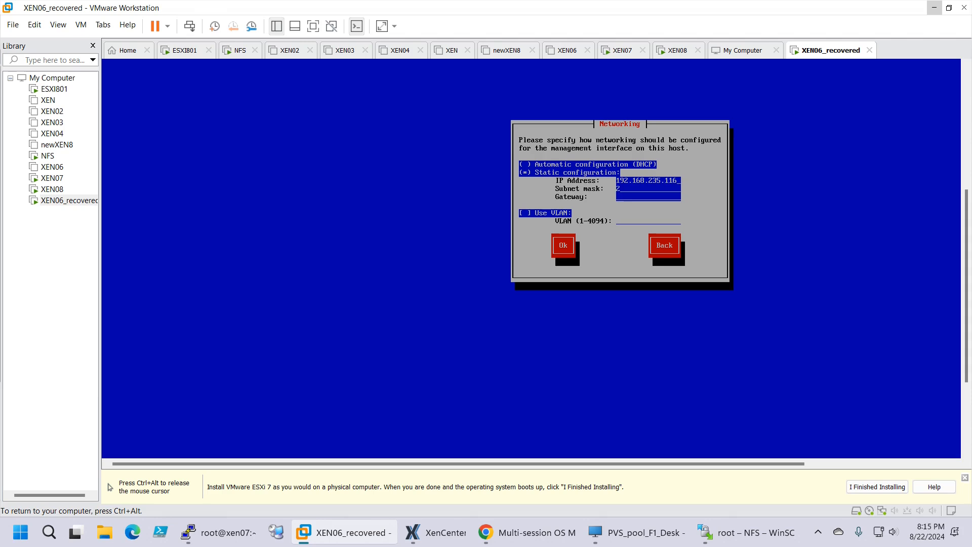
text(55.23)
key(BackSpace)
text(55)
text(.255)
text(.0)
text(192)
text(.16)
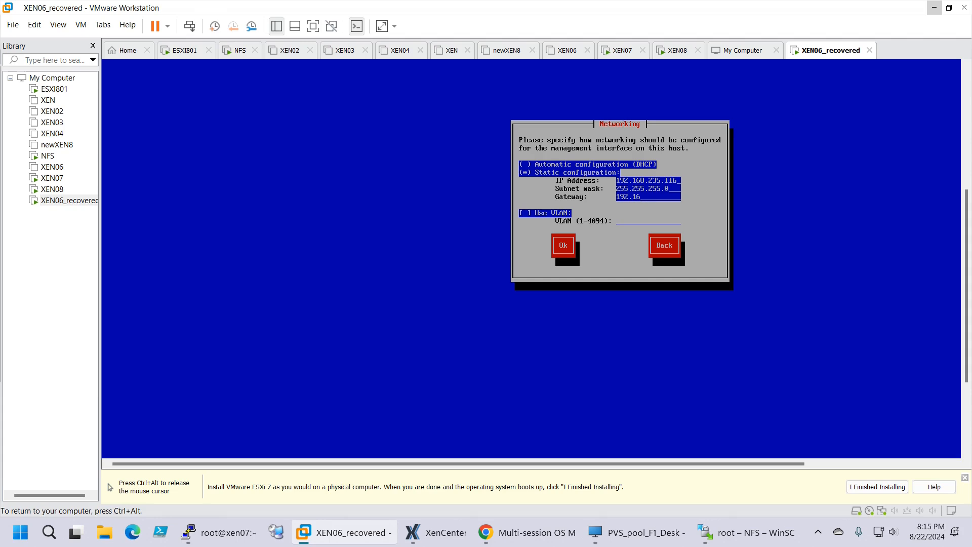
text(8.235.2)
Accept the network settings, then set hostname XEN06 and DNS server 192.168.235.100
key(Tab)
key(Return)
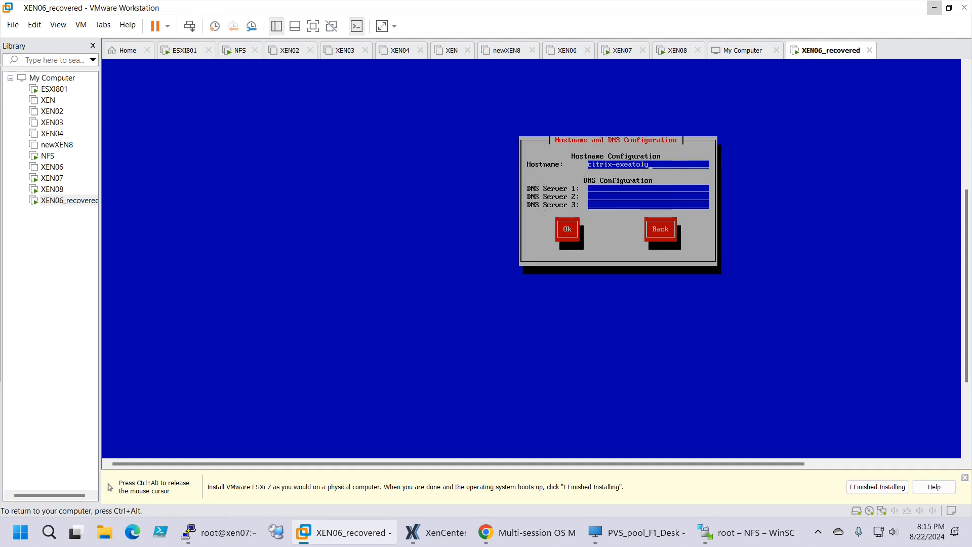
key(BackSpace)
key(BackSpace)
key(BackSpace)
key(BackSpace)
key(BackSpace)
key(BackSpace)
key(BackSpace)
key(BackSpace)
key(BackSpace)
key(BackSpace)
key(BackSpace)
key(BackSpace)
key(BackSpace)
key(BackSpace)
text(XEN0)
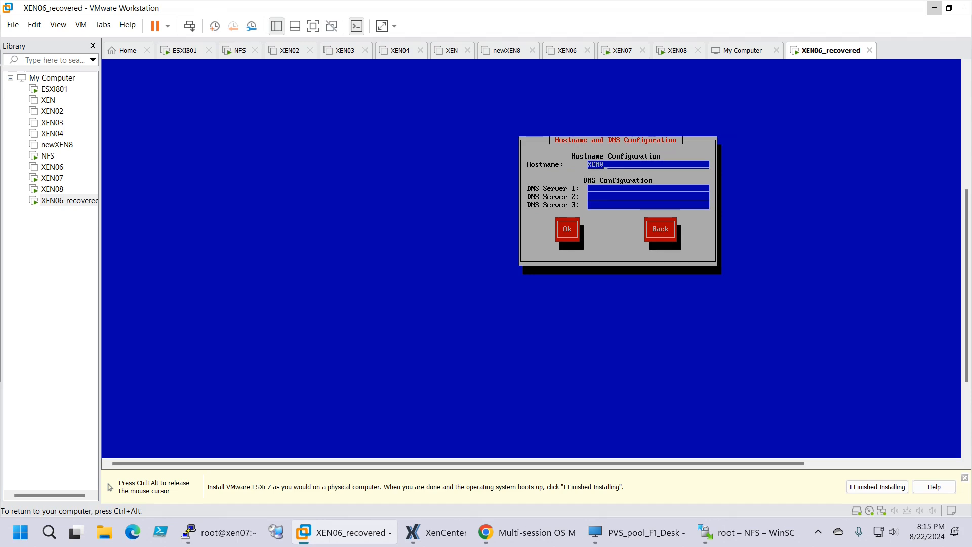
text(6)
key(Tab)
text(102)
key(BackSpace)
key(BackSpace)
text(92.168)
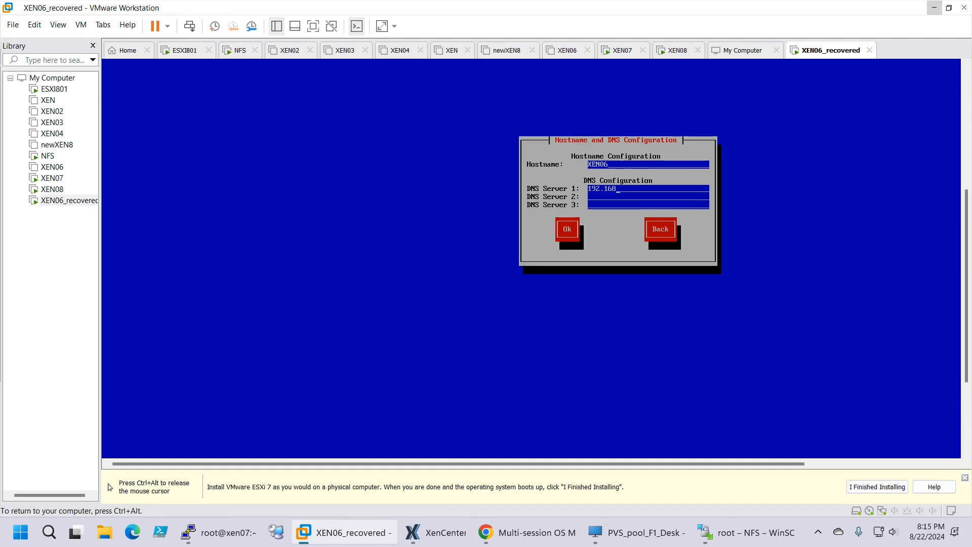
text(.235)
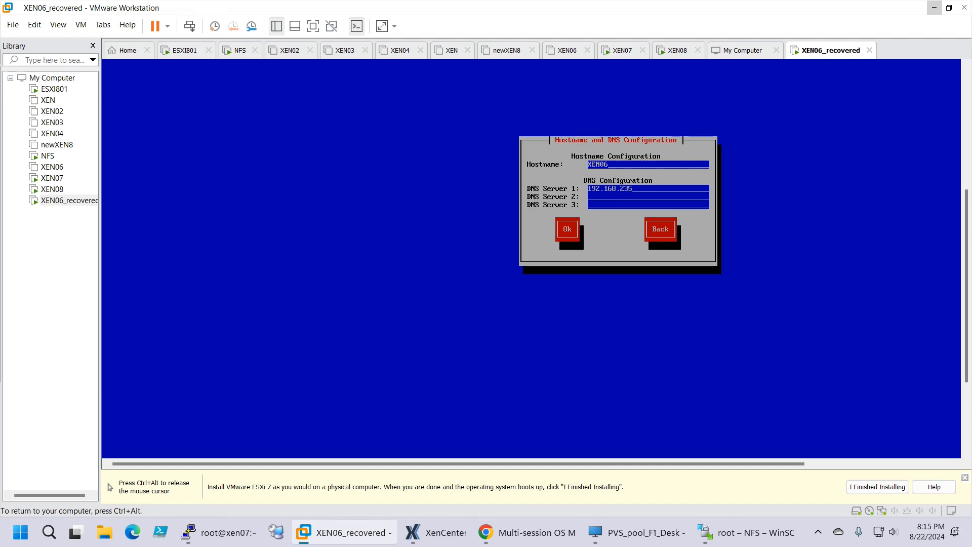
text(.100)
key(Tab)
key(Tab)
key(Tab)
key(Return)
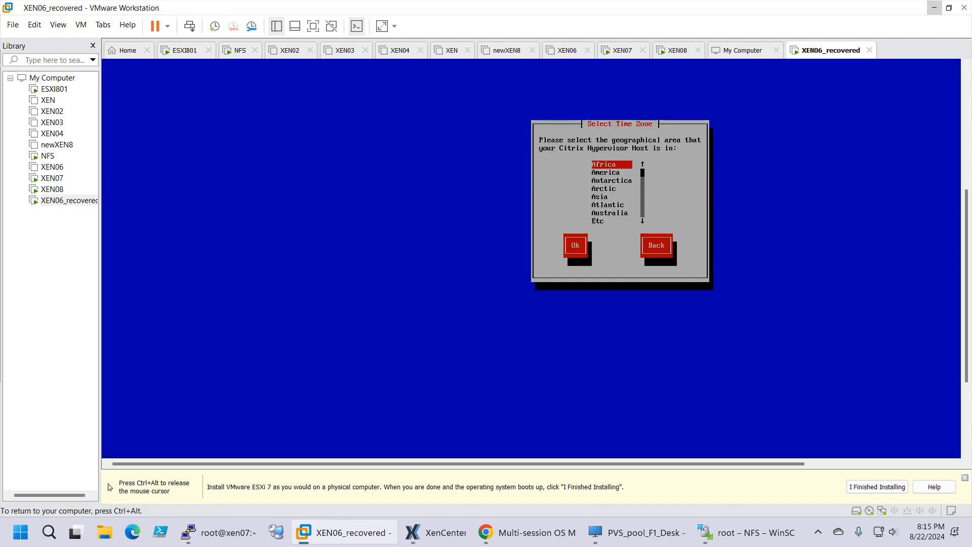
Set the time zone to Europe/Bucharest
key(Down)
key(Down)
key(Down)
key(Down)
key(Down)
key(Down)
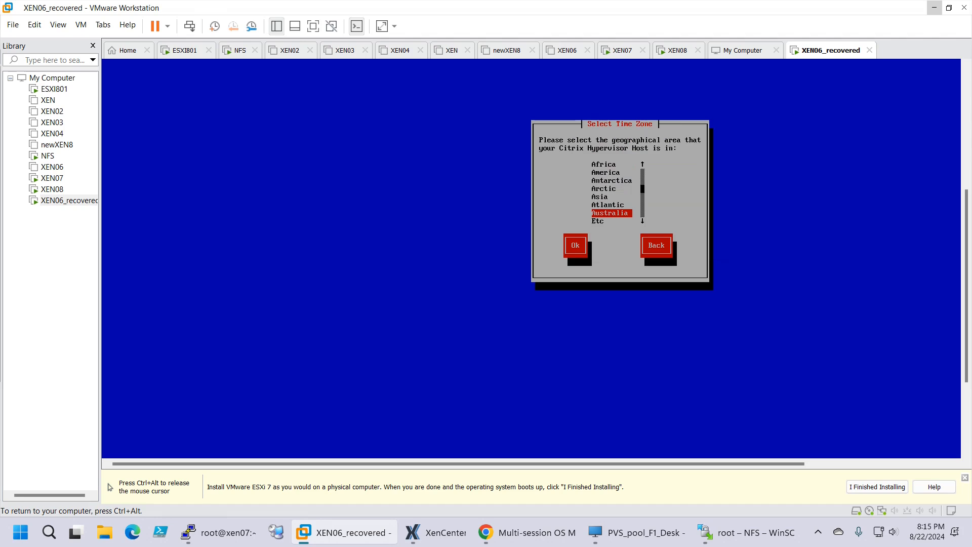
key(Down)
key(Down)
key(Tab)
key(Return)
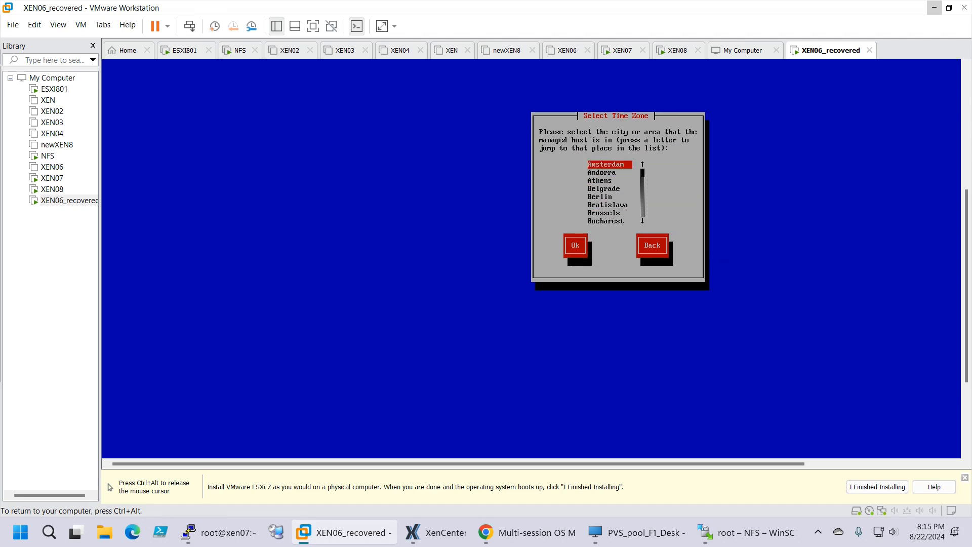
key(Down)
key(Down)
key(Down)
key(Down)
key(Down)
key(Down)
key(Down)
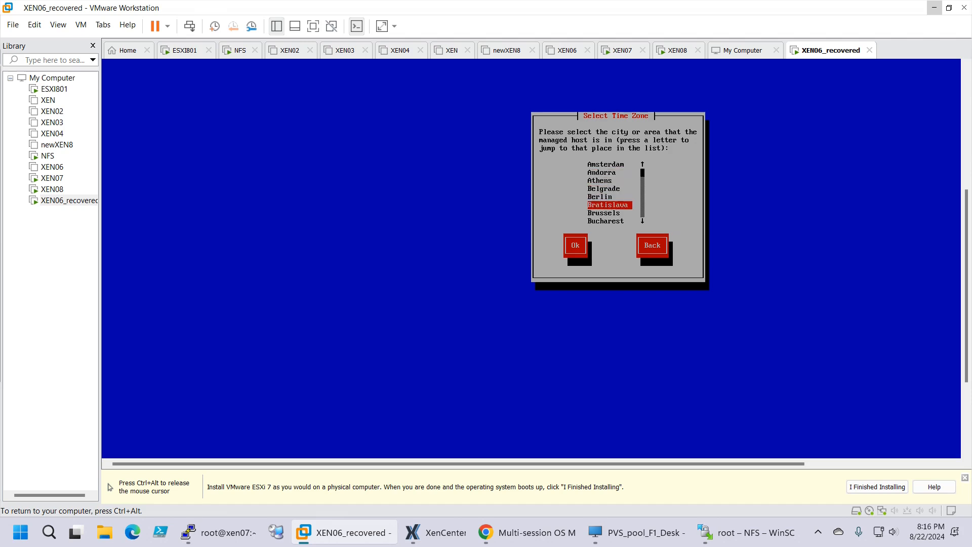
key(Tab)
key(Return)
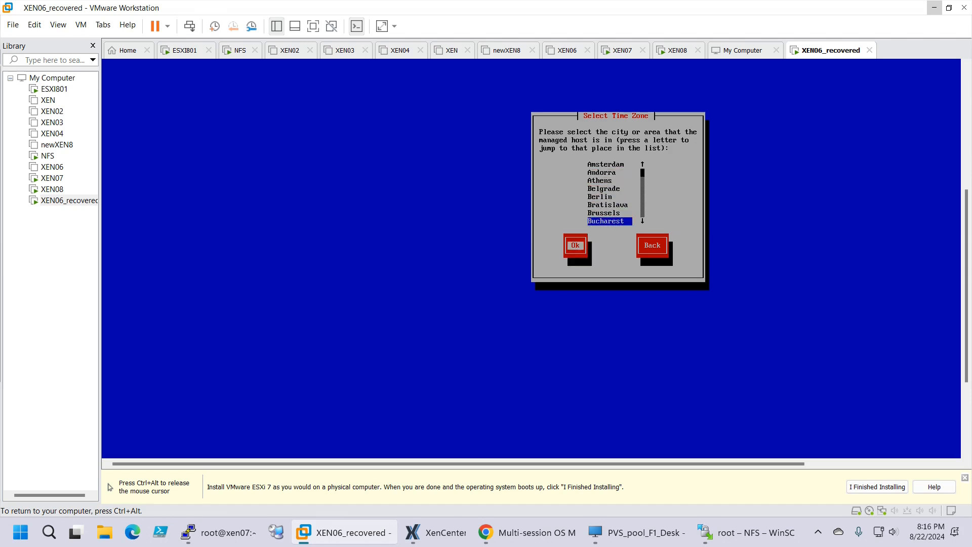
Choose manual time entry, accept the current date and time, and start the installation
key(Down)
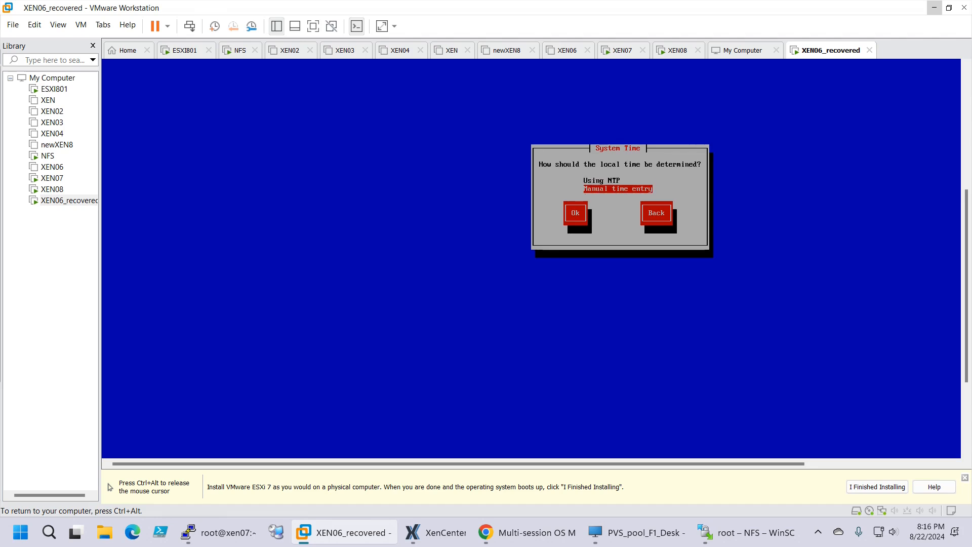
key(Return)
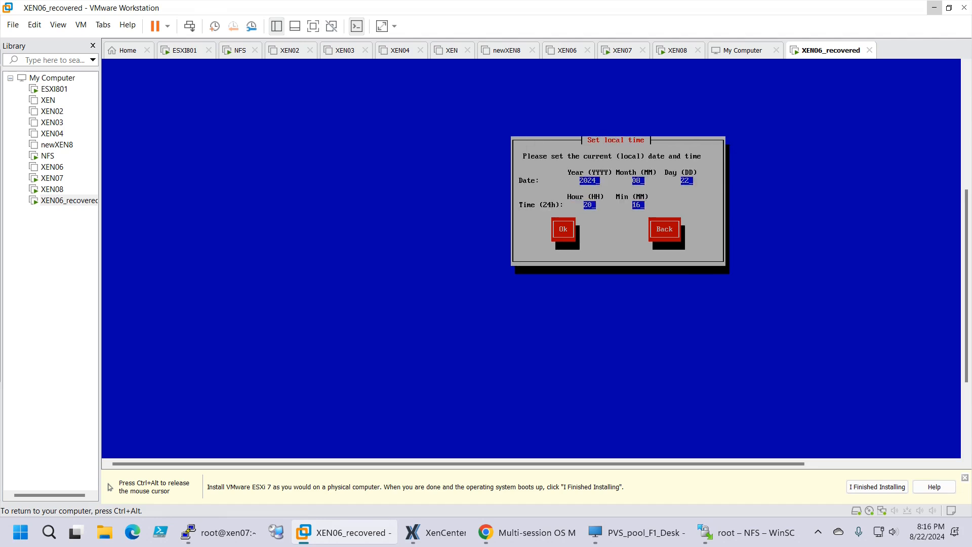
key(Tab)
key(Return)
key(Tab)
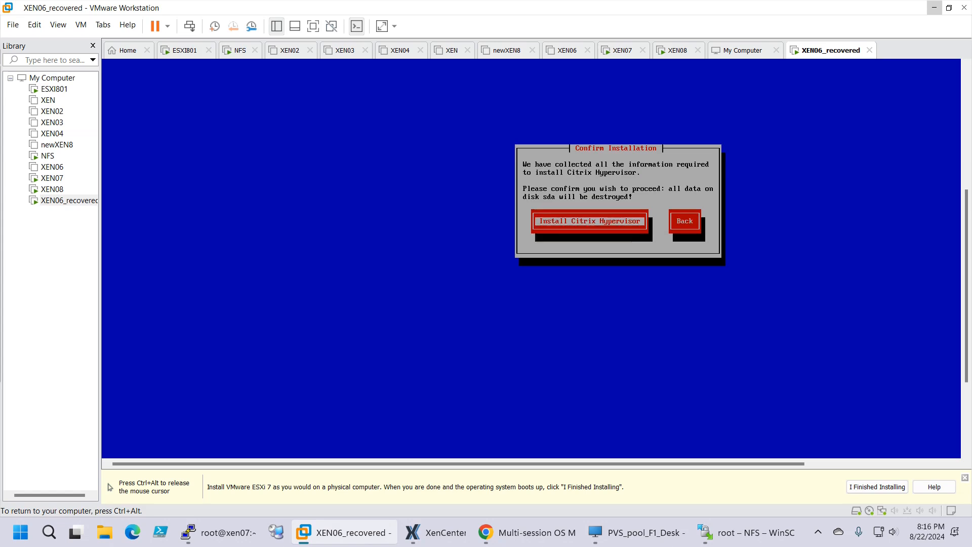
key(Return)
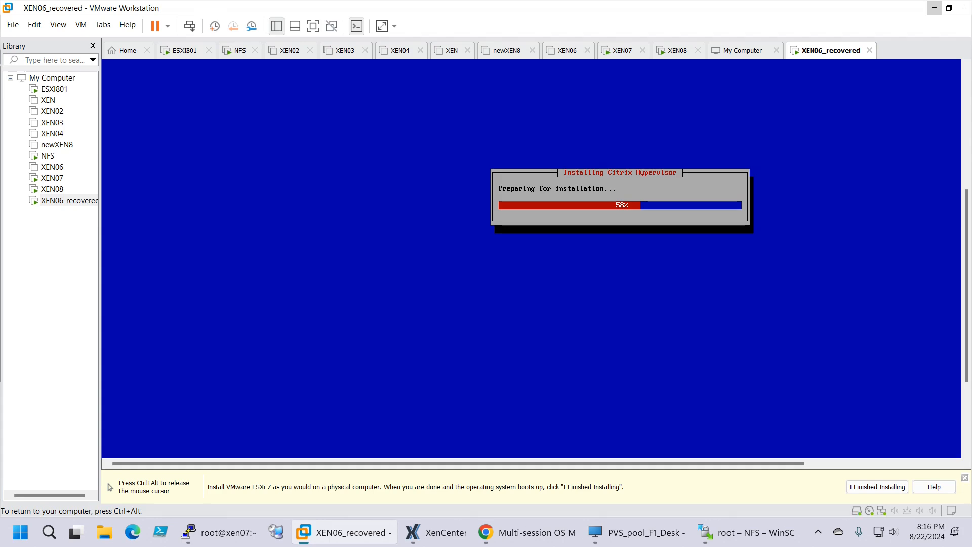
key(ctrl+alt)
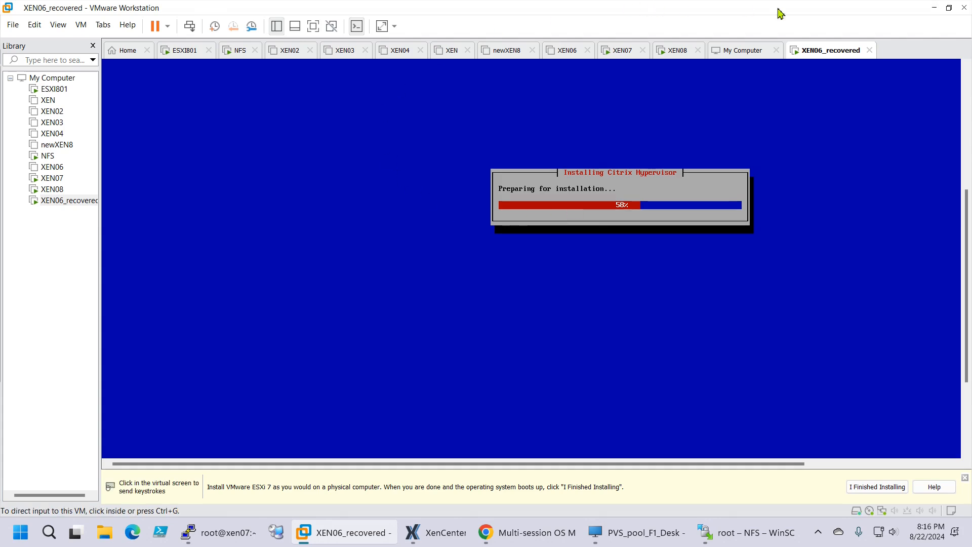
Minimize VMware Workstation, XenCenter and Chrome and focus the root@xen07 PuTTY terminal
click(934, 9)
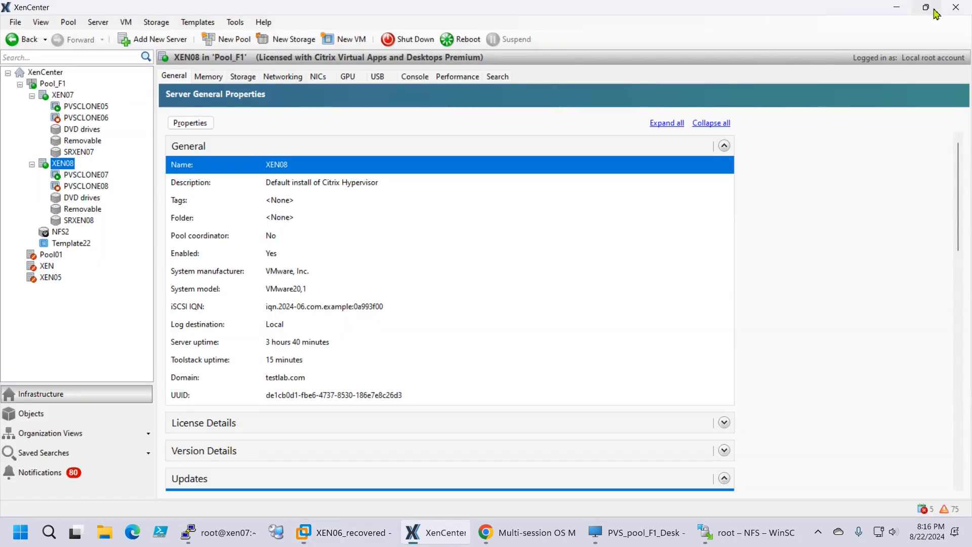
click(897, 8)
click(889, 11)
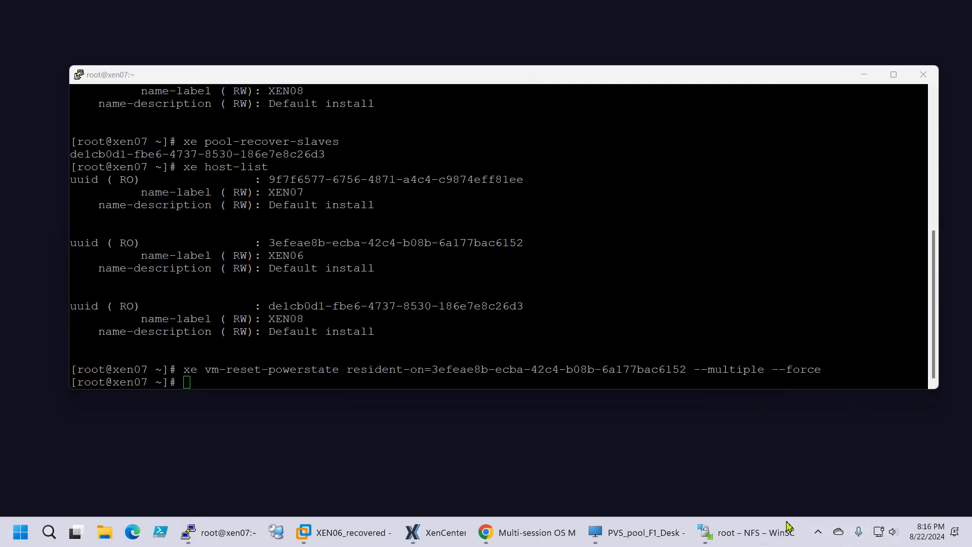
click(241, 385)
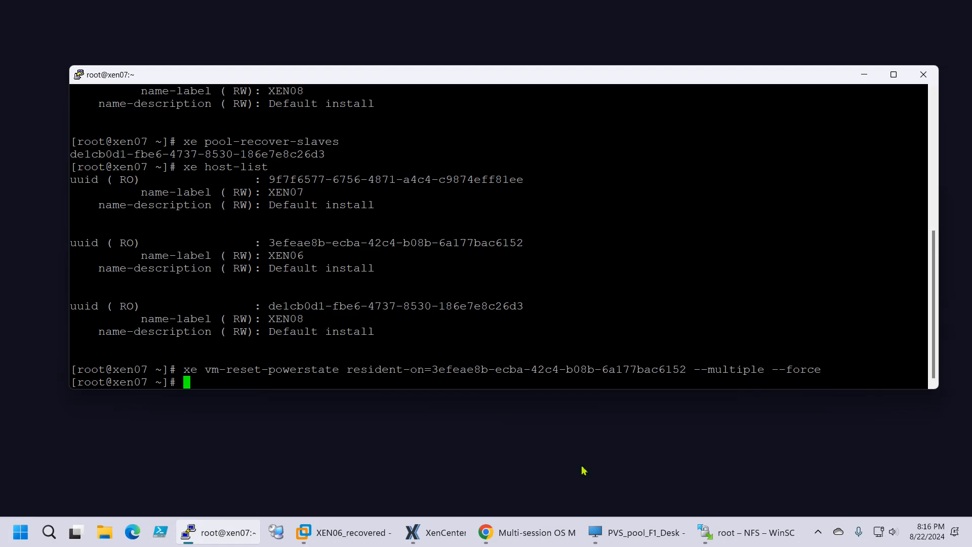
mouse_move(742, 541)
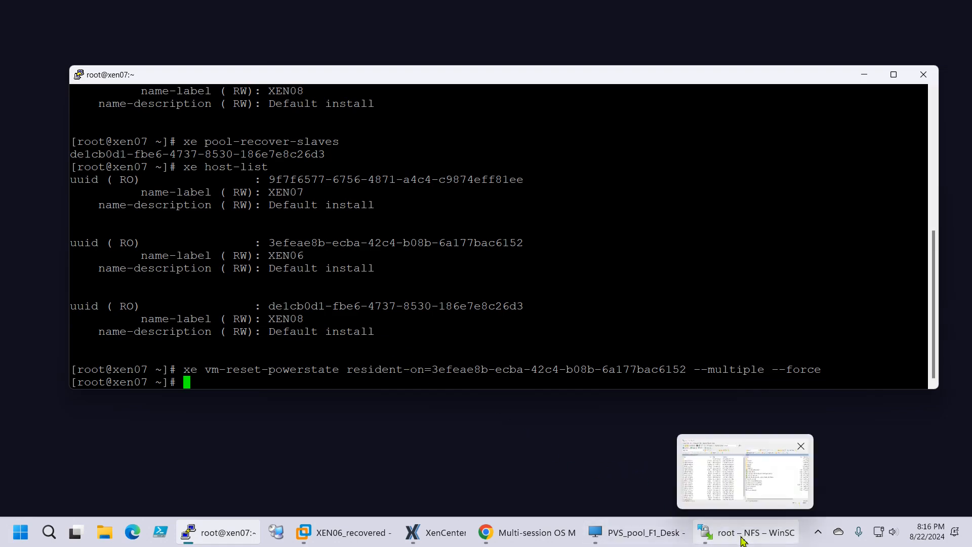
click(528, 532)
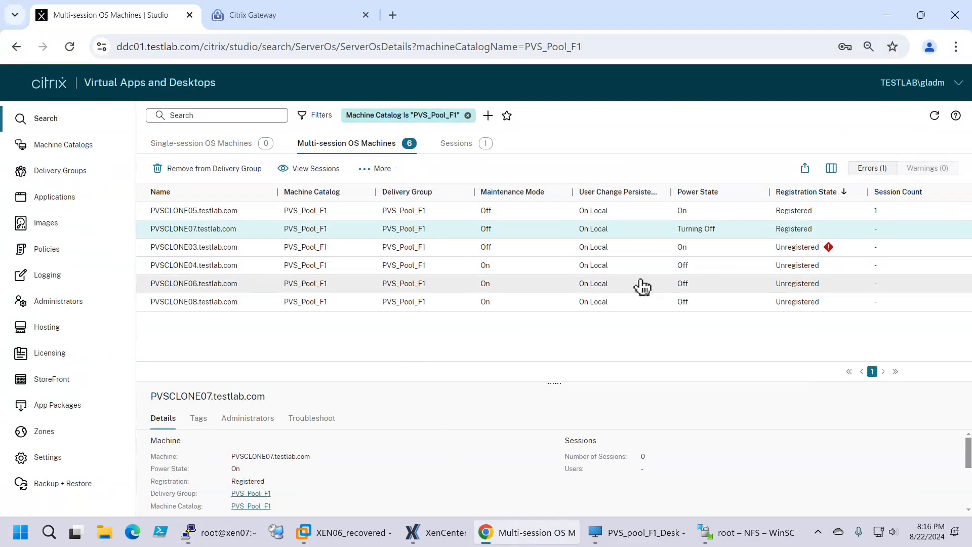
Refresh the PVS_Pool_F1 machine list, sort it by name, and select PVSCLONE03
click(935, 116)
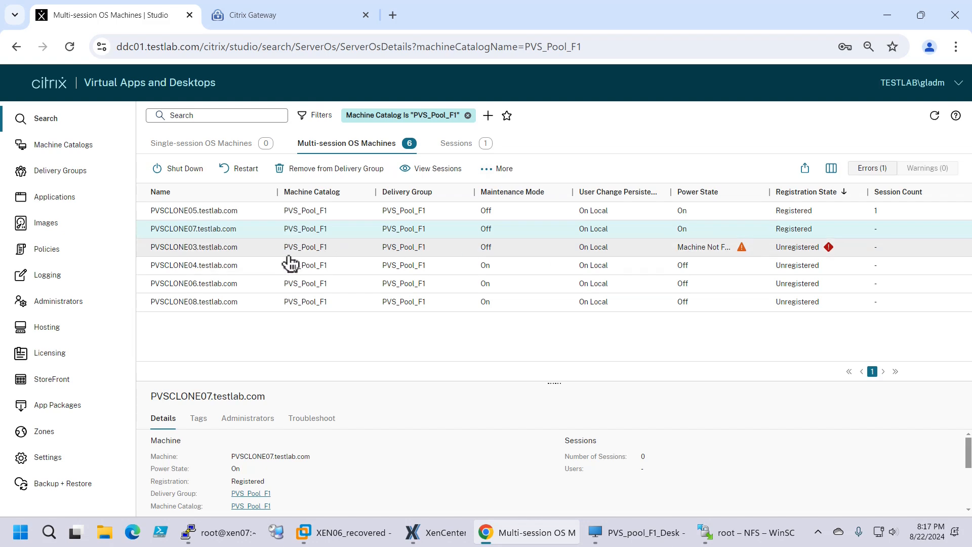
click(213, 193)
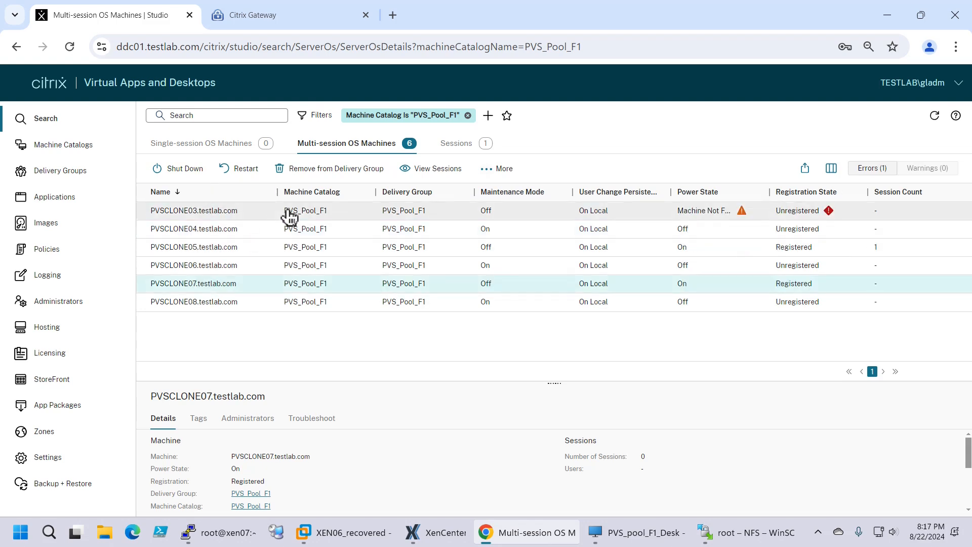
click(236, 231)
click(246, 215)
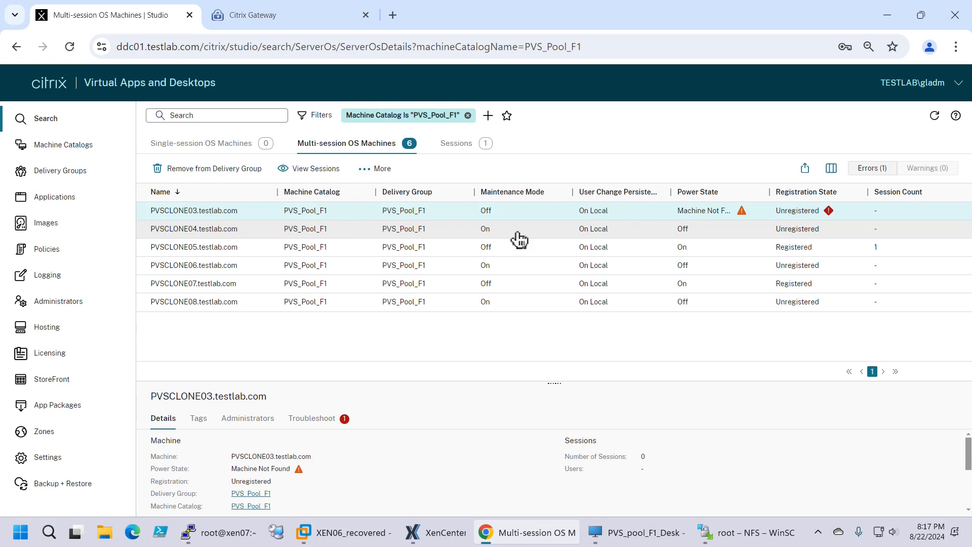
Widen the Power State column and compare PVSCLONE03's and PVSCLONE04's details
drag(771, 196, 789, 195)
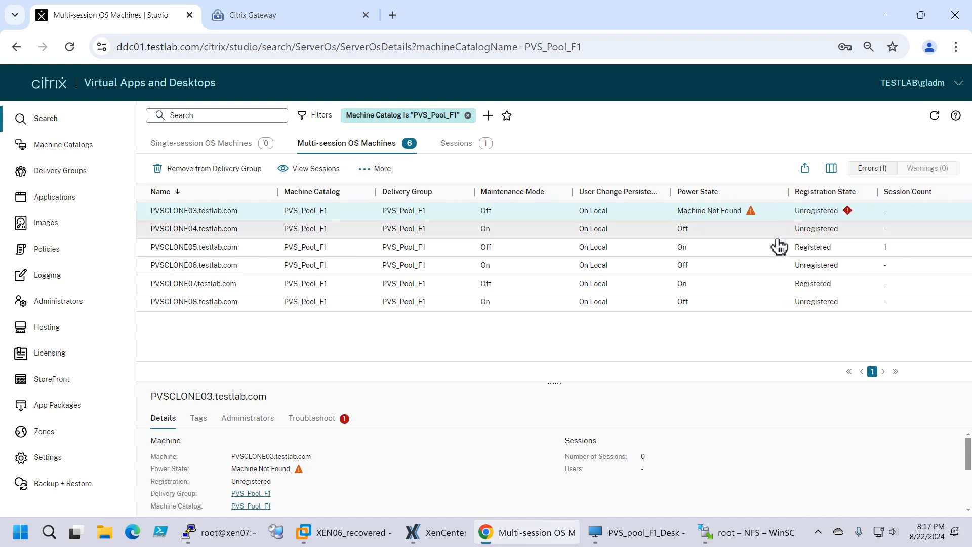
click(310, 234)
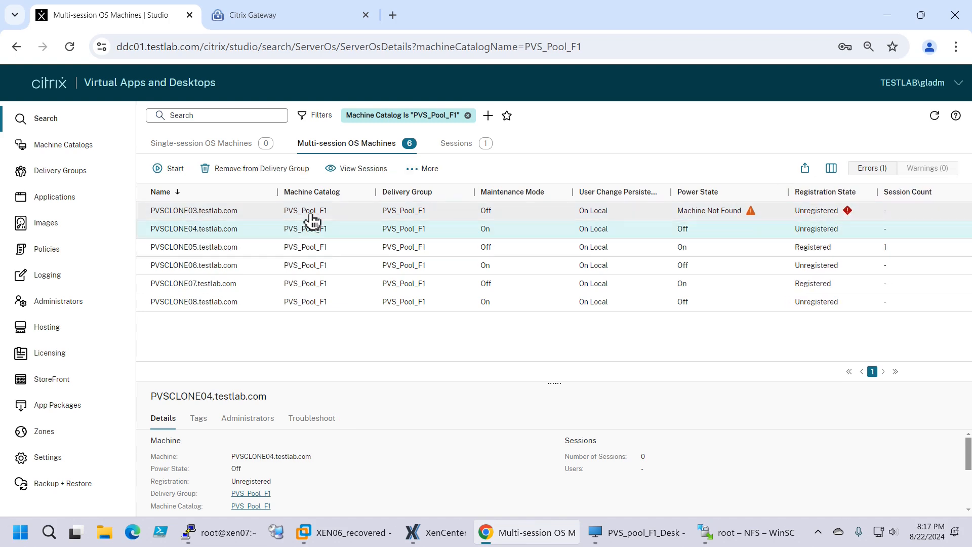
click(312, 215)
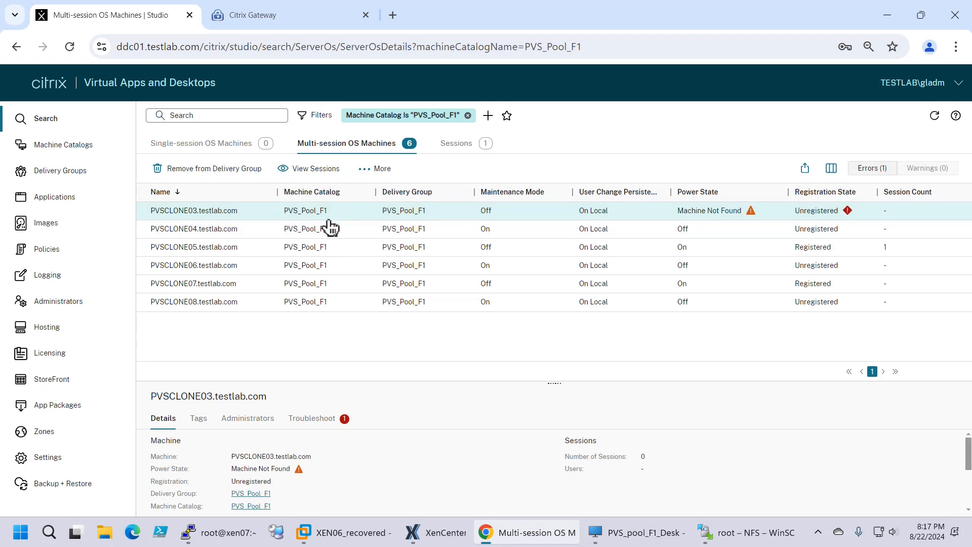
click(324, 229)
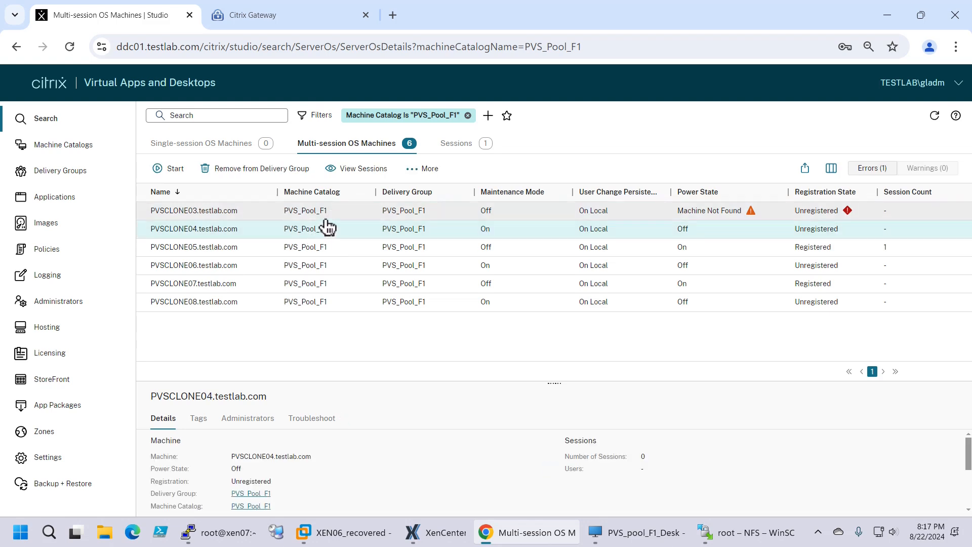
click(327, 218)
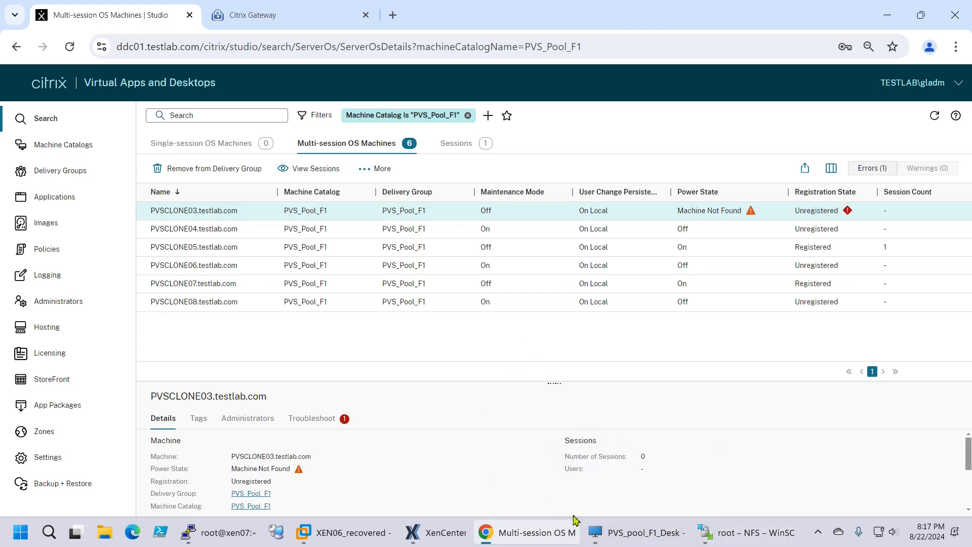
mouse_move(361, 542)
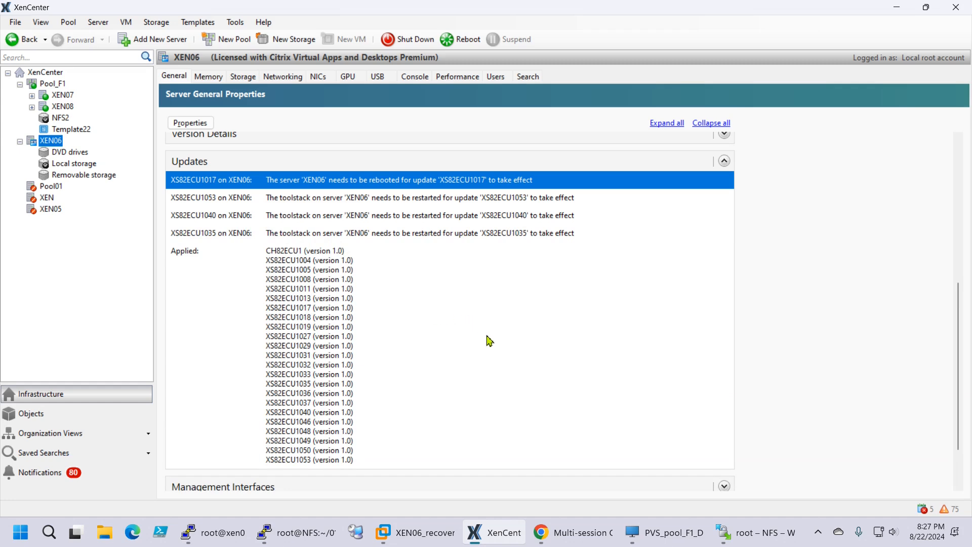
Review XEN06's applied and pending updates in XenCenter
click(474, 382)
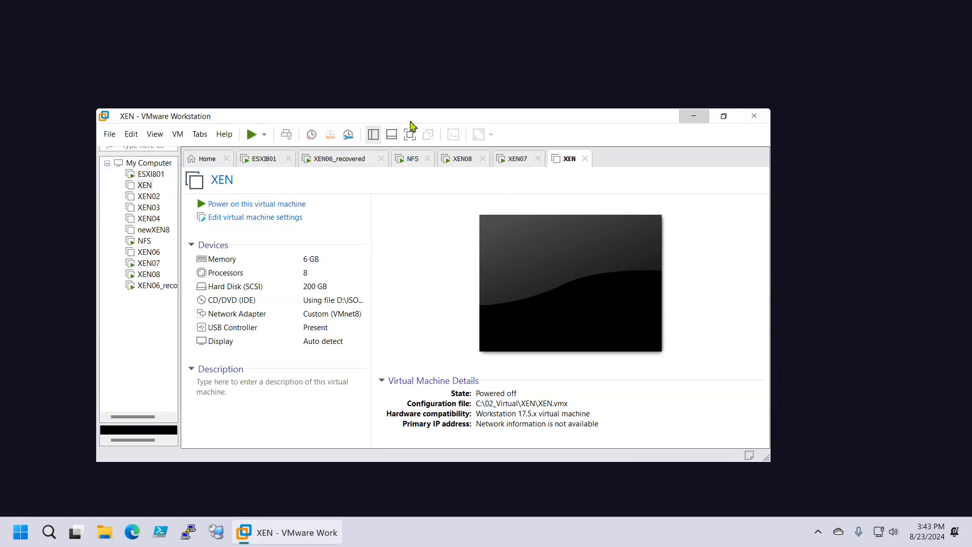
Move the VMware Workstation window aside and launch Google Chrome from Windows Search
drag(411, 121, 363, 68)
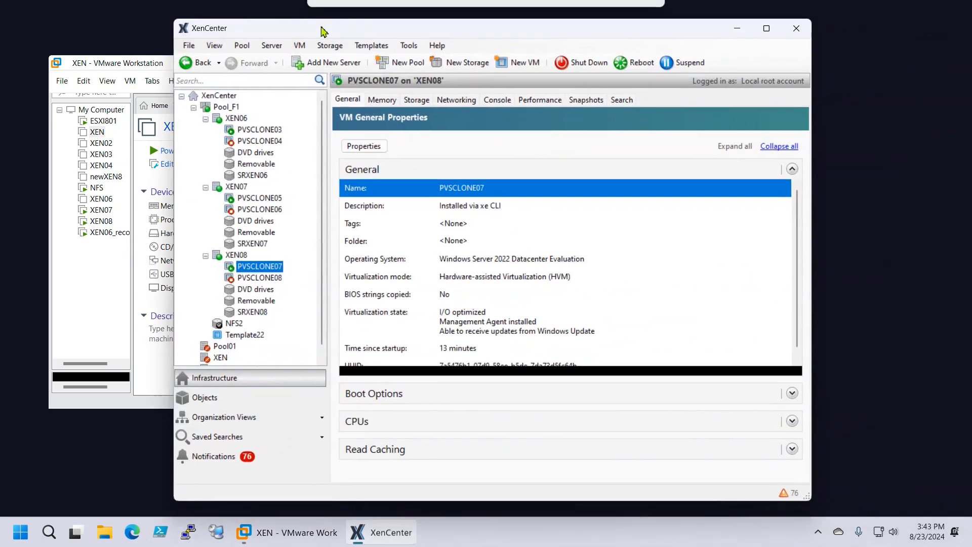
click(49, 532)
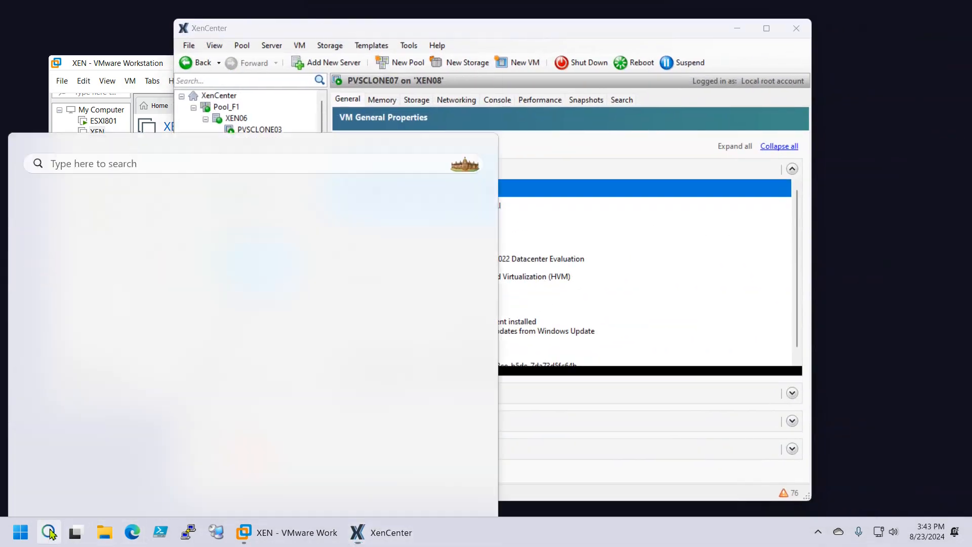
click(121, 144)
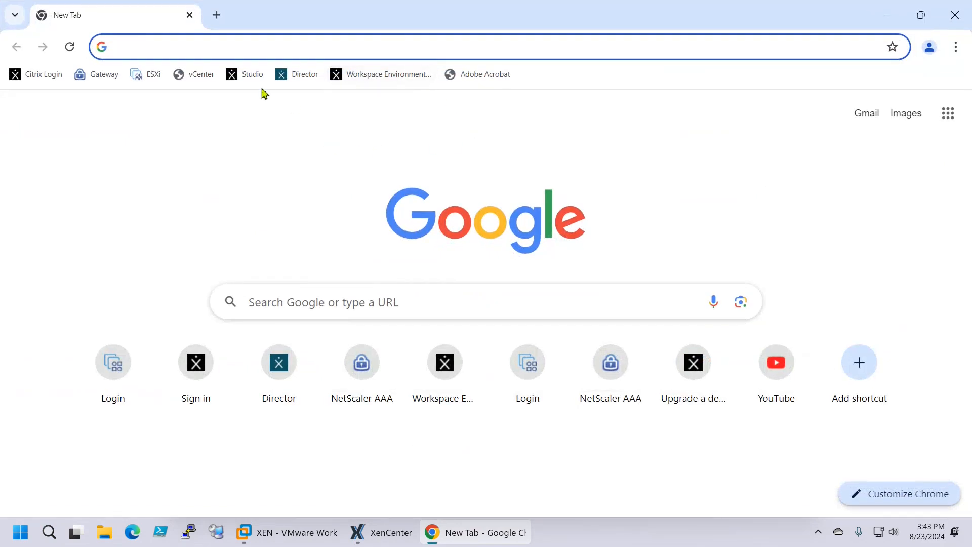
Sign in to Citrix Studio from its bookmark, then select XEN06 in XenCenter
click(244, 75)
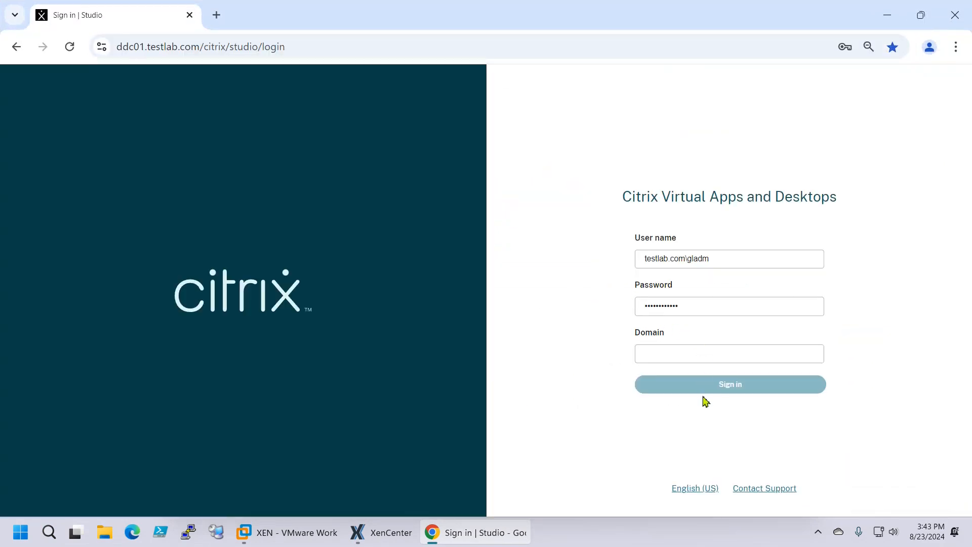
click(715, 394)
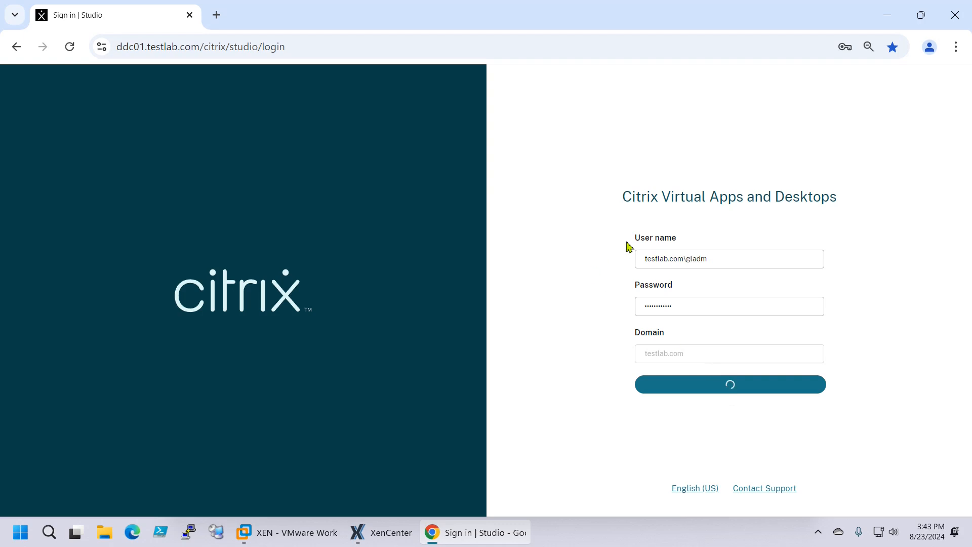
click(367, 537)
click(236, 118)
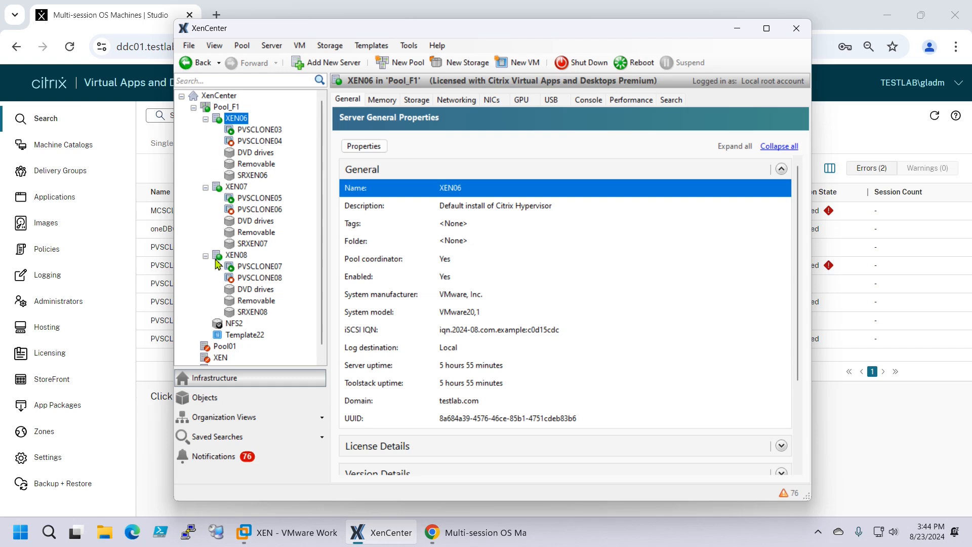
Start adding a new server to Pool_F1, then cancel the Add New Server dialog
click(228, 108)
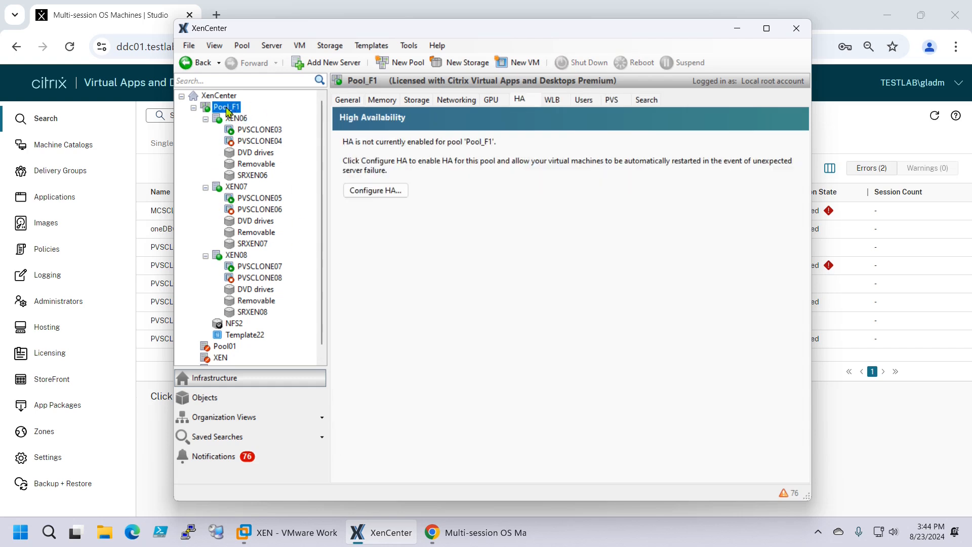
right_click(228, 110)
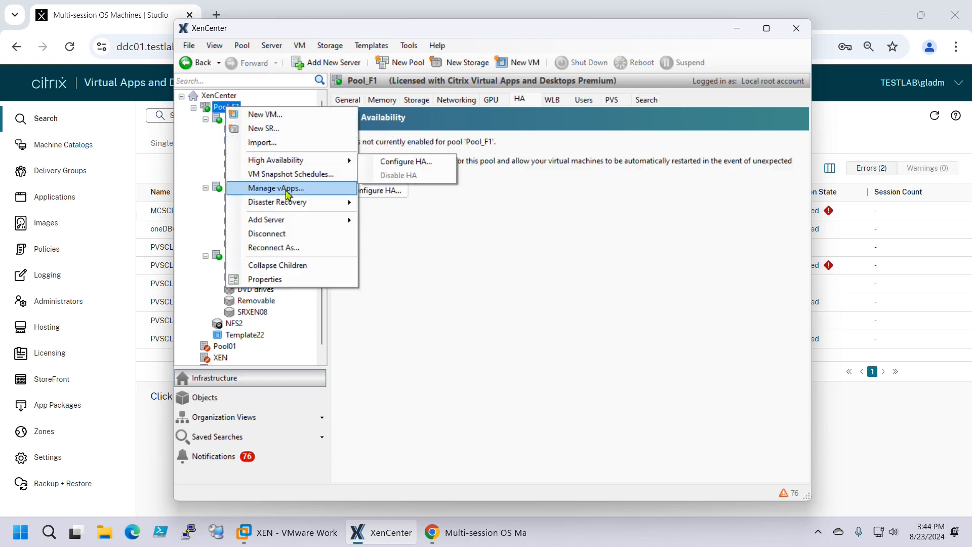
mouse_move(278, 223)
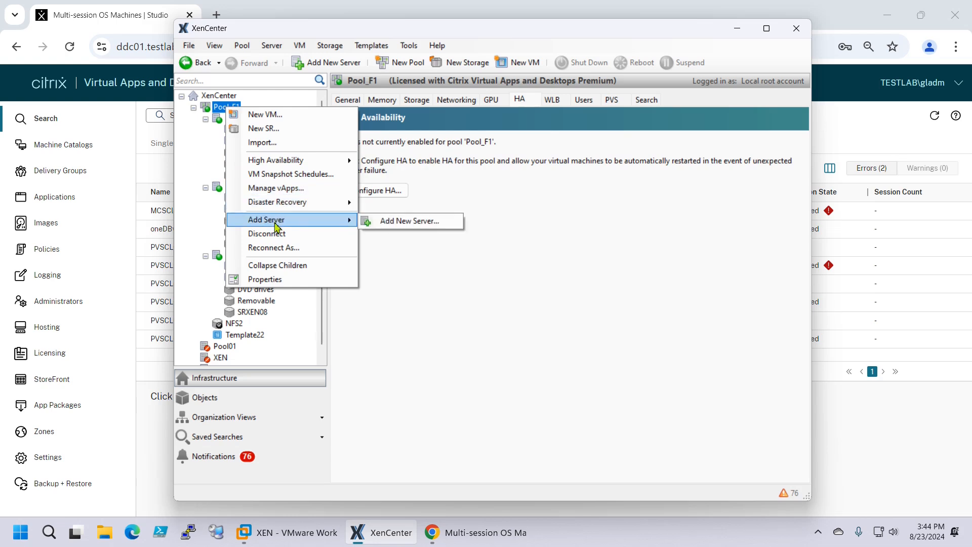
click(402, 230)
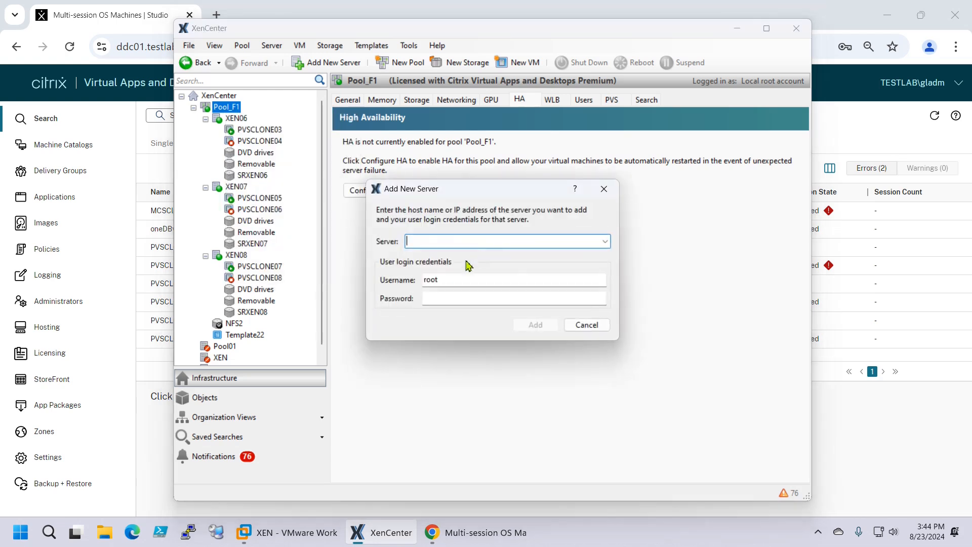
click(586, 325)
Collapse XEN06, XEN07 and XEN08, then select and expand XEN07 to see it is not coordinator
click(206, 119)
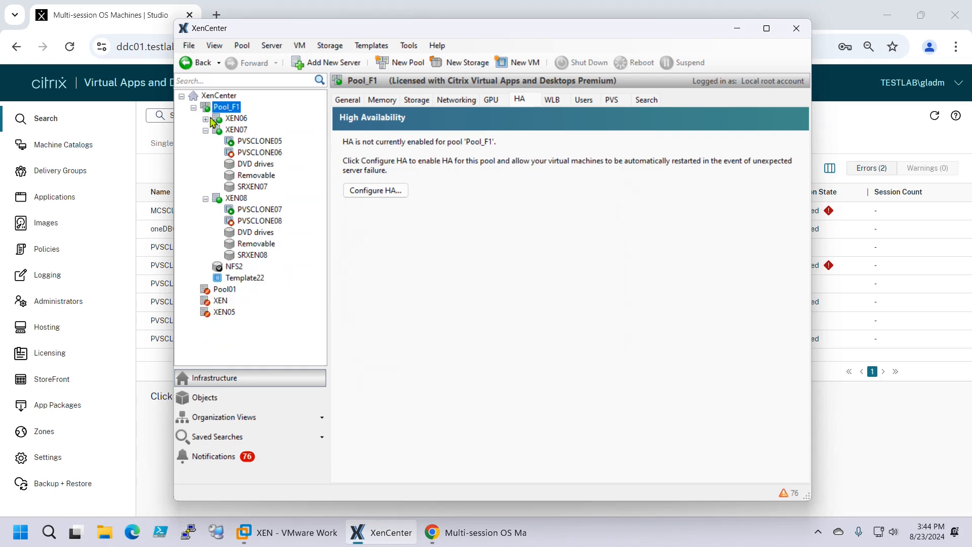
click(206, 130)
click(206, 141)
click(235, 130)
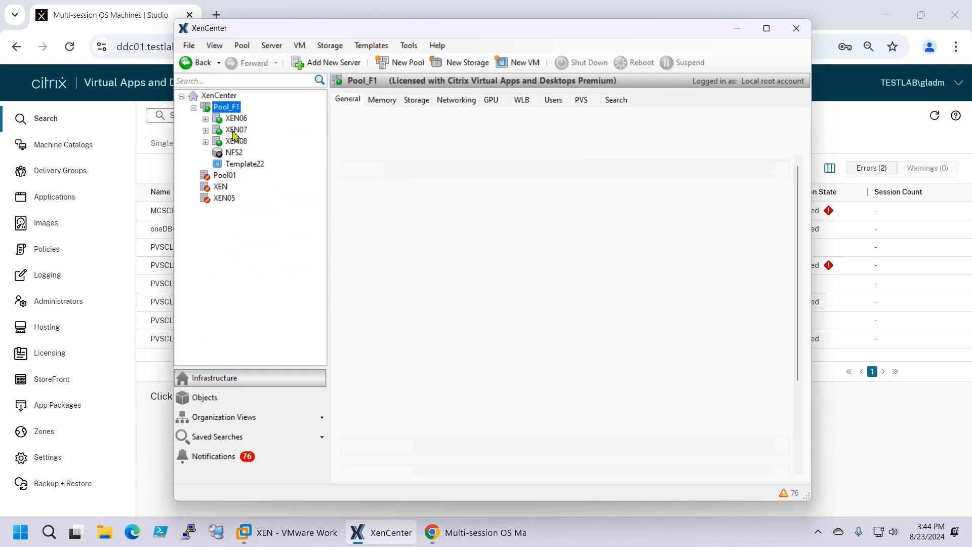
click(206, 130)
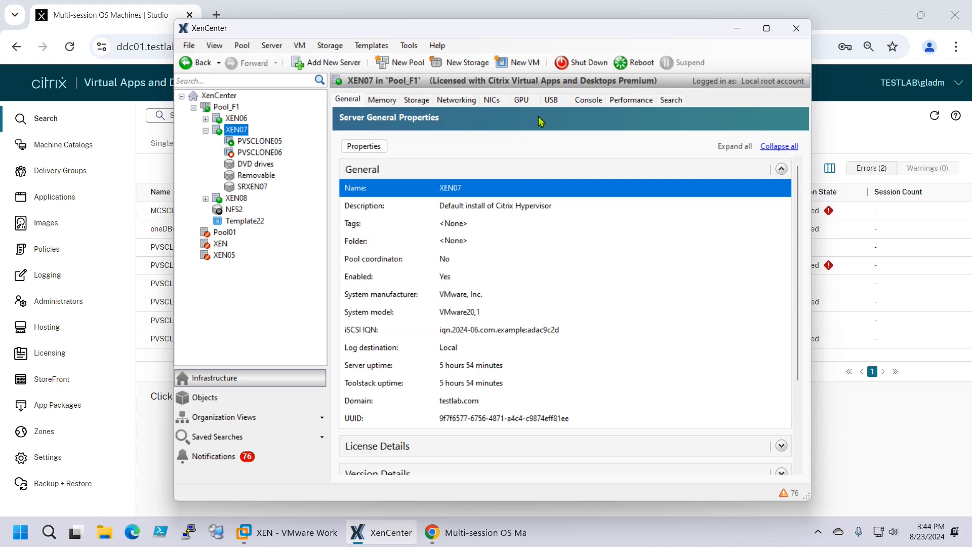
Launch an SSH console to XEN07 (192.168.235.117) and log in as root with the password
click(589, 100)
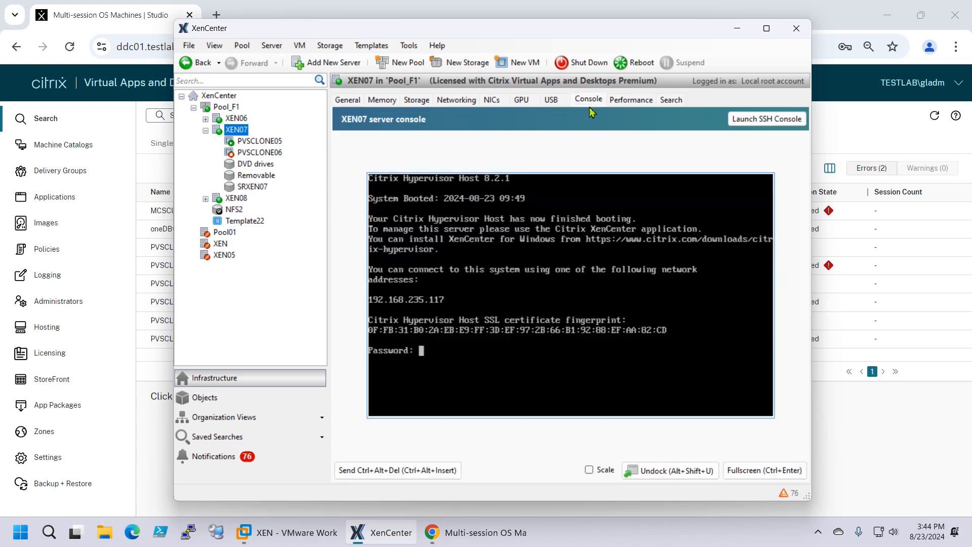
click(760, 120)
text(root)
key(Return)
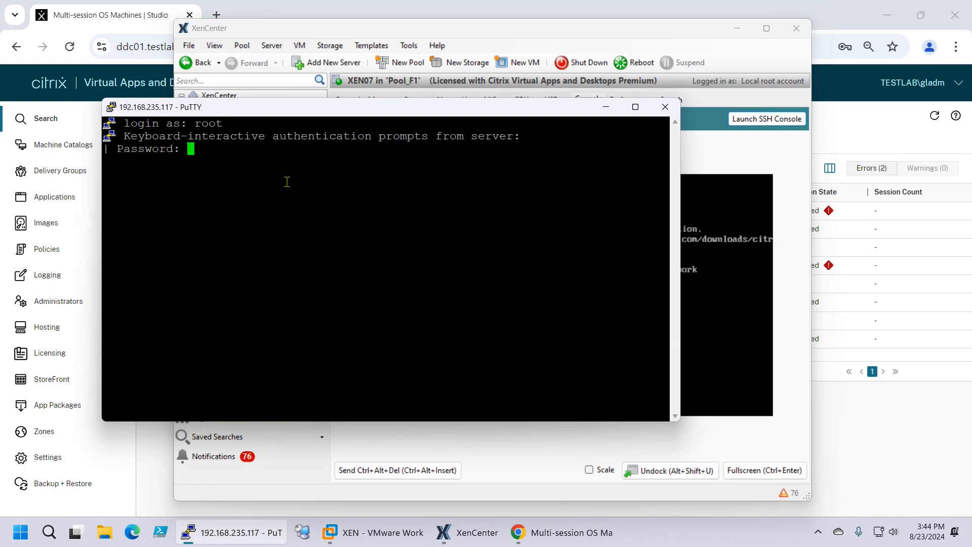
key(Return)
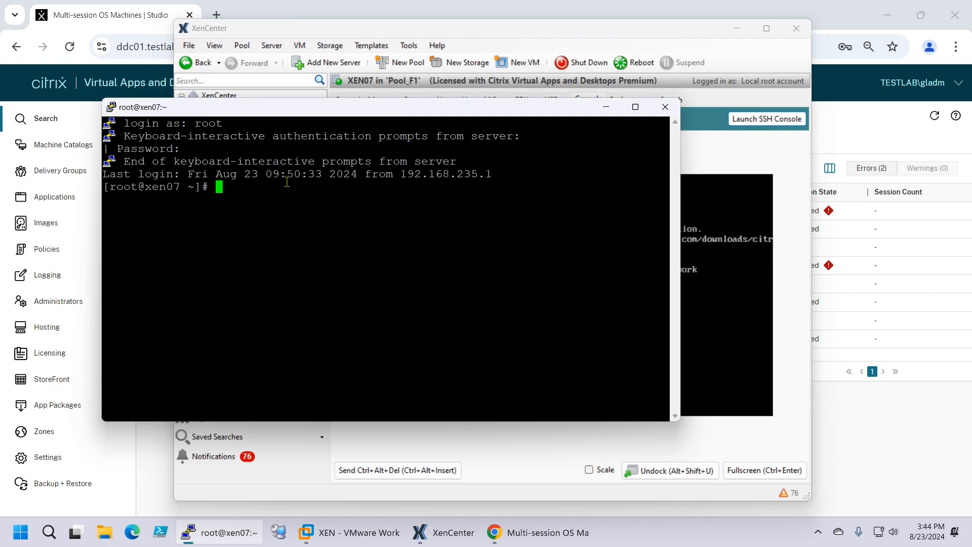
Move and enlarge the PuTTY window, then run history to list past commands
drag(311, 108, 246, 35)
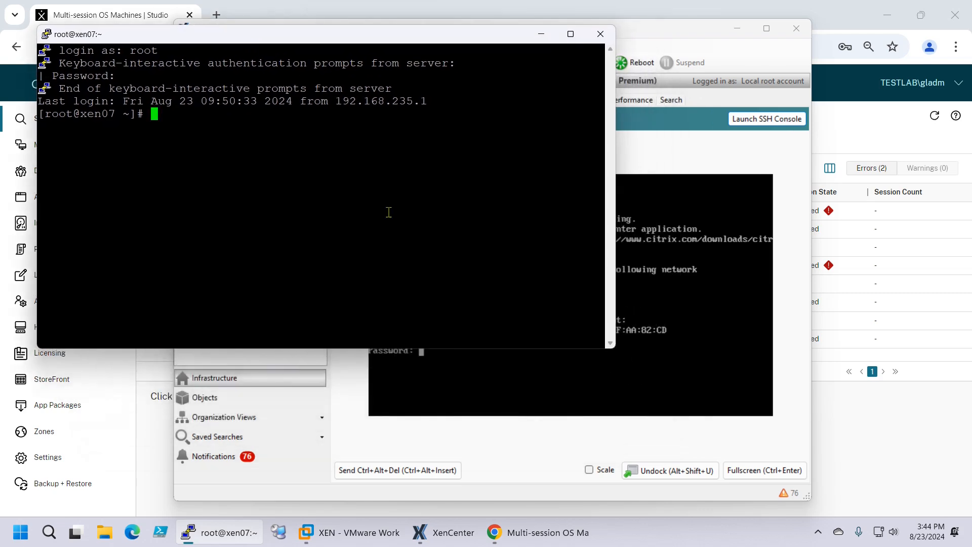
drag(615, 350, 898, 475)
text(his)
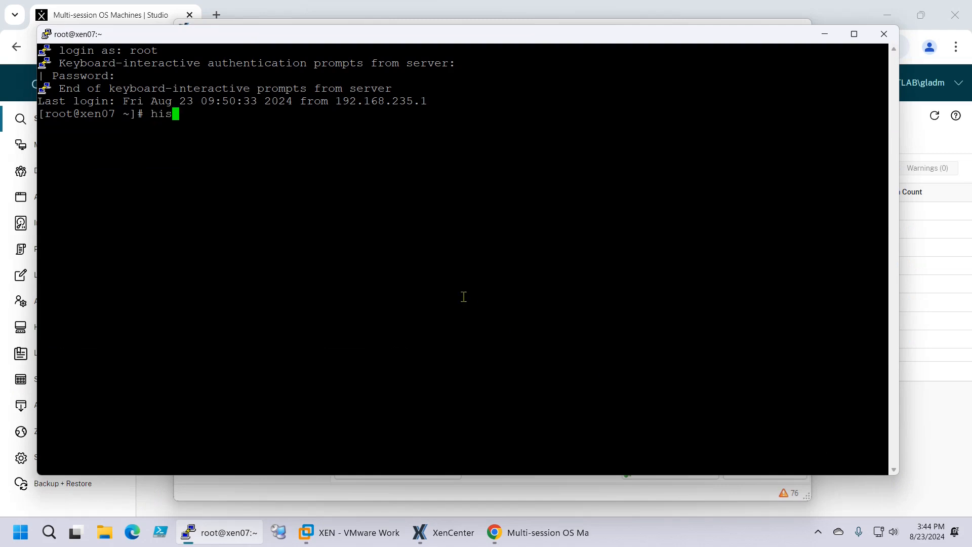
text(tory)
key(Return)
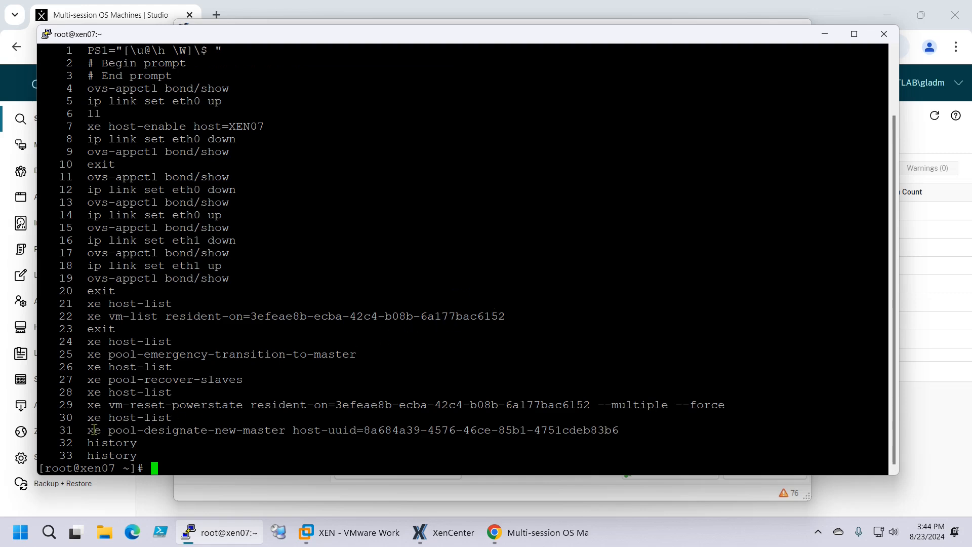
Copy just the host UUID from the pool-designate-new-master command on line 31
drag(88, 434, 617, 432)
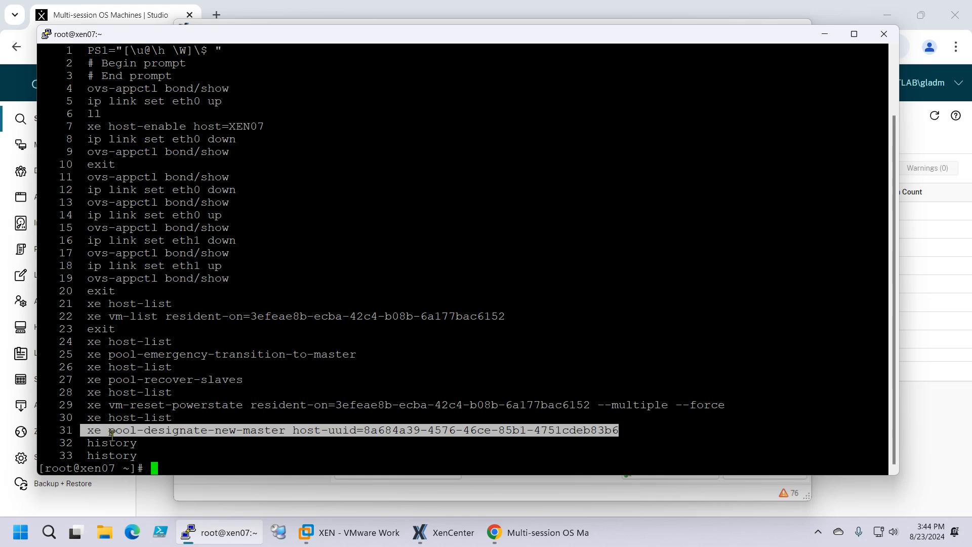
click(331, 430)
drag(364, 431, 618, 434)
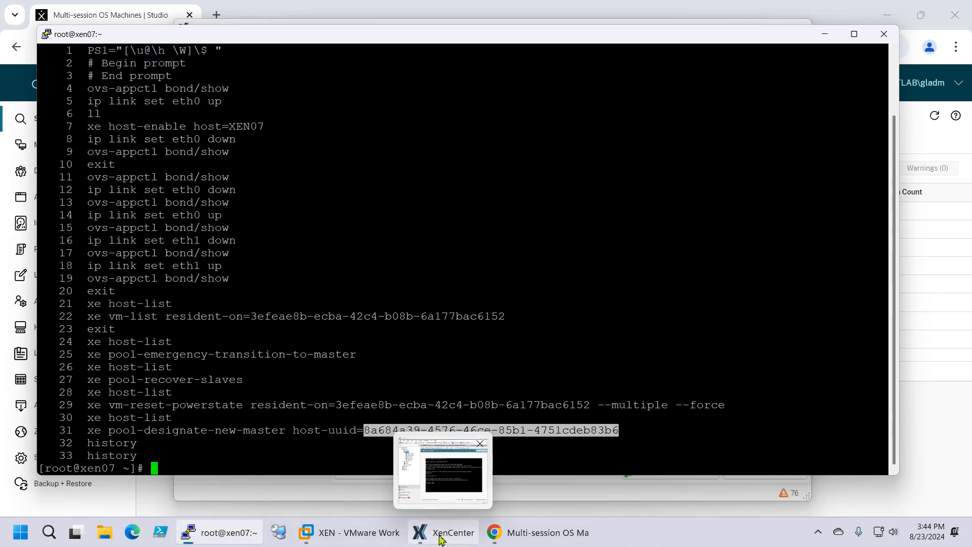
Bring XenCenter back and check that XEN06's UUID matches the designated coordinator UUID
mouse_move(449, 535)
click(307, 533)
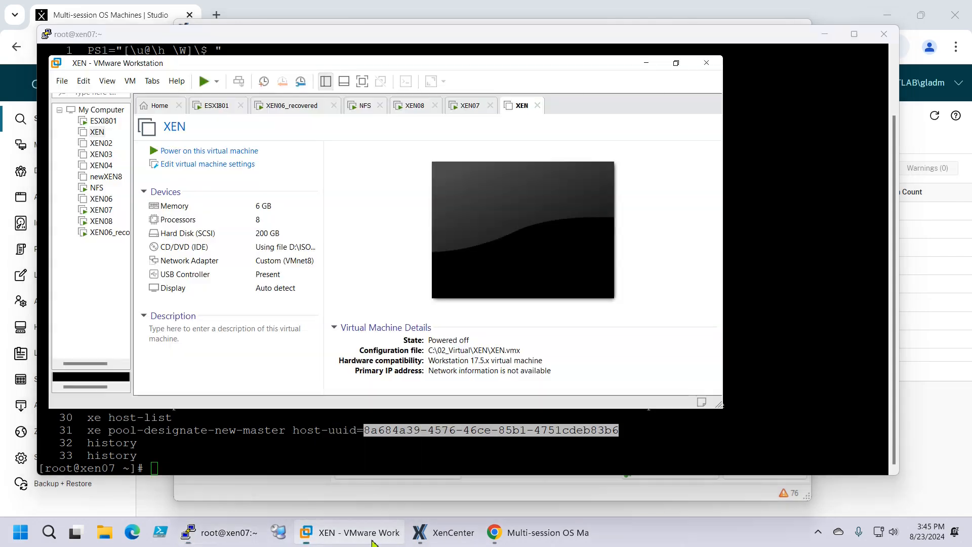
click(436, 534)
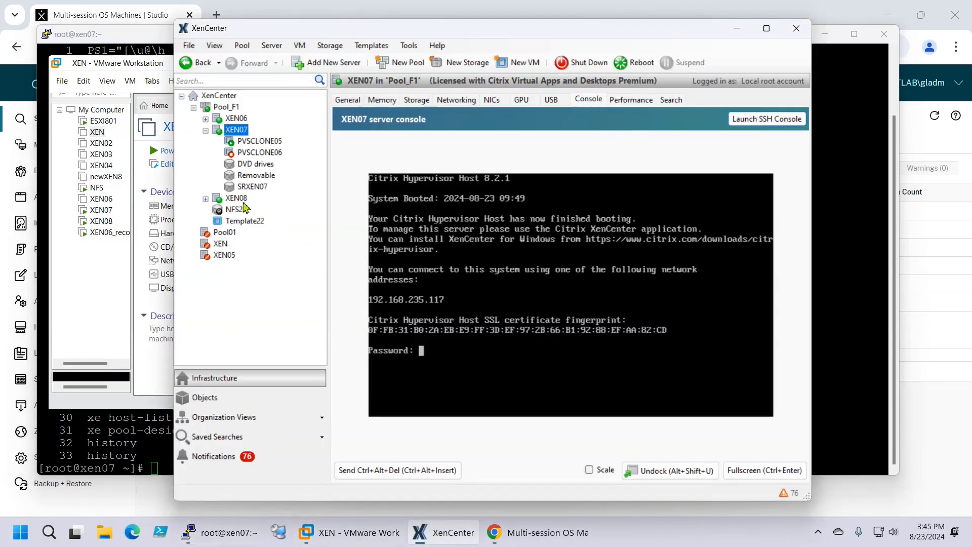
click(230, 119)
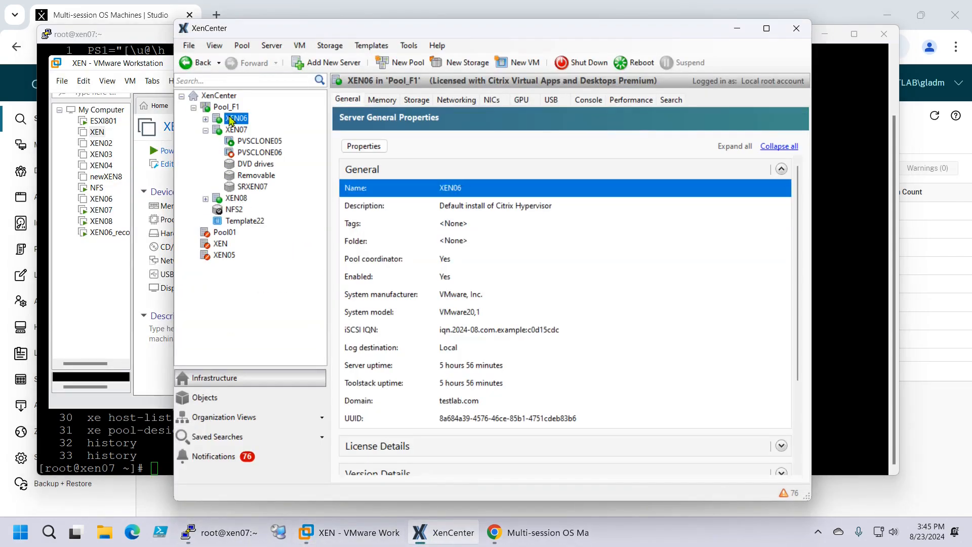
click(523, 423)
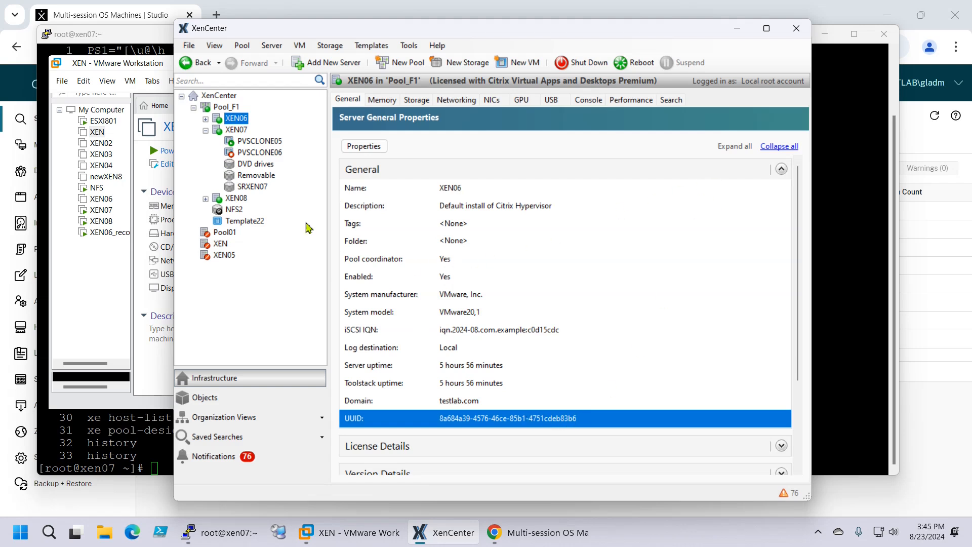
Compare XEN07's console with XEN06 and XEN08 general properties in XenCenter
click(206, 130)
click(239, 131)
click(244, 121)
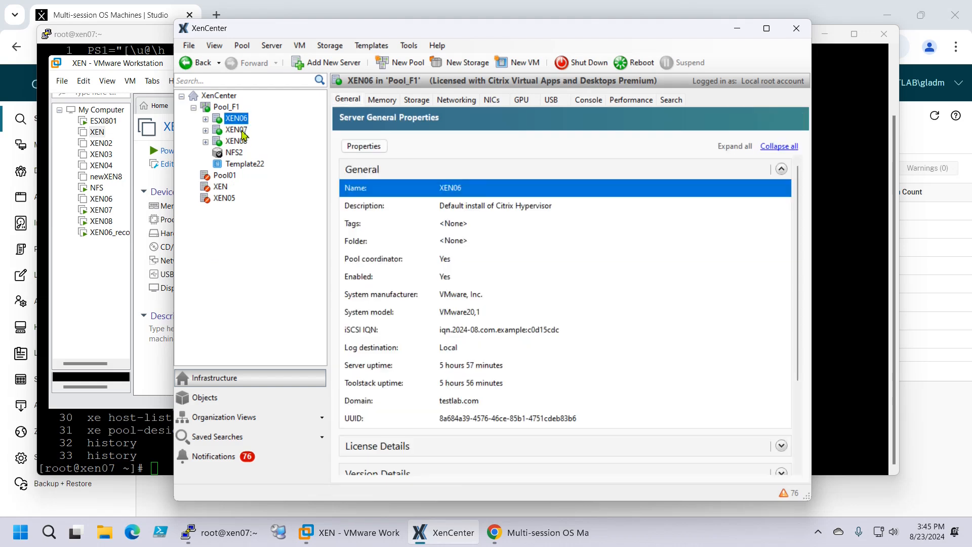
click(241, 130)
click(247, 142)
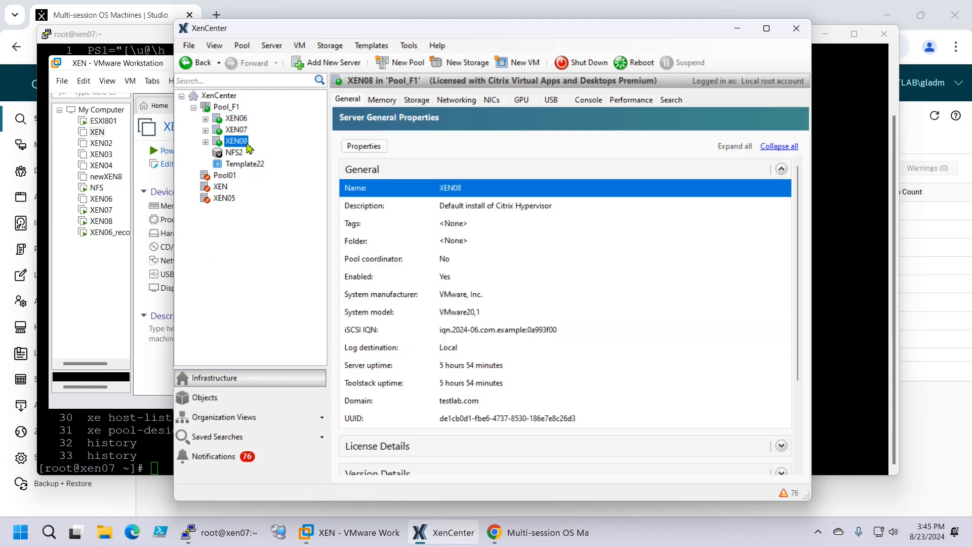
click(738, 29)
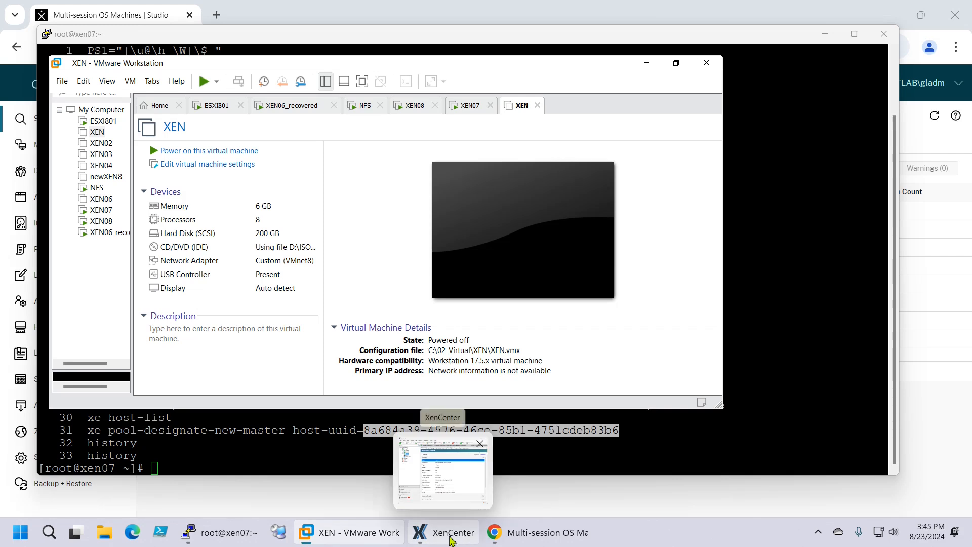
click(441, 486)
Check PVSCLONE03 (running) and PVSCLONE04 (halted), then return to Studio's multi-session machine list
click(205, 118)
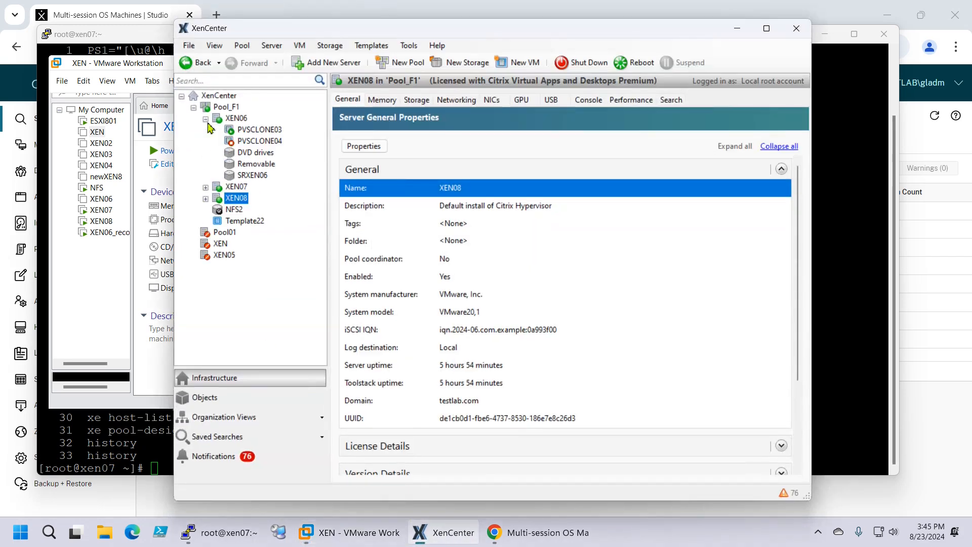
click(248, 132)
click(251, 141)
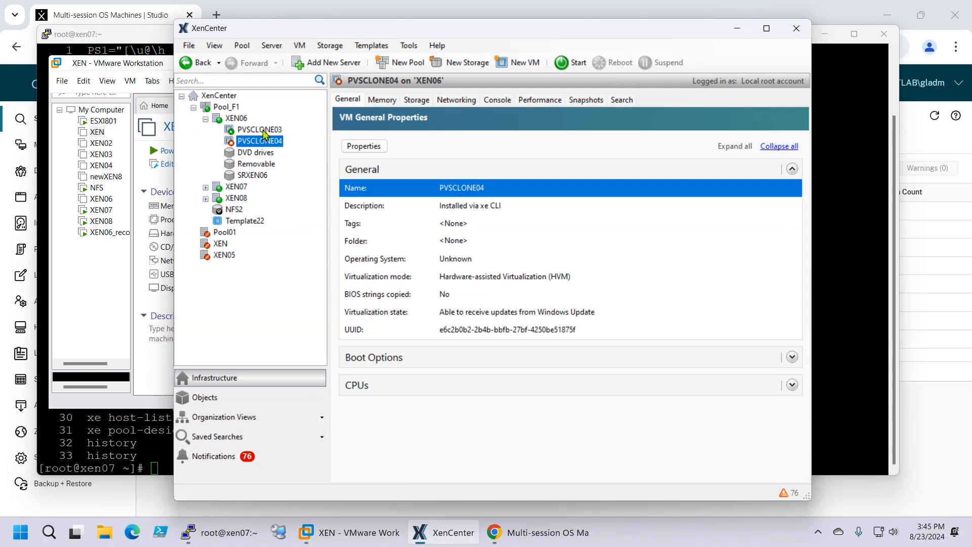
click(206, 187)
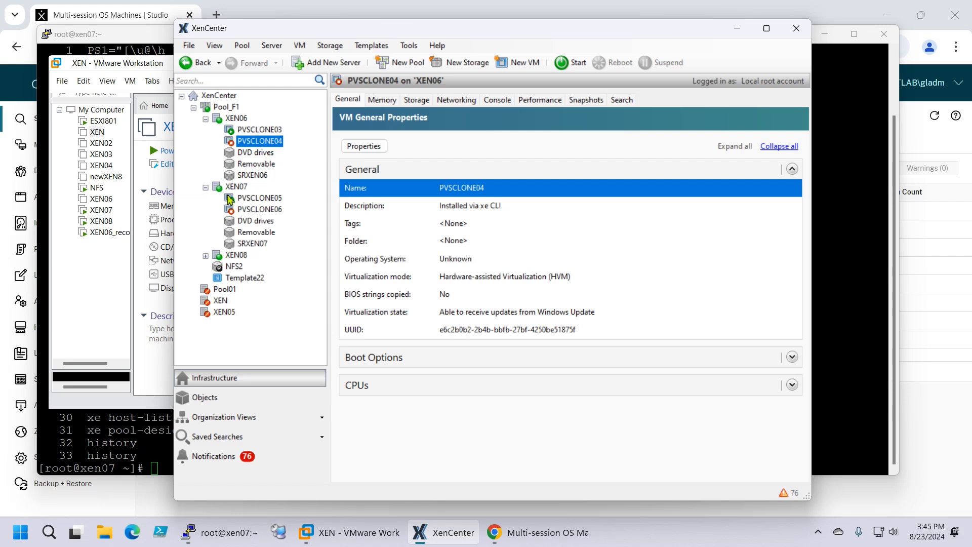
click(258, 131)
click(261, 141)
click(264, 132)
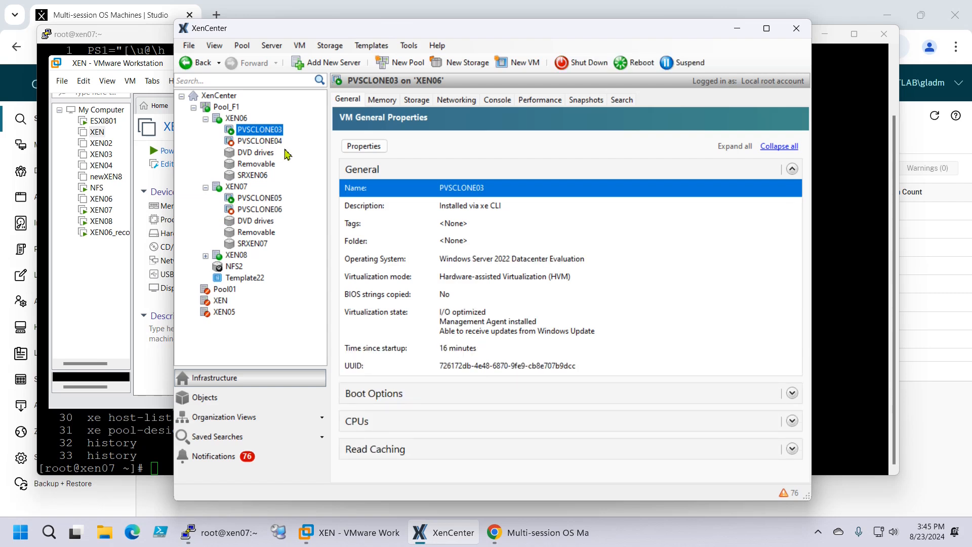
click(532, 532)
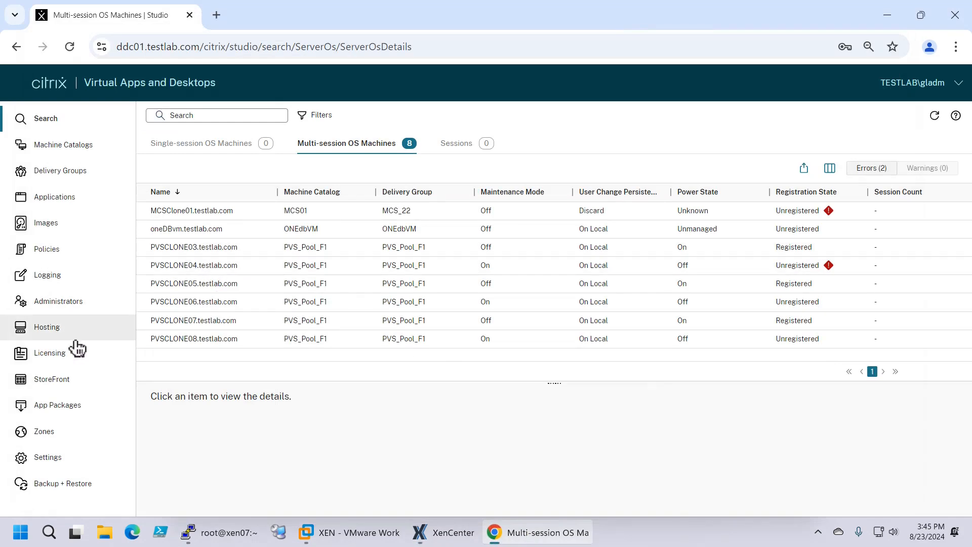
Open XenPool_F1's Edit Connection and its high-availability servers list, cancelling both with 0 servers
click(75, 339)
click(347, 438)
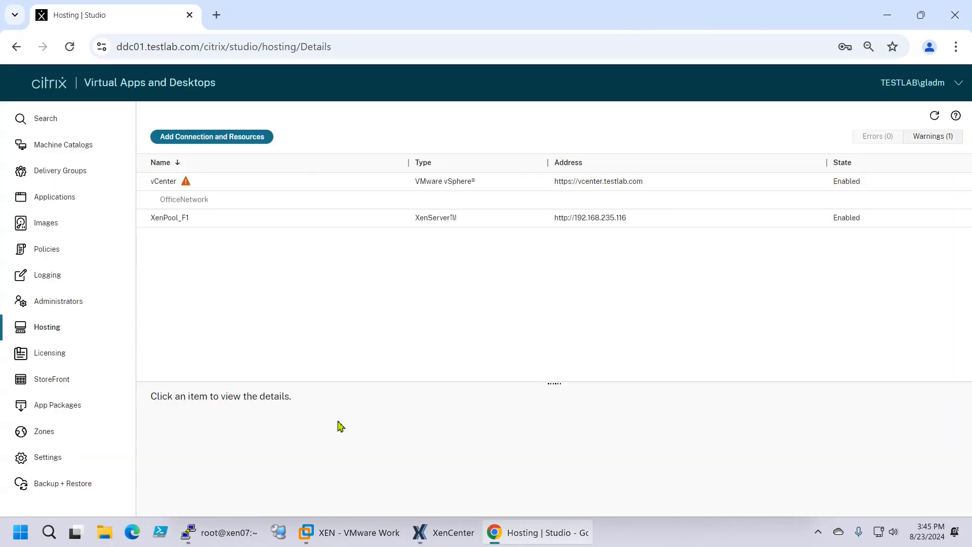
click(185, 224)
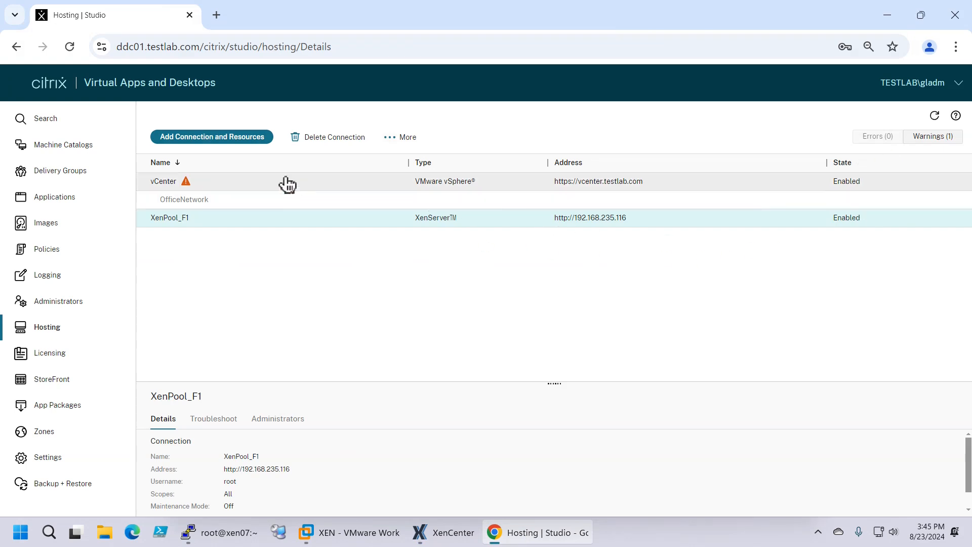
click(413, 142)
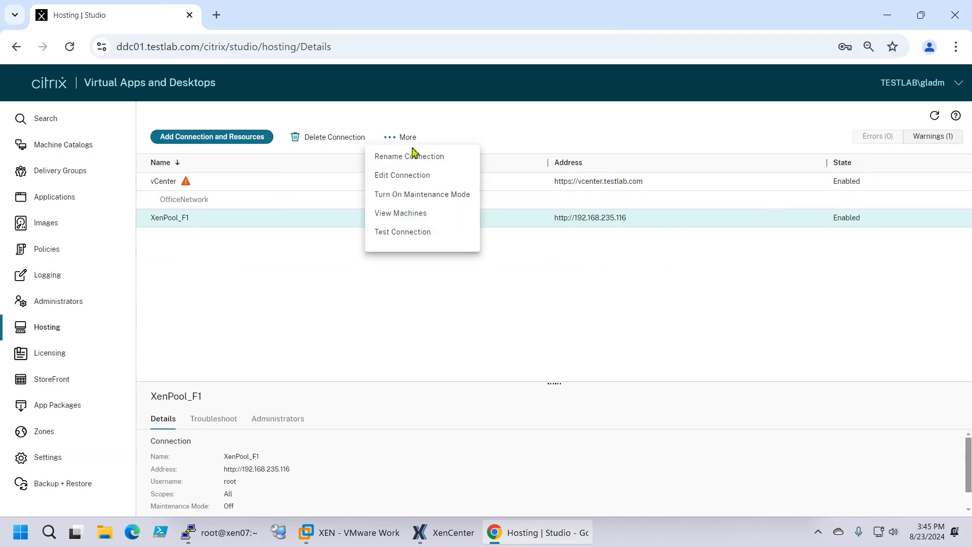
click(428, 178)
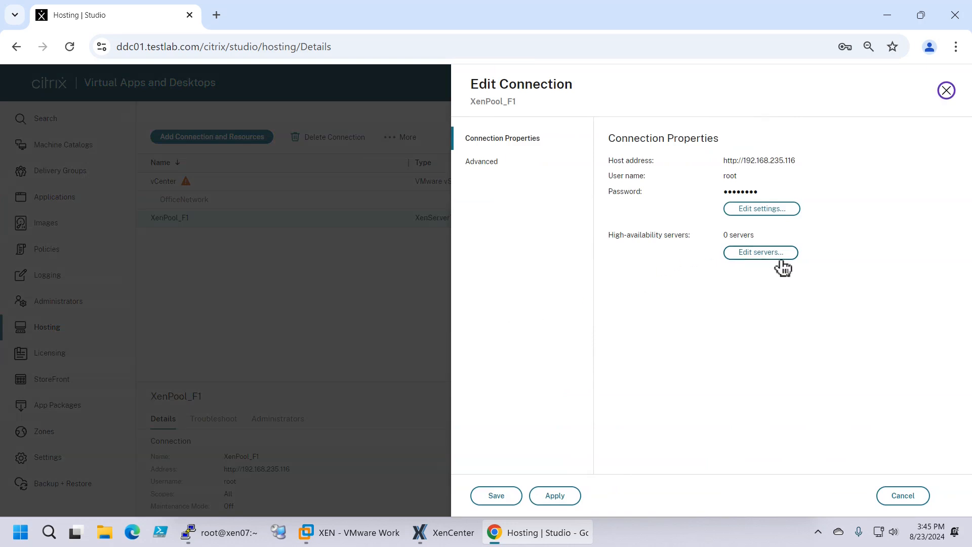
click(781, 258)
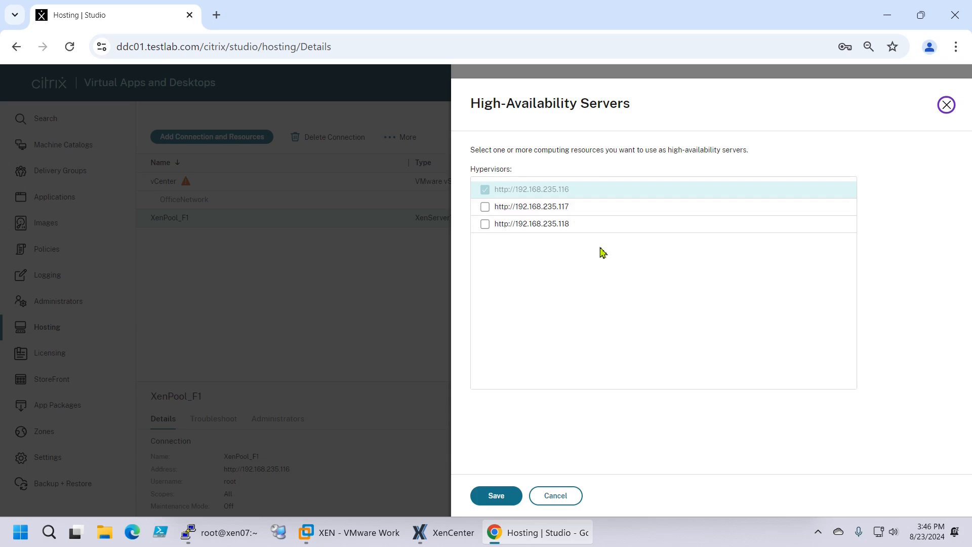
click(571, 501)
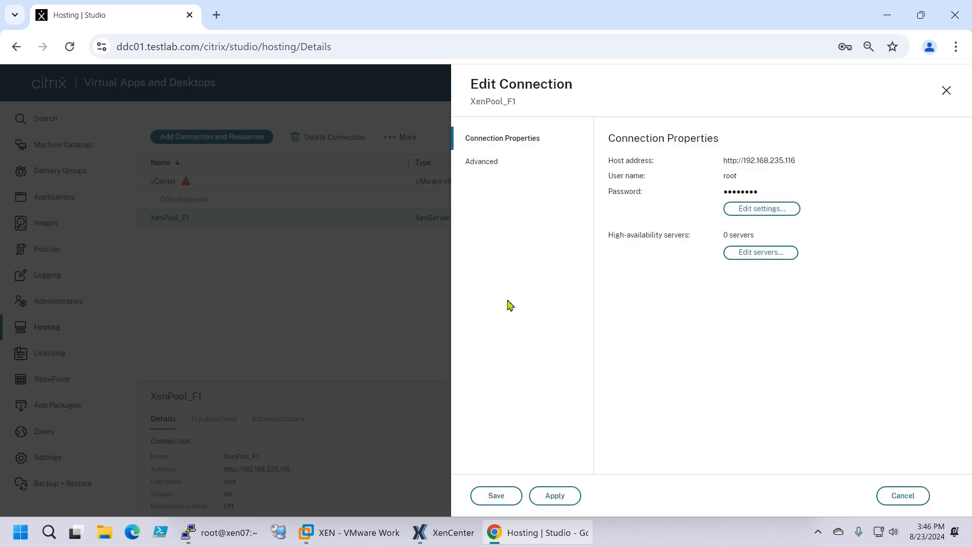
click(902, 496)
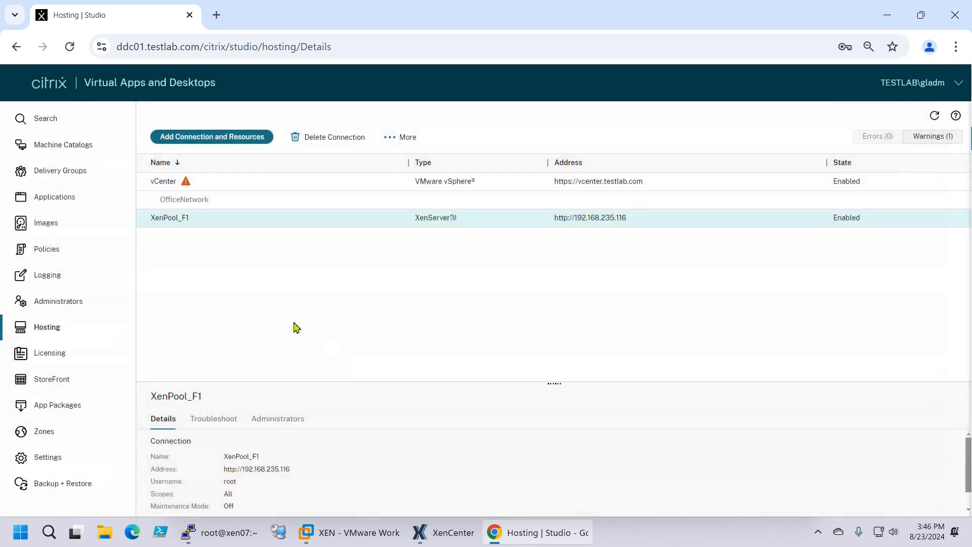
List PVS_Pool_F1's machines sorted by registration state and shut down PVSCLONE07
click(53, 149)
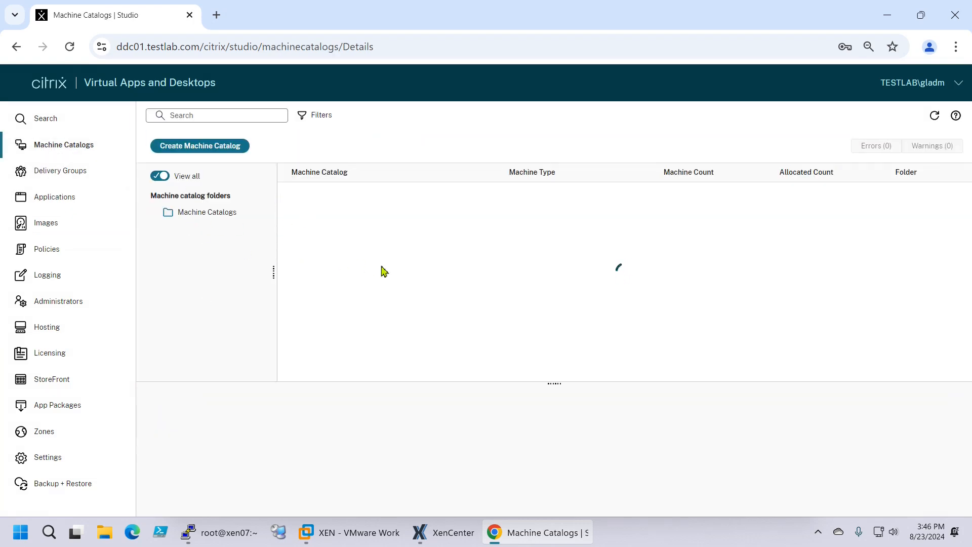
click(313, 251)
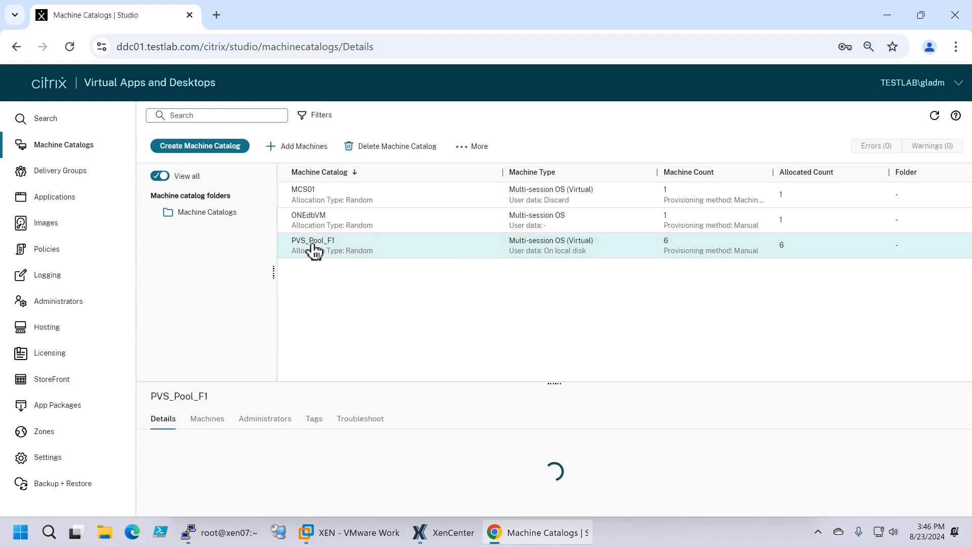
right_click(317, 252)
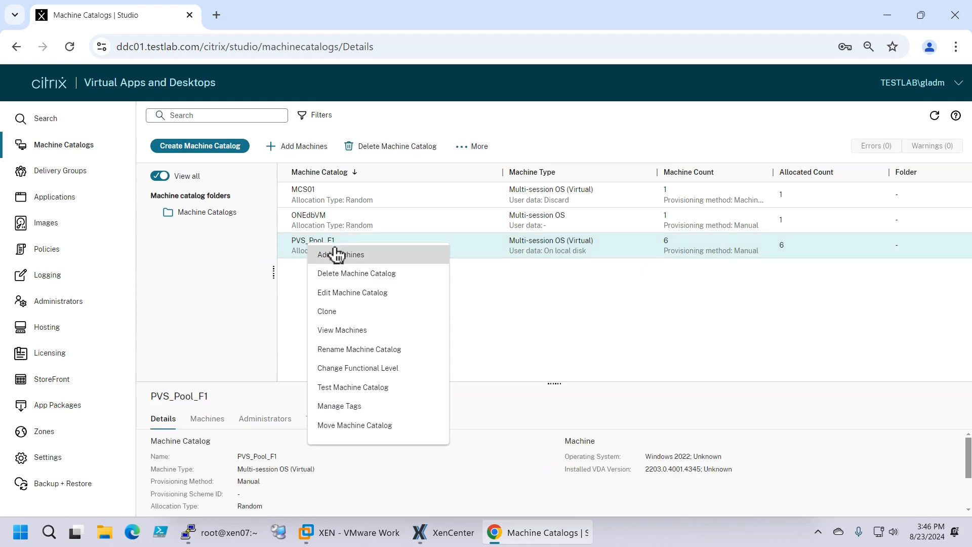
click(393, 338)
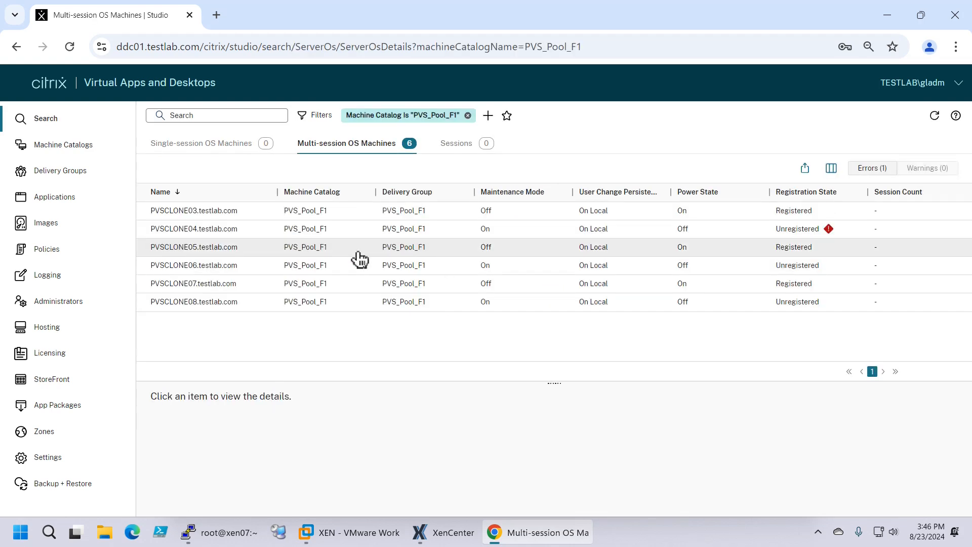
click(801, 193)
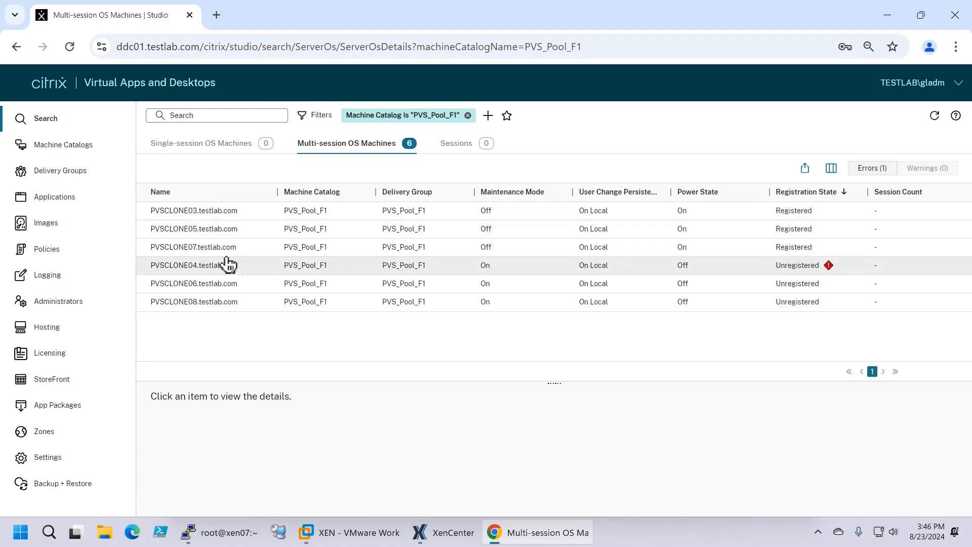
click(195, 249)
click(187, 169)
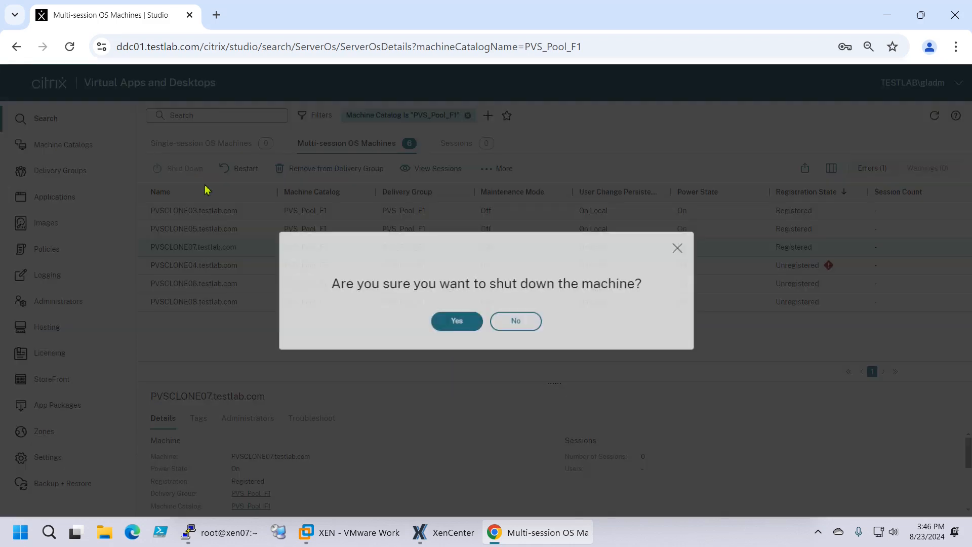
click(457, 328)
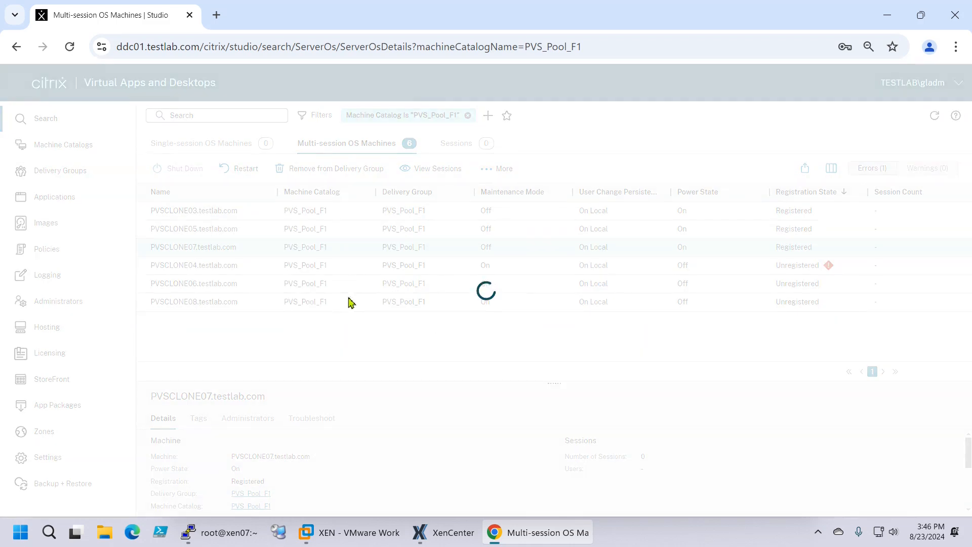
click(443, 532)
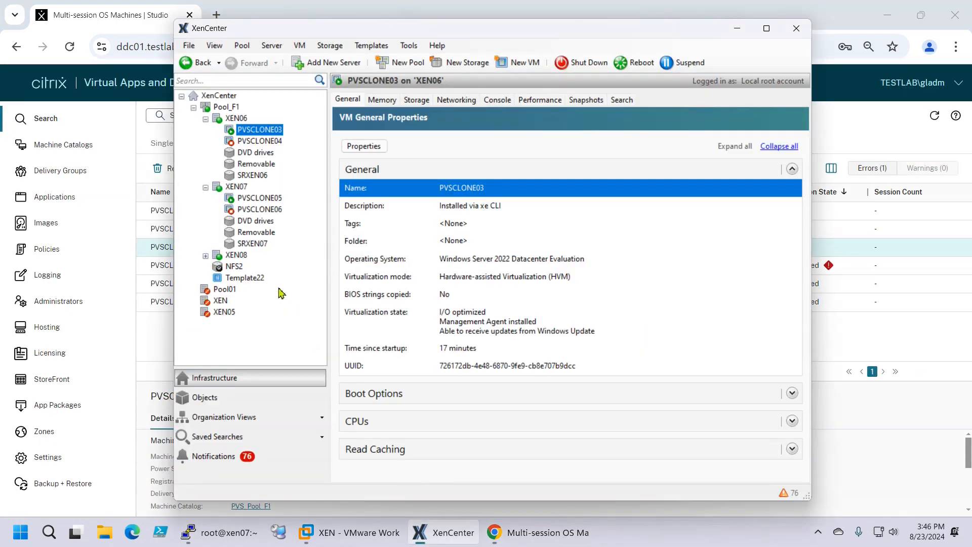
Expand XEN08 and view PVSCLONE07's General tab to confirm it has stopped
click(206, 256)
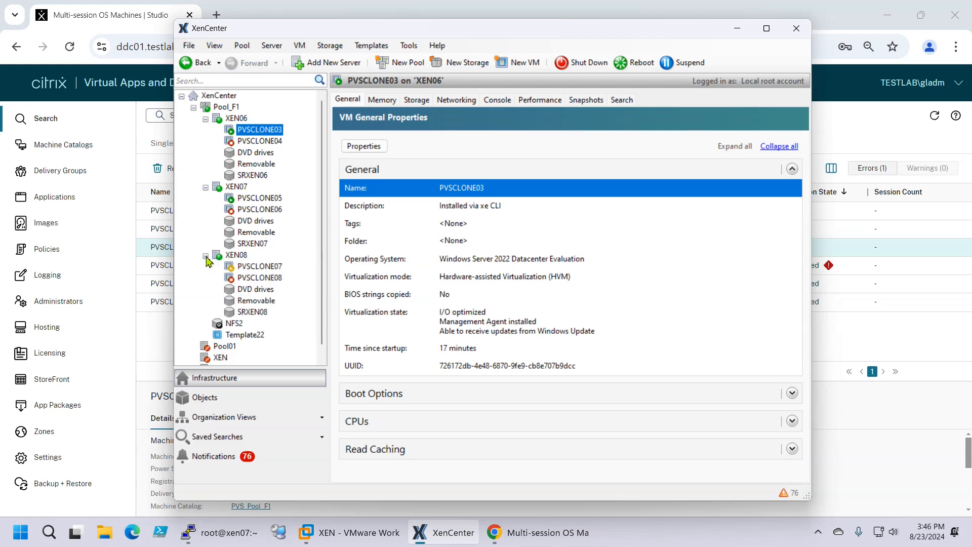
click(260, 267)
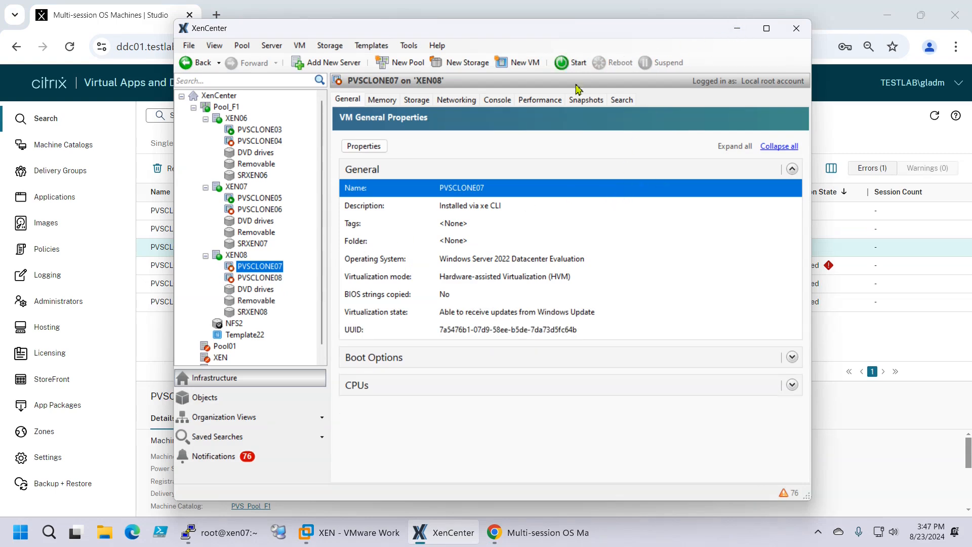
click(377, 533)
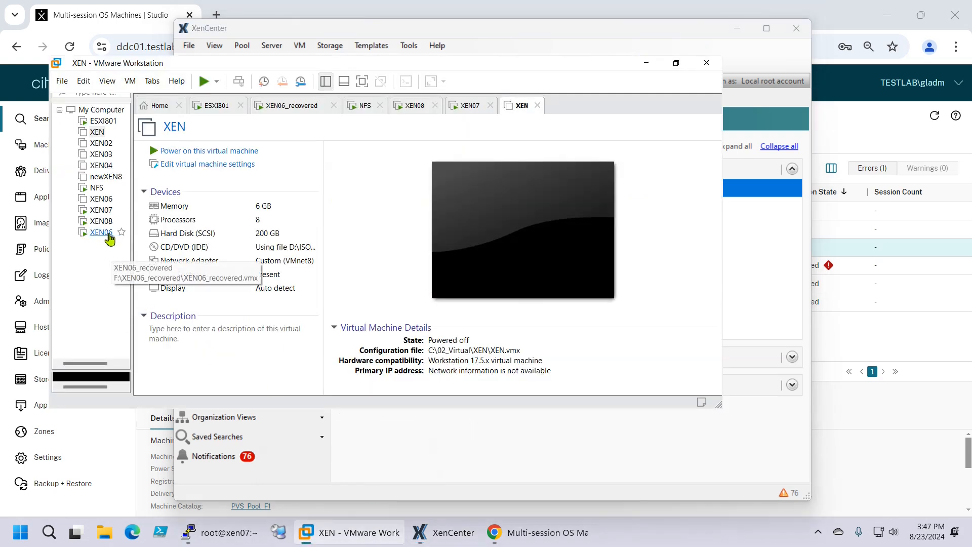
Widen the Library pane and open XEN06's tab to review its memory, disk and snapshot
drag(132, 259, 178, 254)
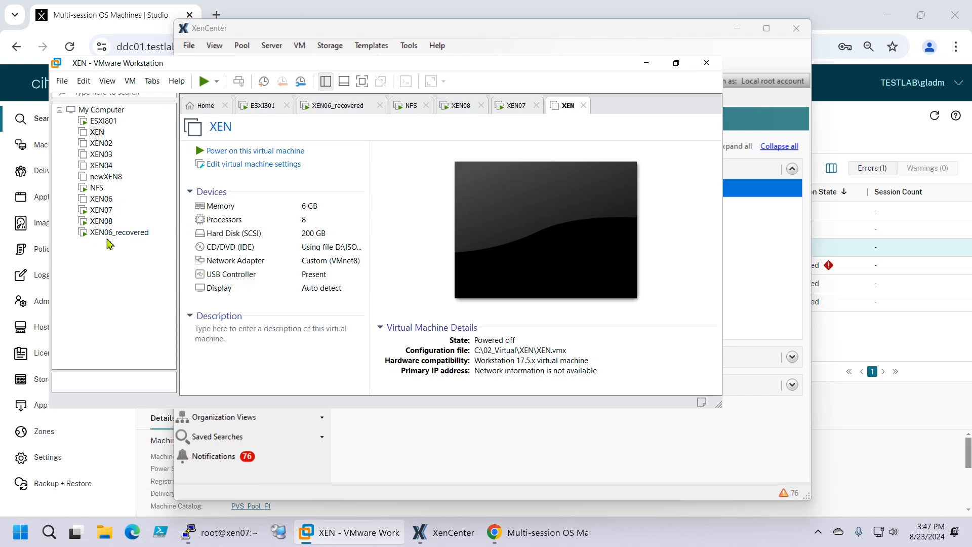
click(101, 199)
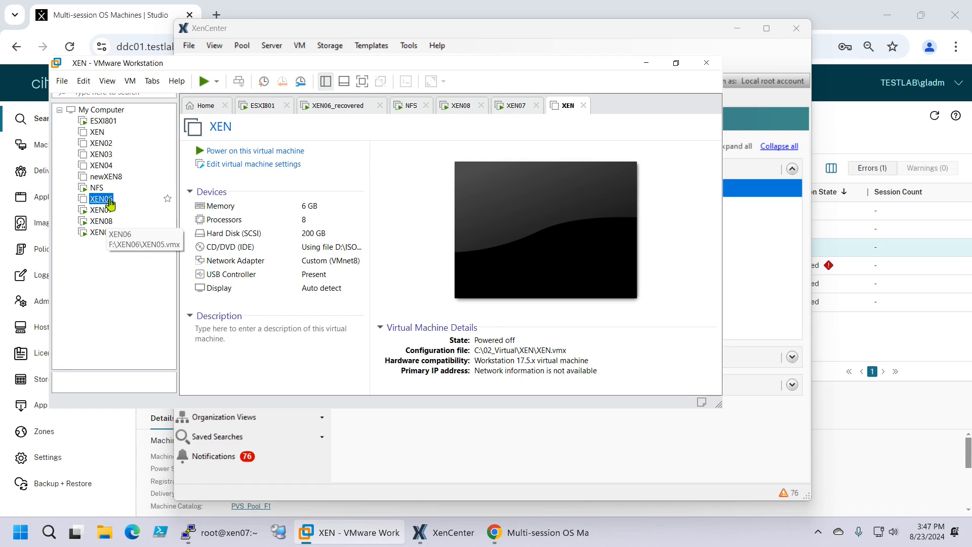
double_click(103, 200)
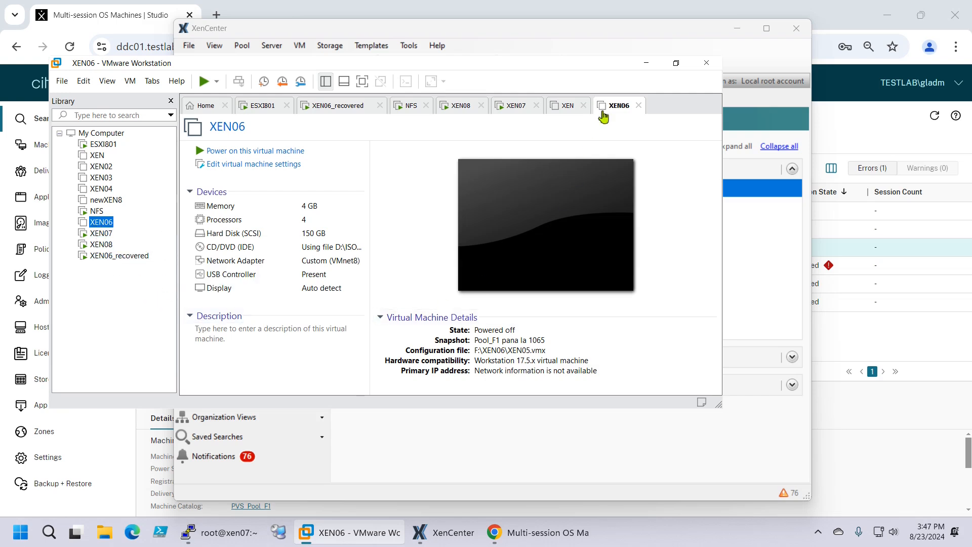
click(647, 62)
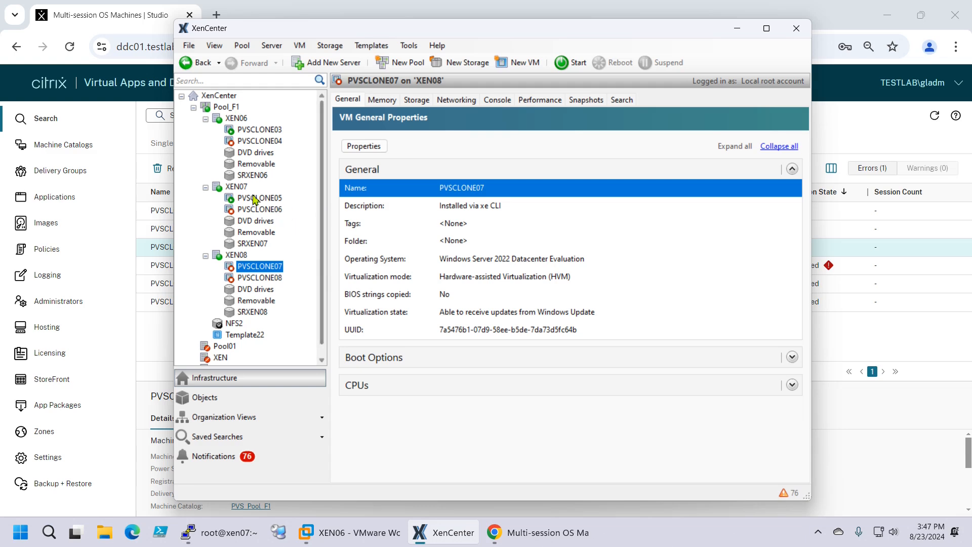
Alternate between XEN07's console and XEN08's general properties, ending on XEN07's password prompt
click(242, 189)
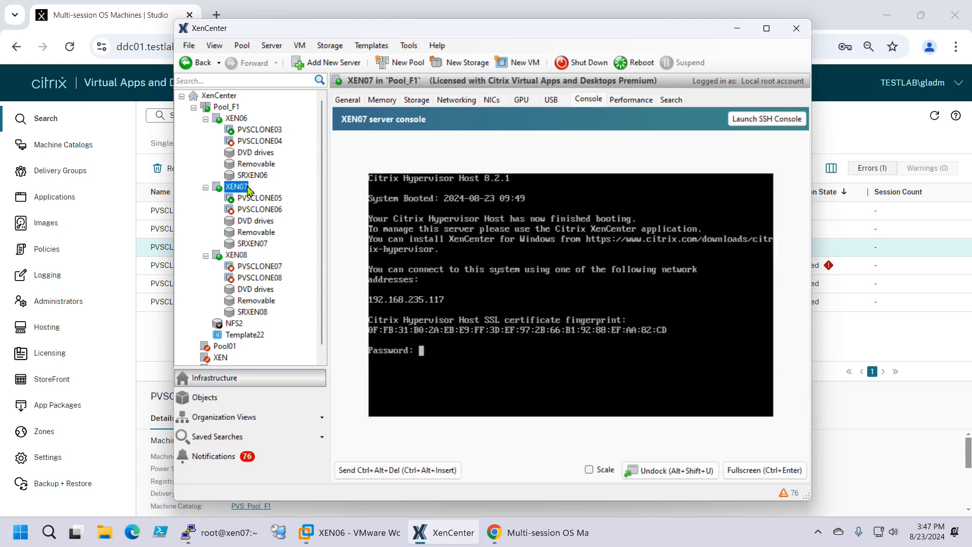
click(236, 255)
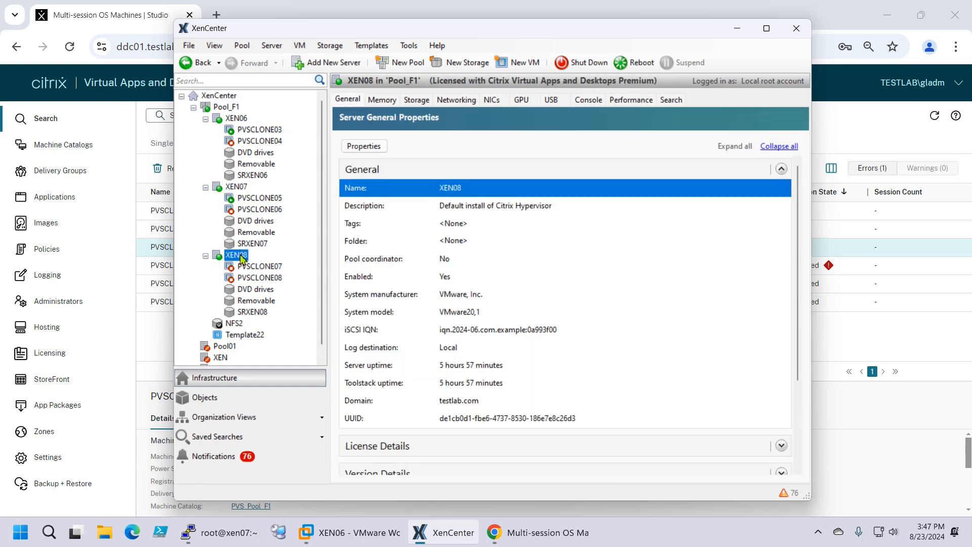
click(237, 188)
click(236, 256)
click(241, 188)
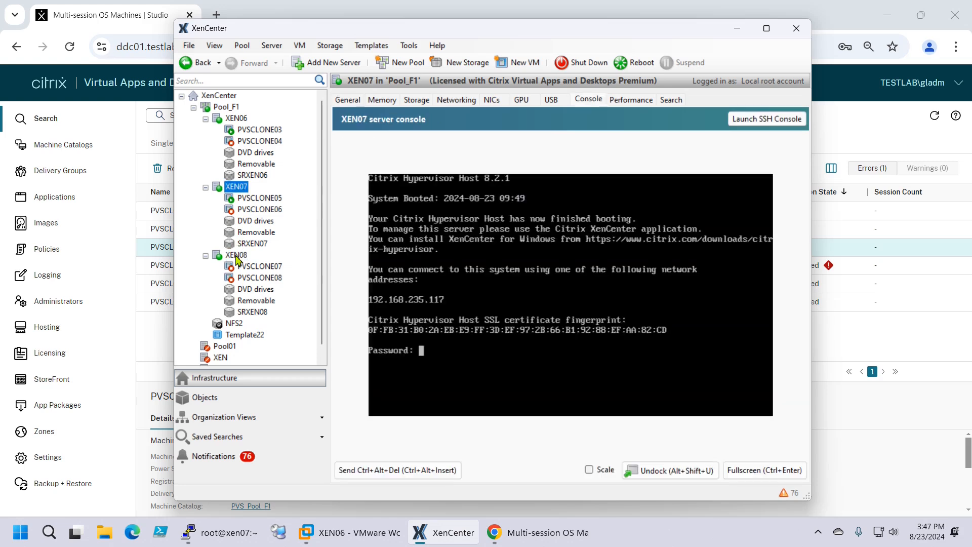
click(237, 256)
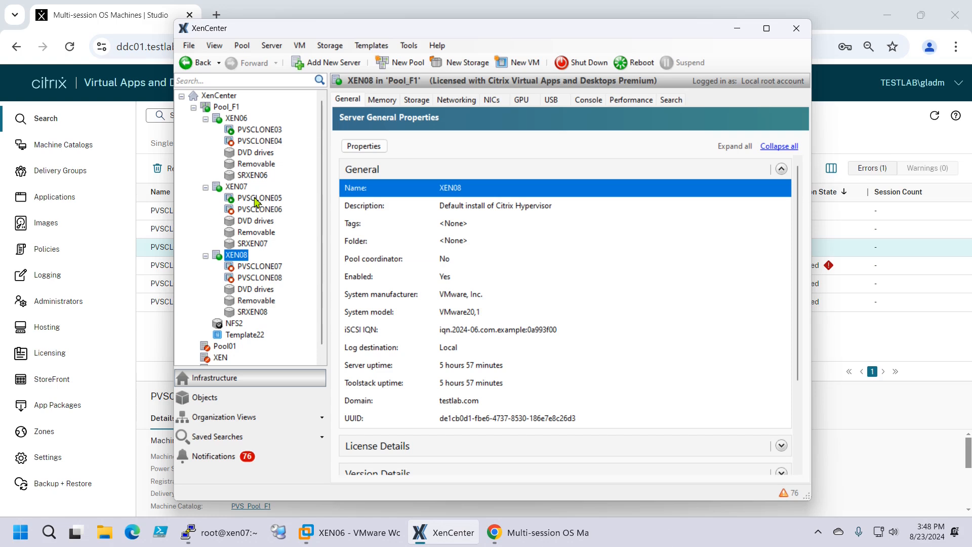
click(238, 188)
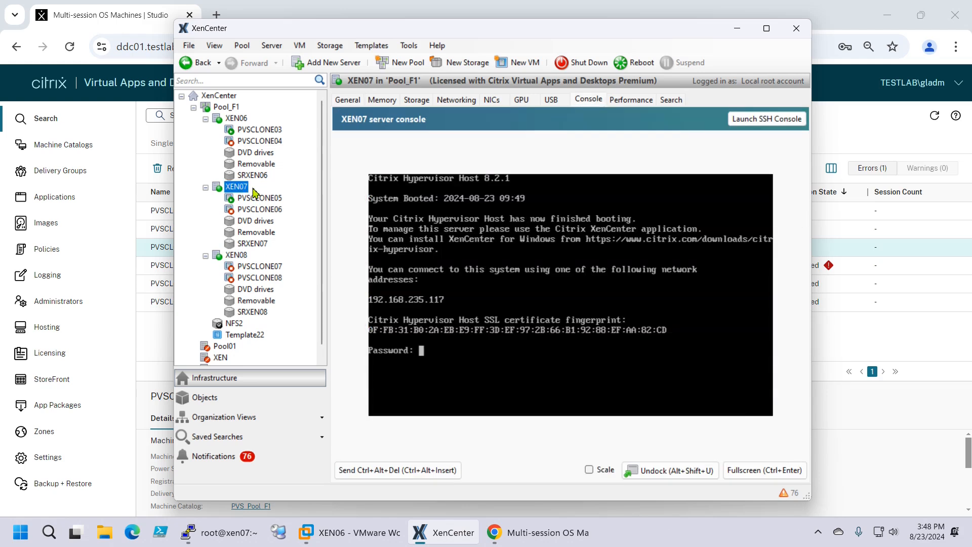
click(237, 259)
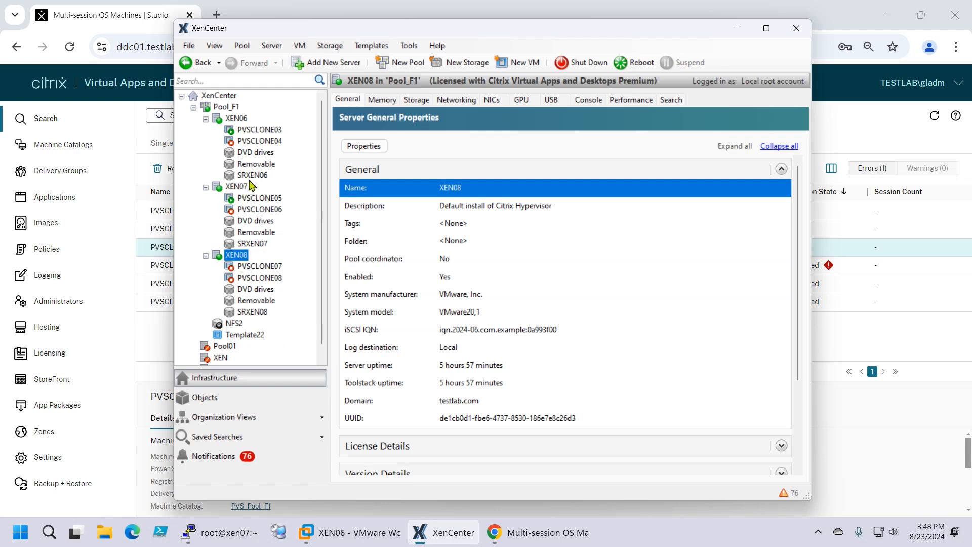
click(233, 188)
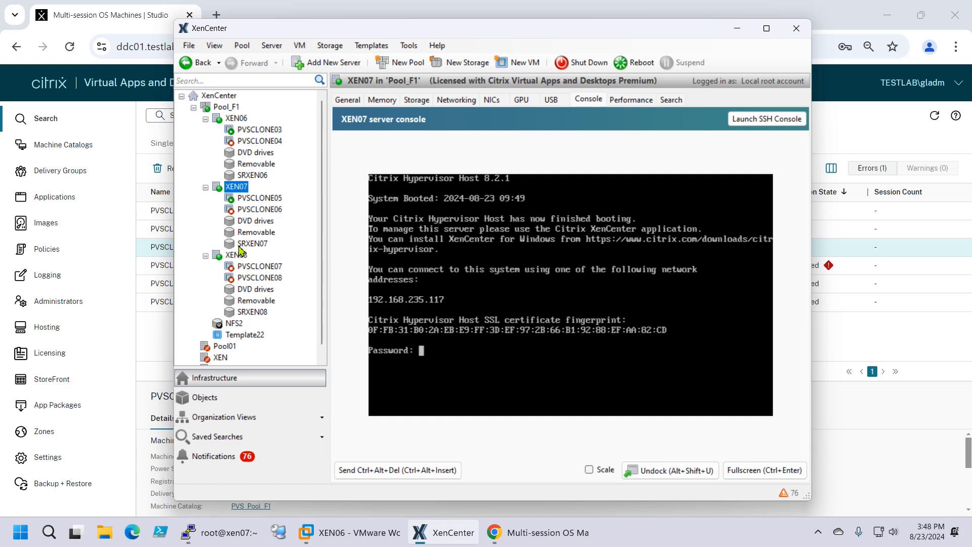
click(226, 256)
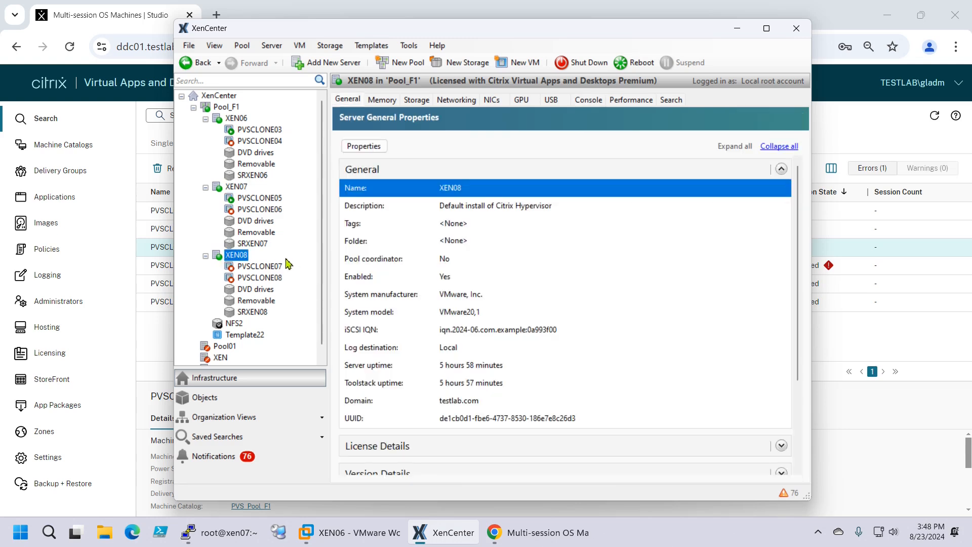
click(238, 189)
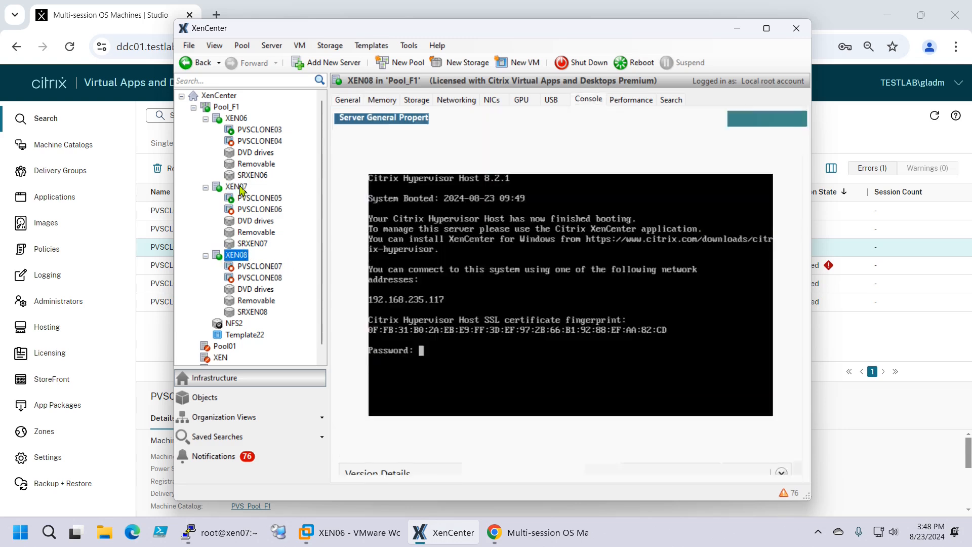